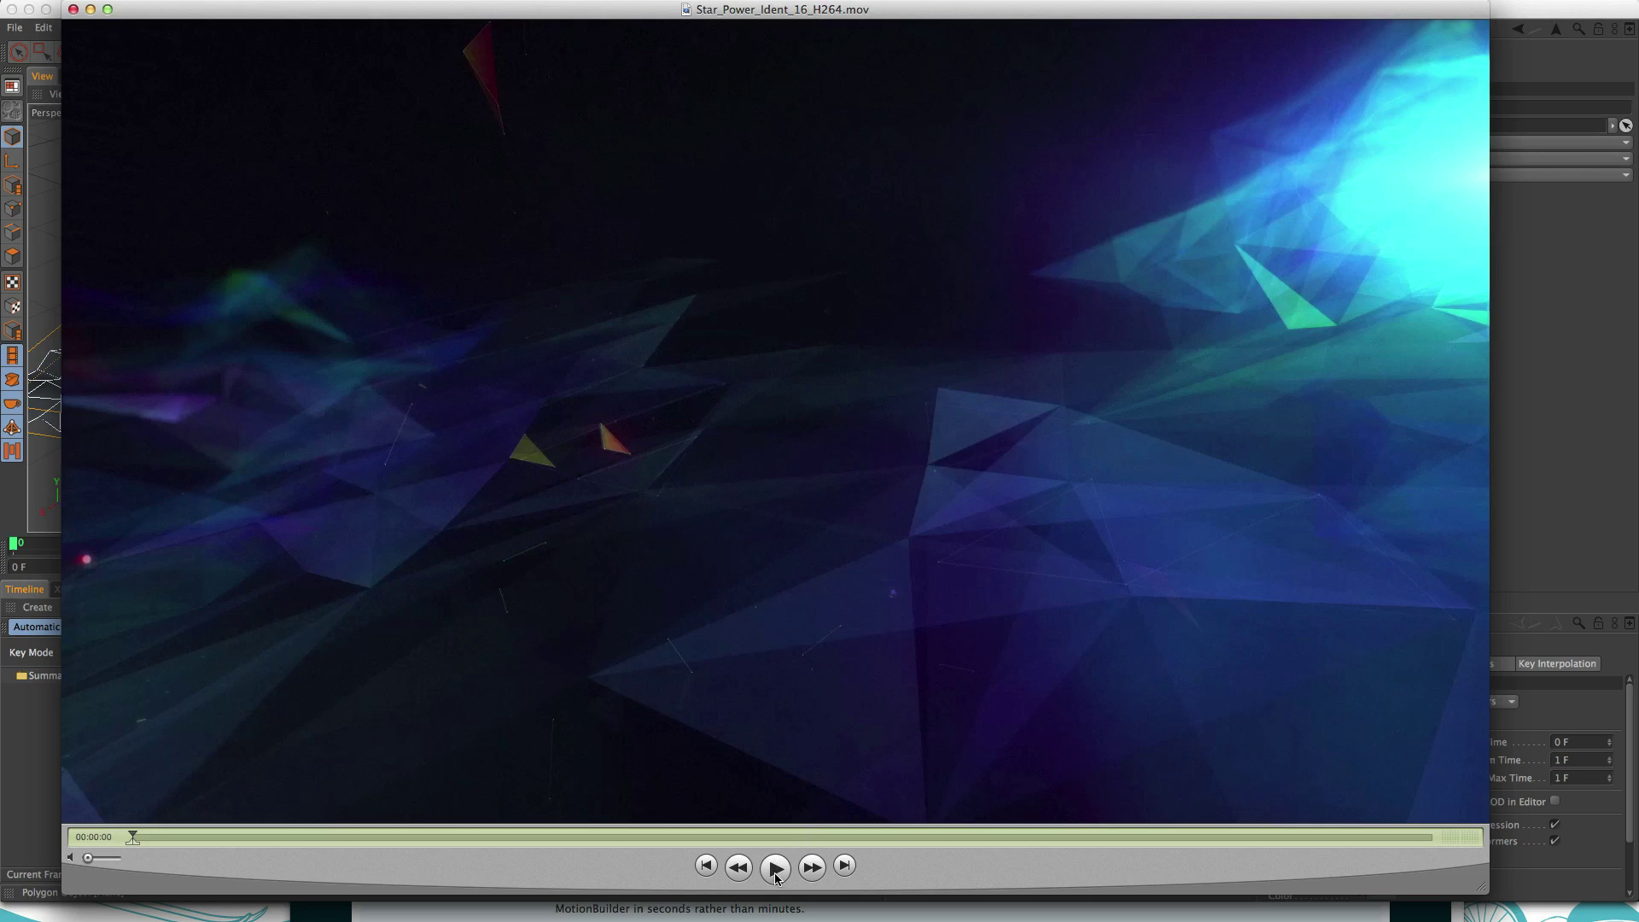
Play the Star_Power_Ident_16_H264 movie, rewind it to 00:00:00 and play it again.
left_click(775, 867)
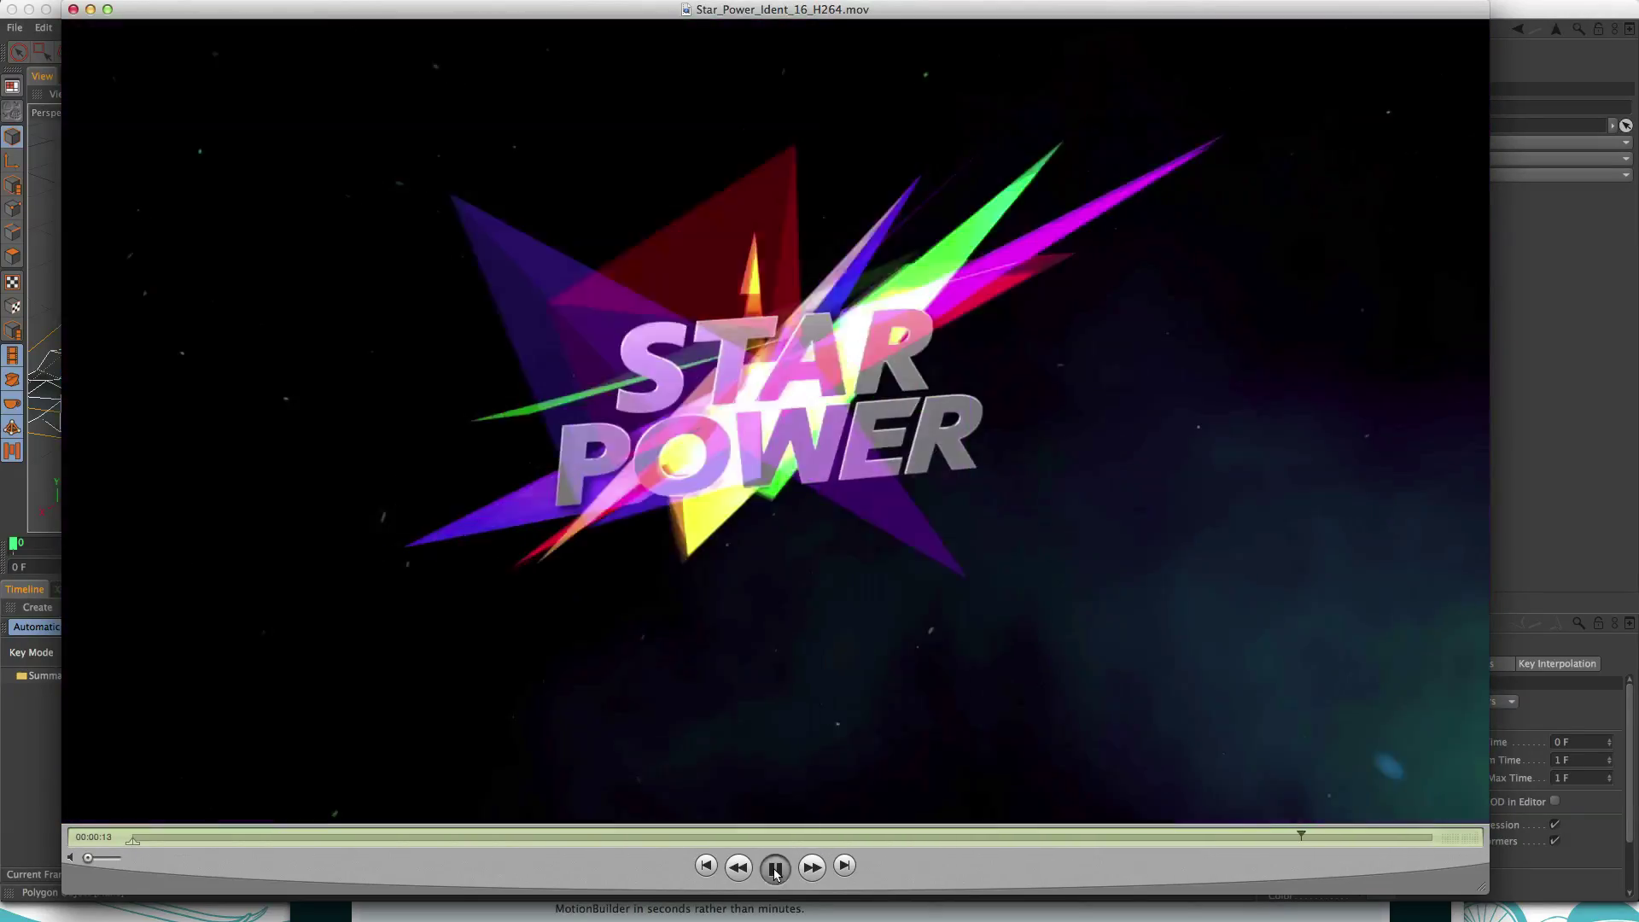
left_click(510, 835)
left_click_drag(510, 836, 121, 838)
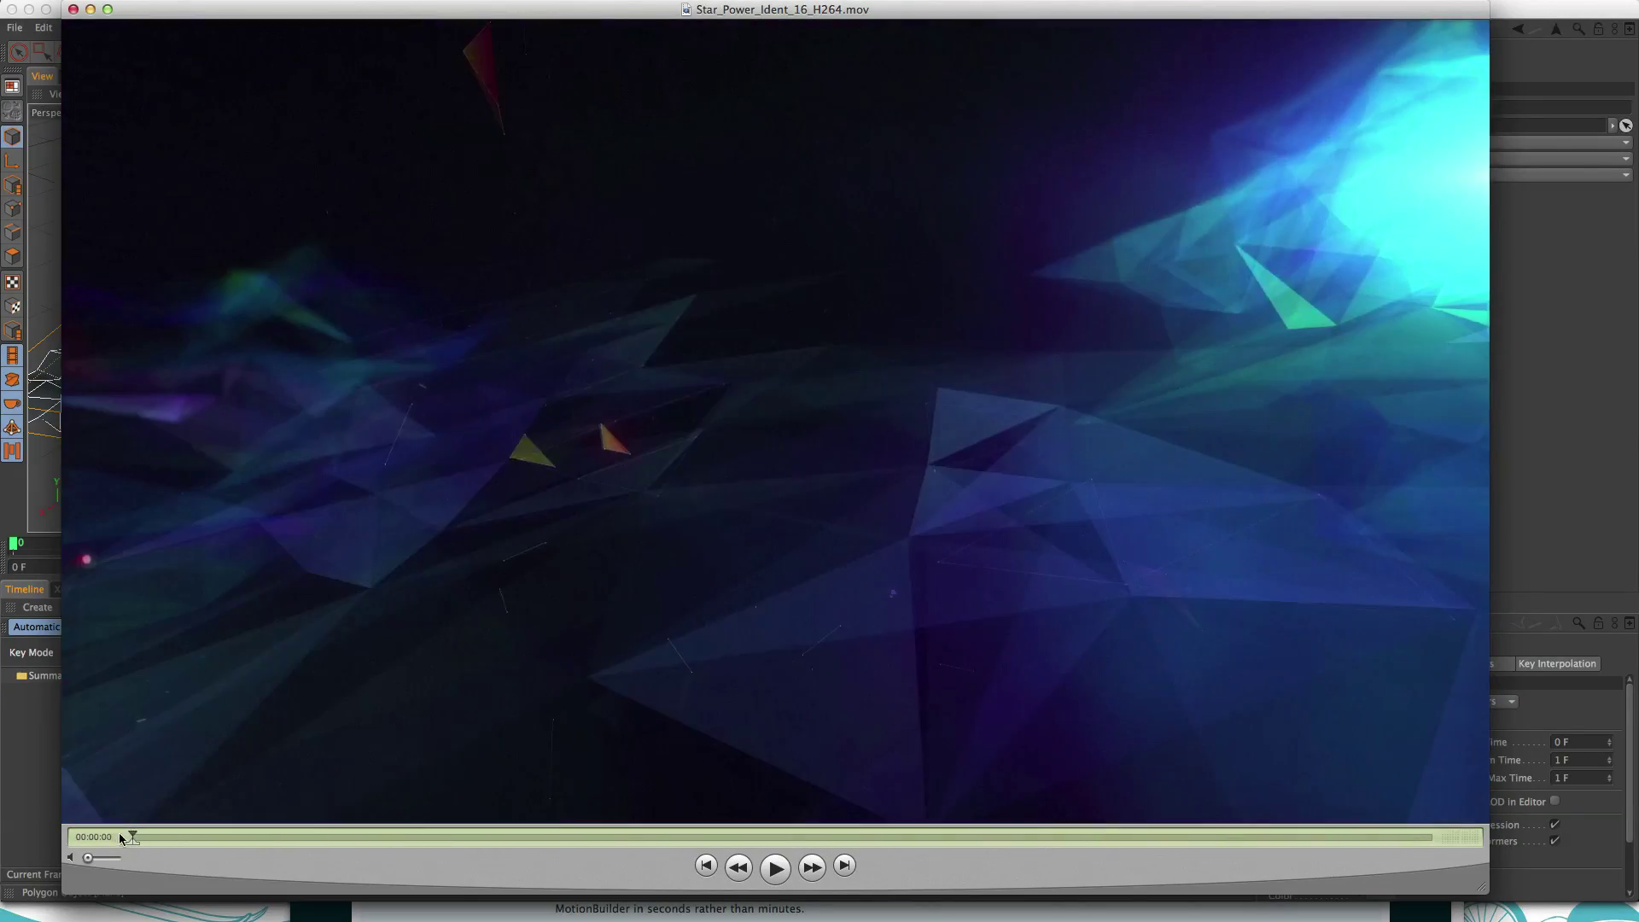
left_click(776, 867)
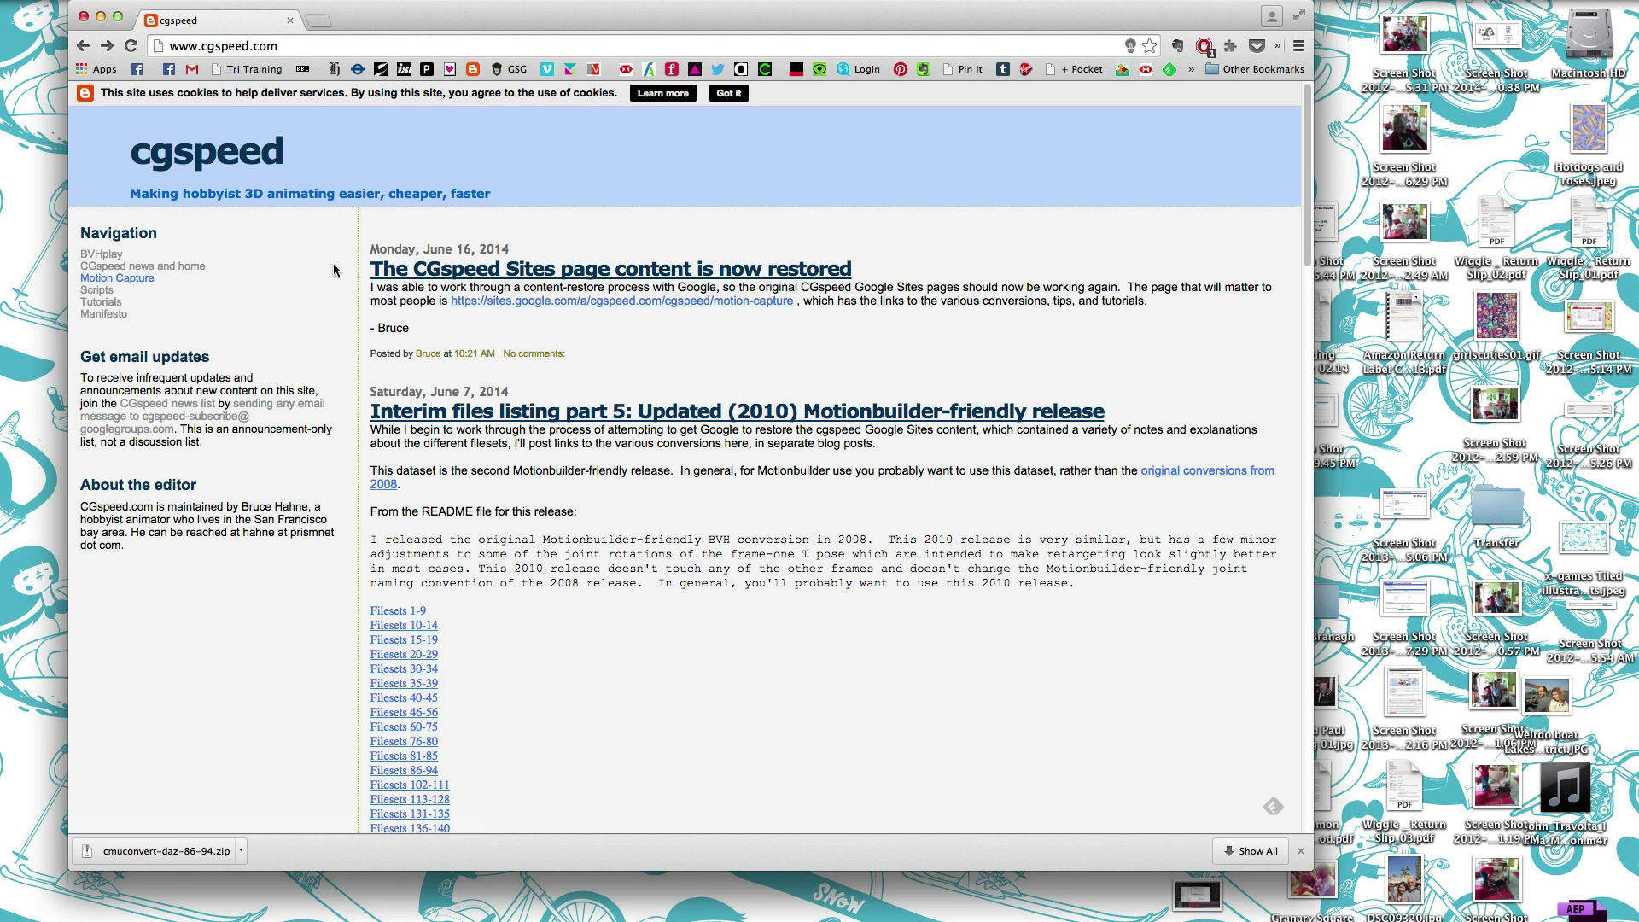
Go from Motion Capture to the Motionbuilder-friendly BVH conversion page and bring up options for the full motions list link.
left_click(130, 279)
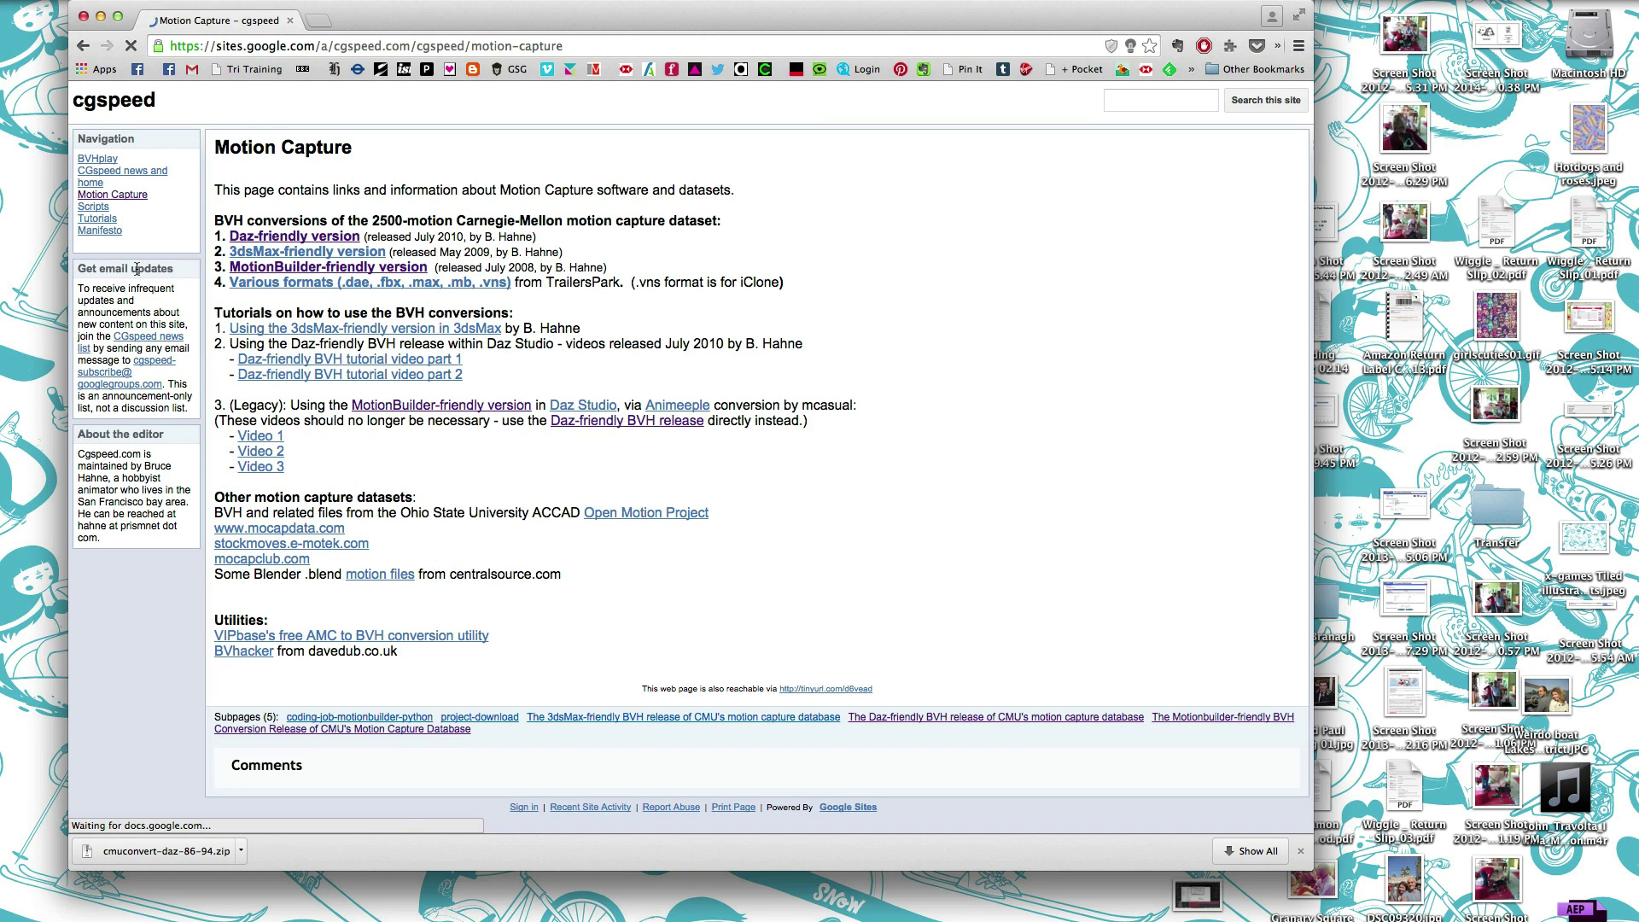
left_click(265, 267)
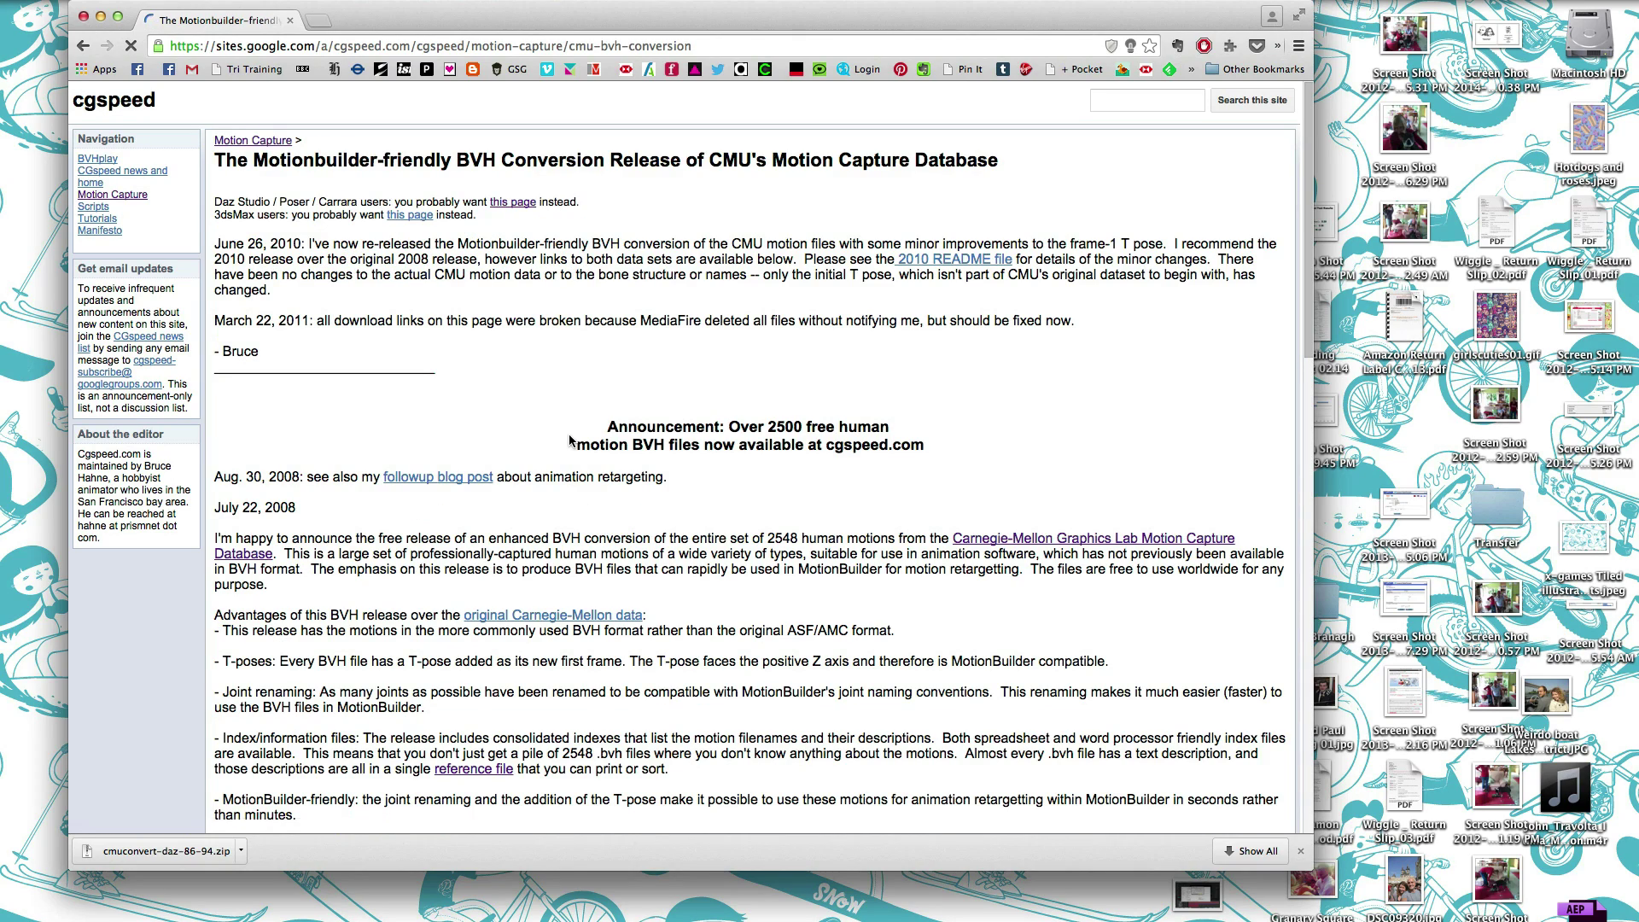
scroll(570, 440, "down", 15)
scroll(570, 441, "down", 5)
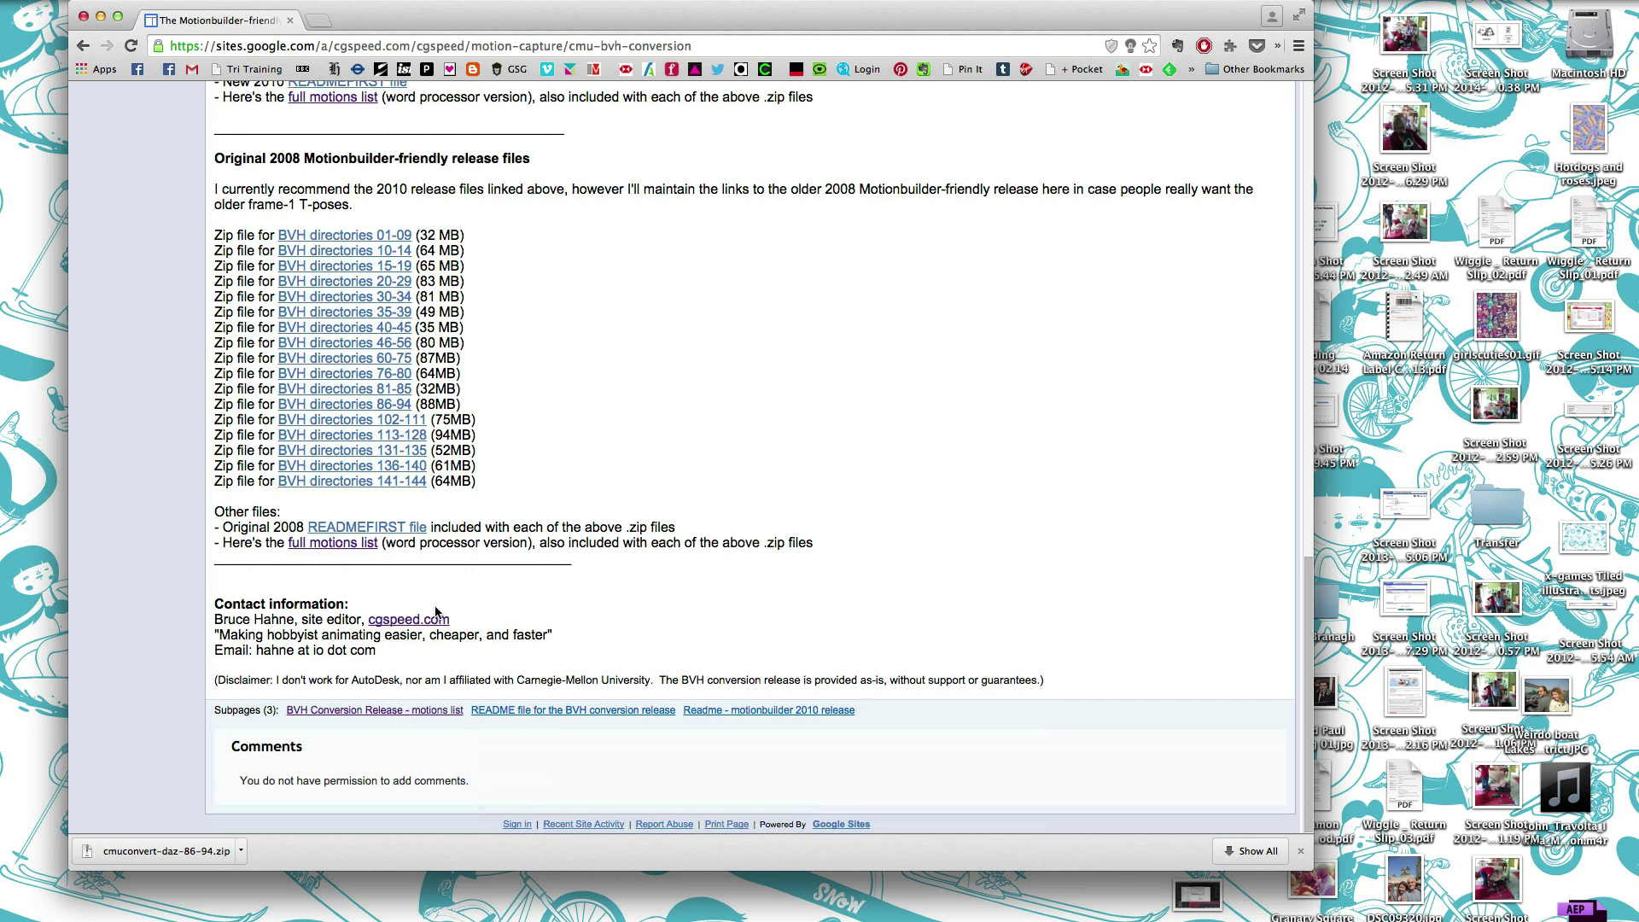
right_click(335, 548)
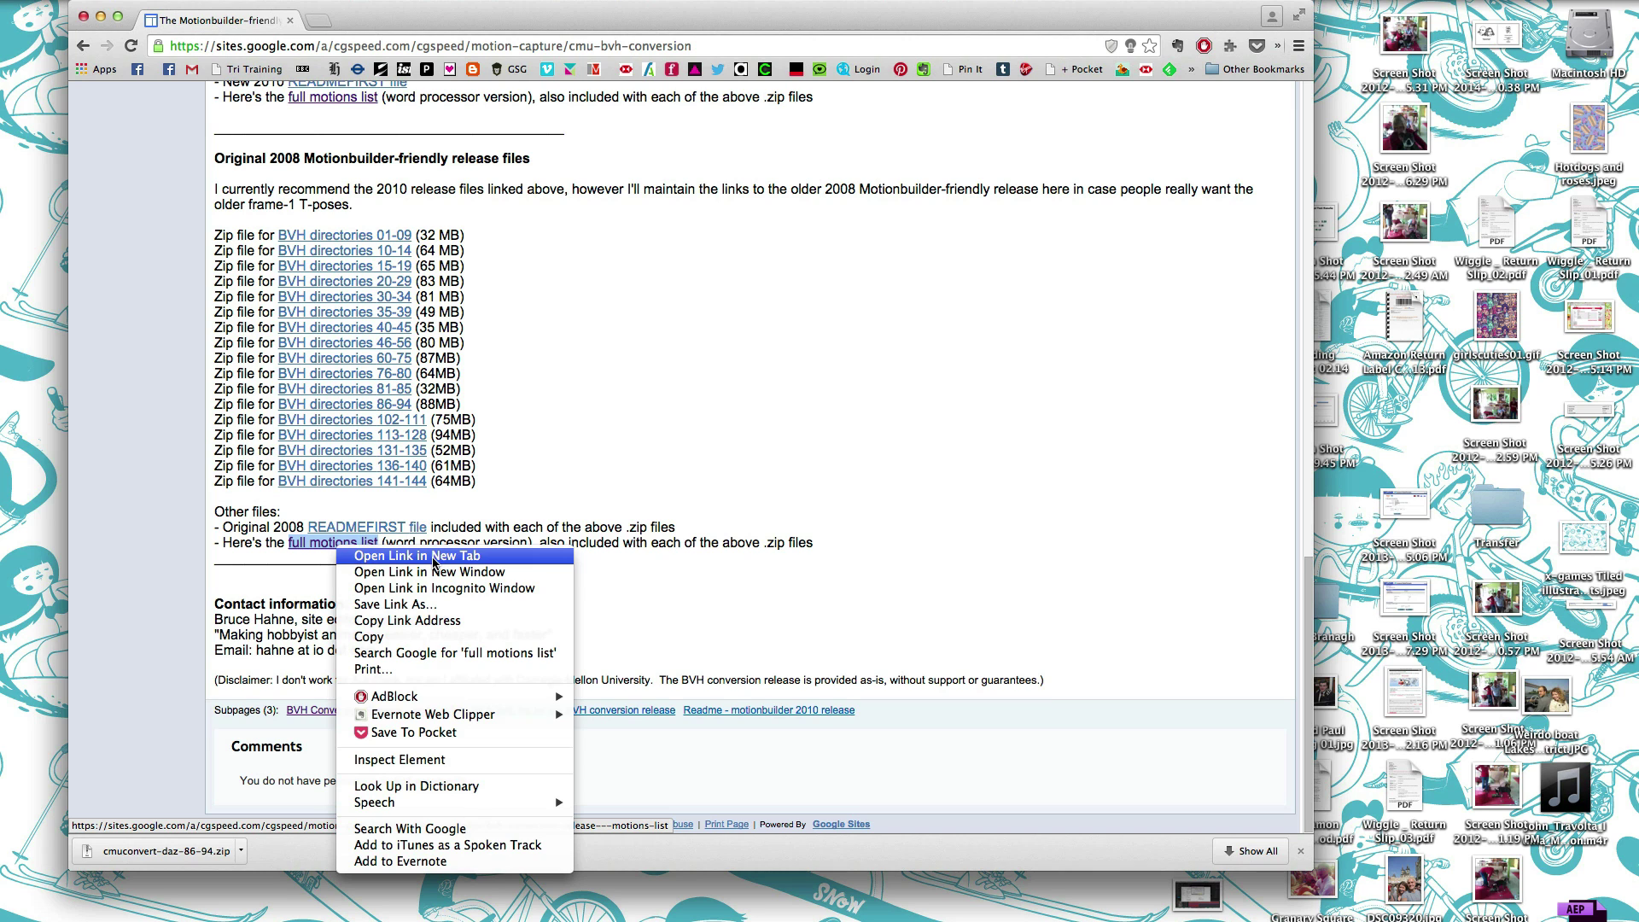
Open the full motions list in a new tab, find 'backflip' under Subject #87, and return to the download page.
left_click(433, 559)
left_click(380, 19)
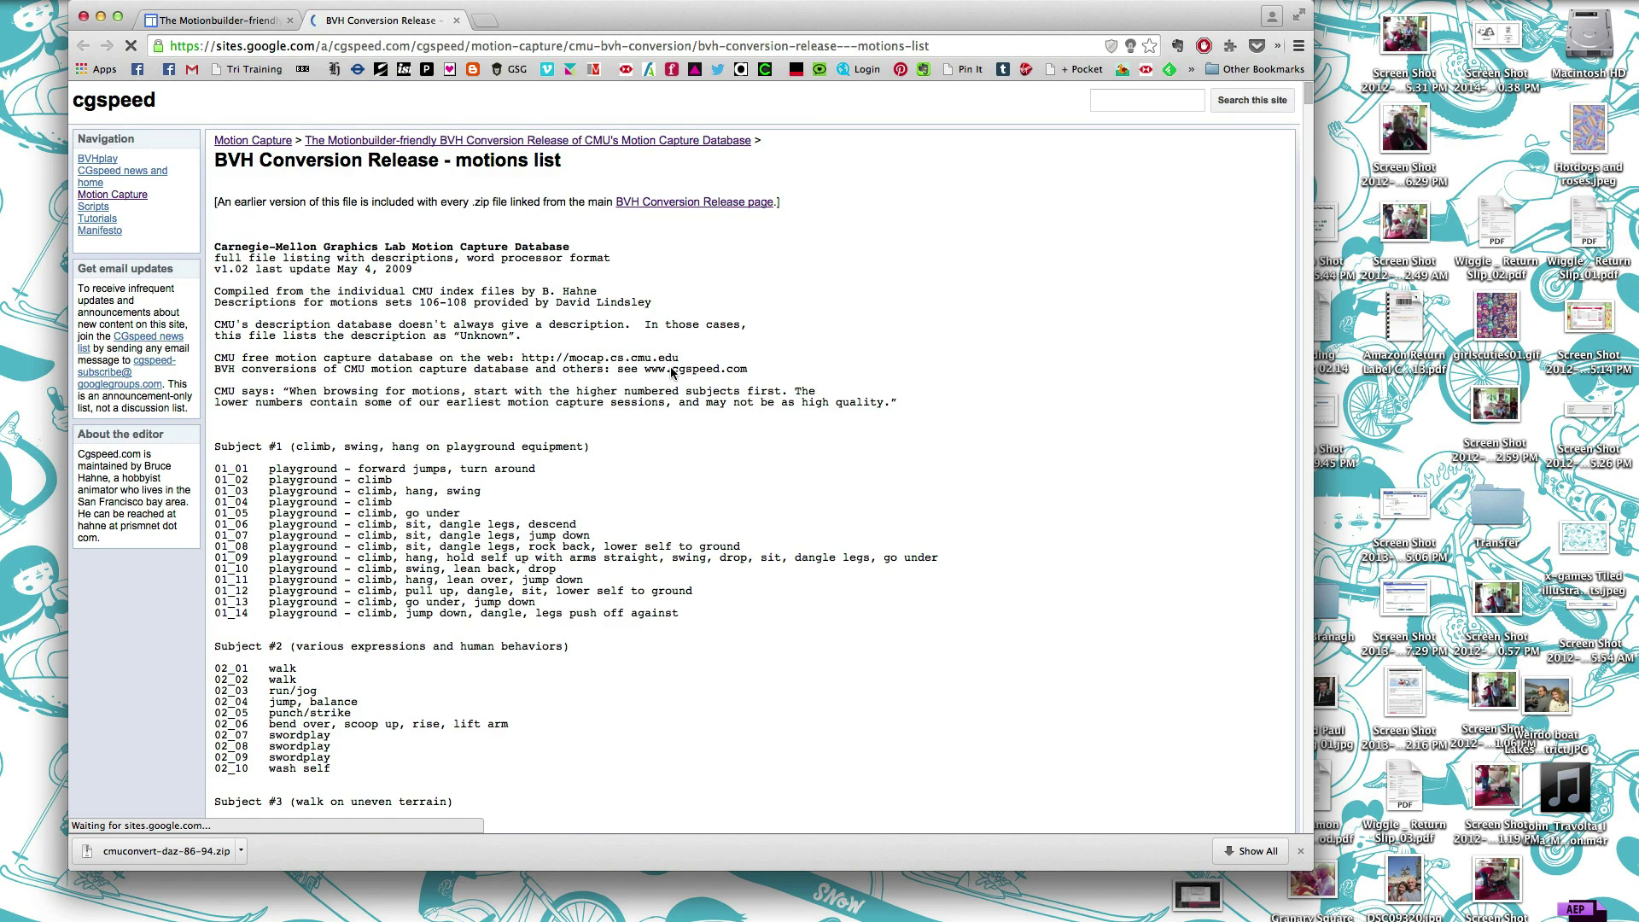
scroll(670, 373, "down", 8)
scroll(671, 373, "up", 8)
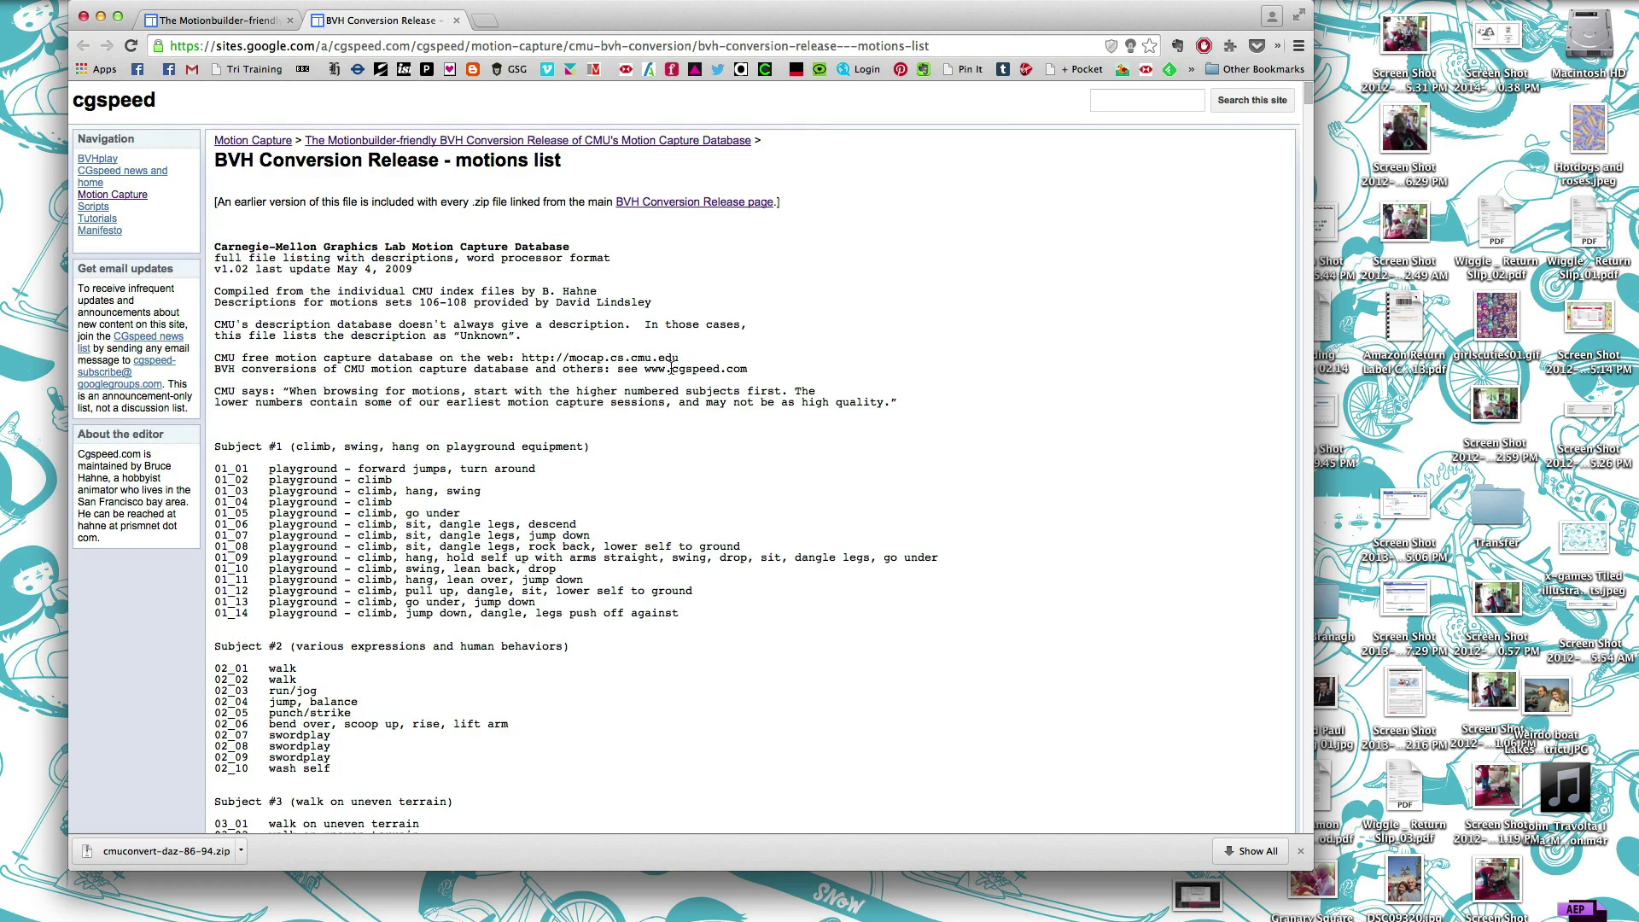
key("super+f")
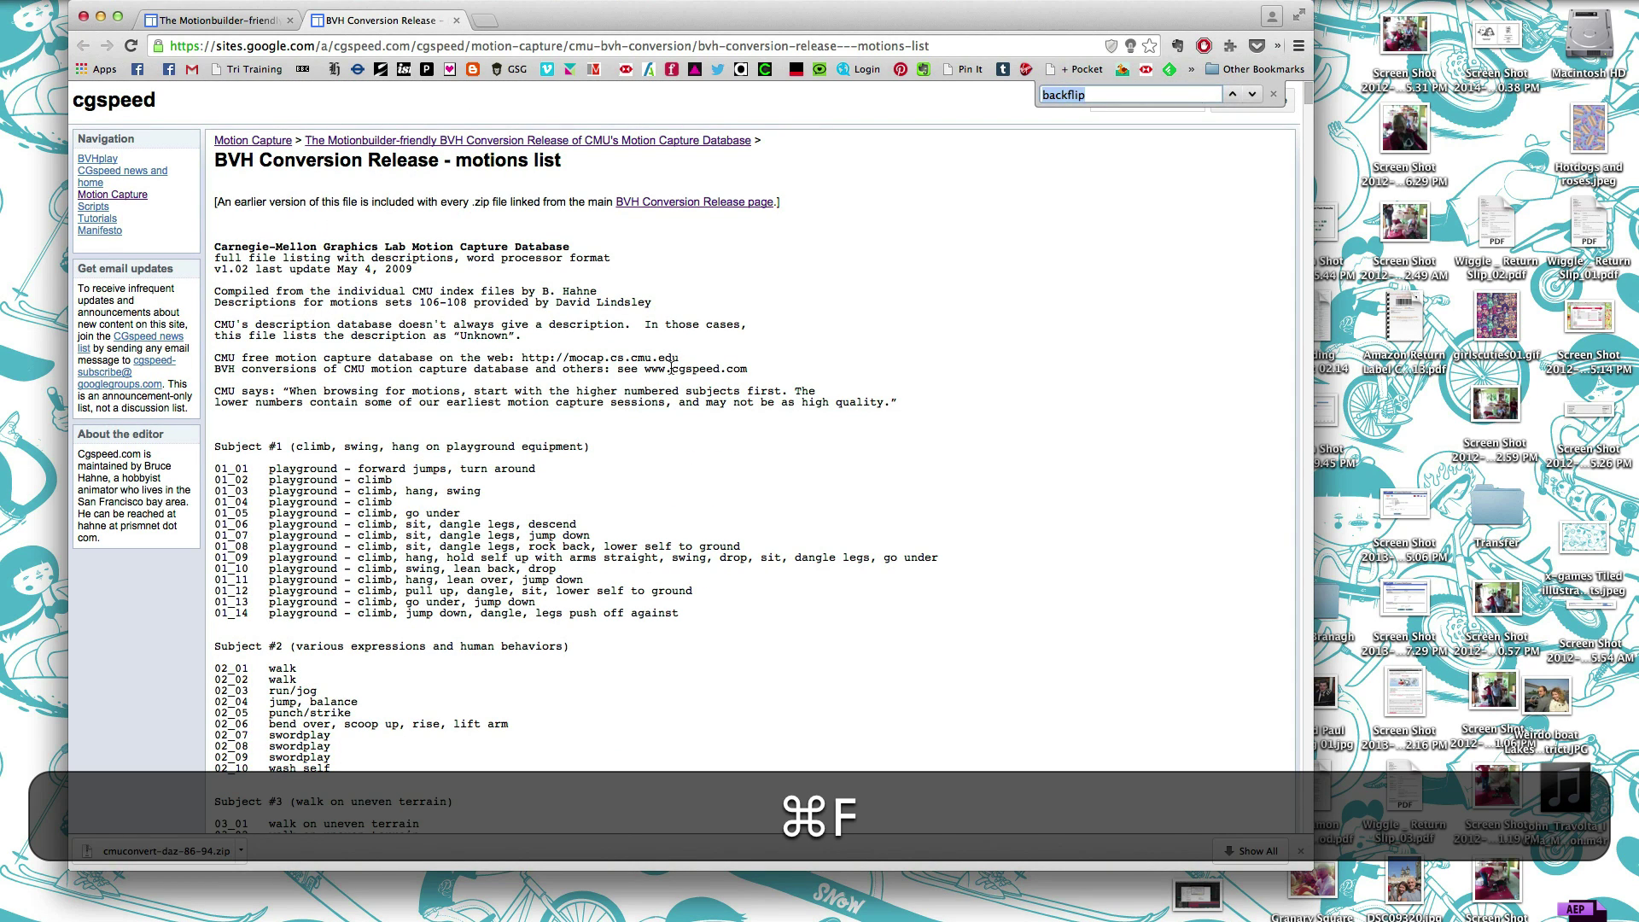
key("Return")
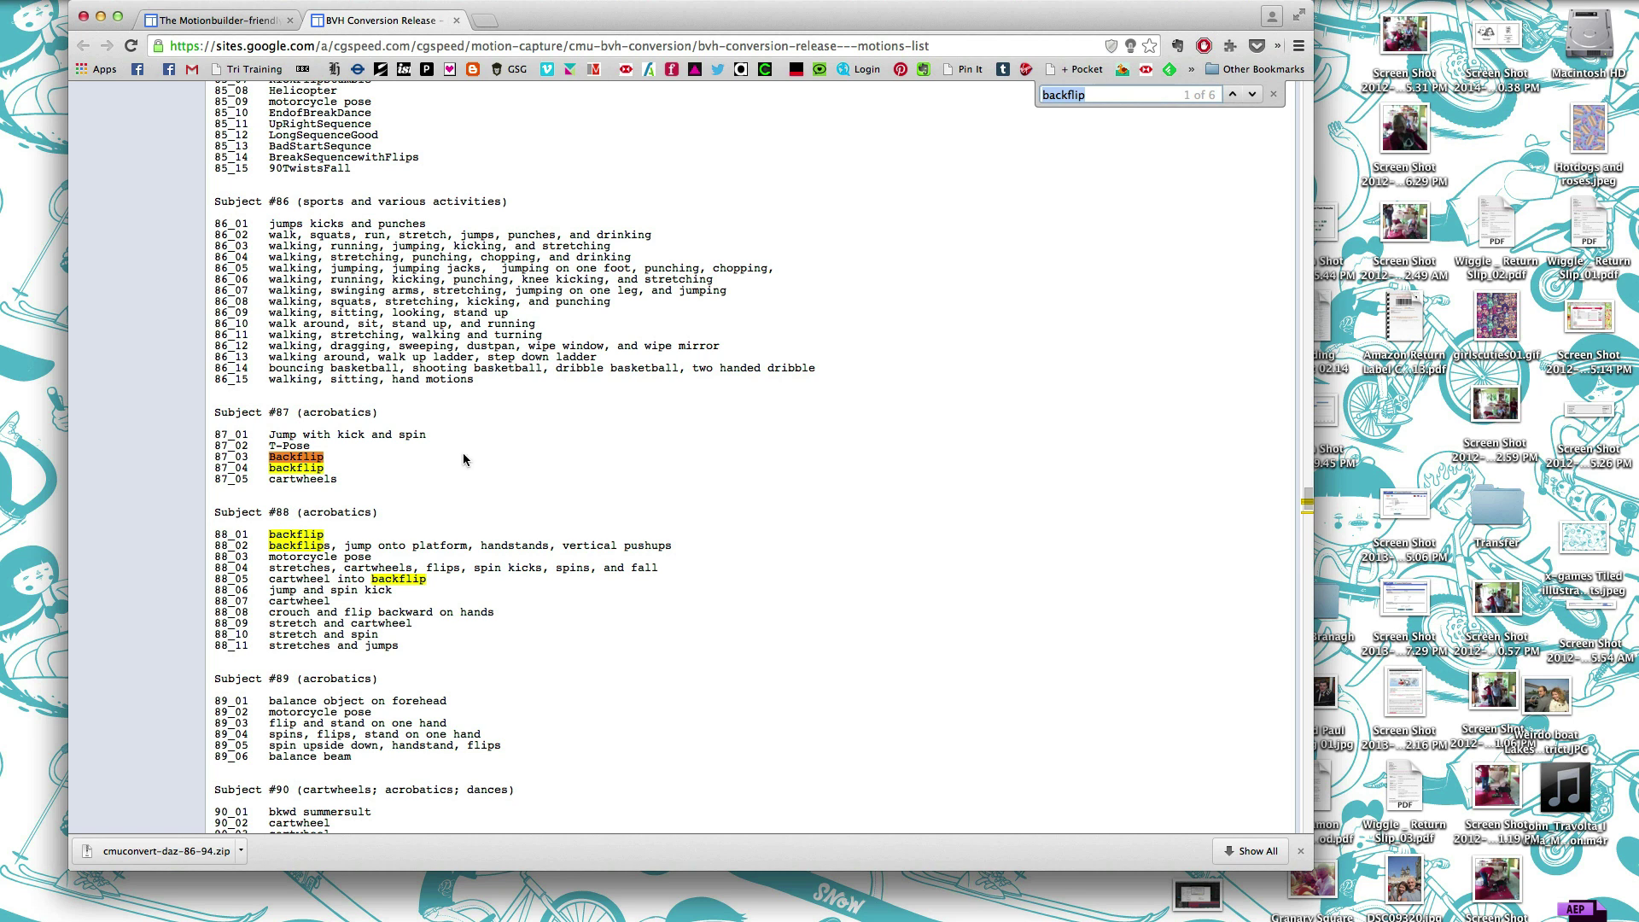
left_click(236, 26)
scroll(599, 427, "up", 10)
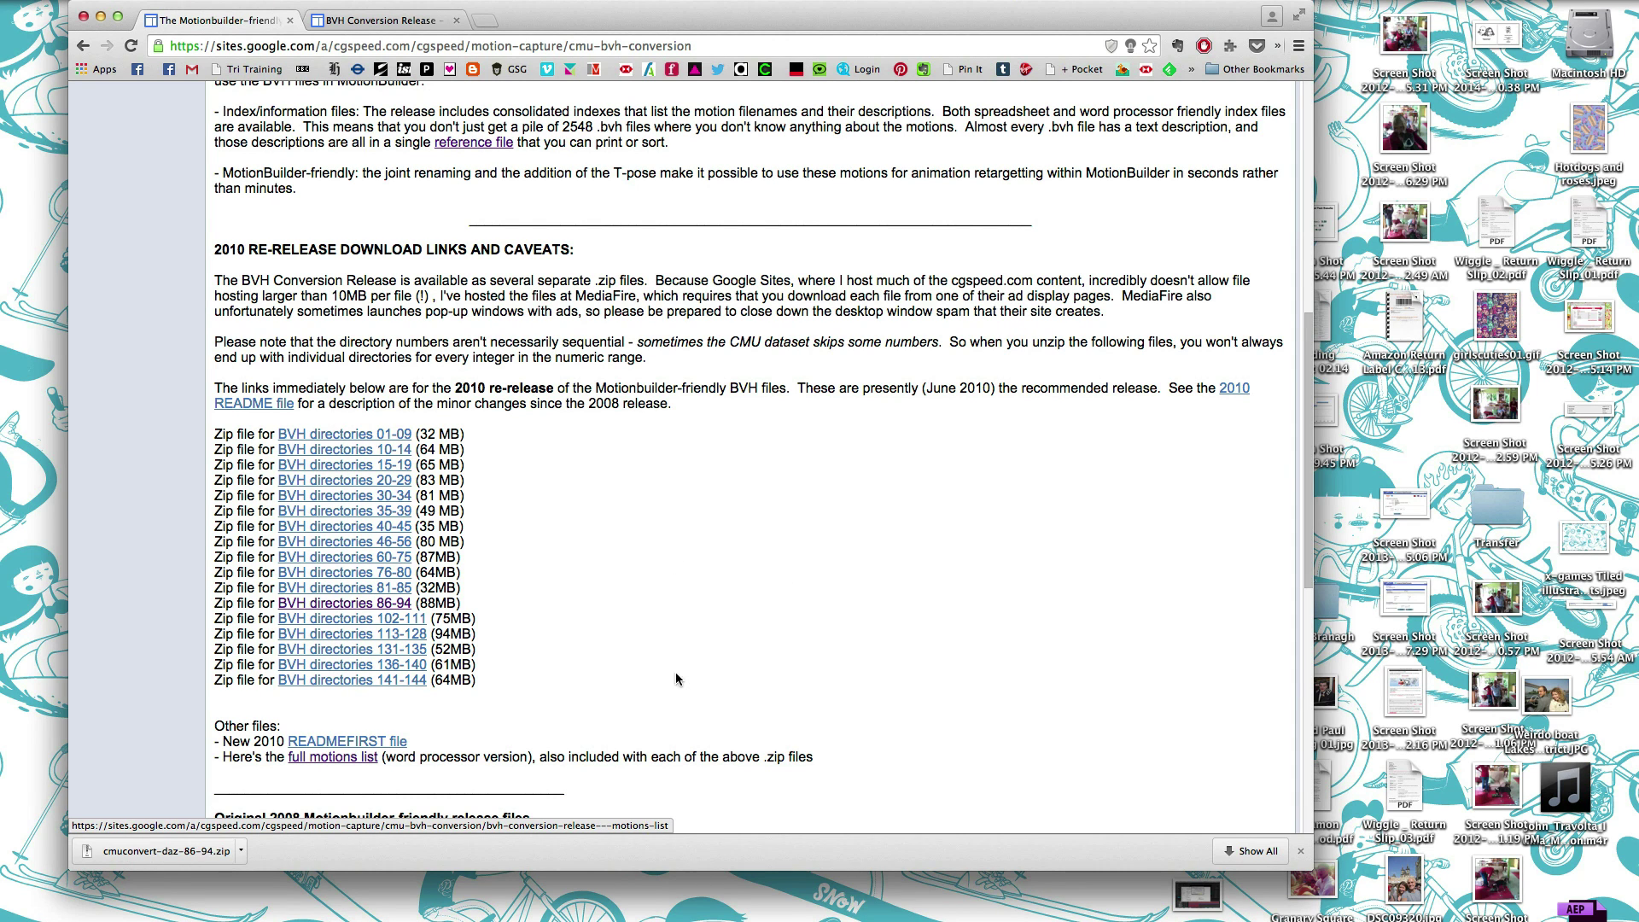
In Finder, show folder 87 of cmuconvert-mb2-86-94 with 87_01.bvh through 87_05.bvh, previewing 87_03.bvh.
key("super+Tab")
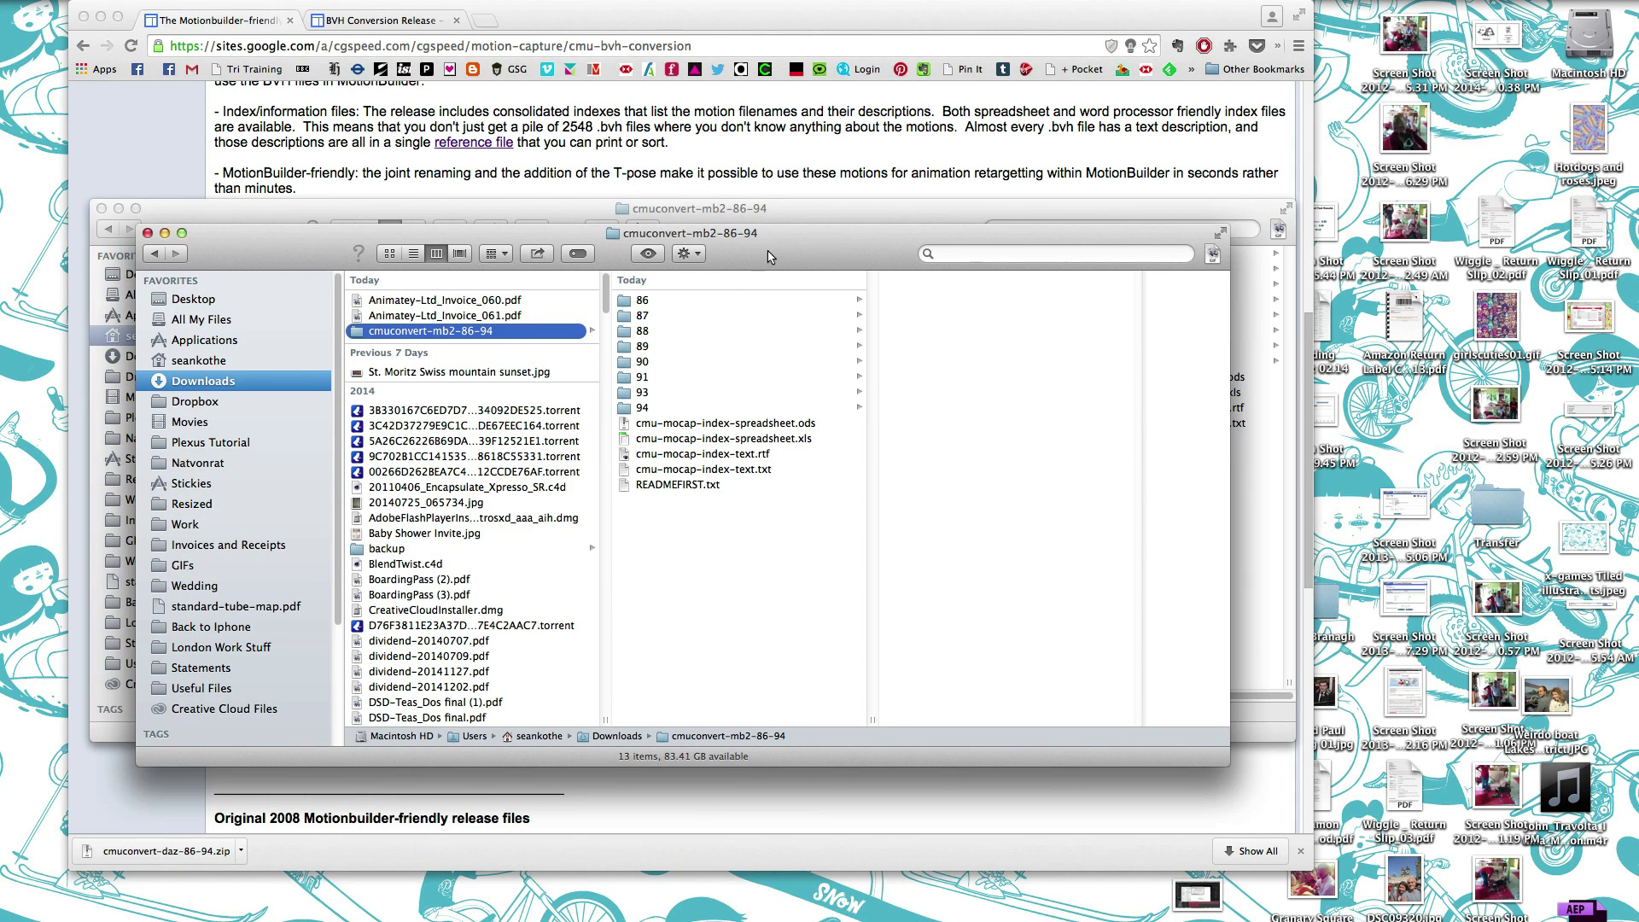
mouse_move(768, 256)
left_mouse_down()
mouse_move(762, 243)
mouse_move(770, 261)
left_mouse_up()
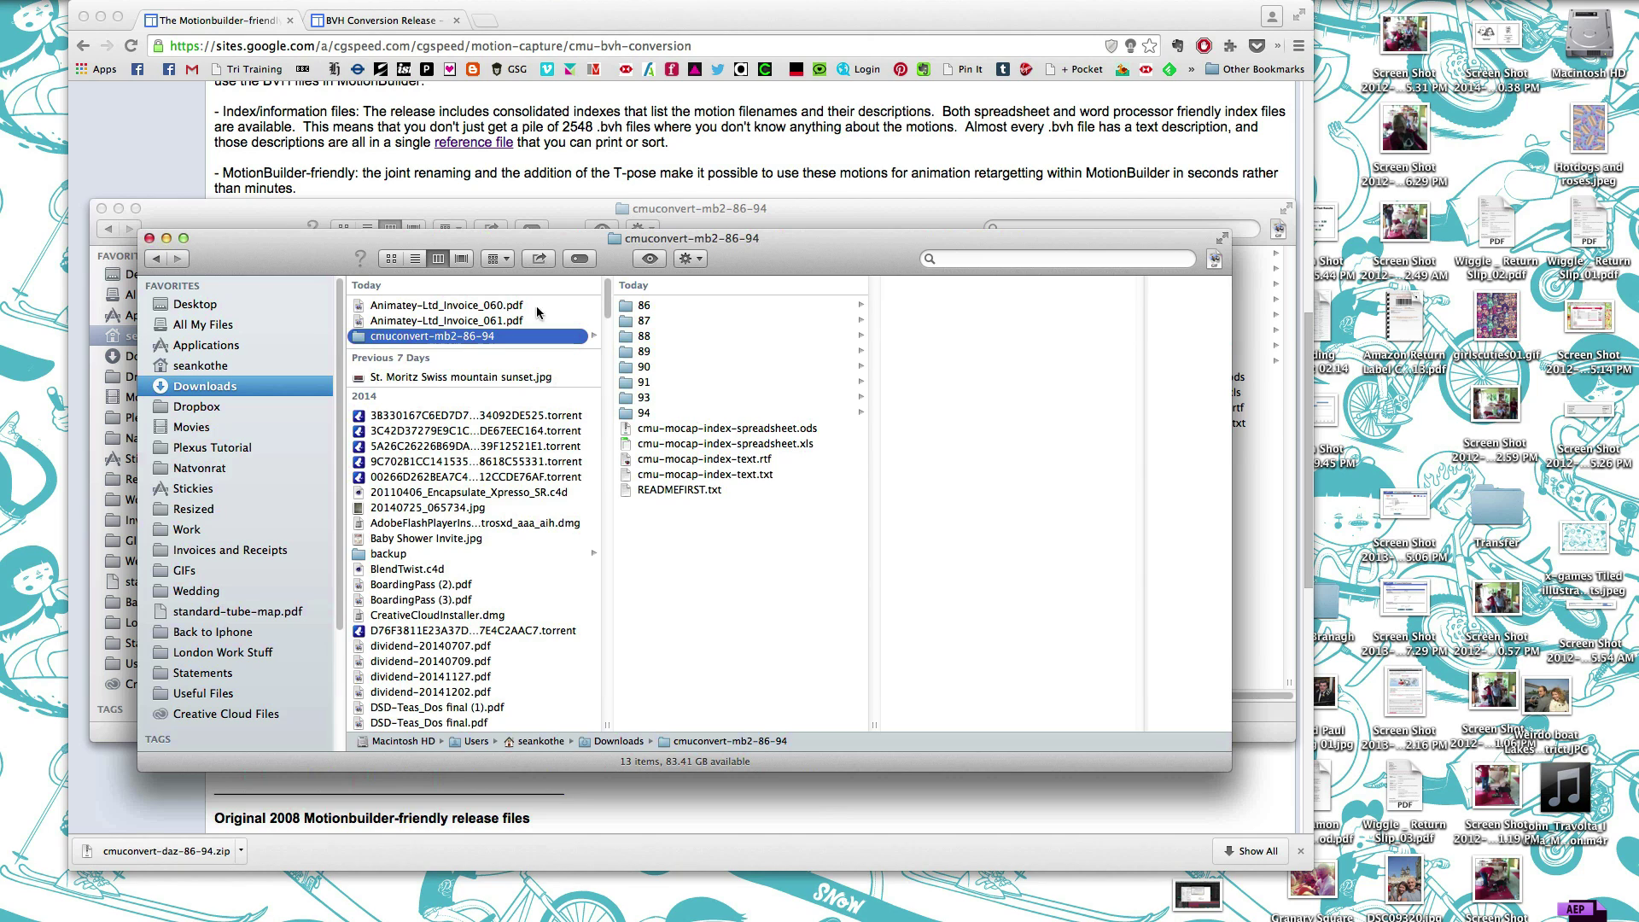
left_click(651, 322)
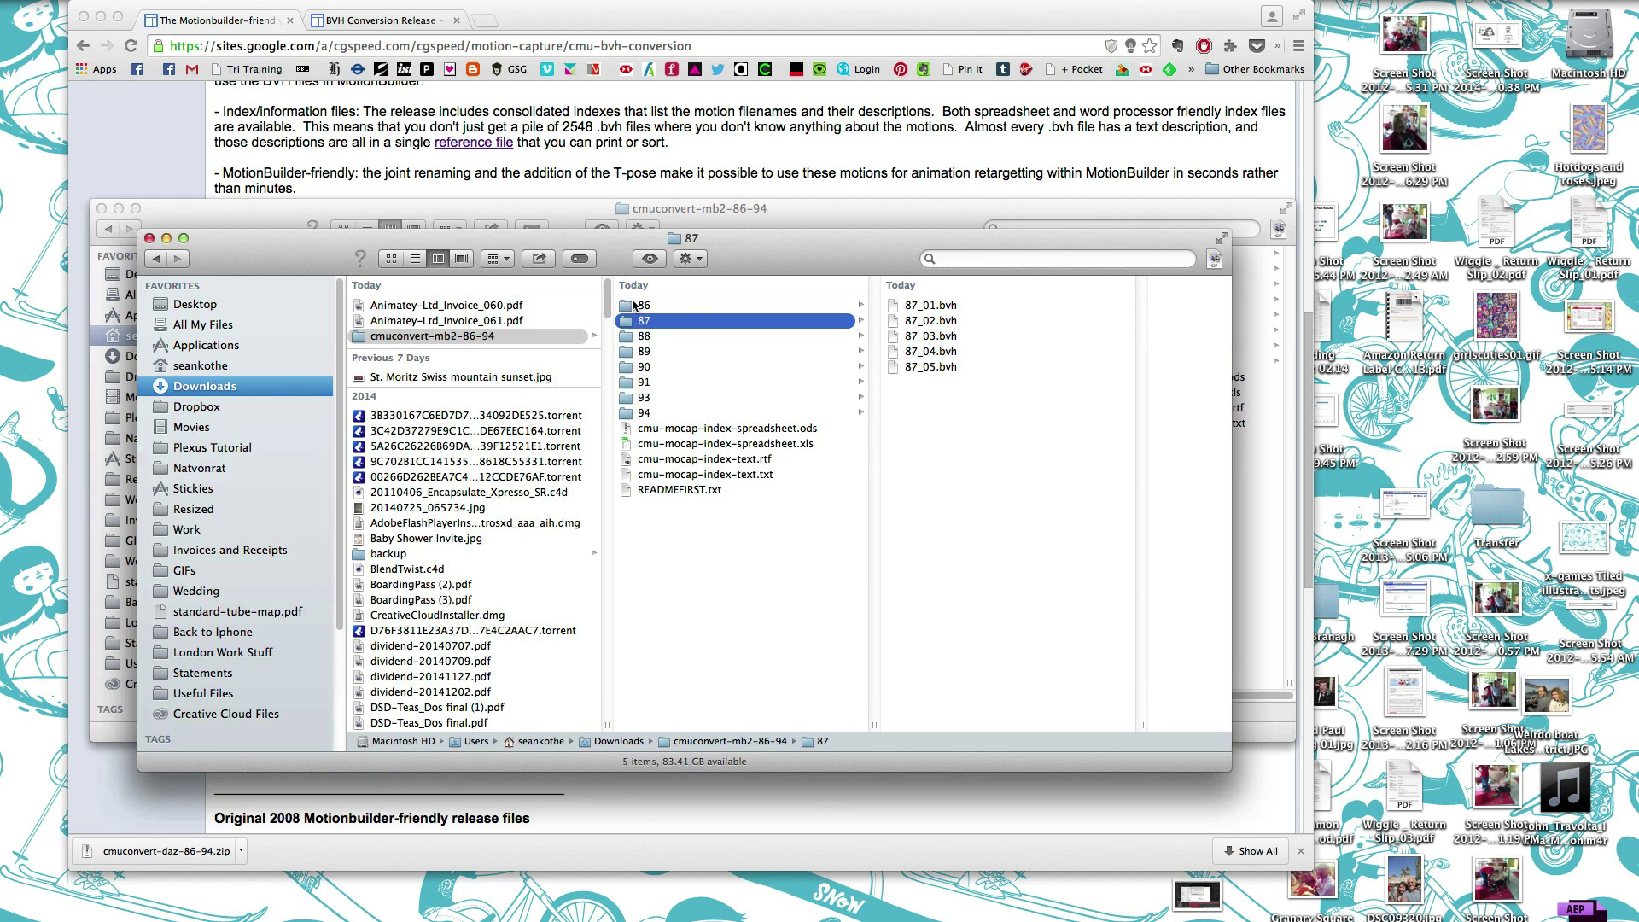
left_click(920, 337)
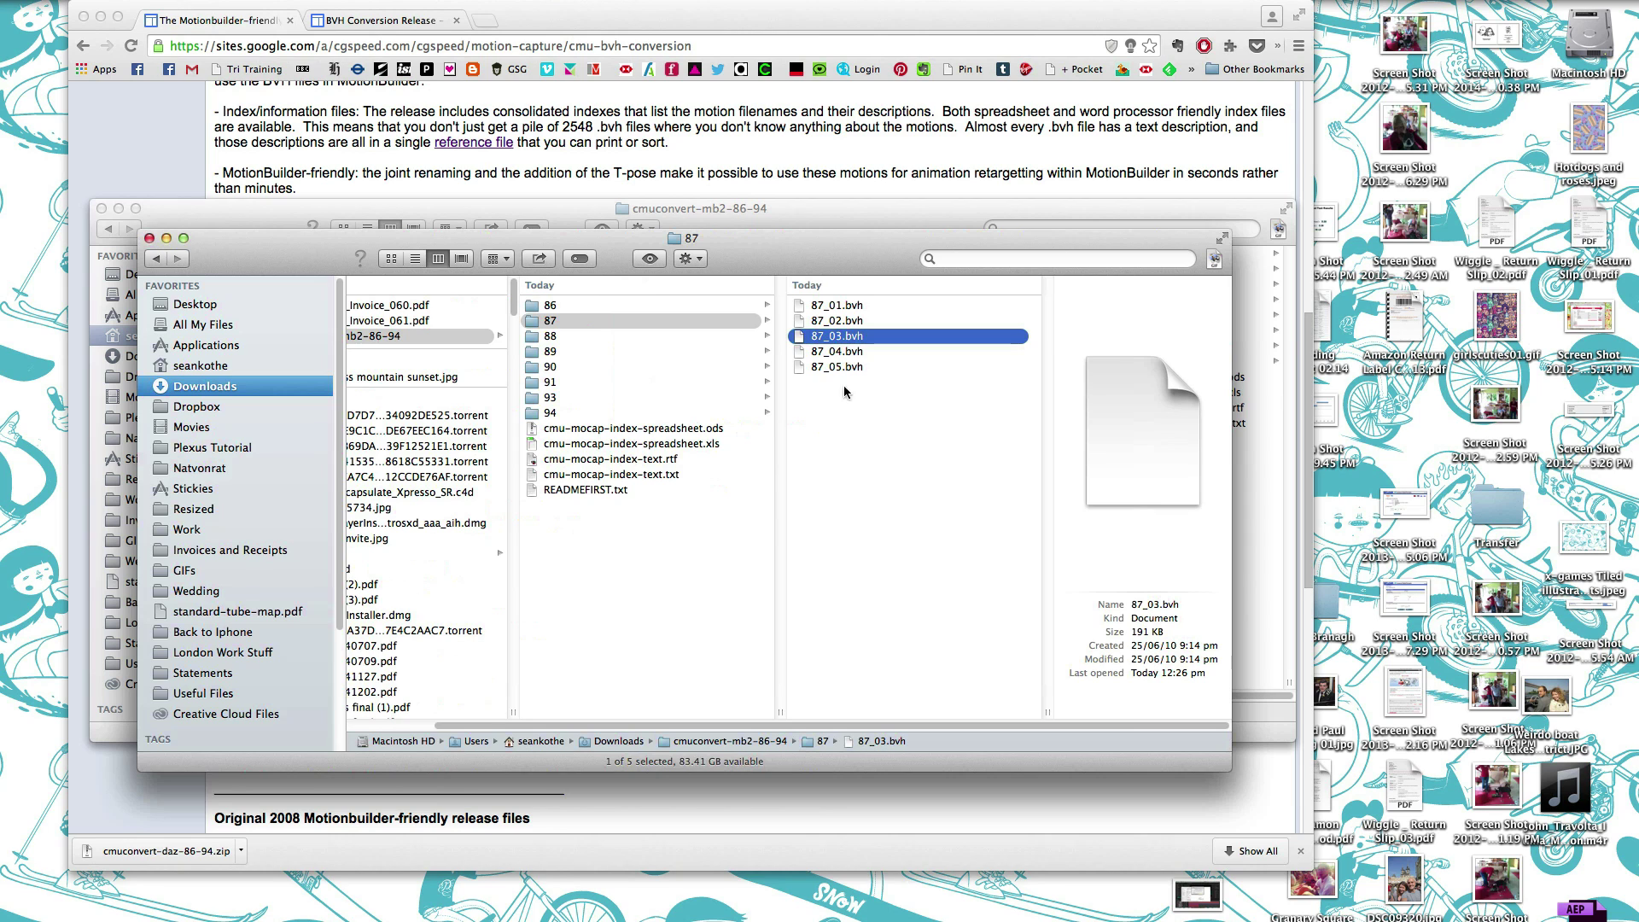
left_click(840, 435)
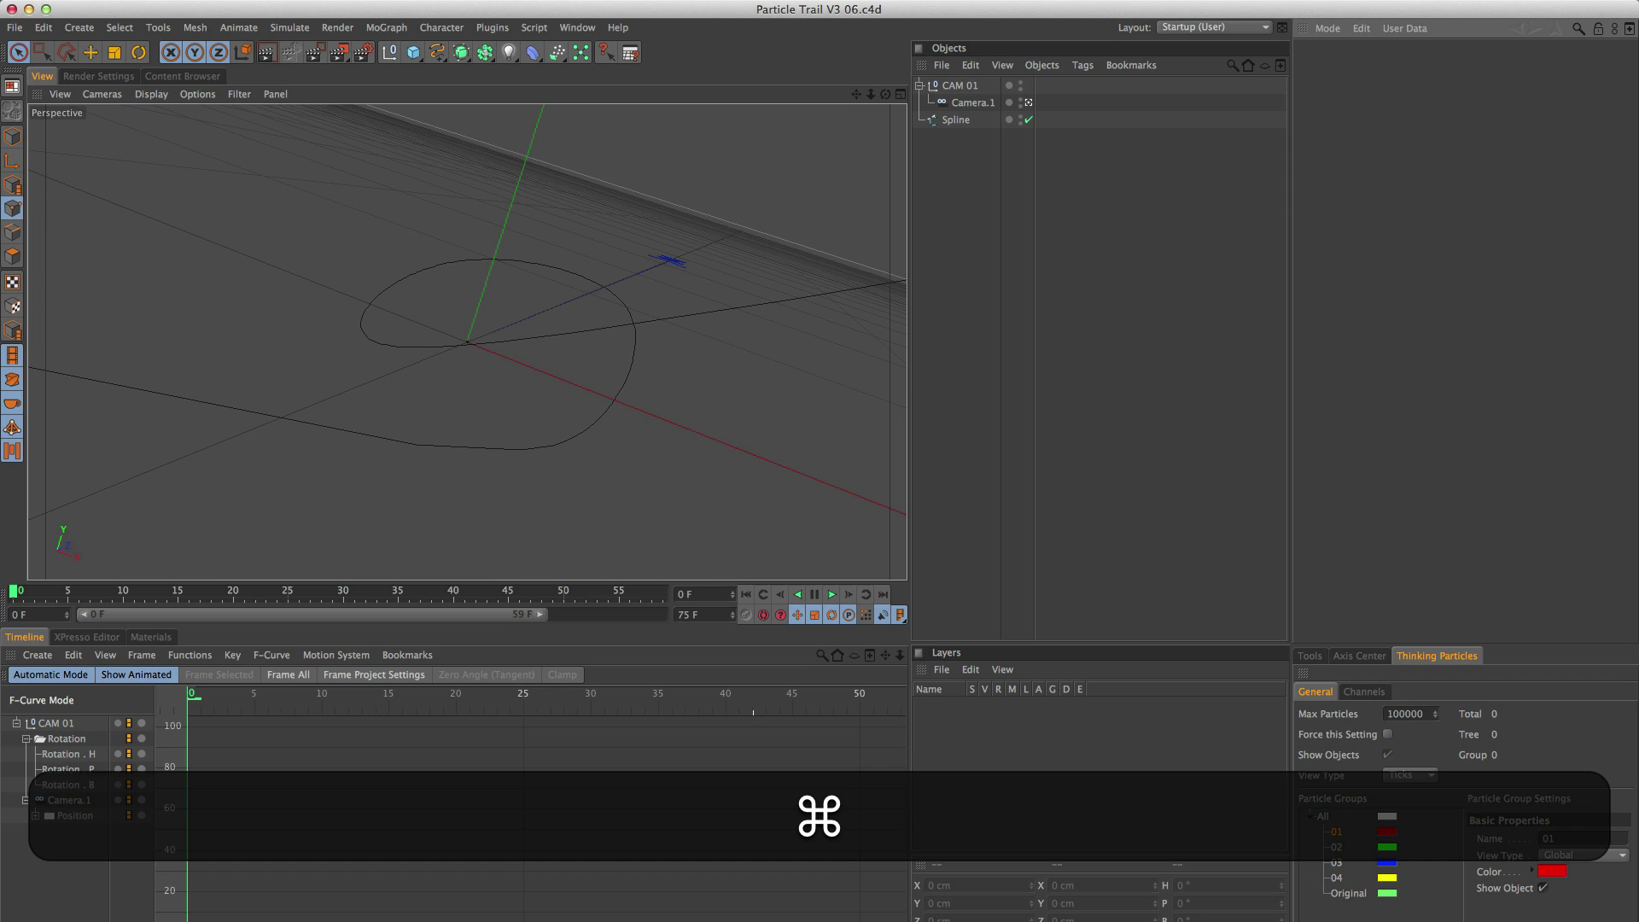
Open 87_03.bvh in a new scene with the default BVH import settings.
key("super+n")
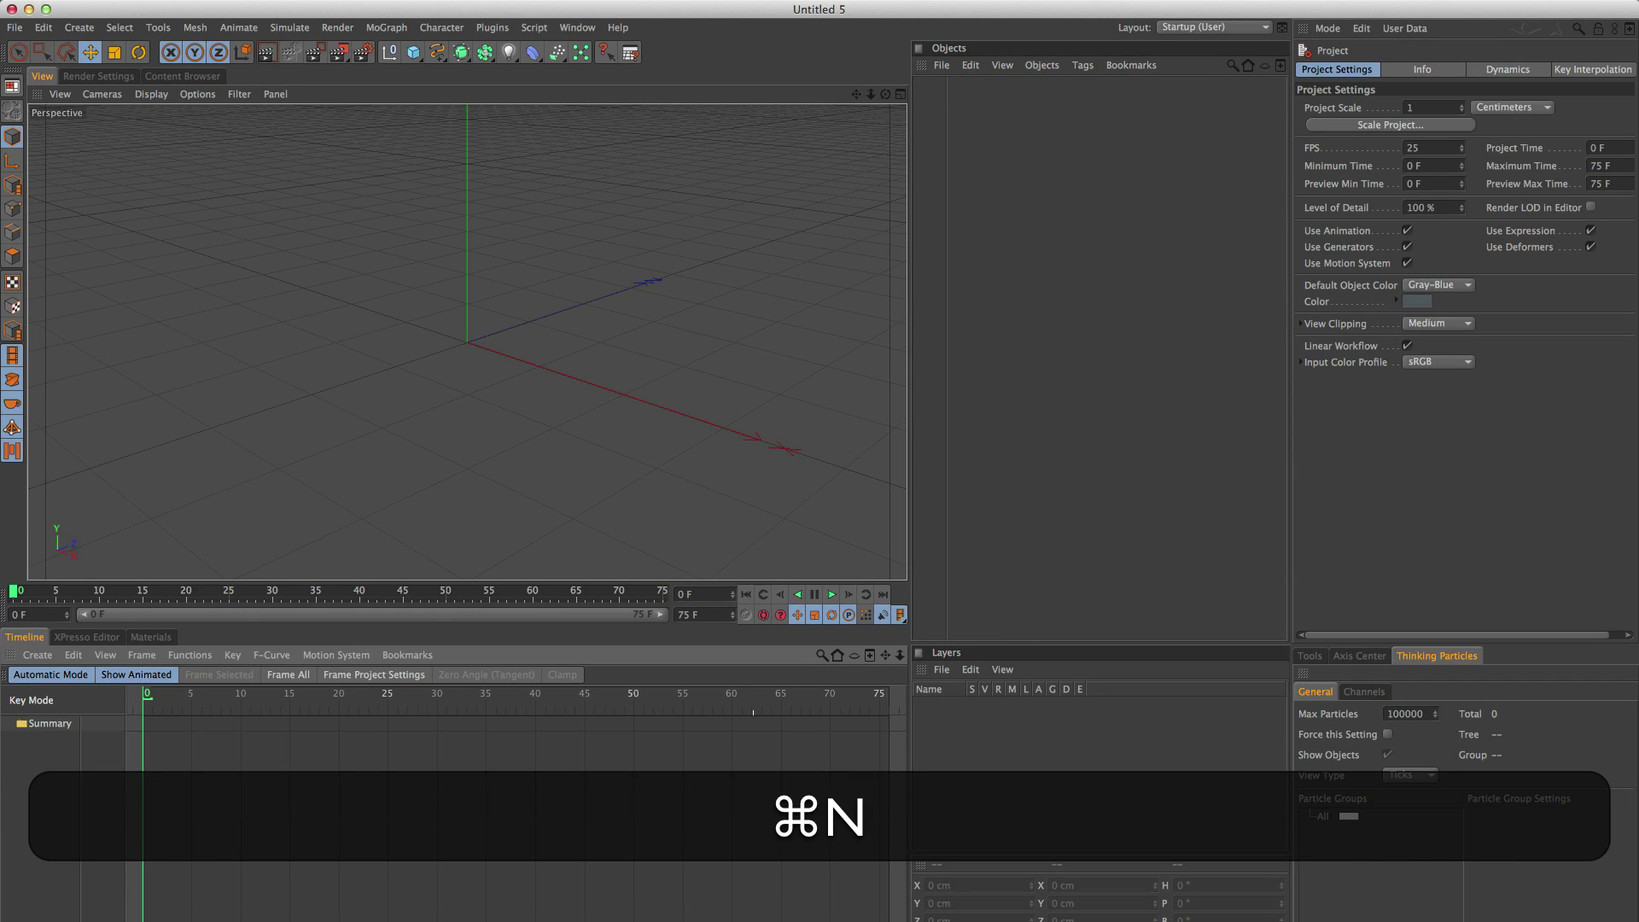
left_click(15, 27)
left_click(45, 78)
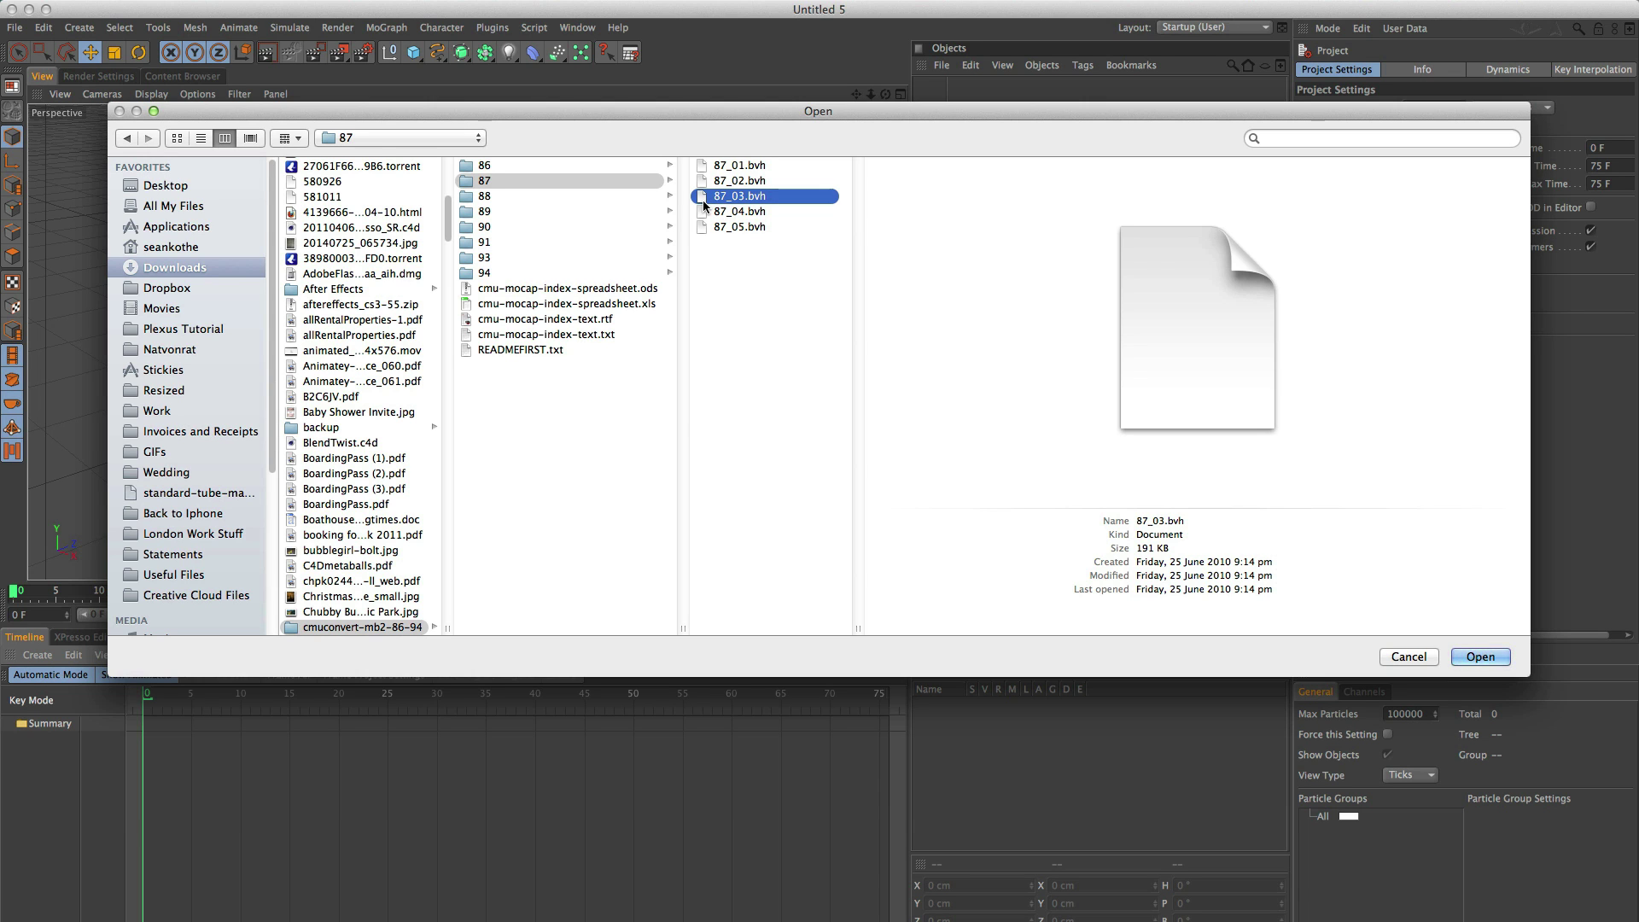
left_click(1480, 656)
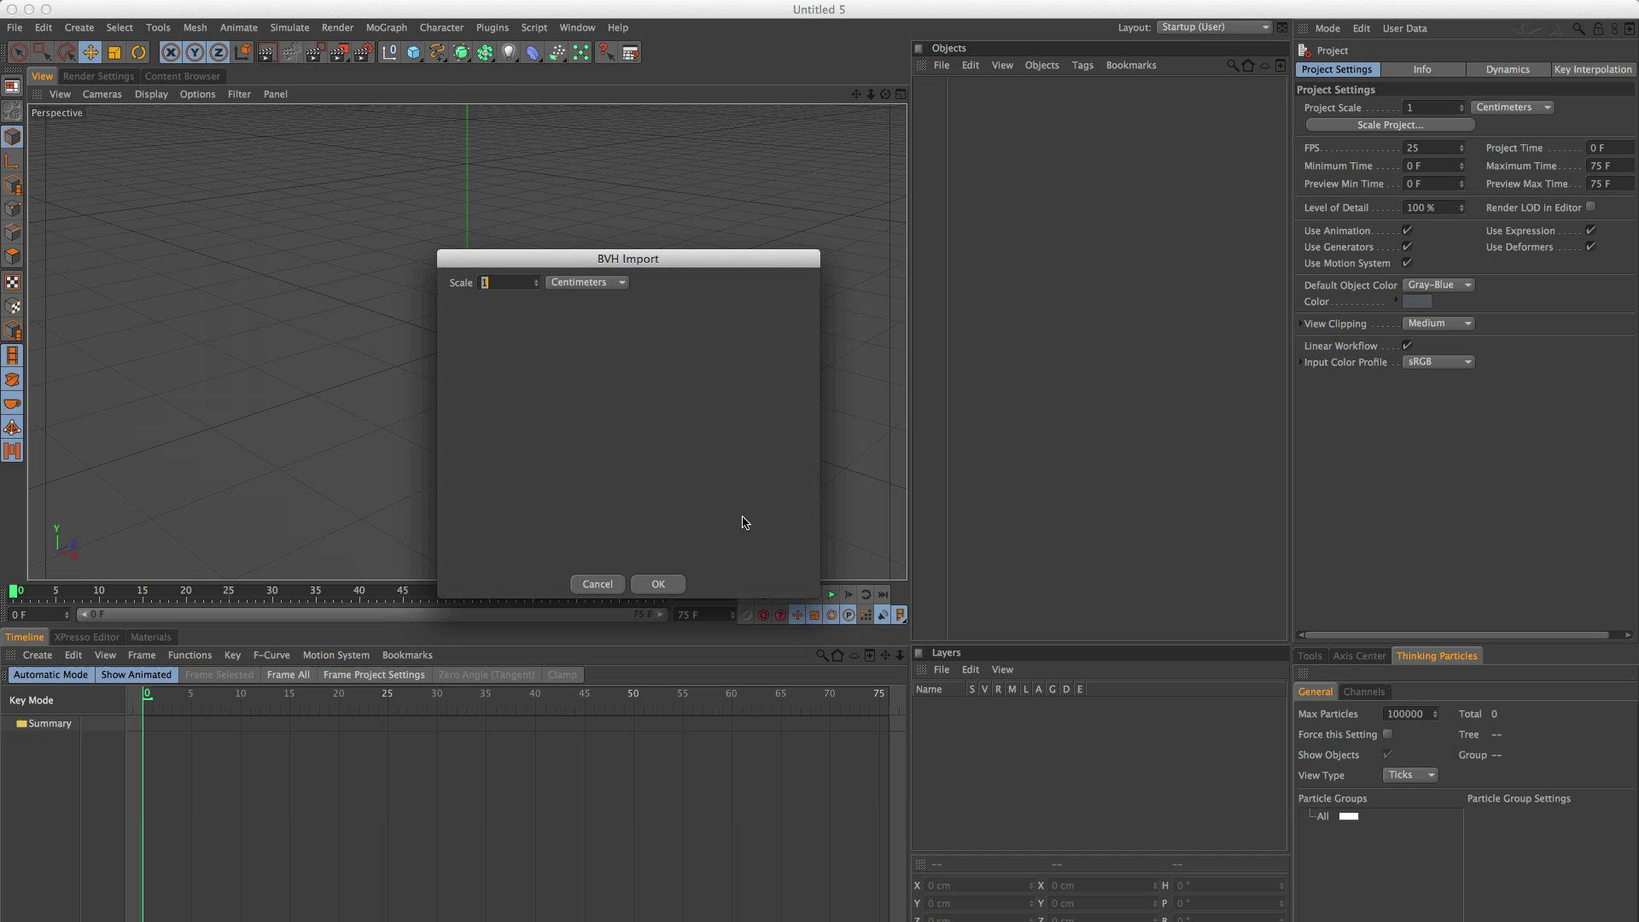
left_click(658, 584)
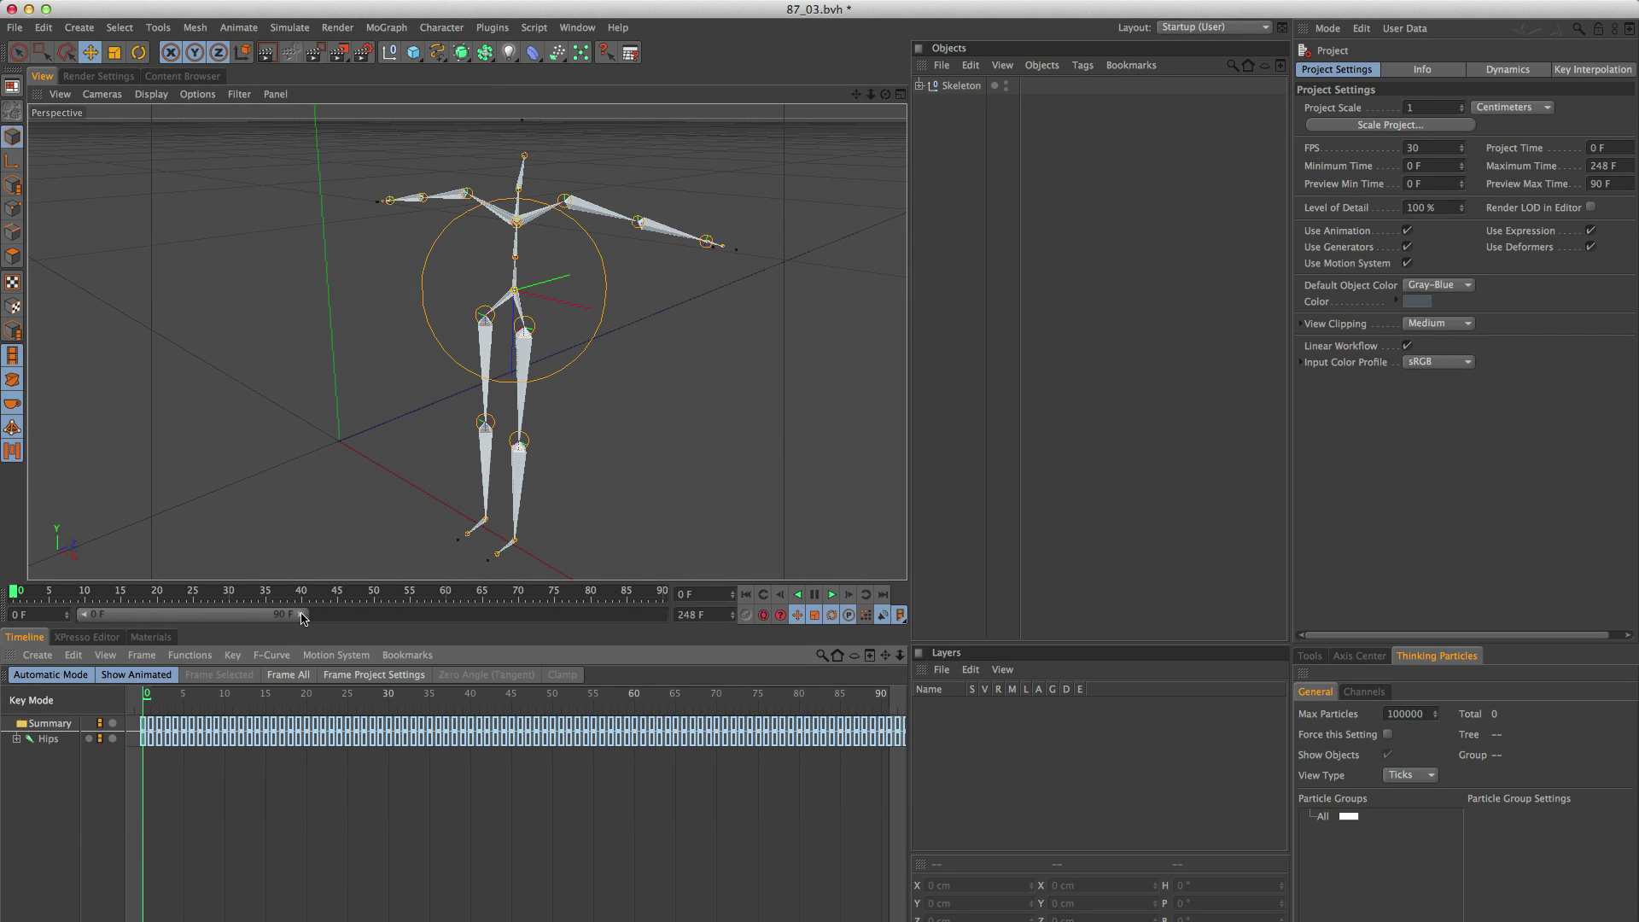
Extend the preview range to 248 frames, play the backflip, and return to frame 0.
left_click_drag(303, 615, 664, 614)
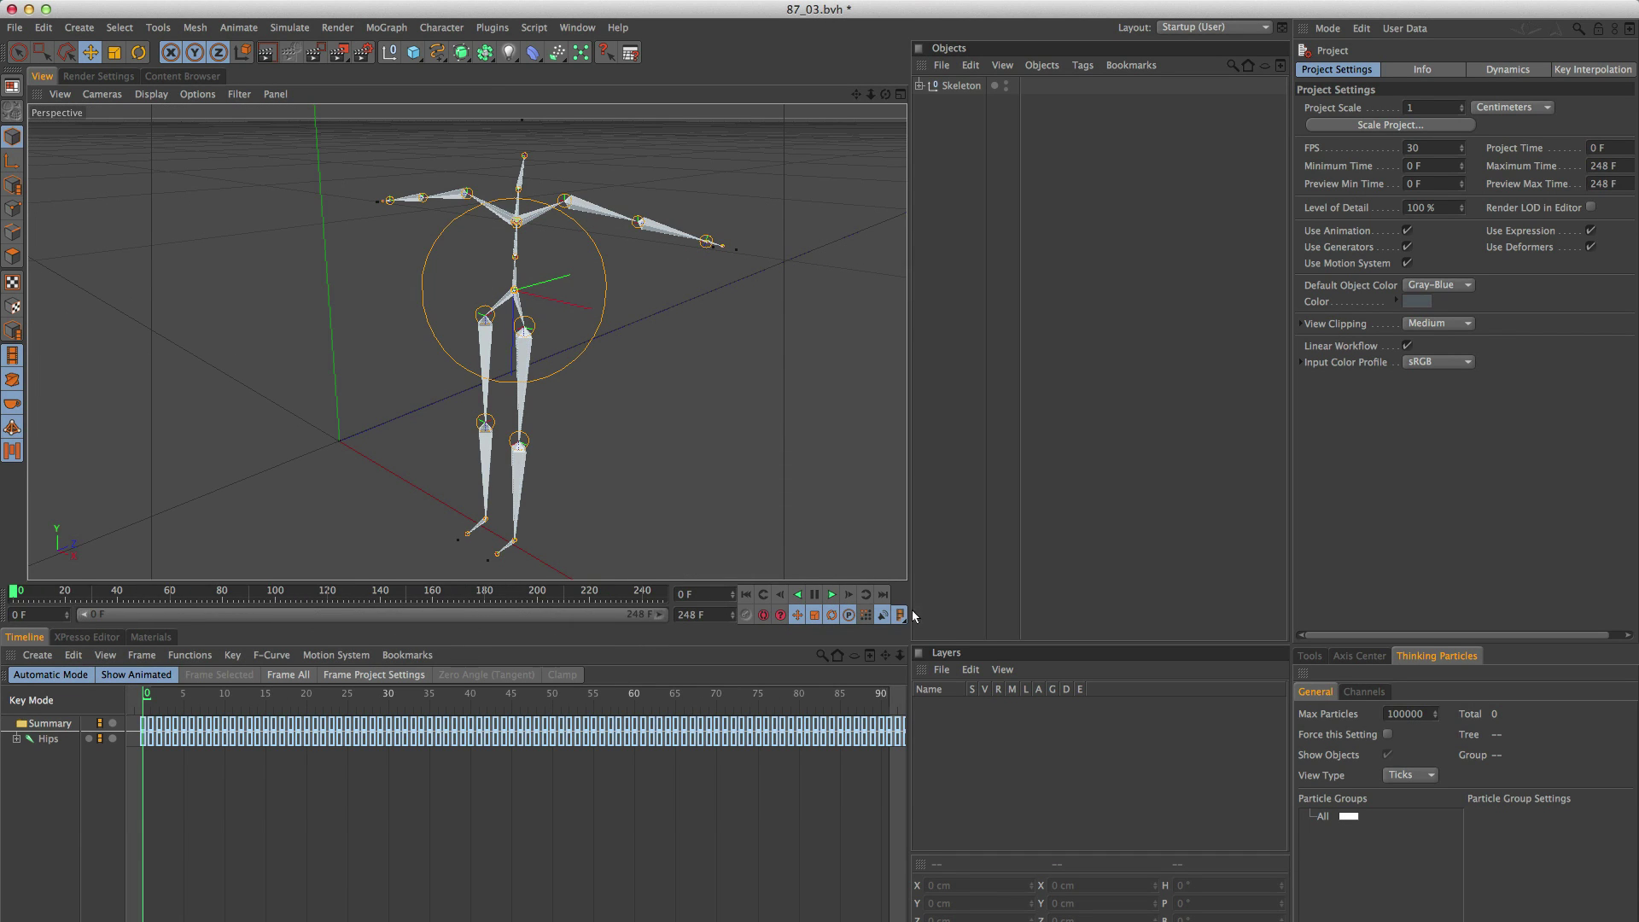
left_click(834, 598)
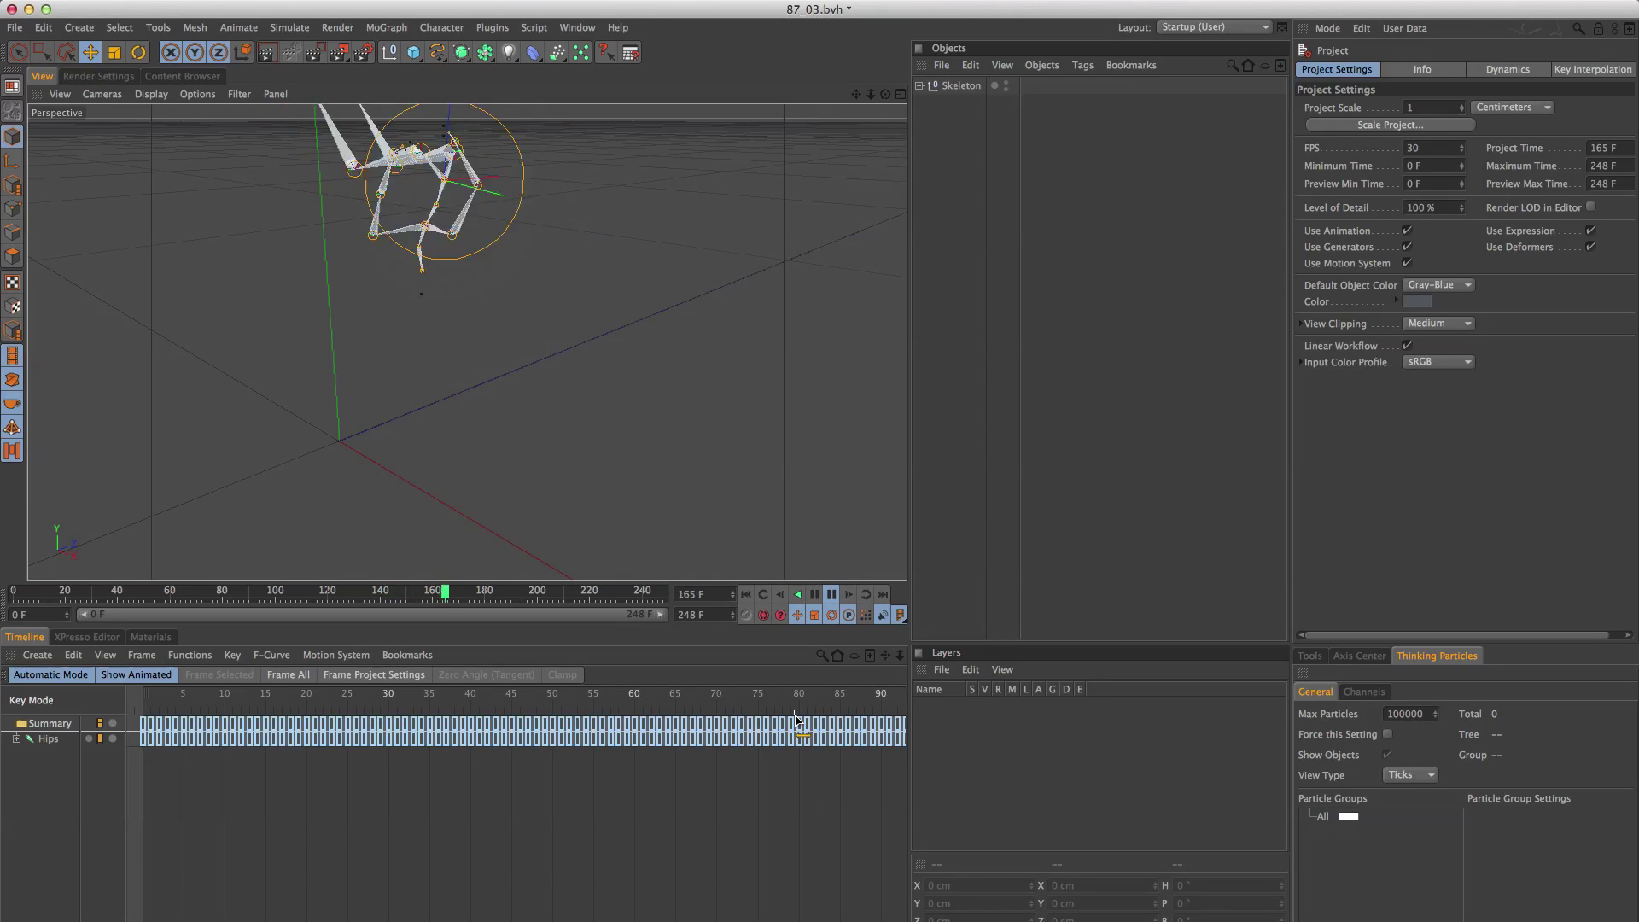
left_click(746, 595)
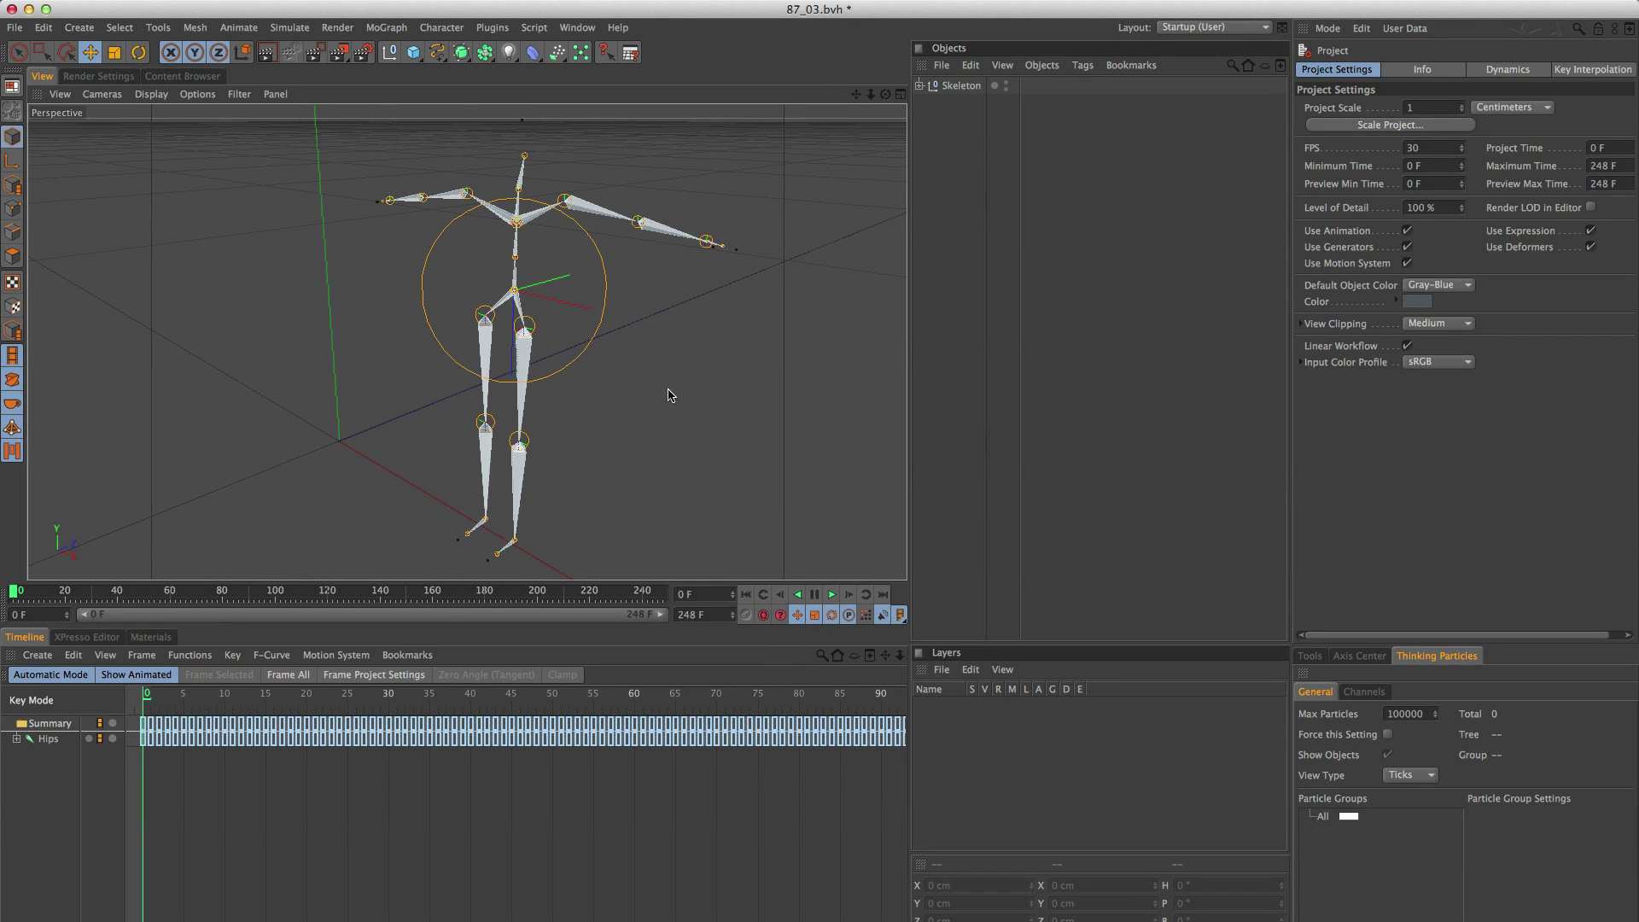
Hide the skeleton and load the Fred model from the Content Browser's Prime Humans presets.
left_click(1005, 84, "alt")
left_click(1006, 84, "alt")
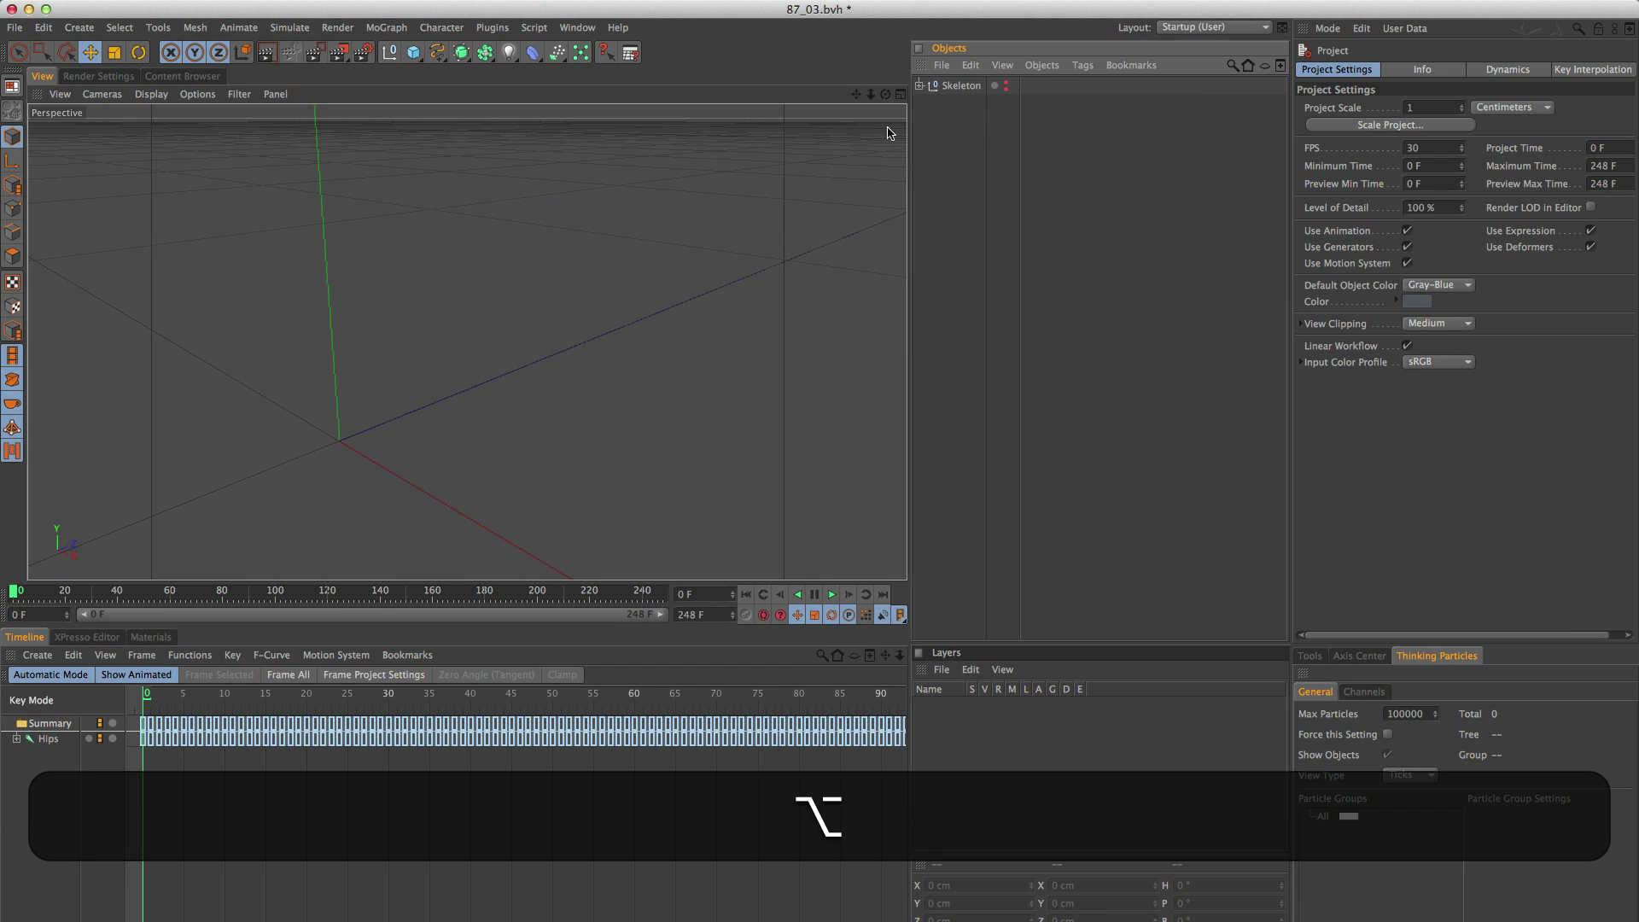
left_click(572, 28)
left_click(595, 119)
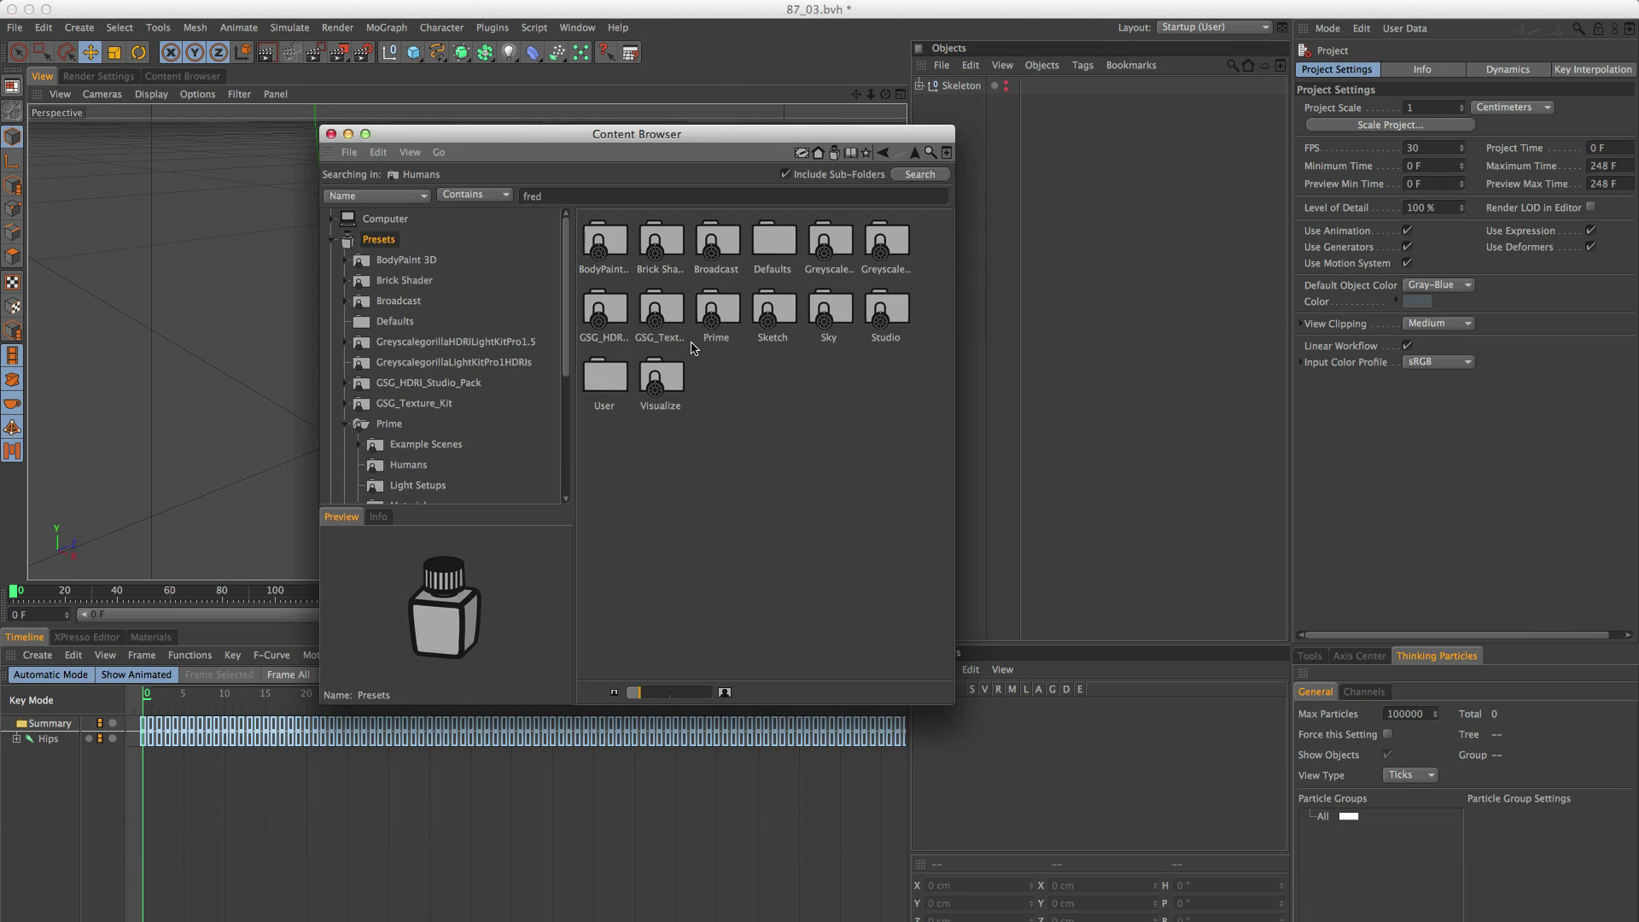
double_click(716, 319)
double_click(657, 252)
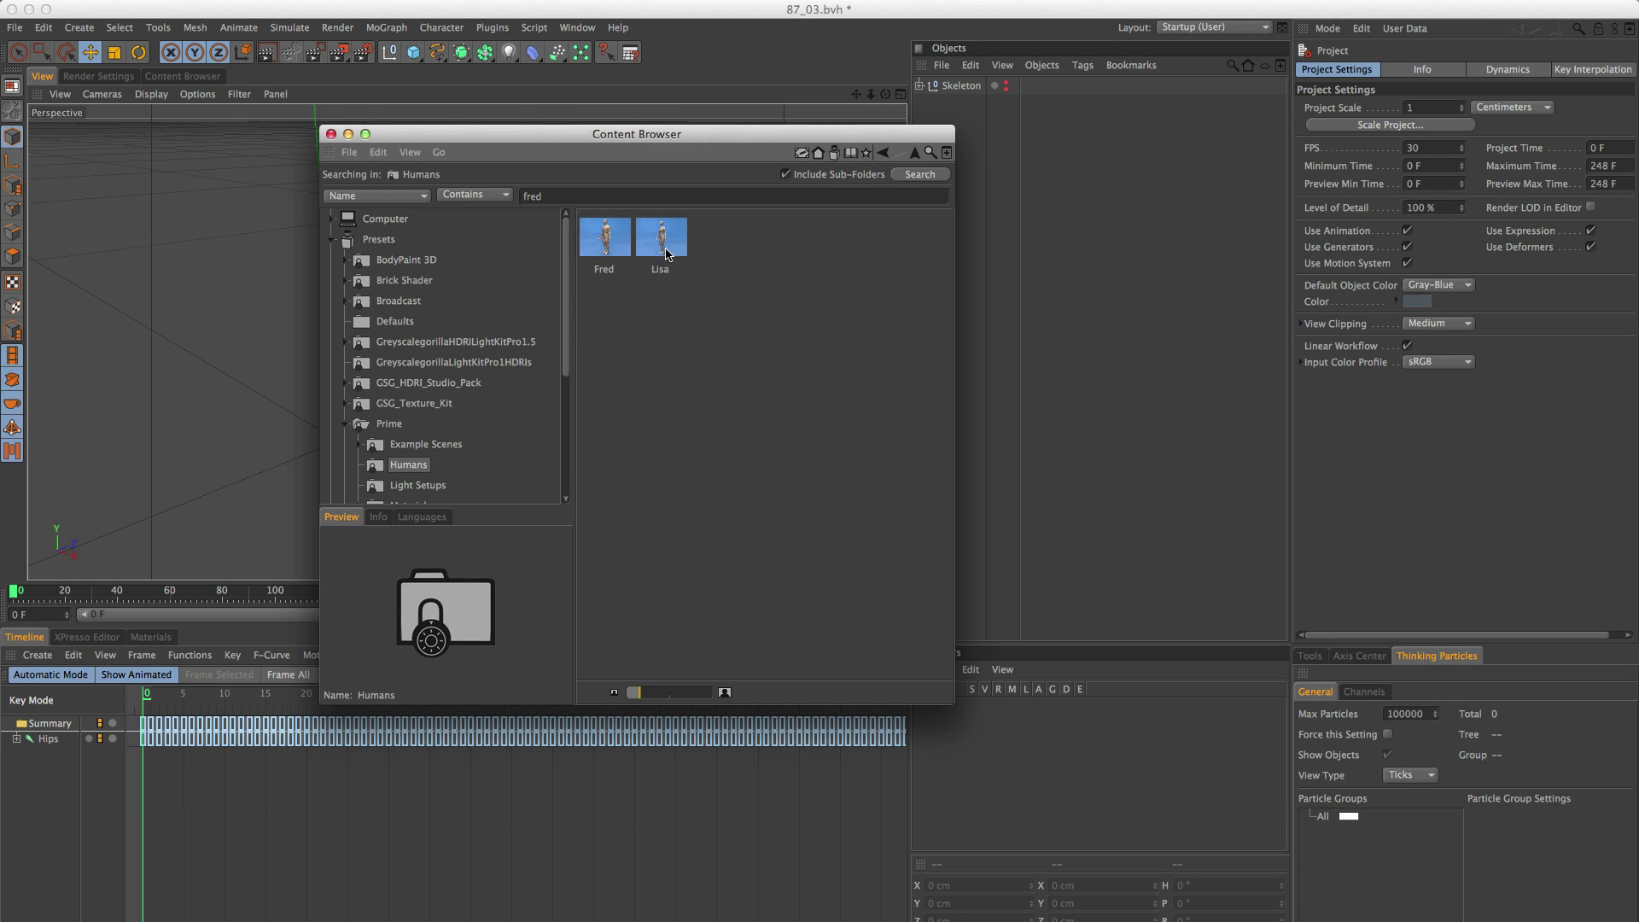
double_click(604, 243)
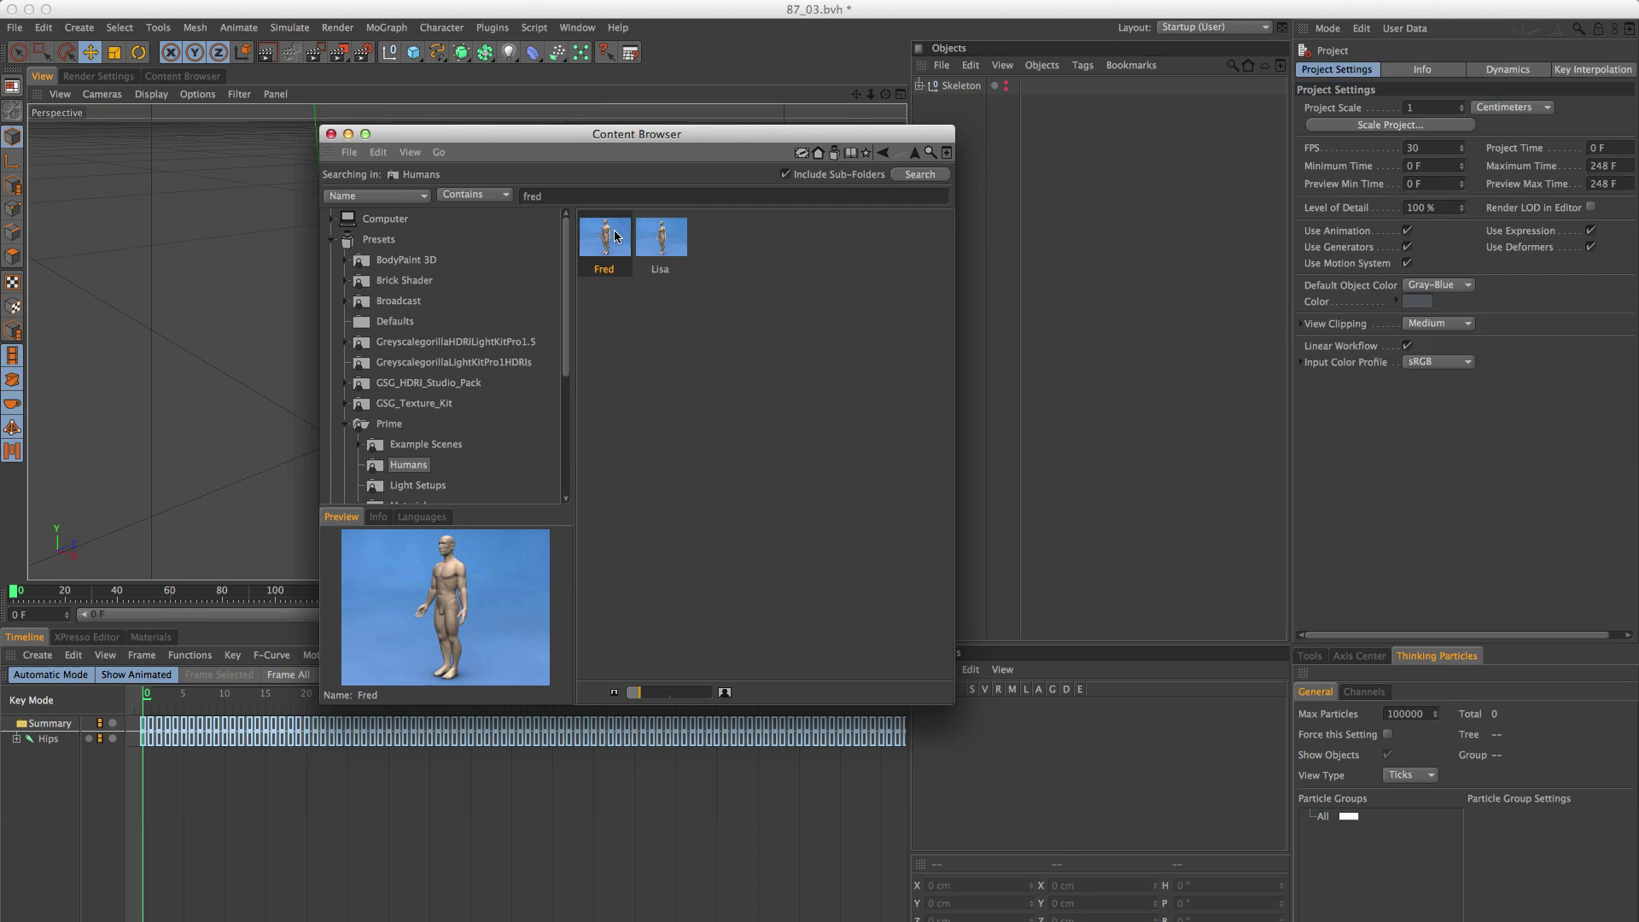
left_click(331, 135)
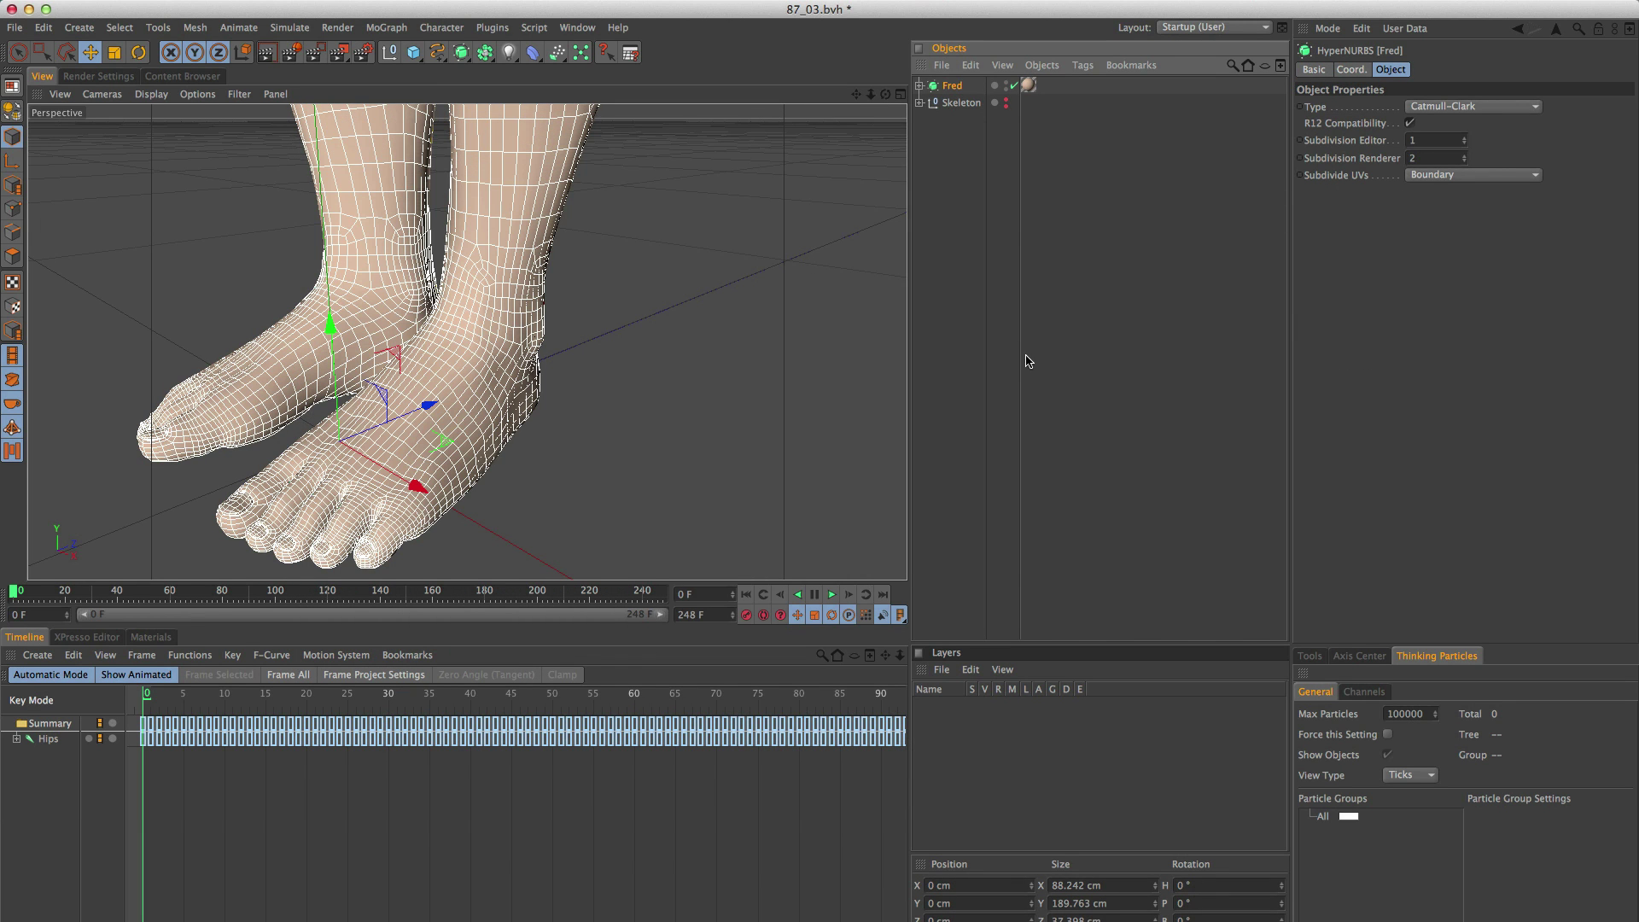
Delete Fred's two eye meshes and the lower and upper teeth meshes.
left_click(919, 86)
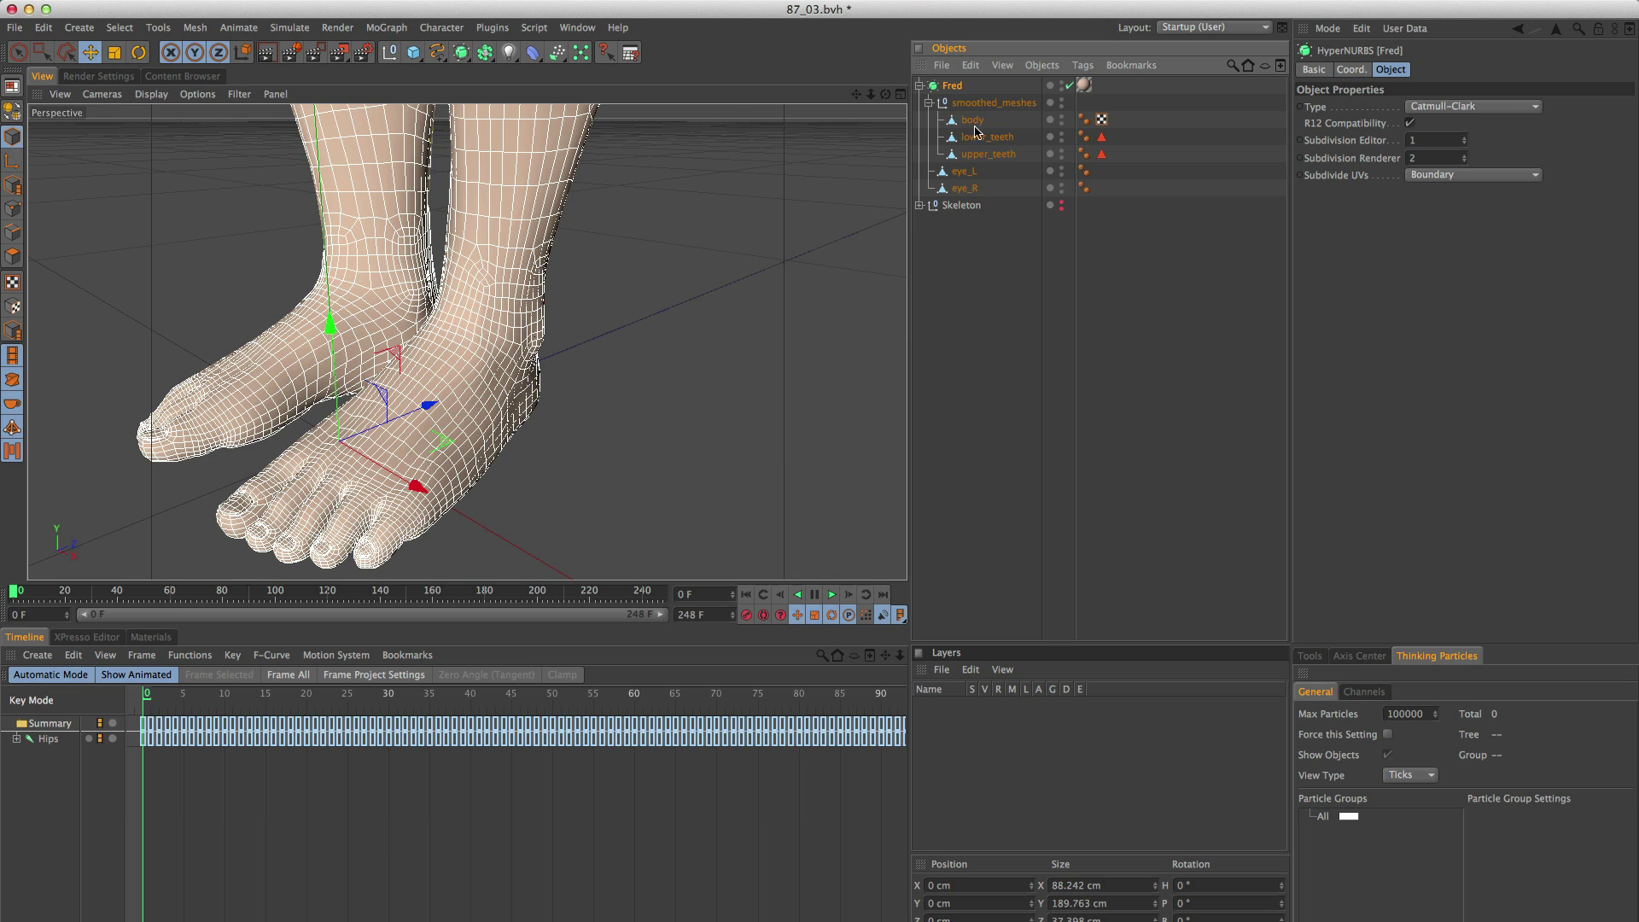
left_click(968, 171)
left_click(965, 189, "shift")
key("shift+BackSpace")
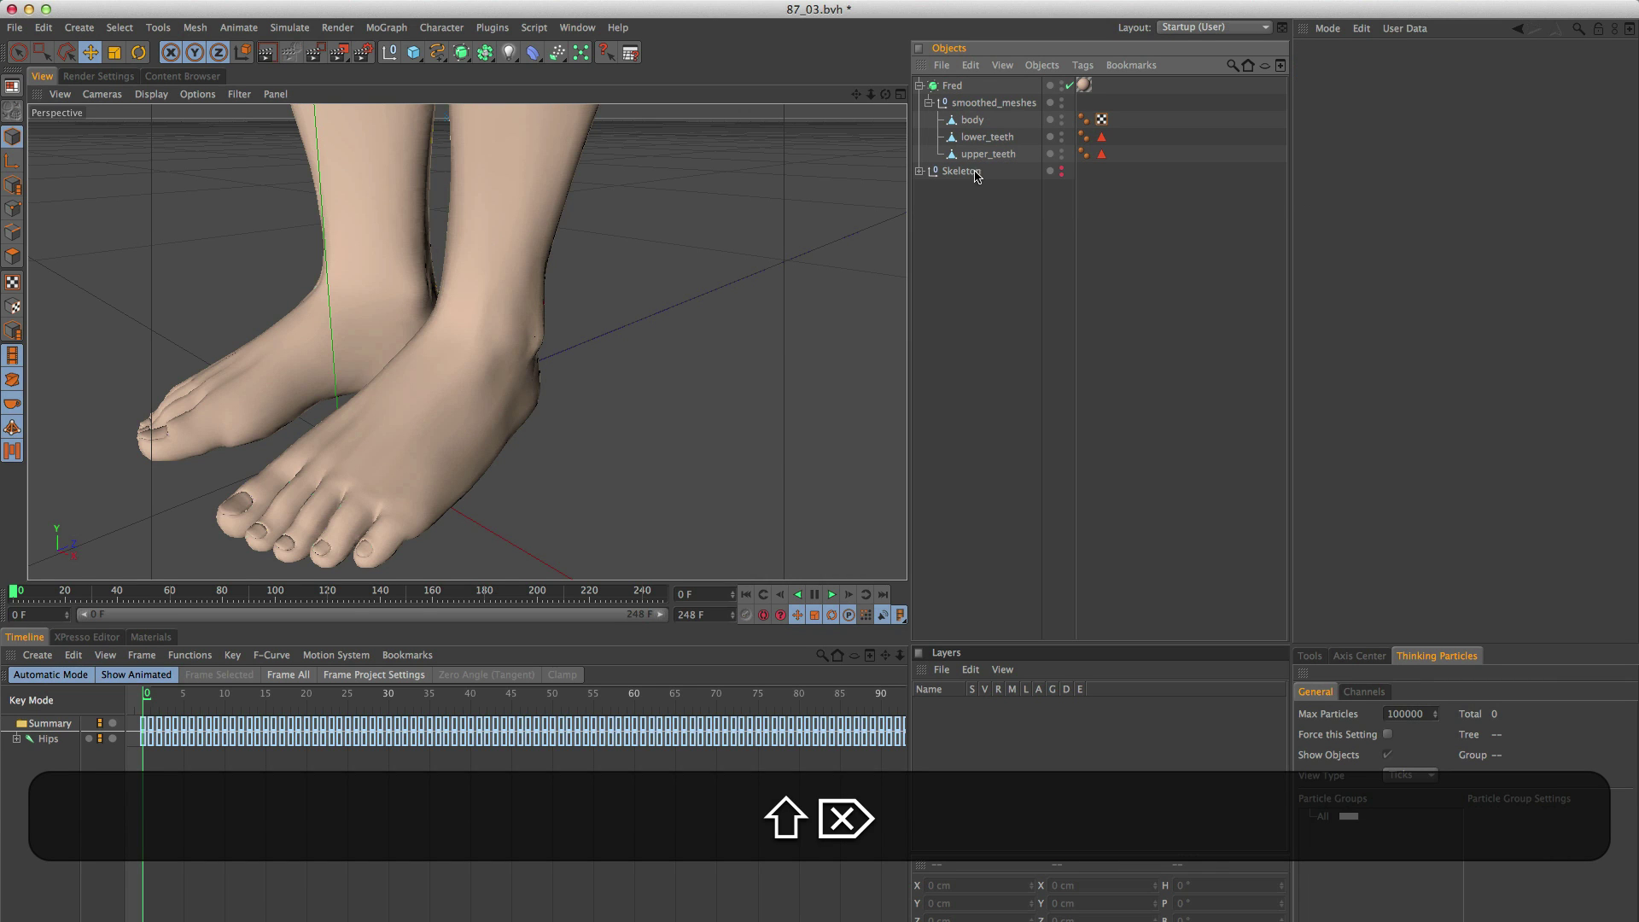
left_click(979, 139)
key("BackSpace")
left_click(981, 156, "shift")
key("shift+BackSpace")
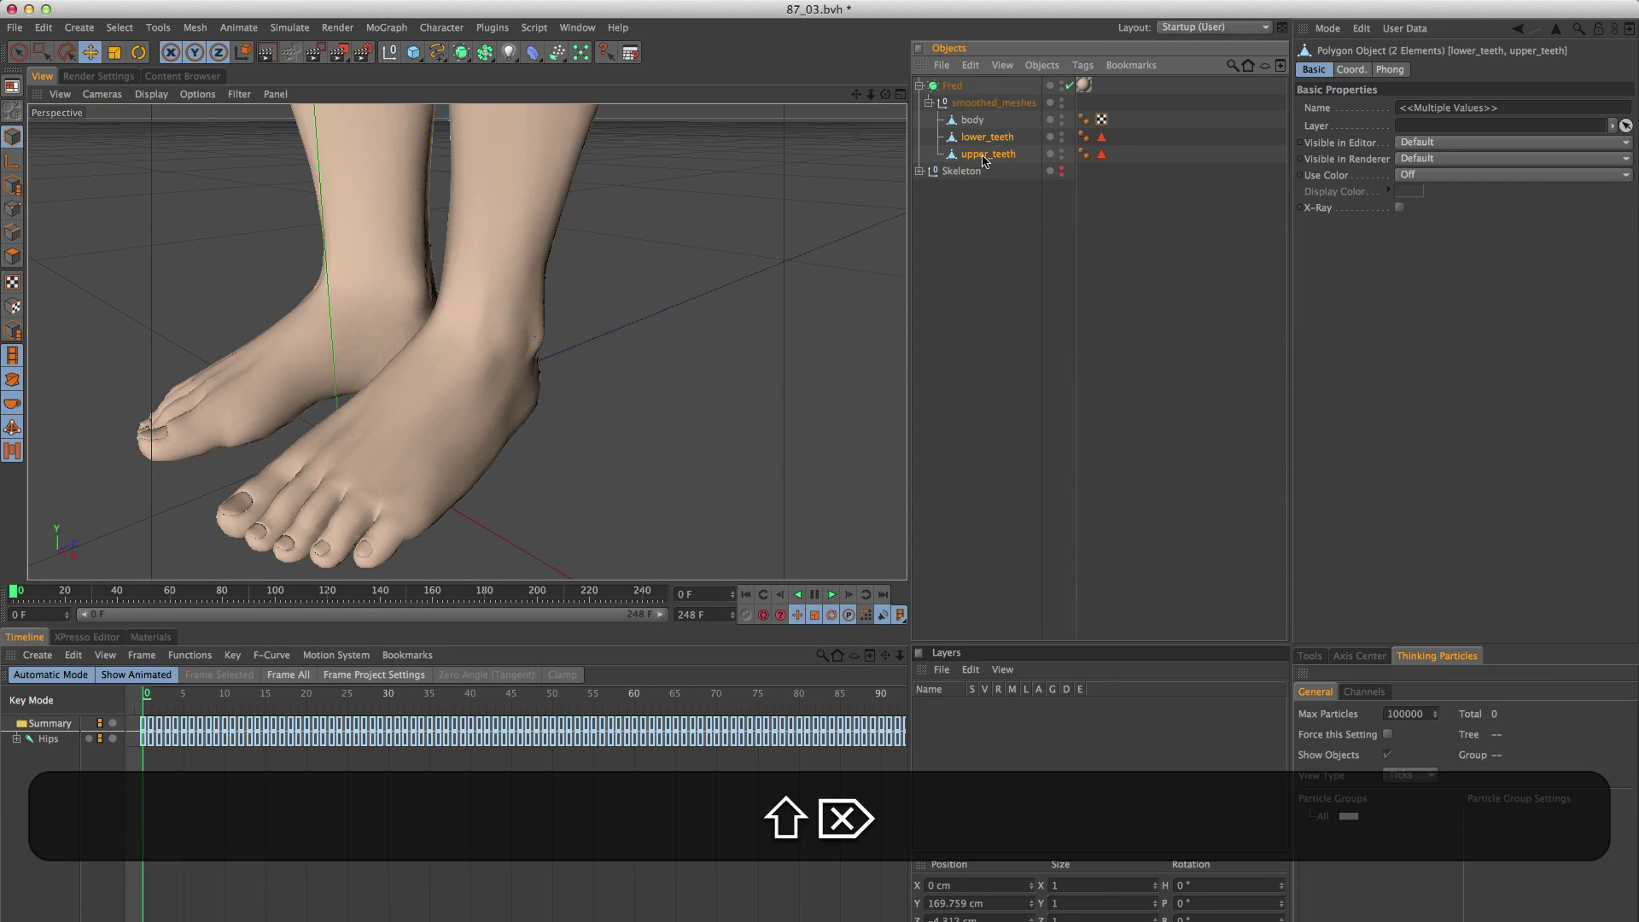
Move body to the top level and delete the empty Fred and smoothed_meshes groups.
left_click(971, 119)
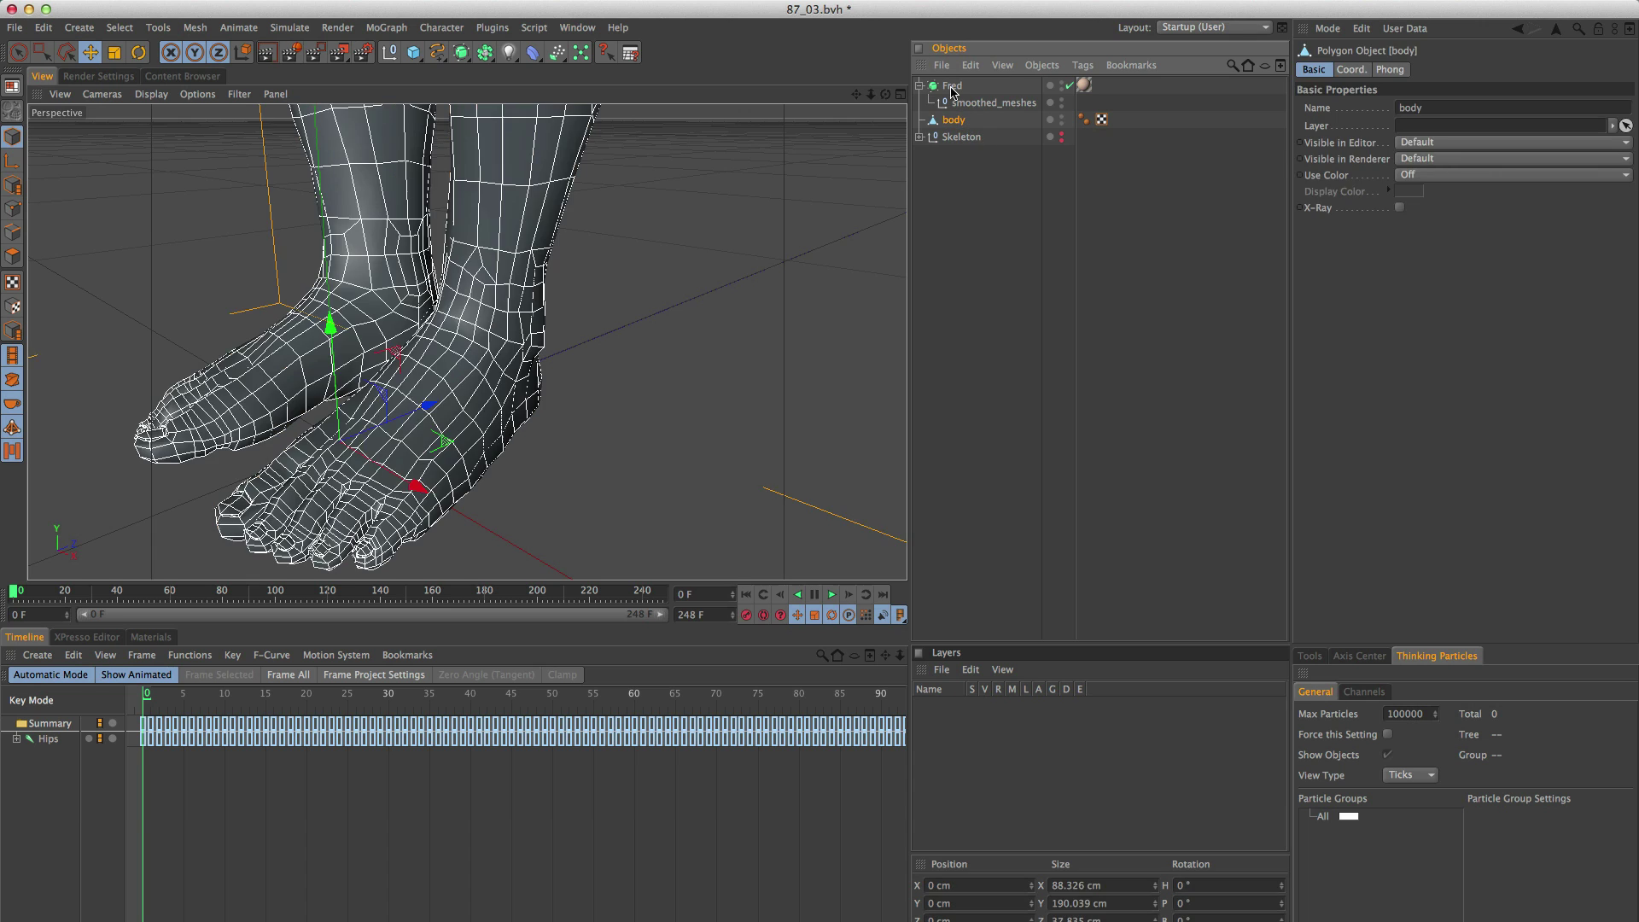
left_click_drag(971, 119, 954, 83)
left_click(968, 102)
key("BackSpace")
Unhide the Skeleton and scale body down to about 11.571 × 24.895 cm to fit it.
left_click(958, 86)
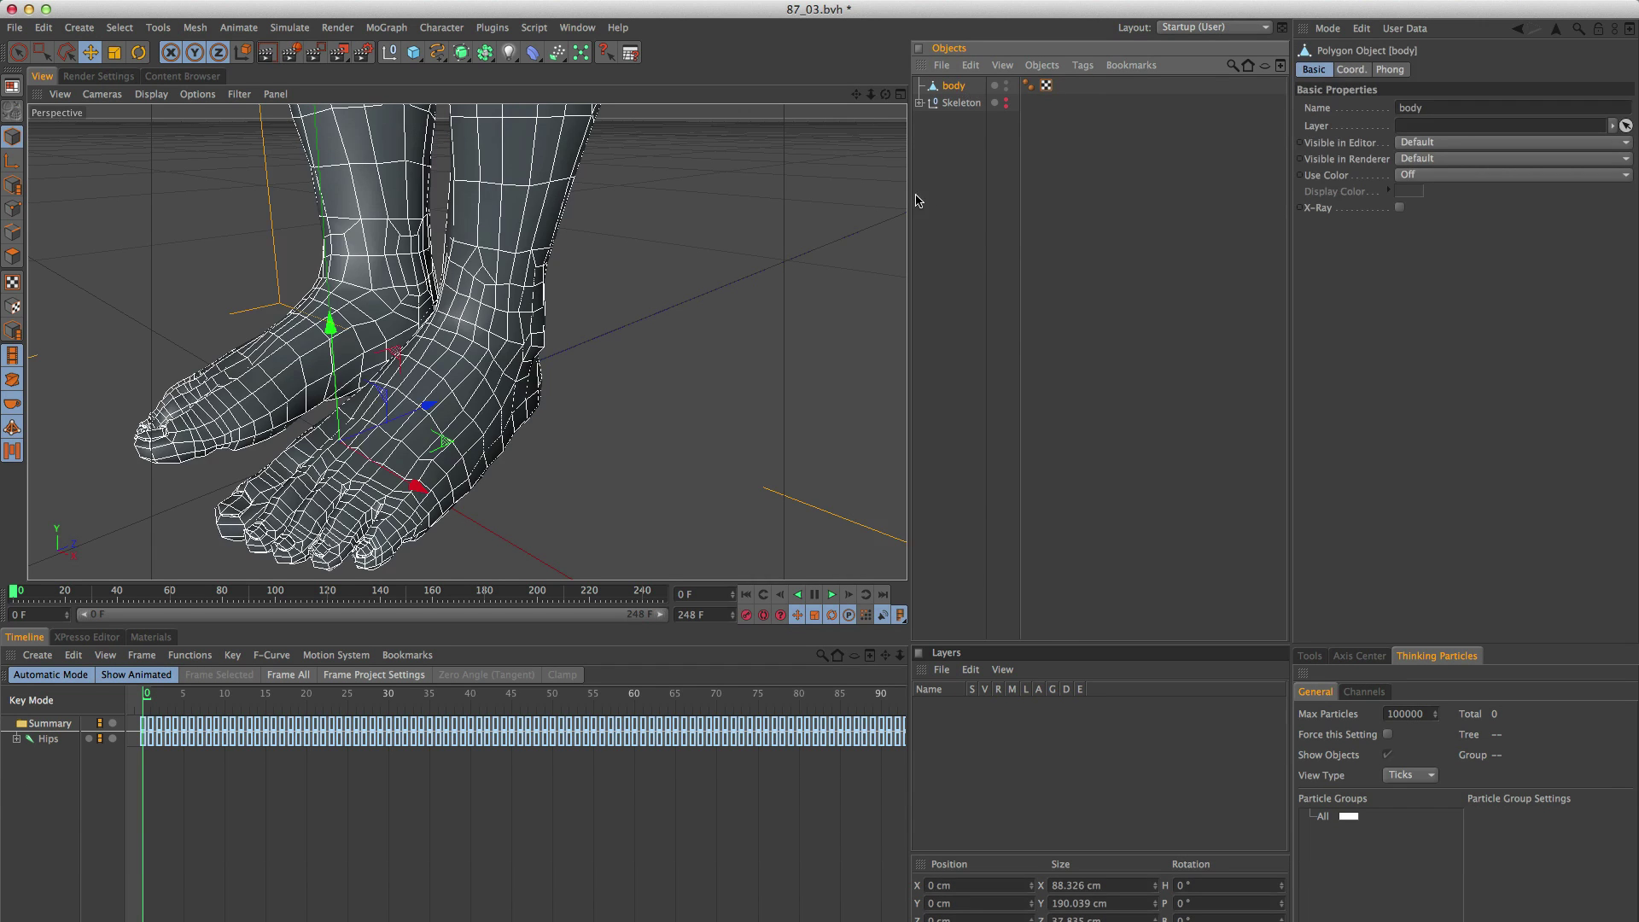
key("t")
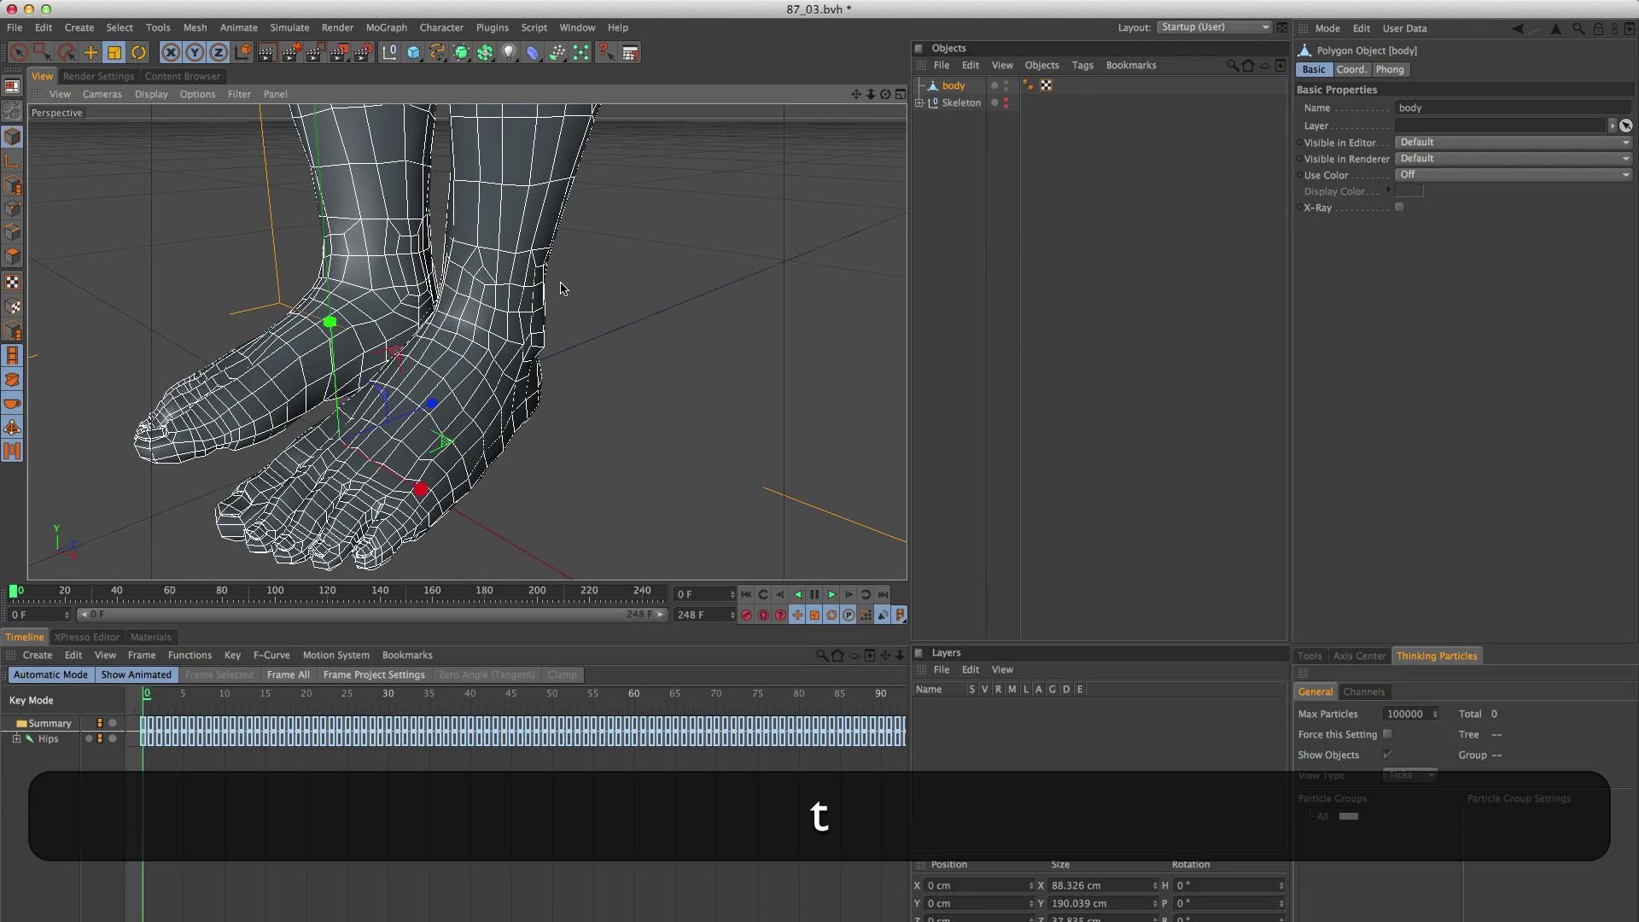
left_click(1005, 101, "alt")
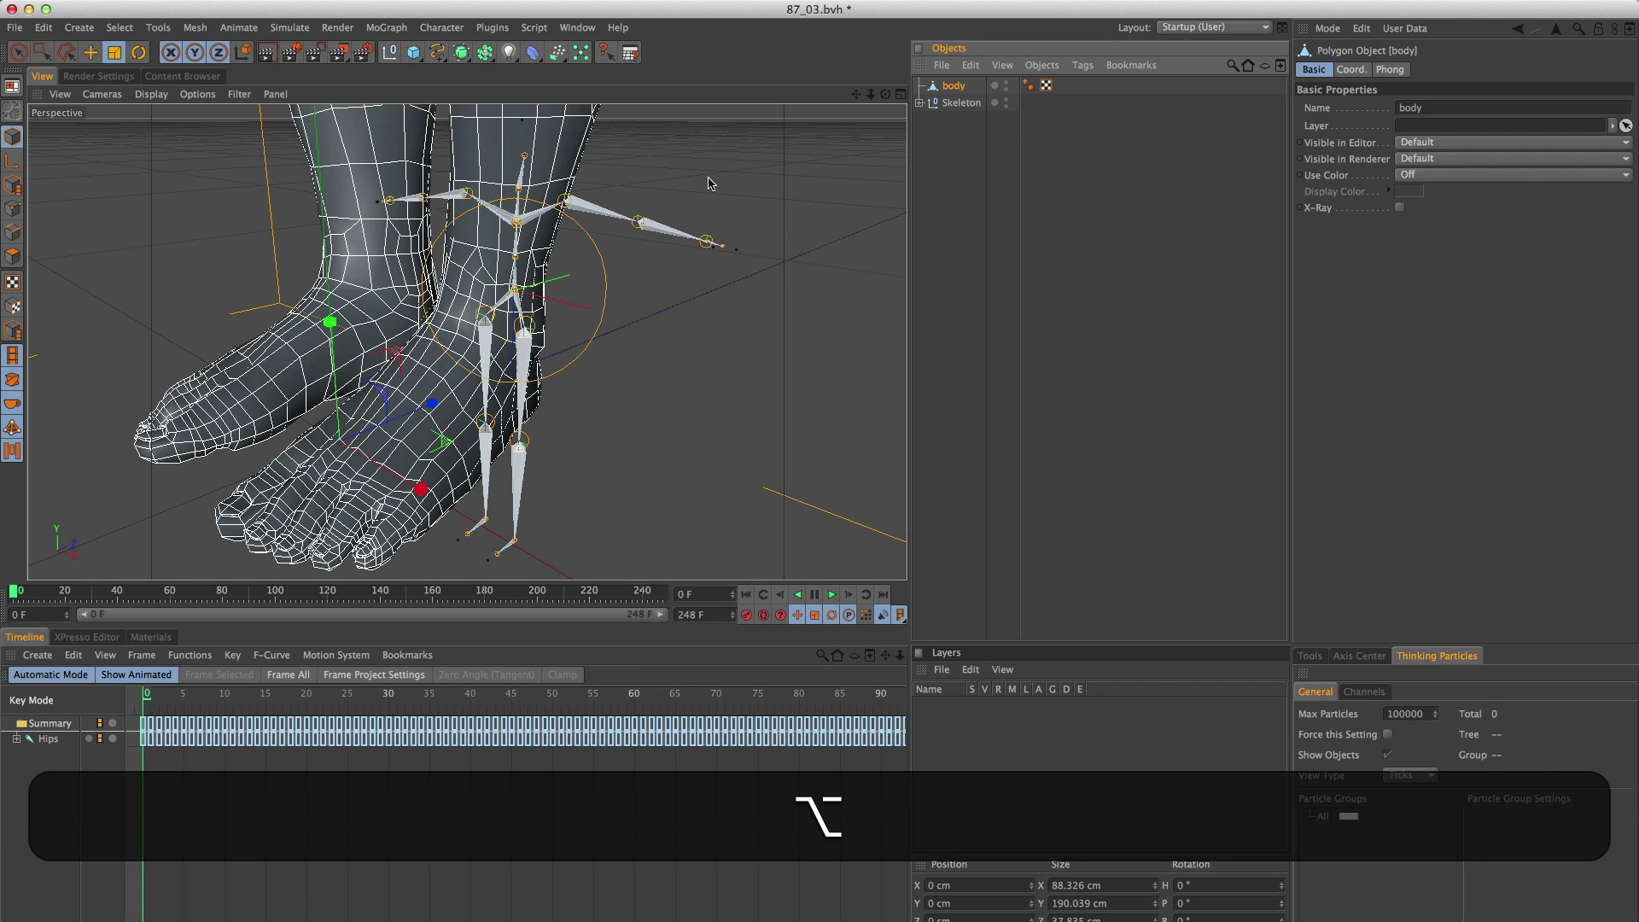
left_click_drag(708, 182, 193, 71, "shift")
key("e")
key("3")
Add a Polygon Reduction deformer under body and set its Reduction Strength to 97%.
left_click(89, 28)
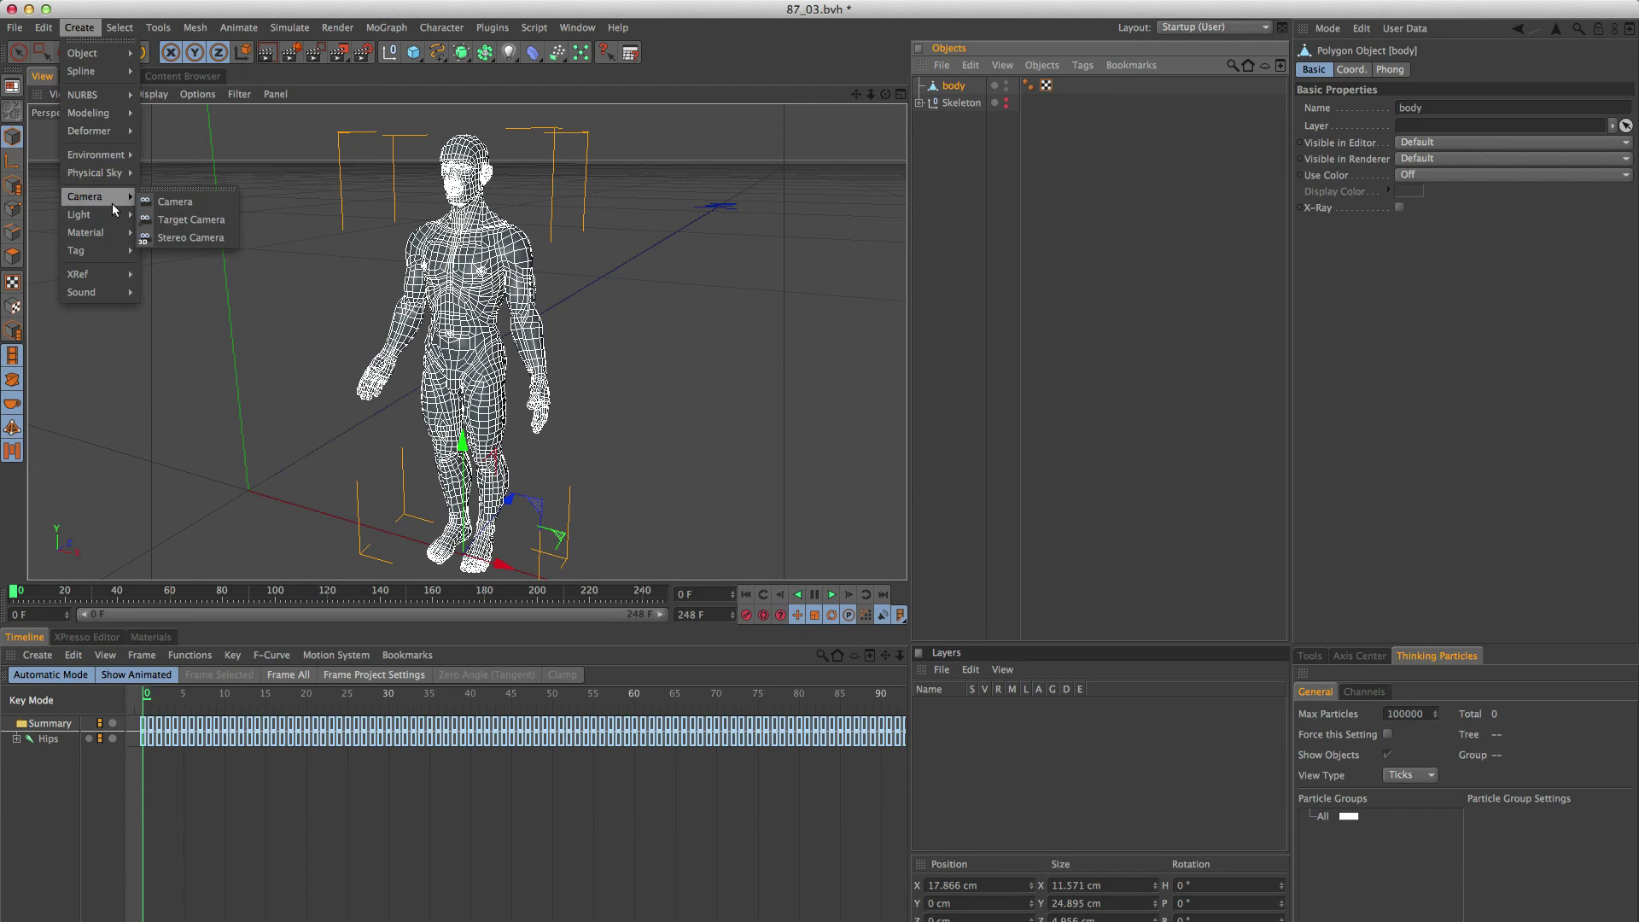
mouse_move(88, 131)
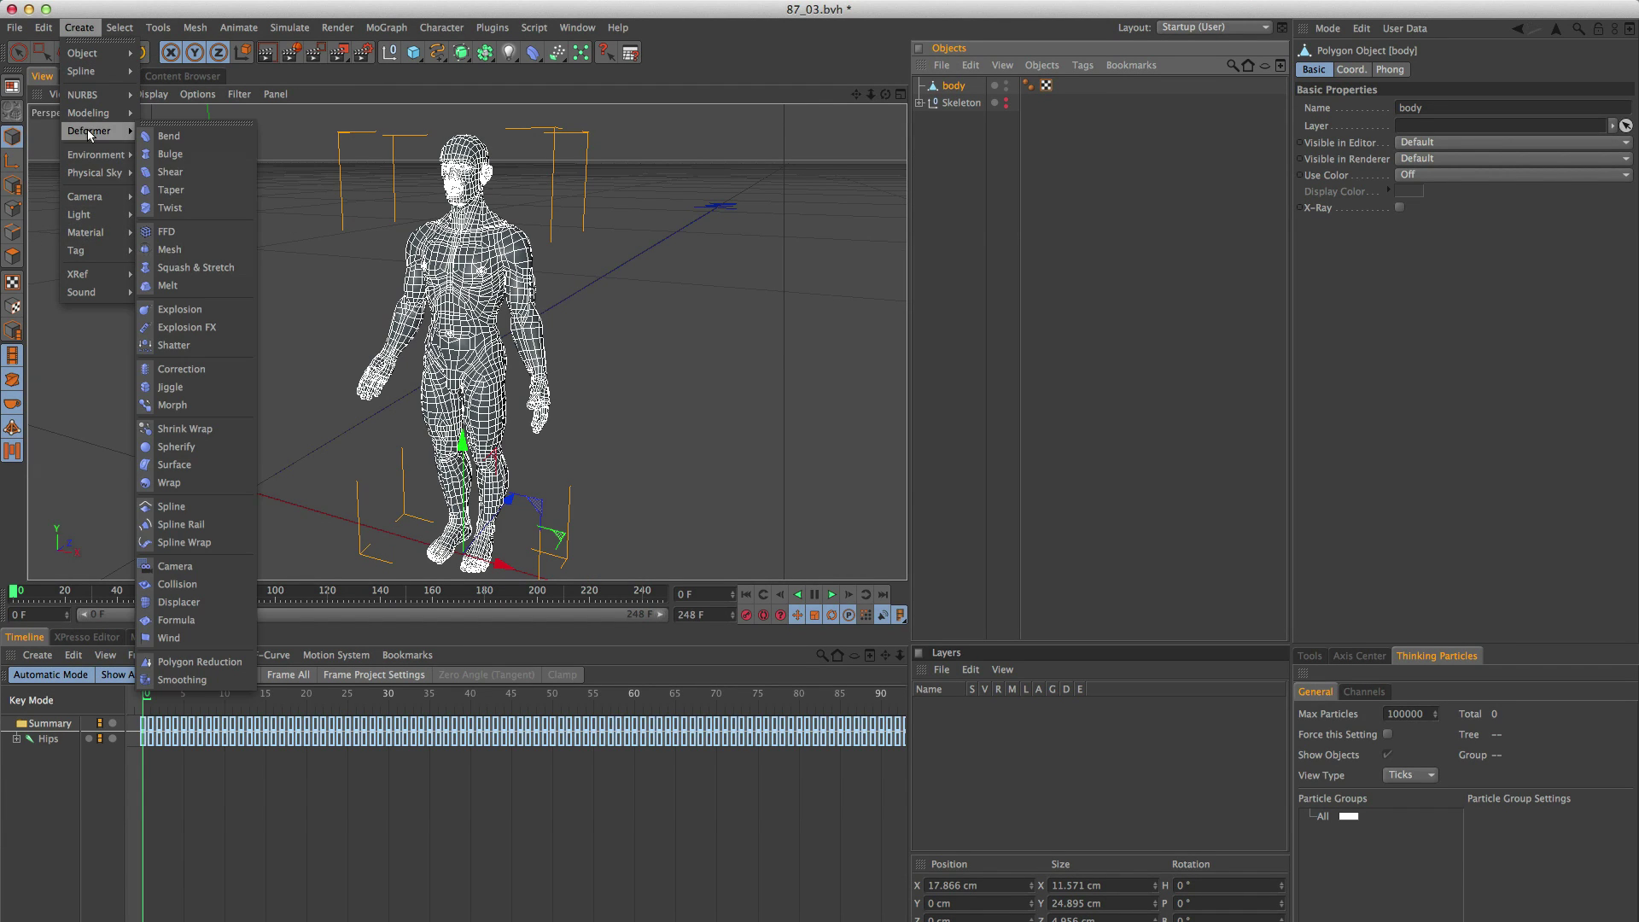
left_click(229, 662)
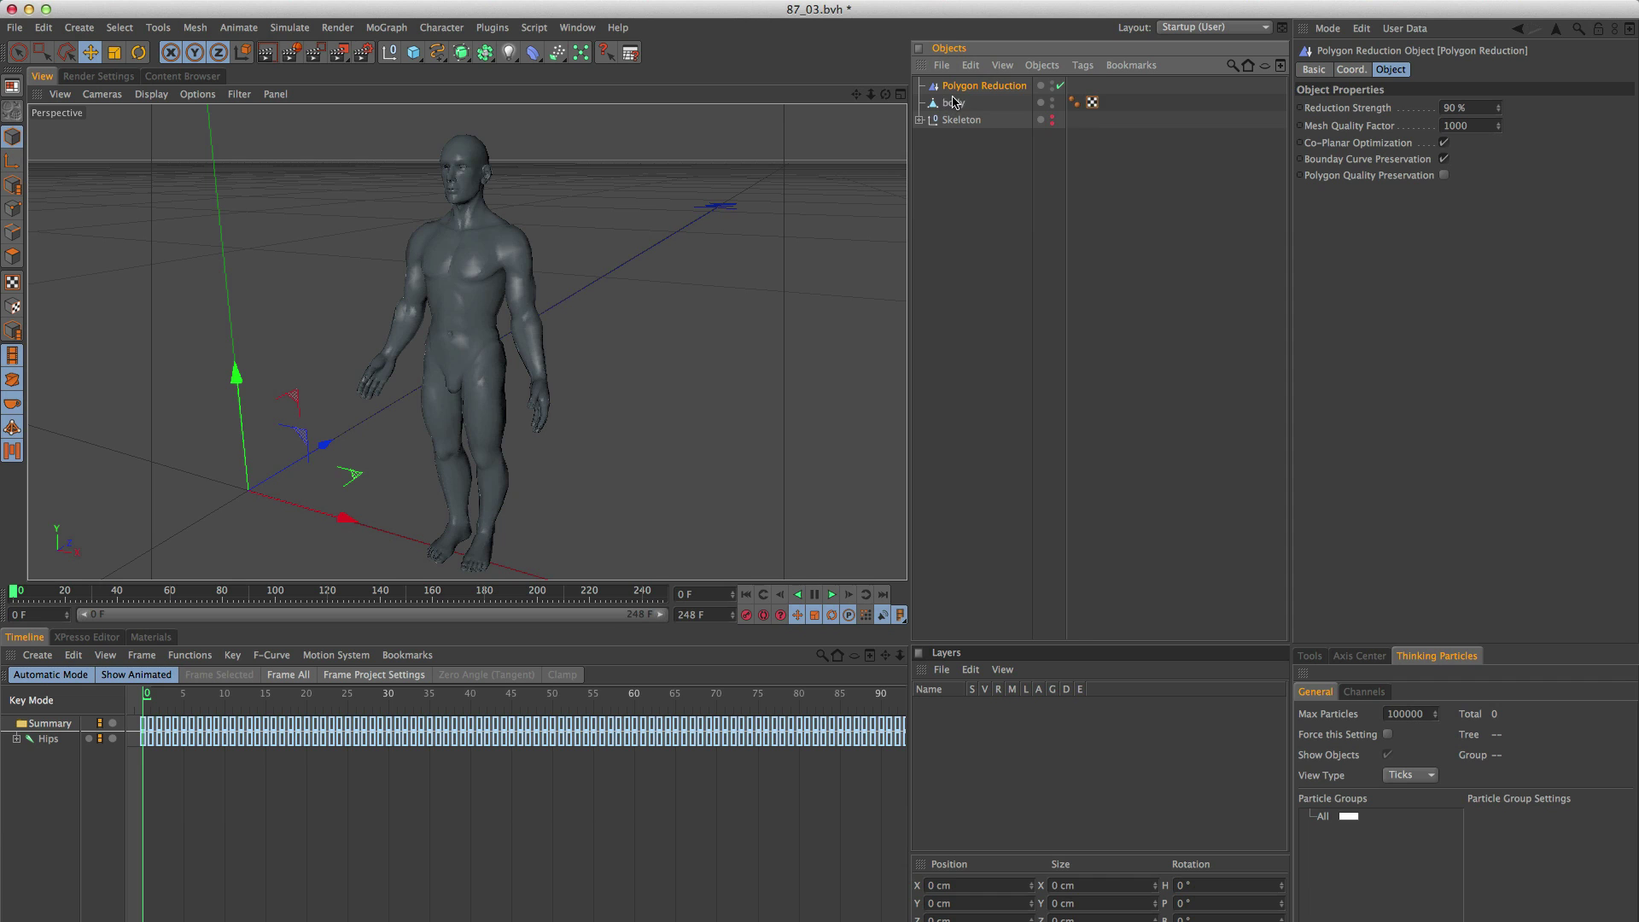
left_click_drag(953, 102, 956, 99)
left_click(1040, 88)
left_click(939, 102)
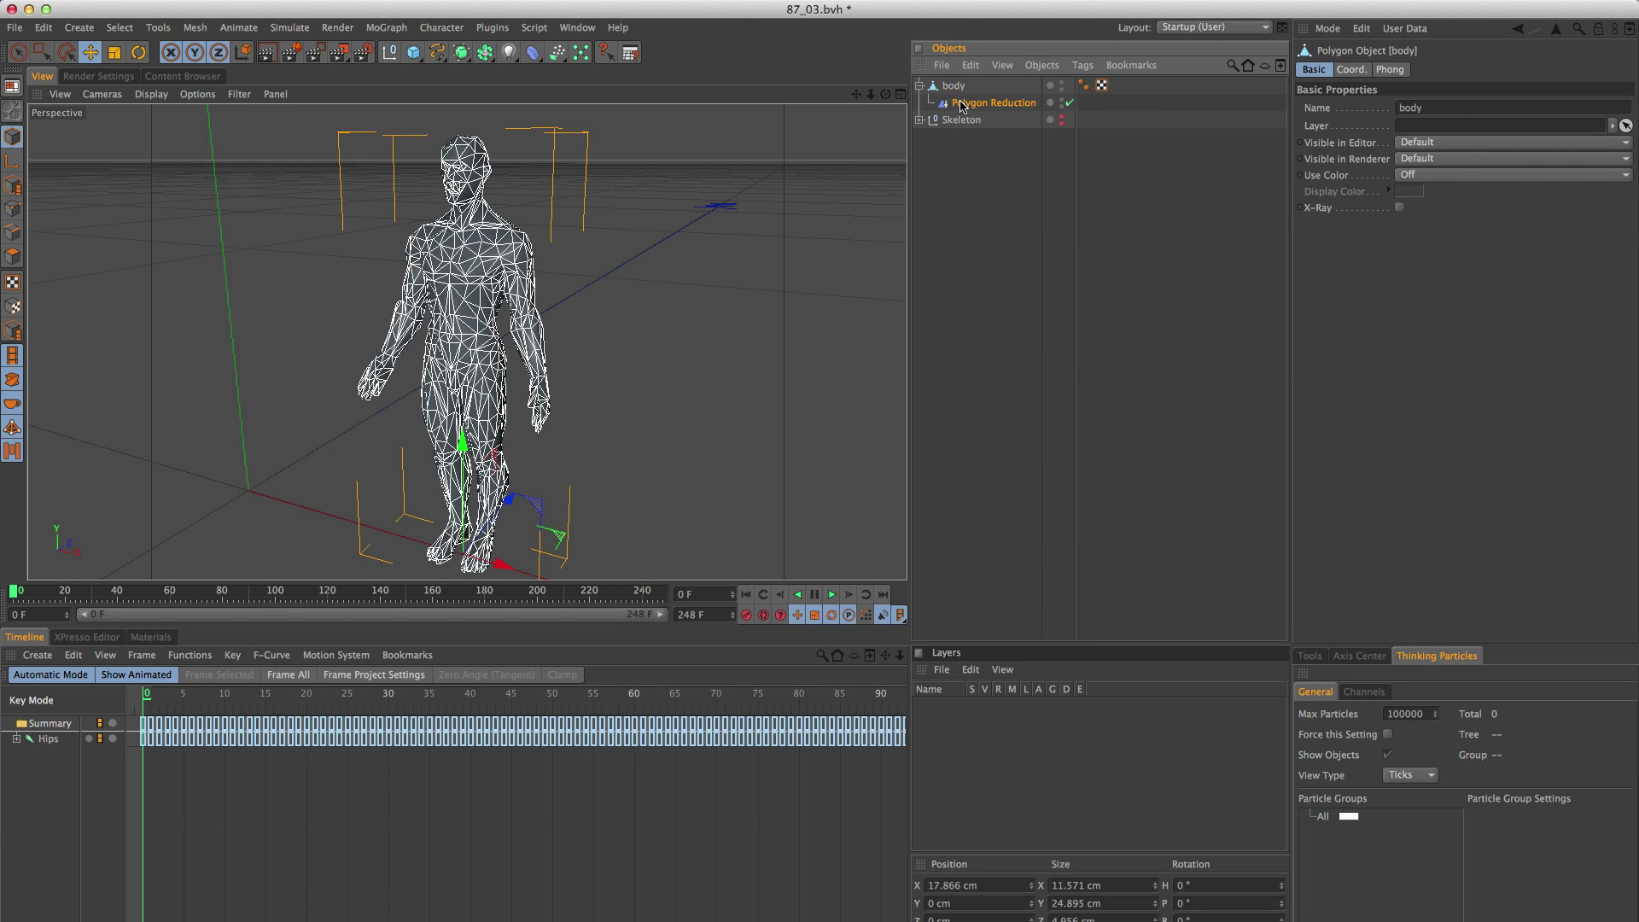
double_click(1477, 107)
type("97")
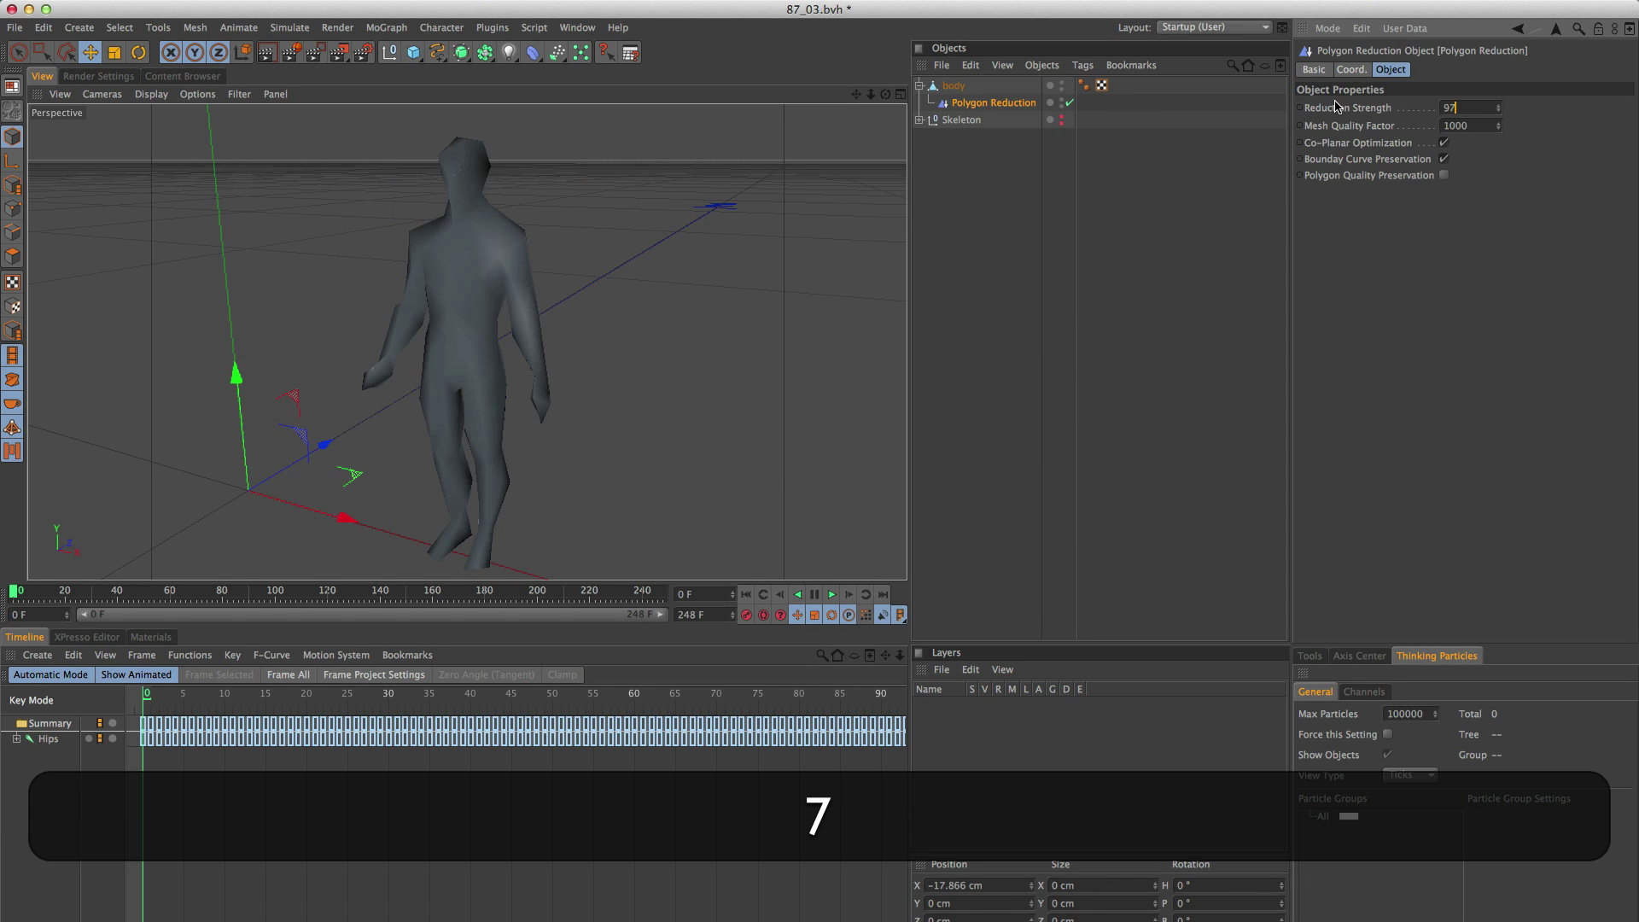
key("Return")
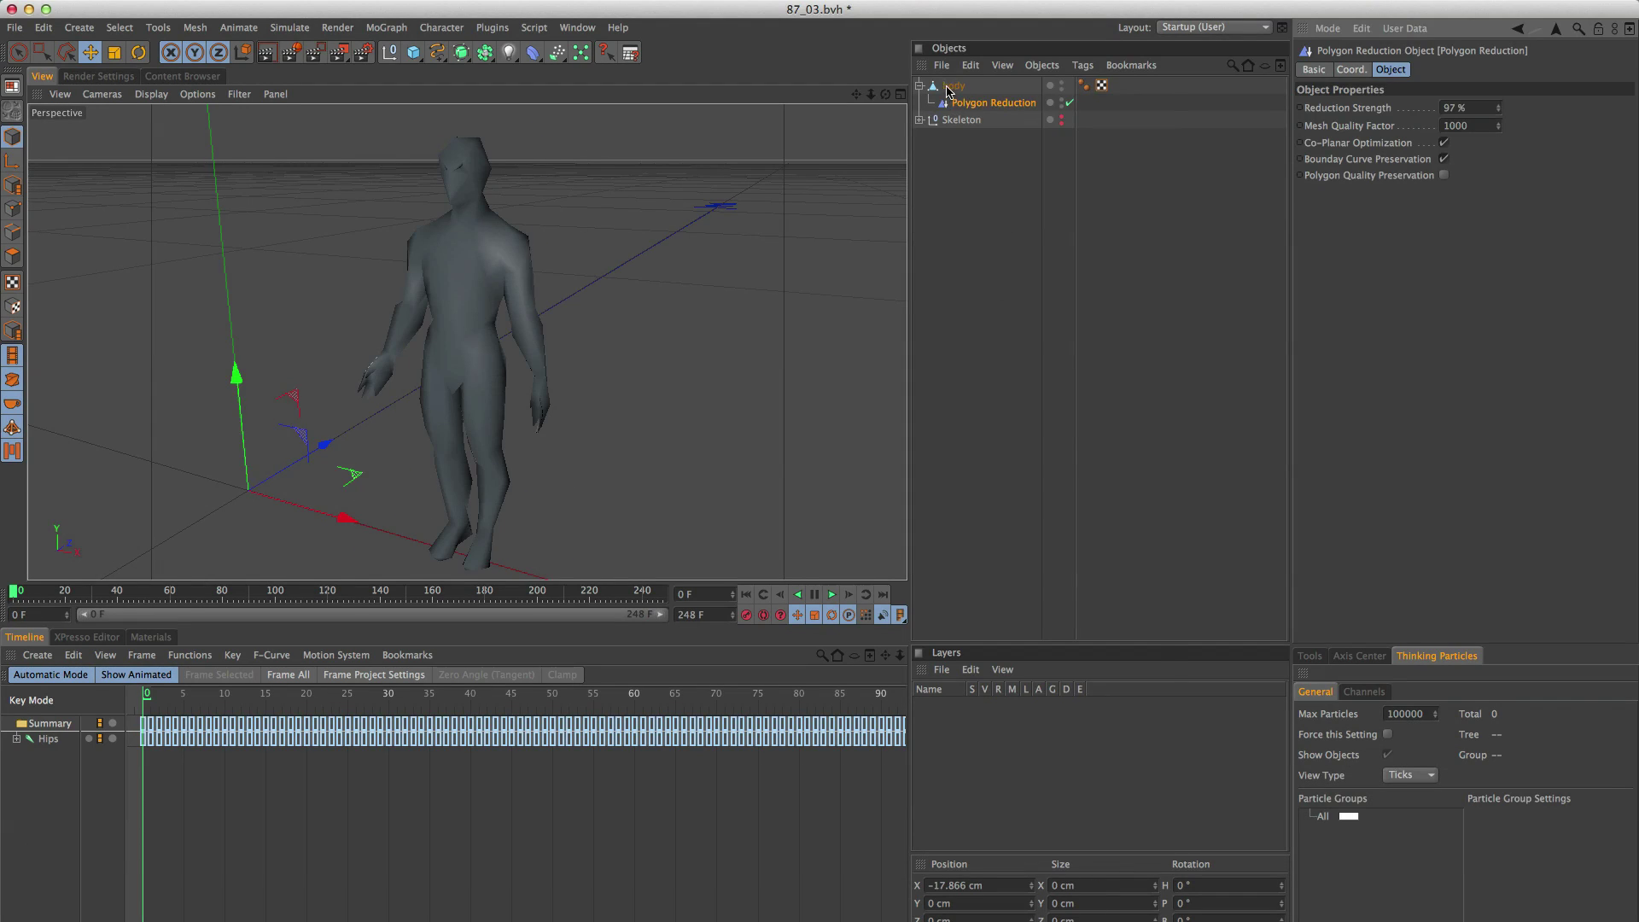
Bake the reduced body with Current State to Object and delete the original body.
left_click(949, 91, "ctrl")
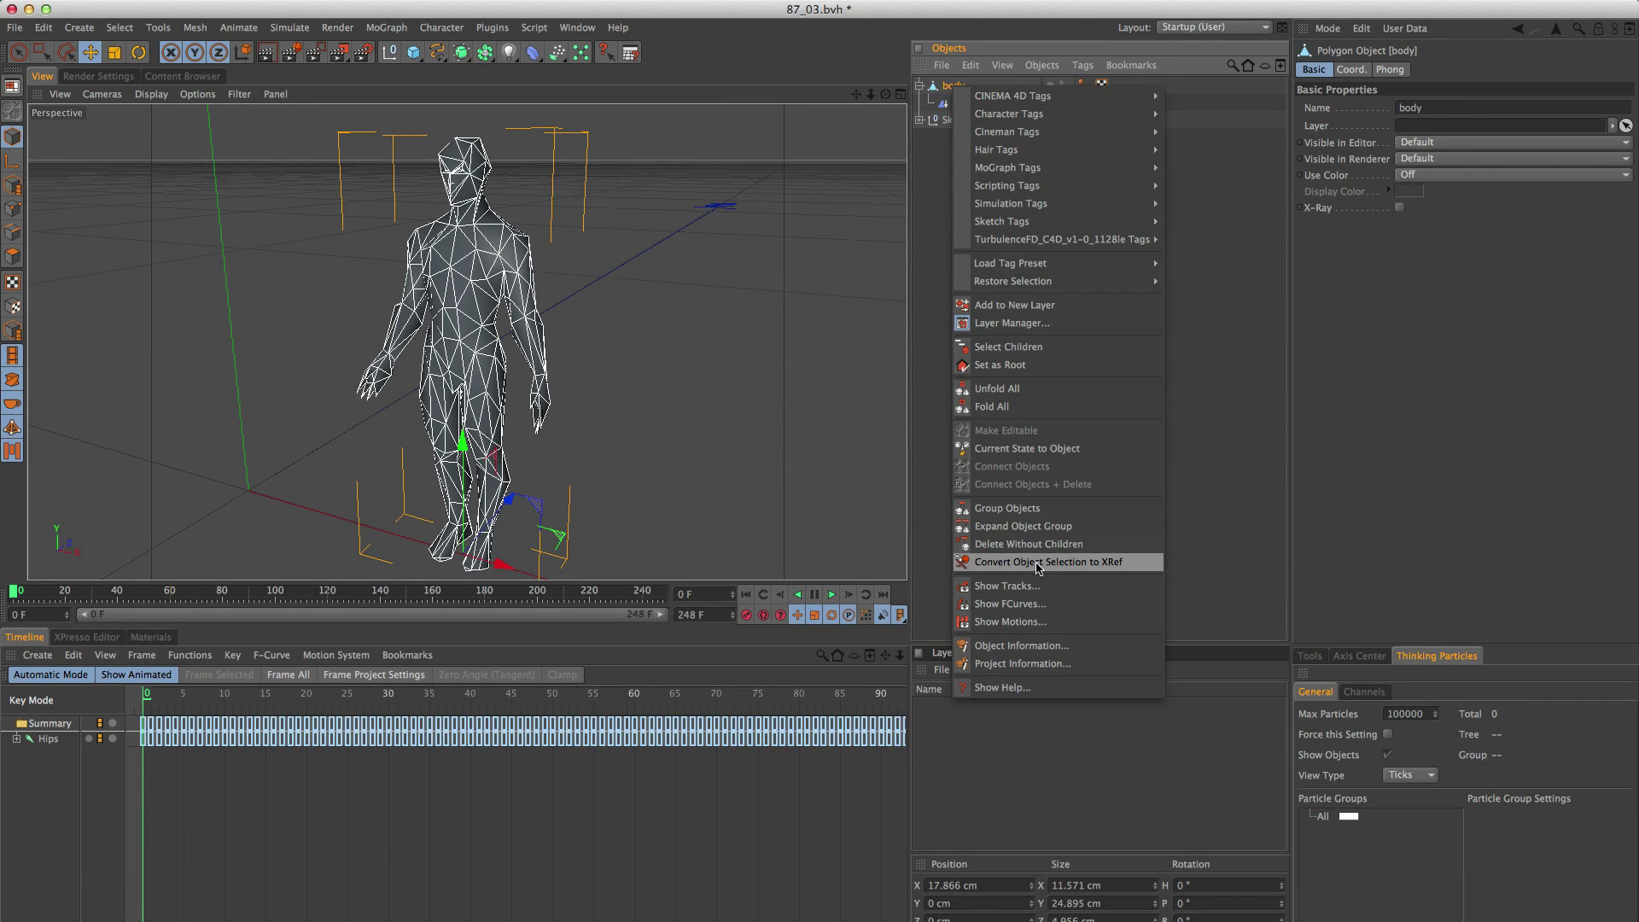
left_click(1028, 450)
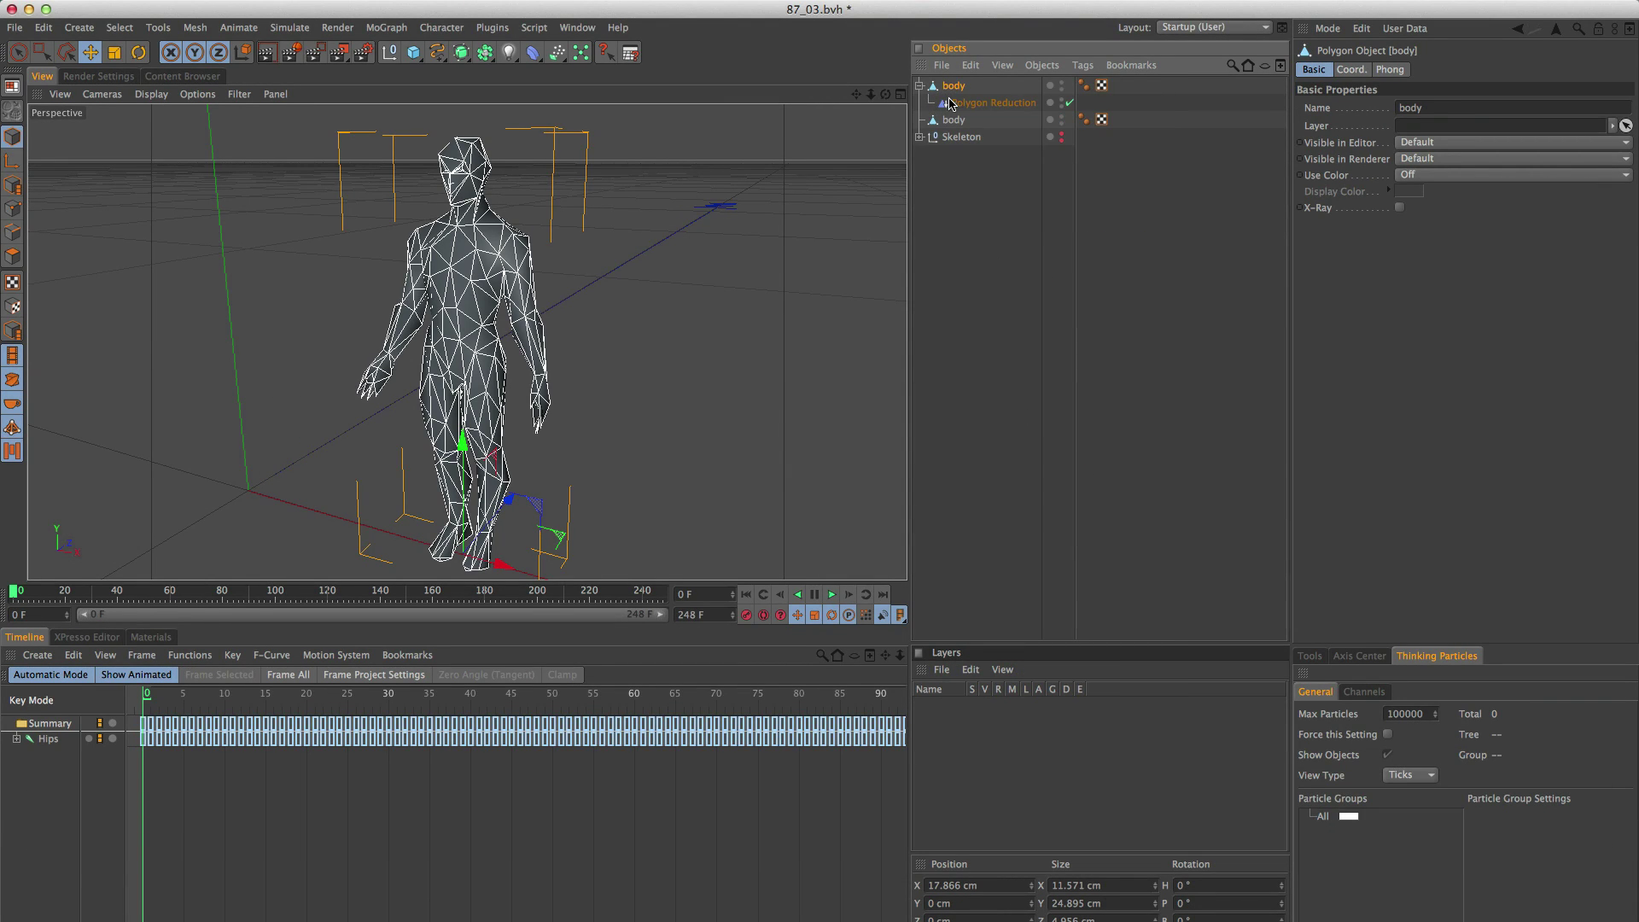
key("Delete")
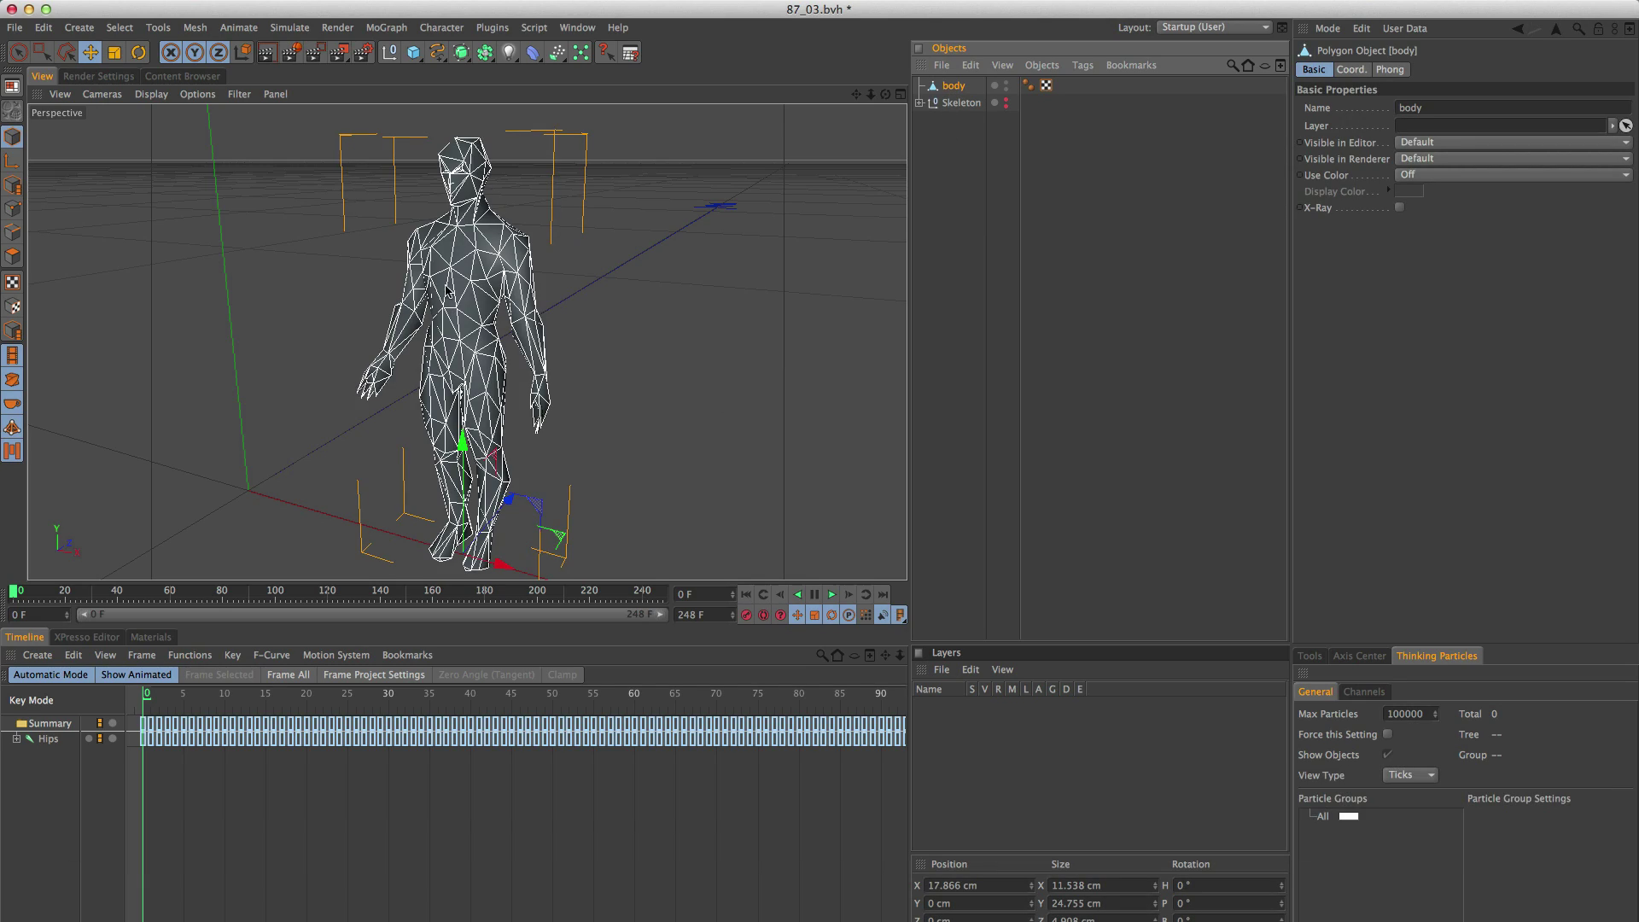
Orbit, pan and zoom around the low-poly figure, inspecting its head and framing it with the skeleton.
key("2")
left_click_drag(512, 341, 609, 411)
key("3")
key("1")
key("2")
key("3")
key("2")
key("1")
key("2")
key("3")
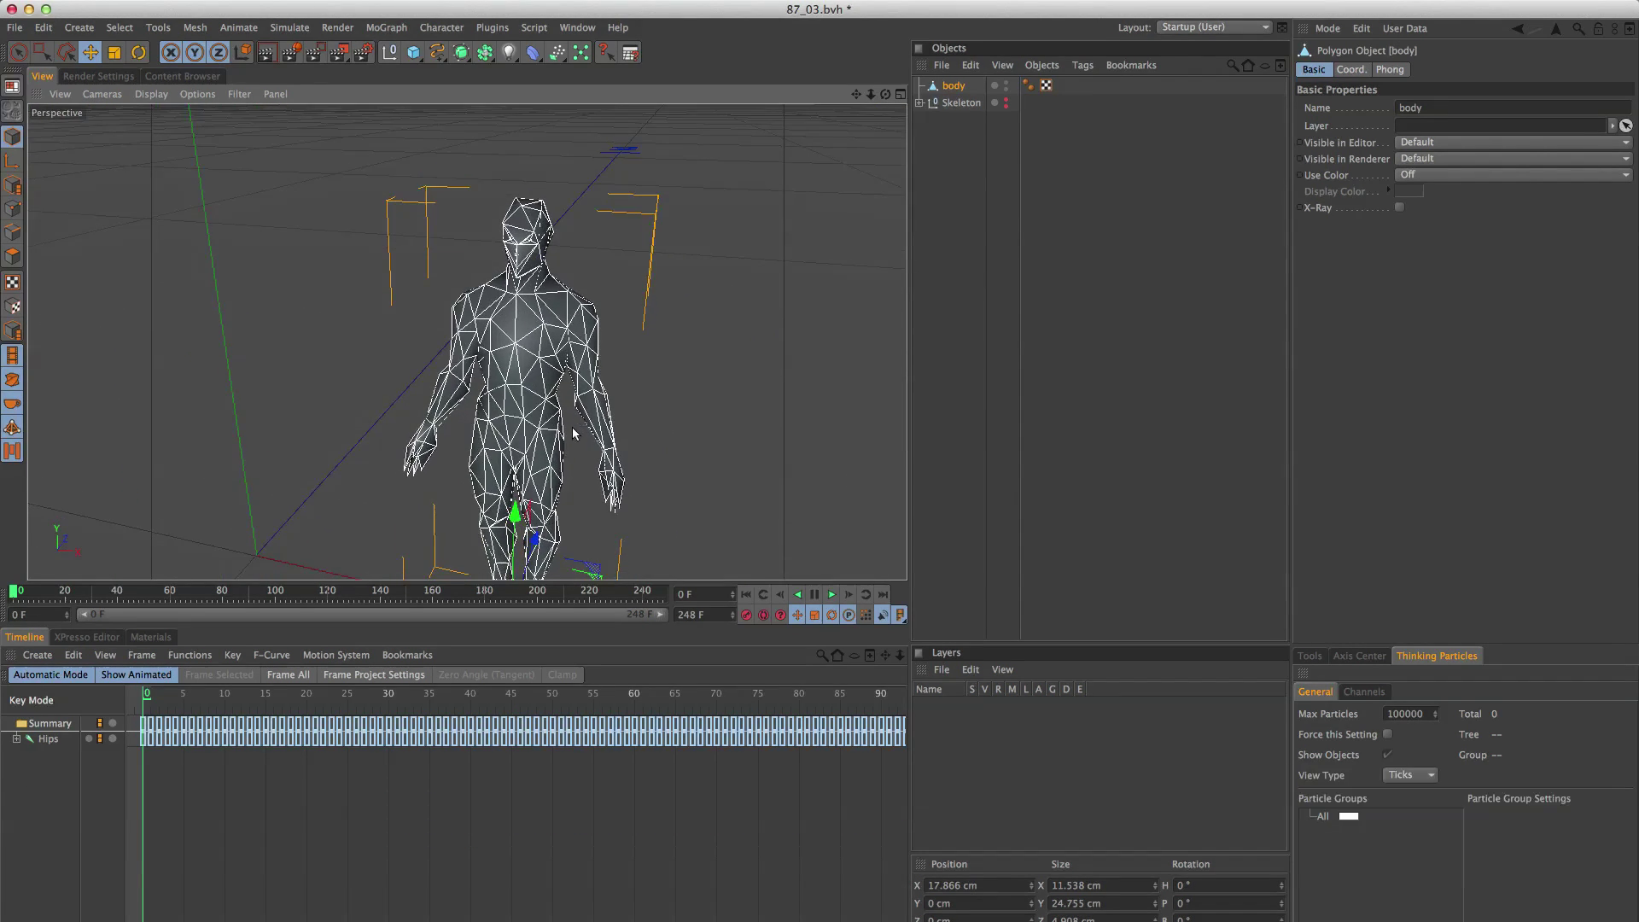
key("1")
left_click_drag(573, 434, 592, 290)
key("2")
key("3")
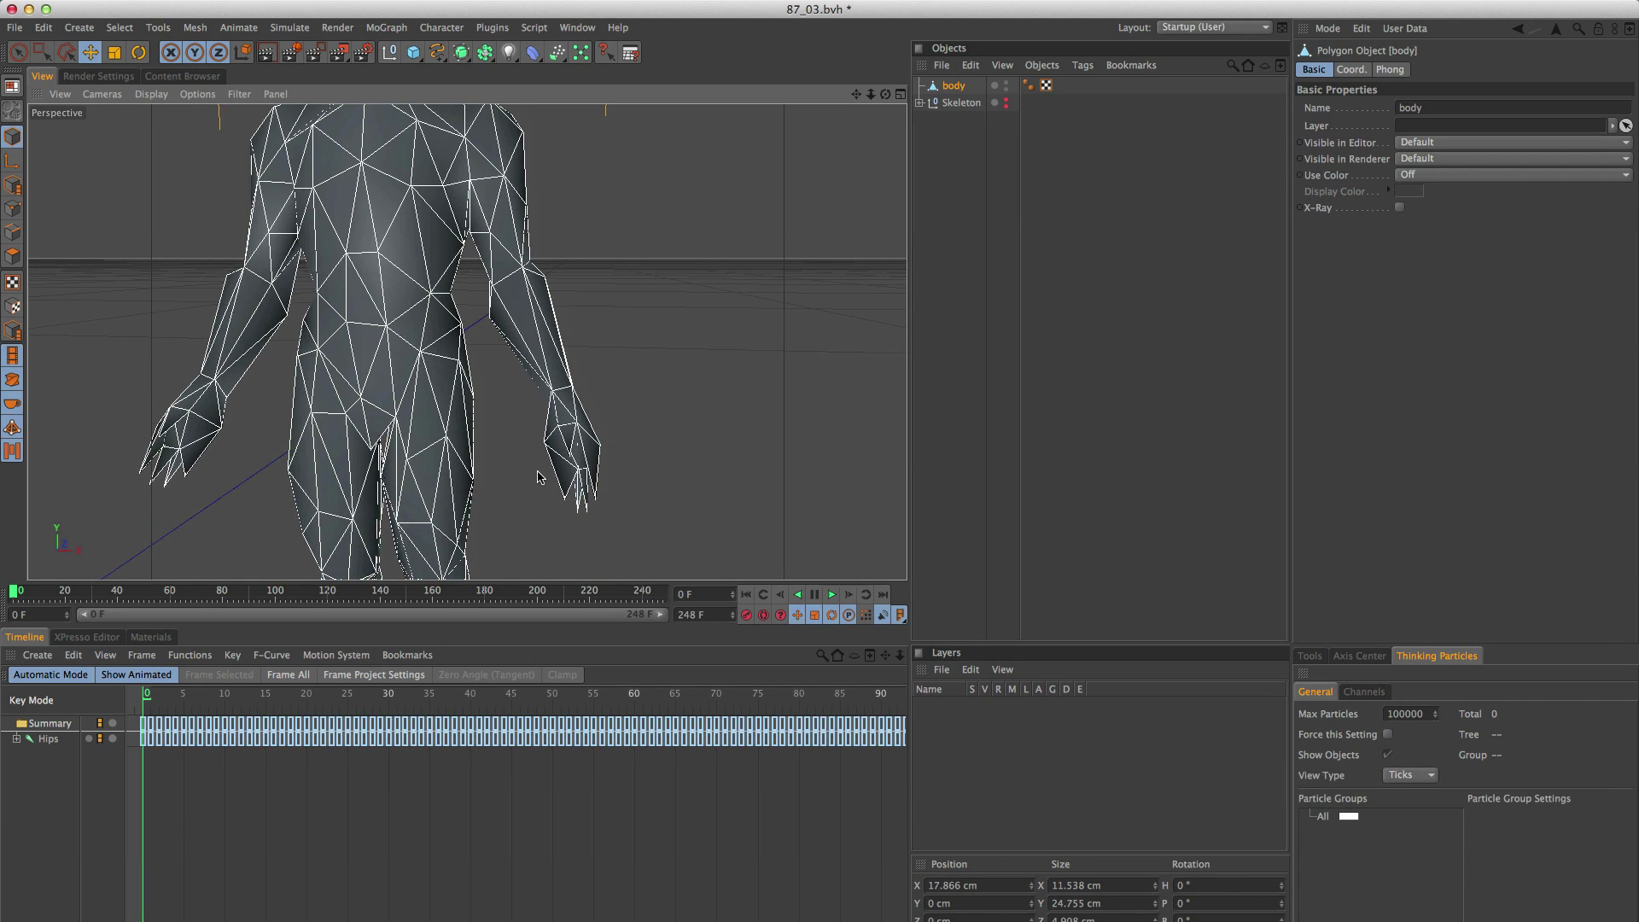
key("3")
left_click_drag(547, 454, 448, 307)
key("1")
key("2")
key("3")
key("1")
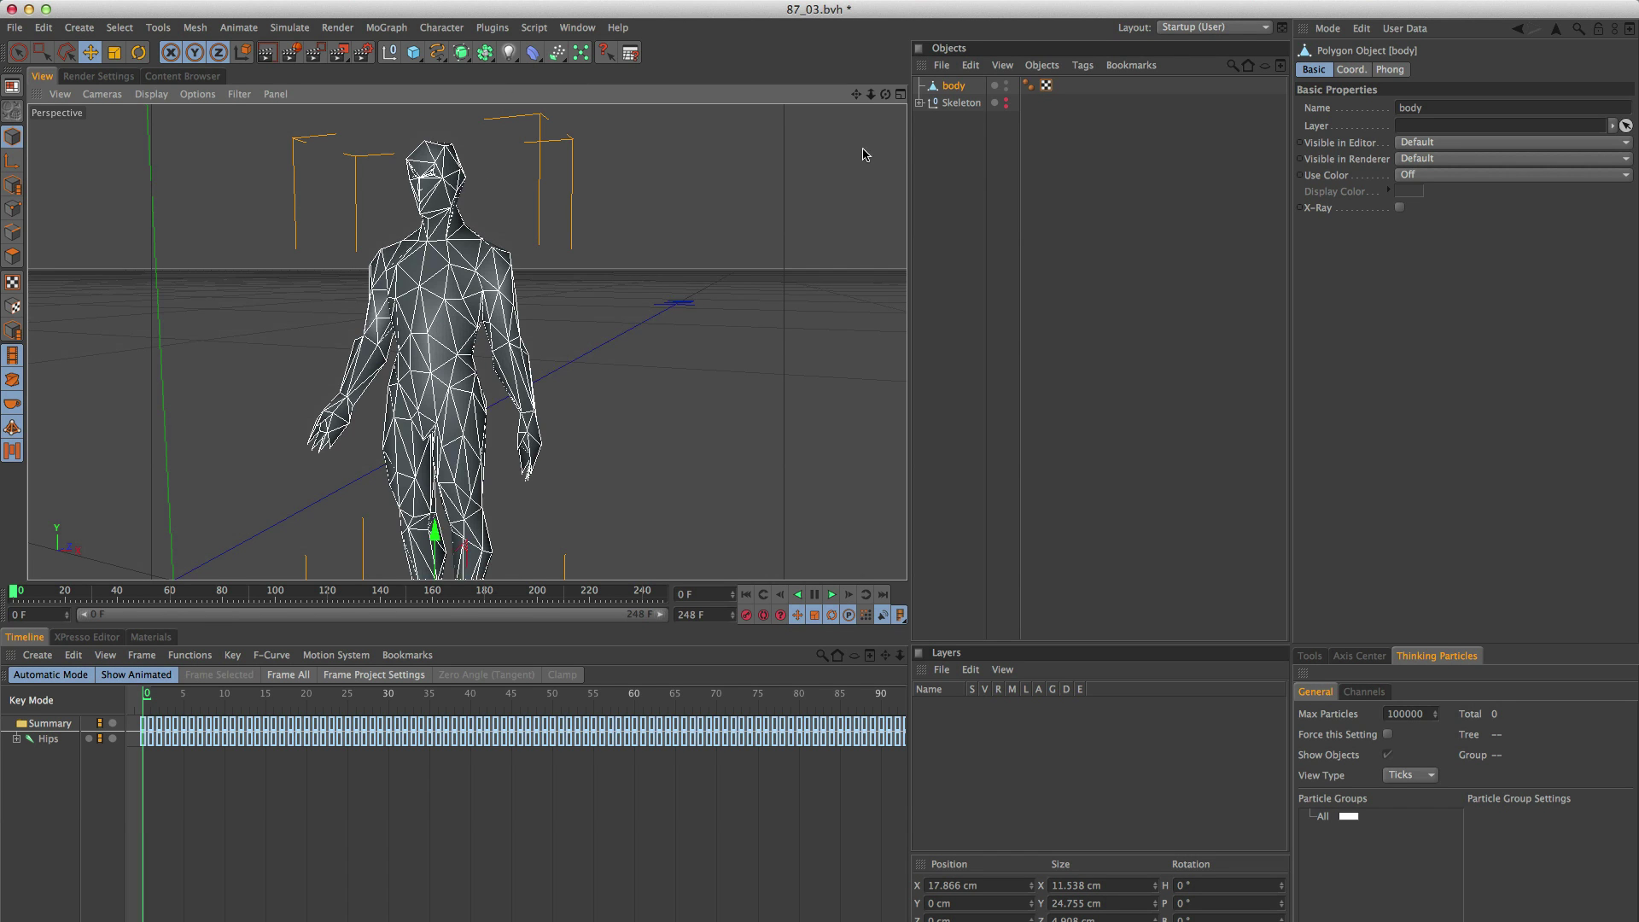
left_click(579, 27)
left_click(629, 414)
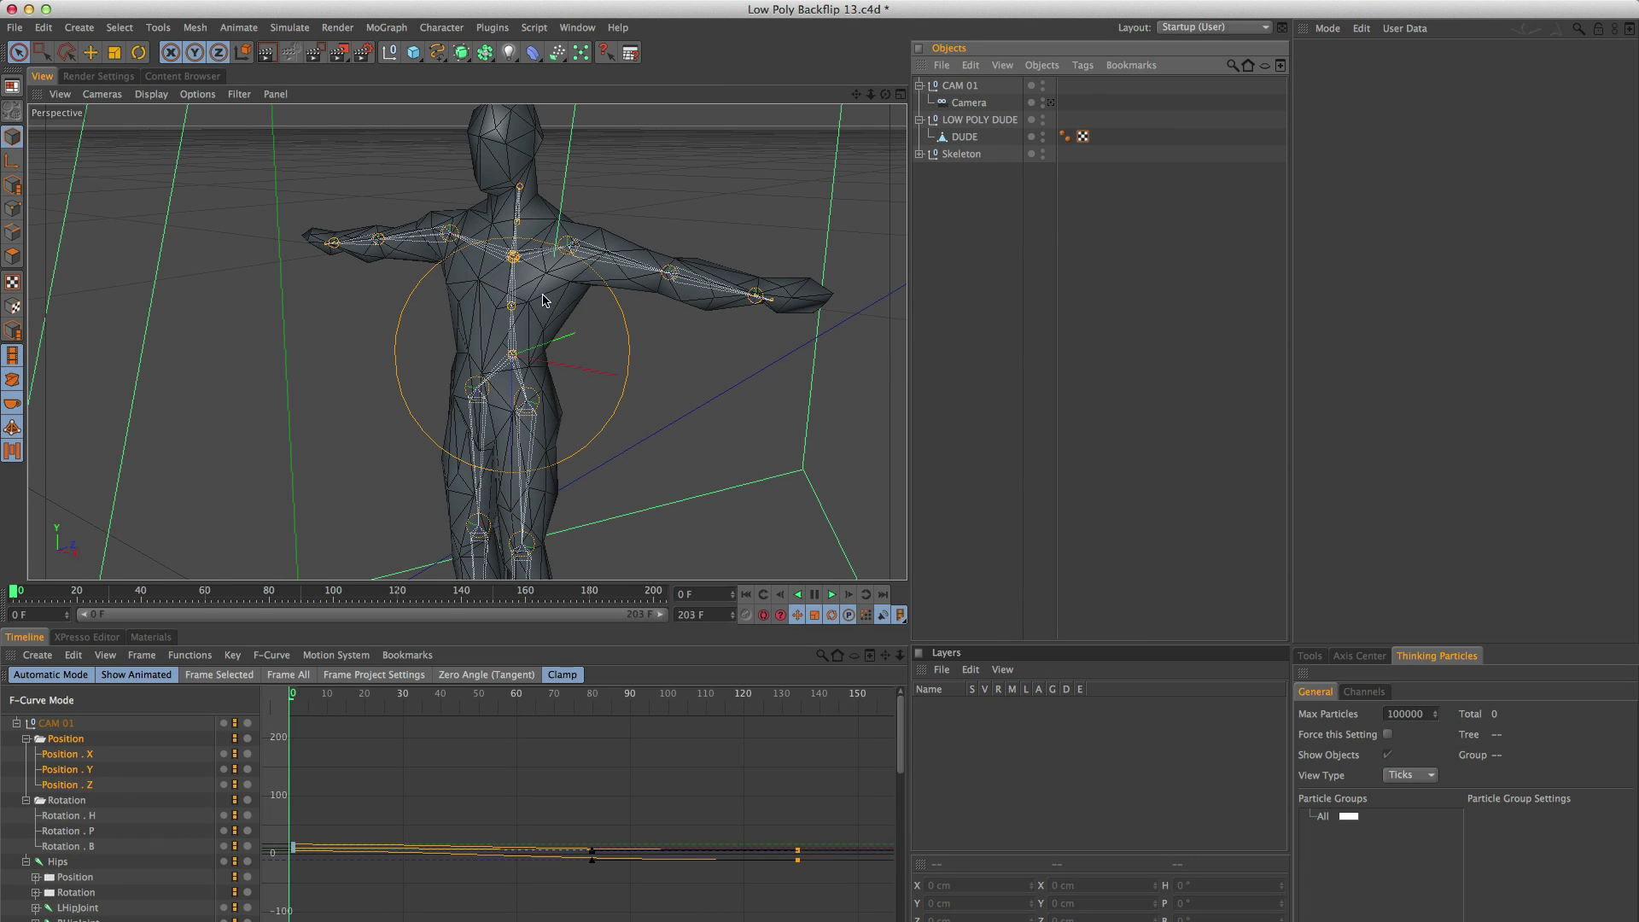
key("2")
mouse_move(543, 299)
left_mouse_down()
mouse_move(521, 300)
mouse_move(633, 256)
mouse_move(538, 271)
left_mouse_up()
key("3")
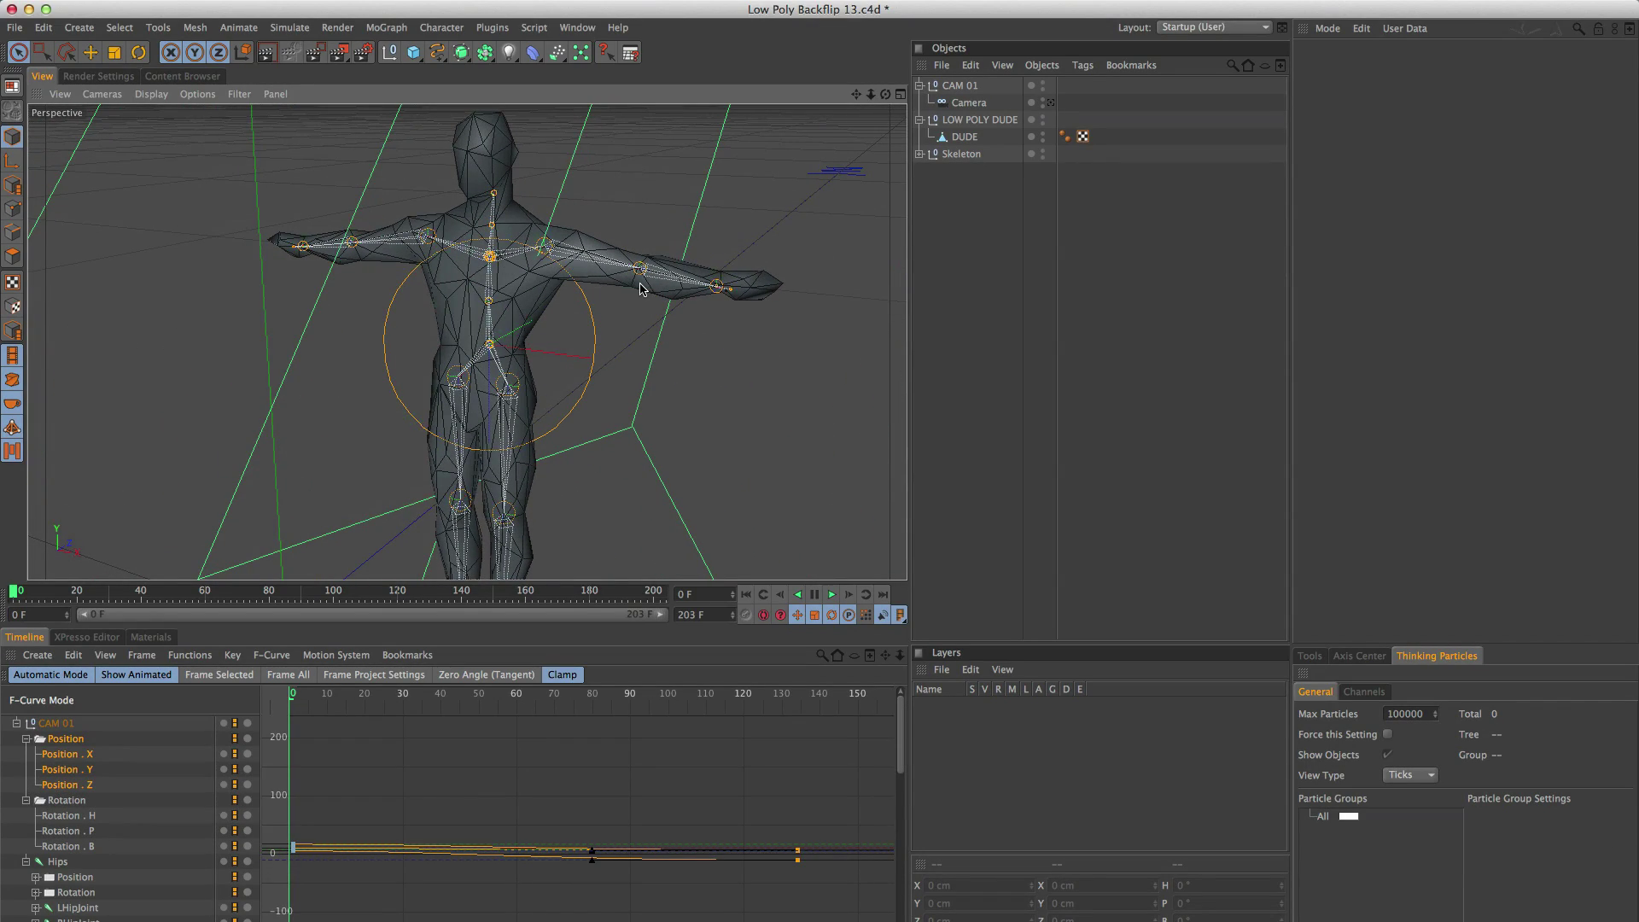
key("3")
left_click_drag(641, 289, 366, 324)
key("1")
key("2")
key("3")
key("1")
key("alt")
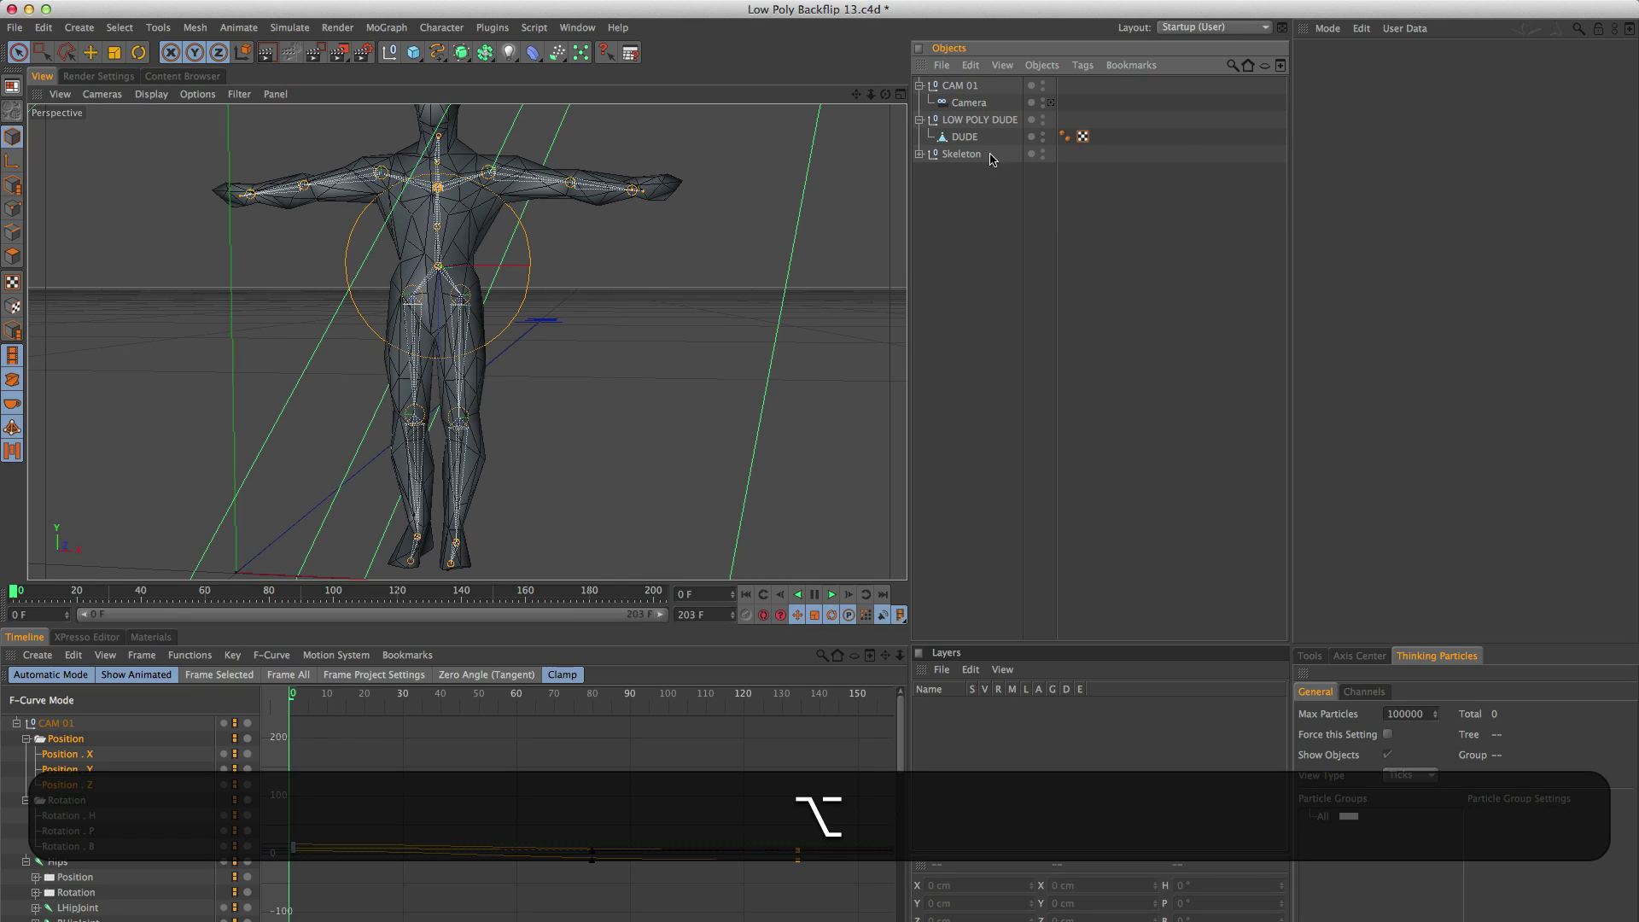
Bind DUDE to every Skeleton joint from Hips down via Character > Commands > Bind, then deselect.
left_click(920, 155, "alt")
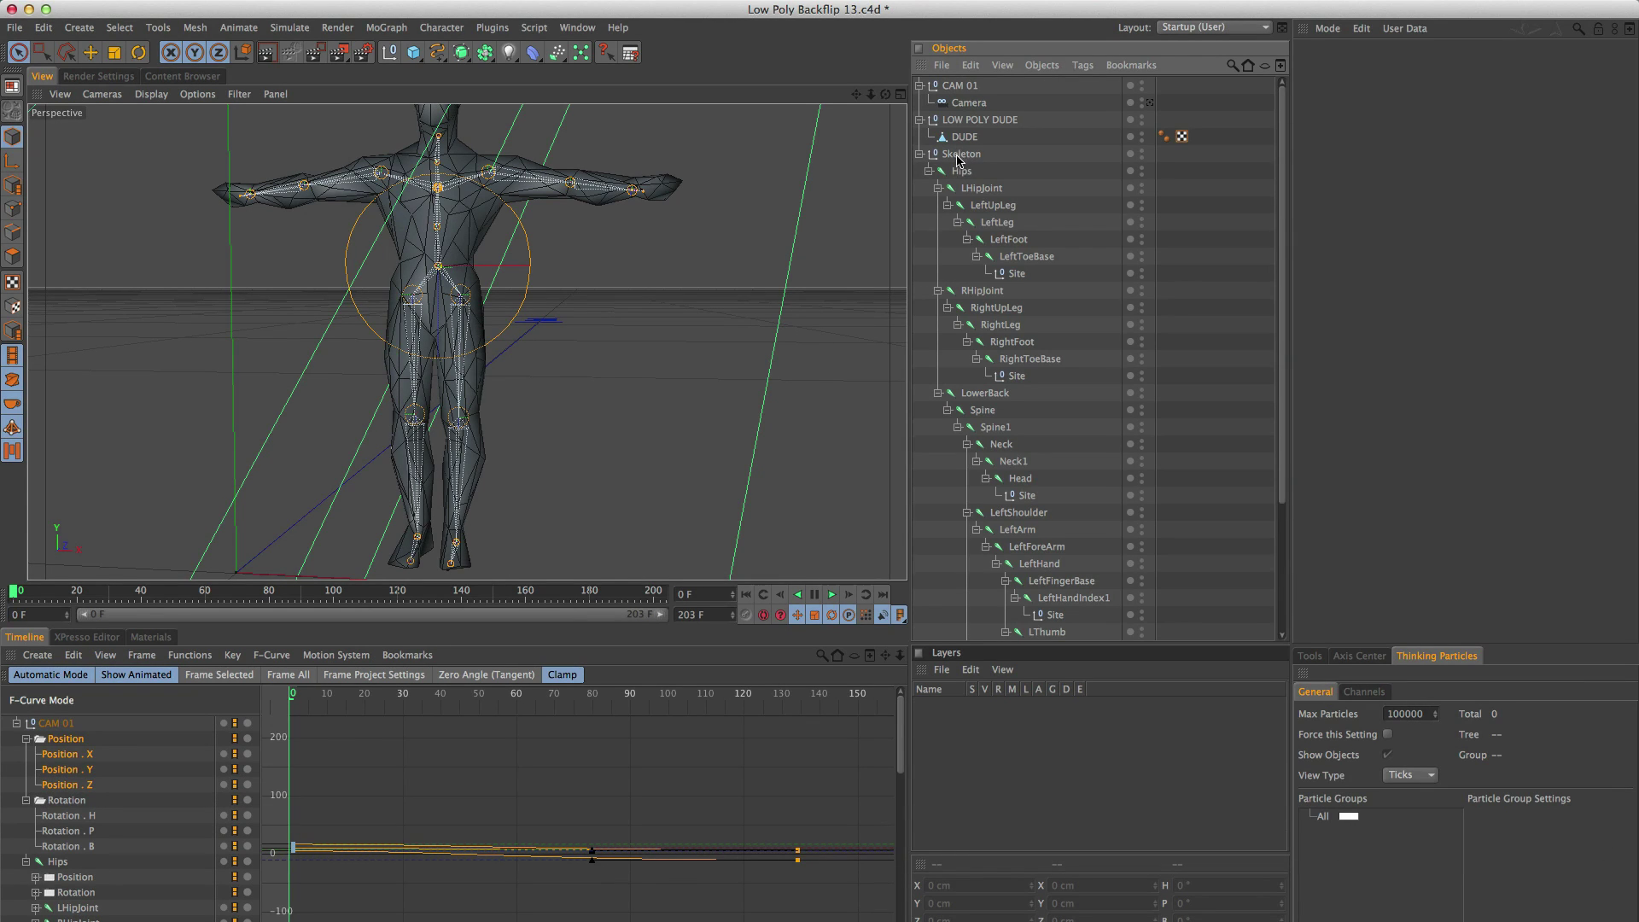
left_click(959, 171)
left_click_drag(1280, 208, 1282, 358)
left_click(1045, 634, "shift")
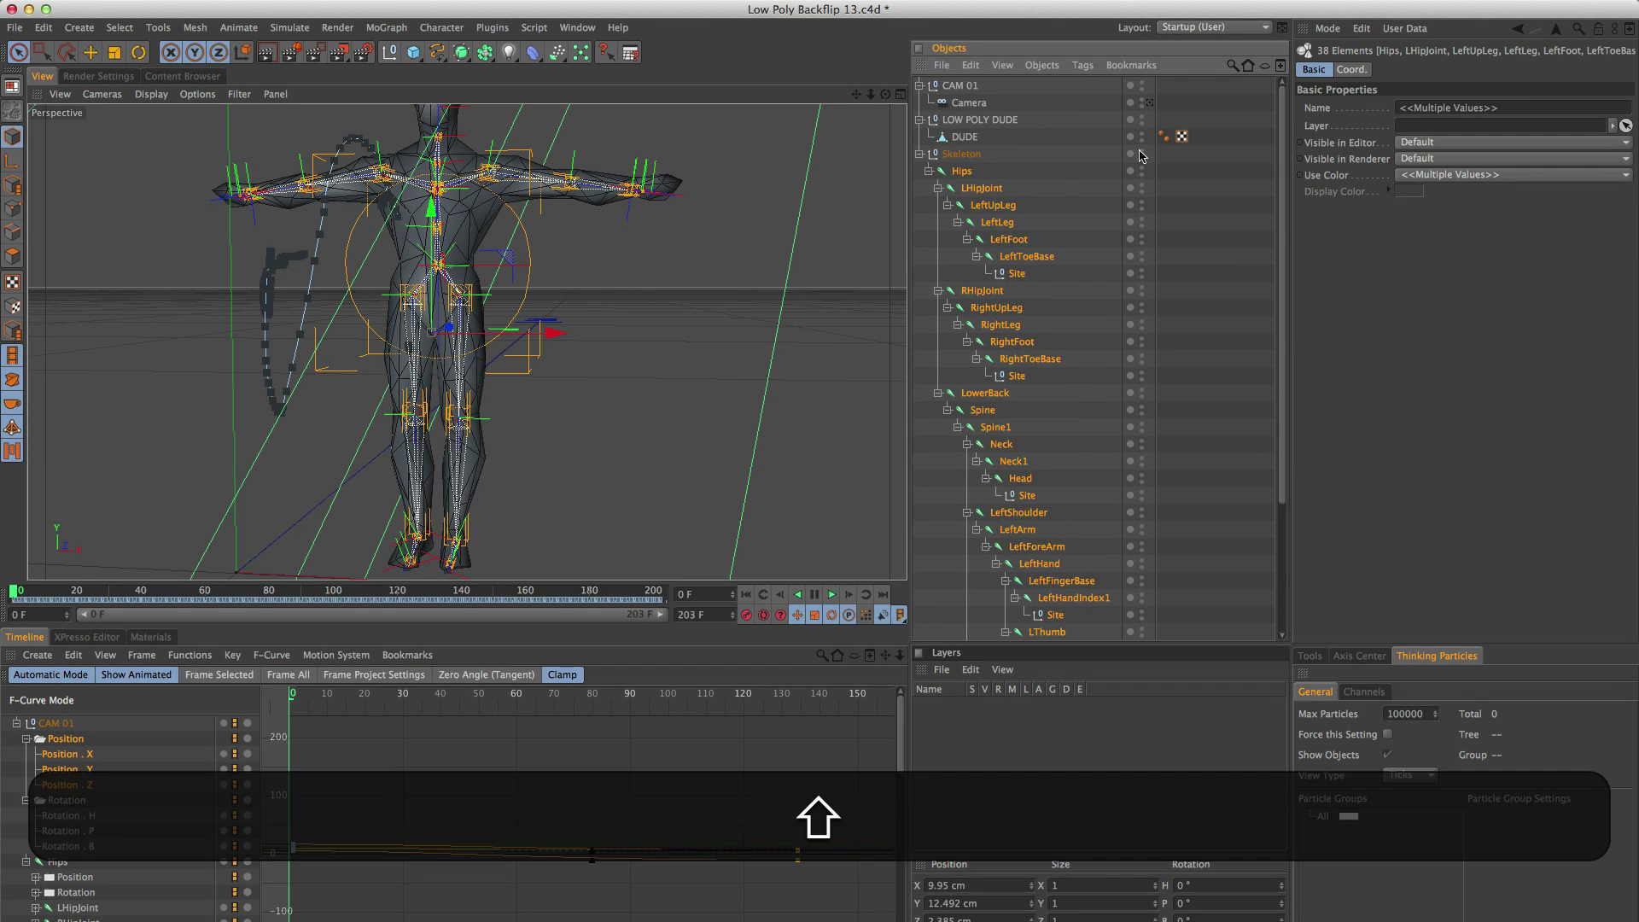
left_click(964, 137, "super")
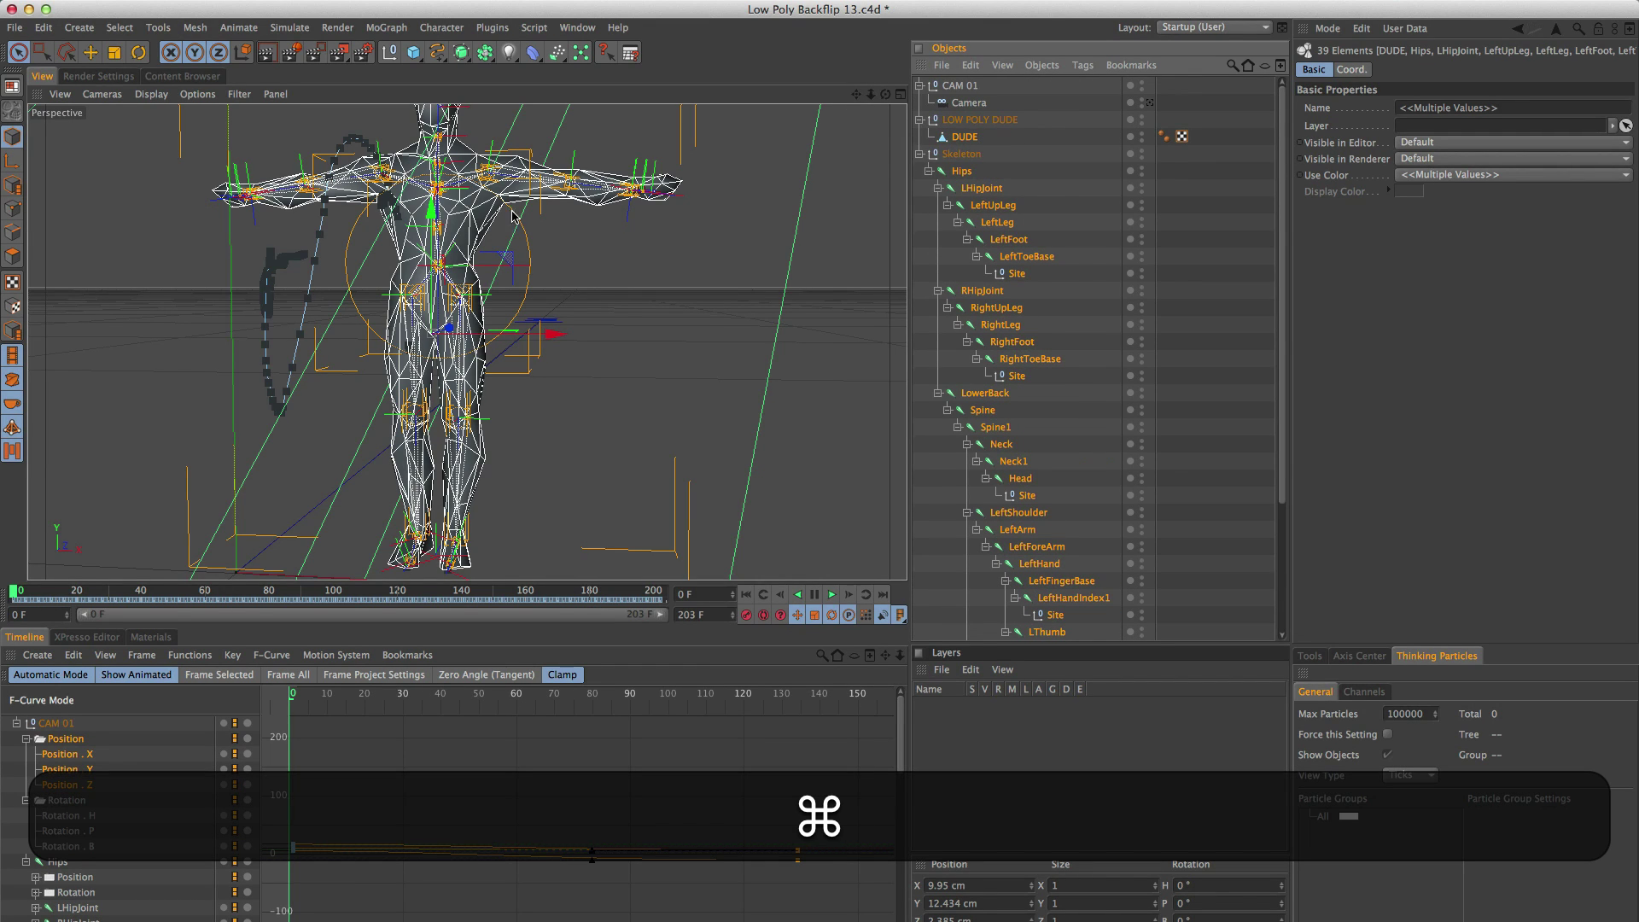
left_click(452, 30)
mouse_move(454, 75)
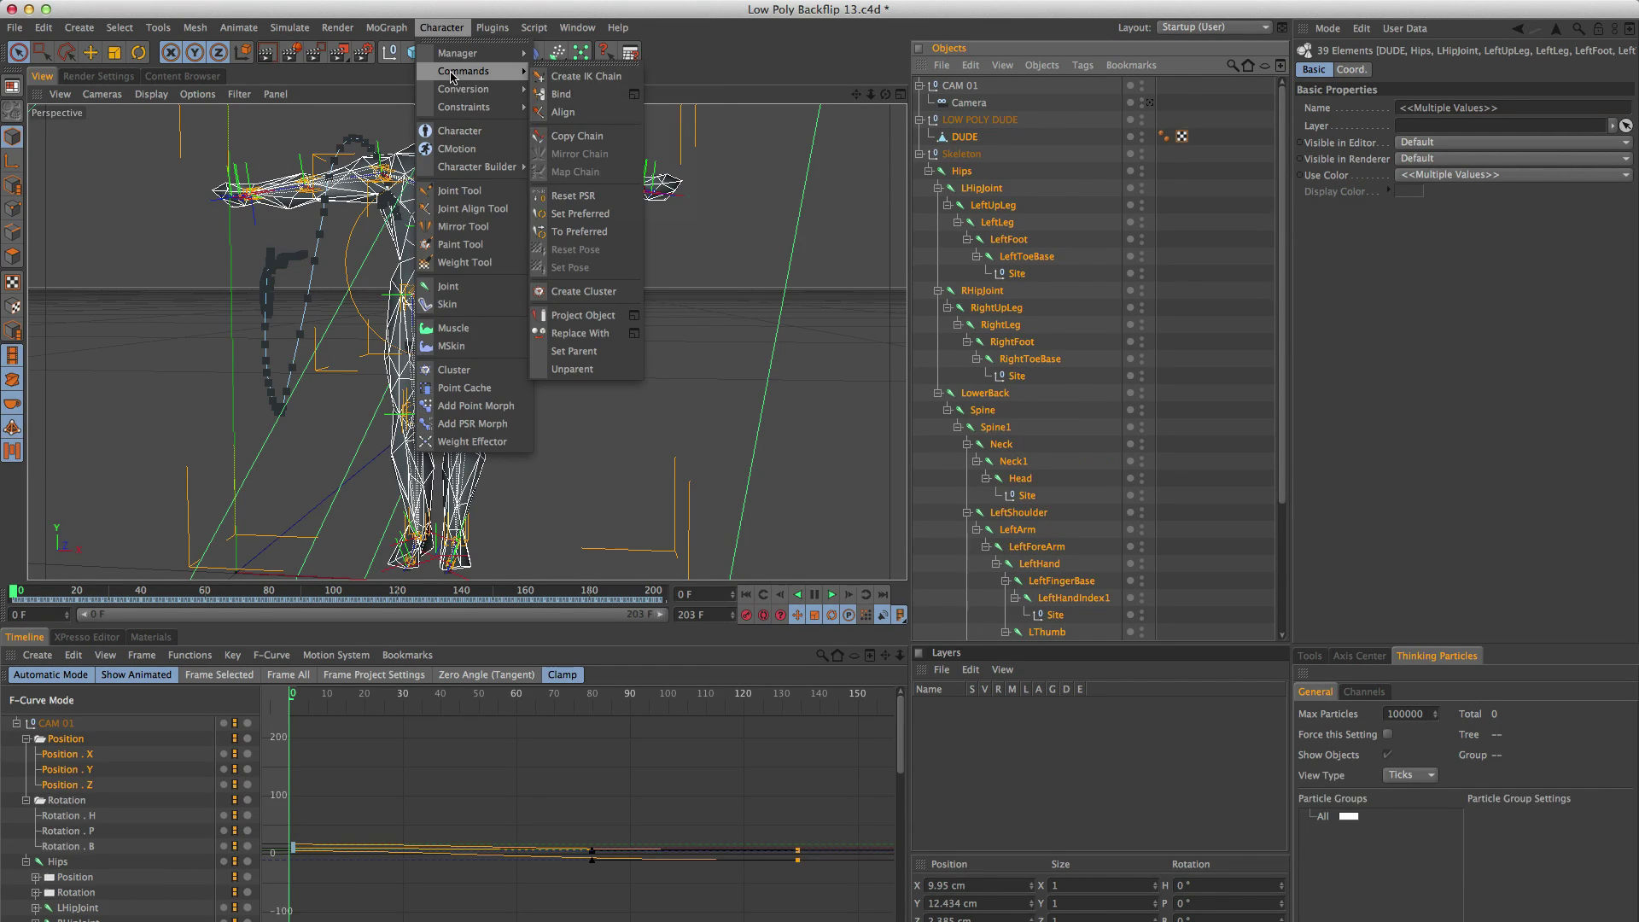
left_click(587, 94)
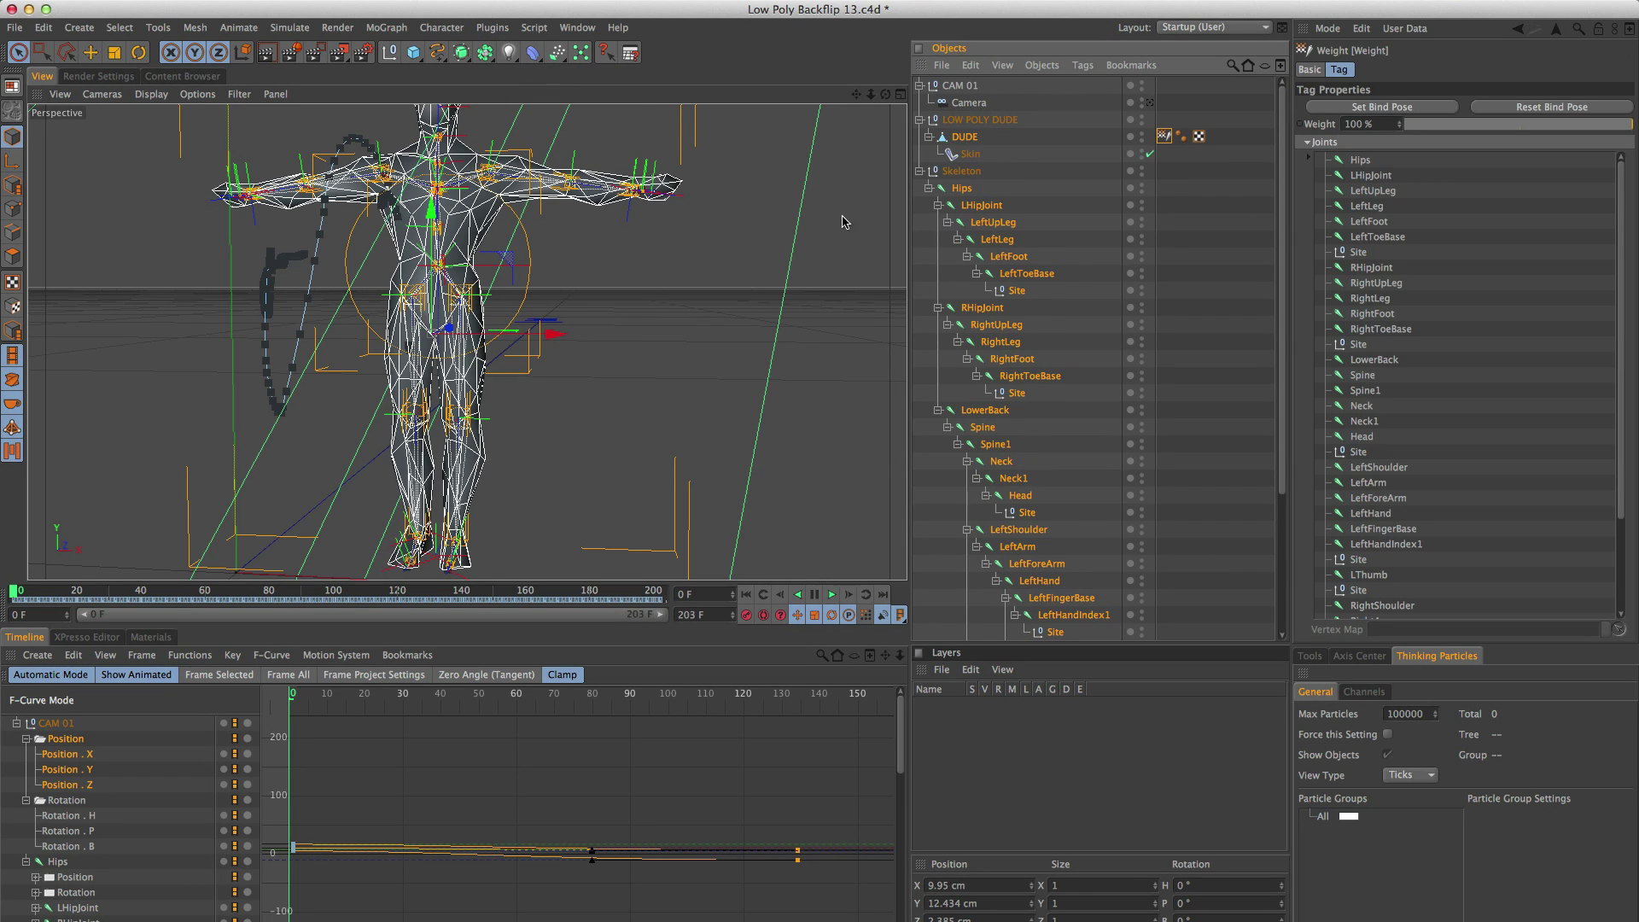
left_click(974, 140)
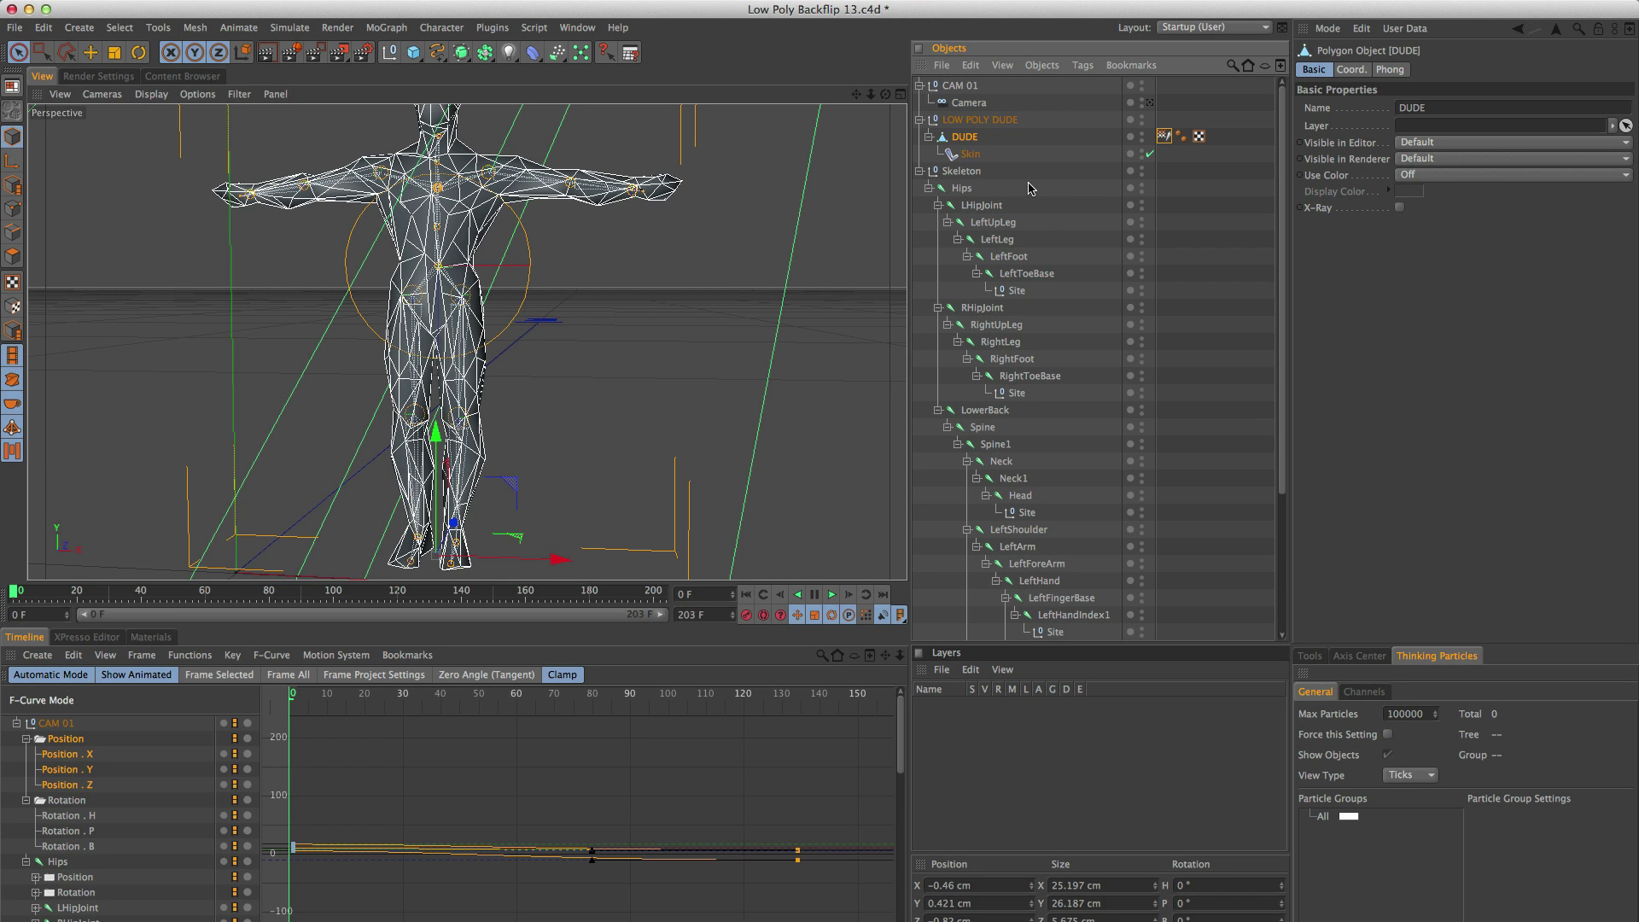
left_click(1029, 144)
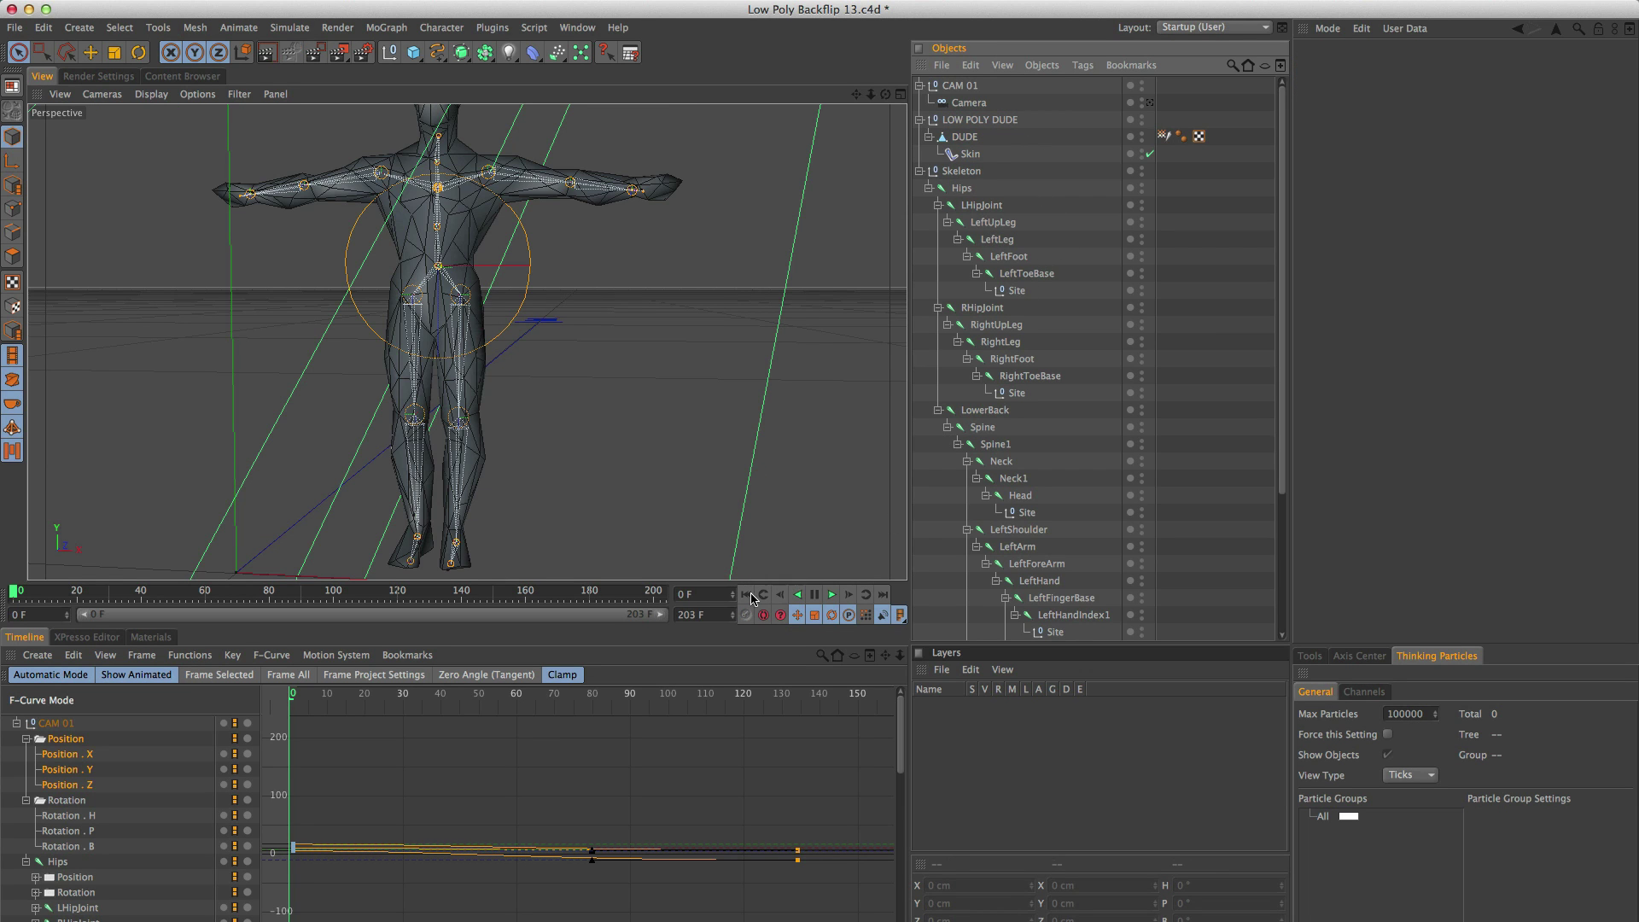
left_click(826, 595)
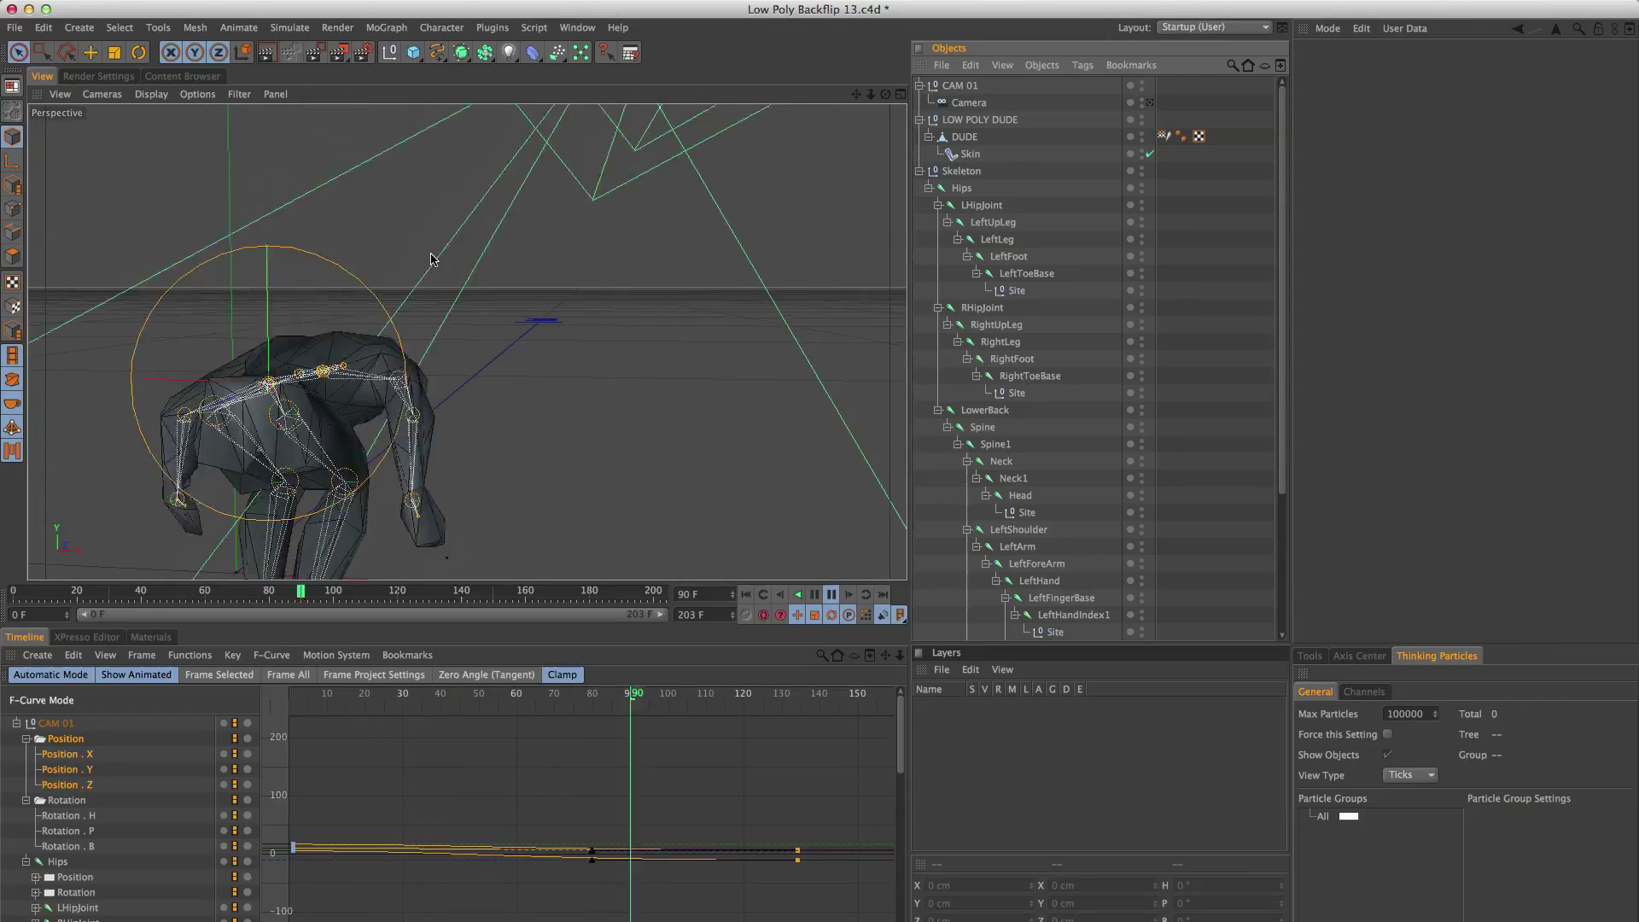
left_click(815, 595)
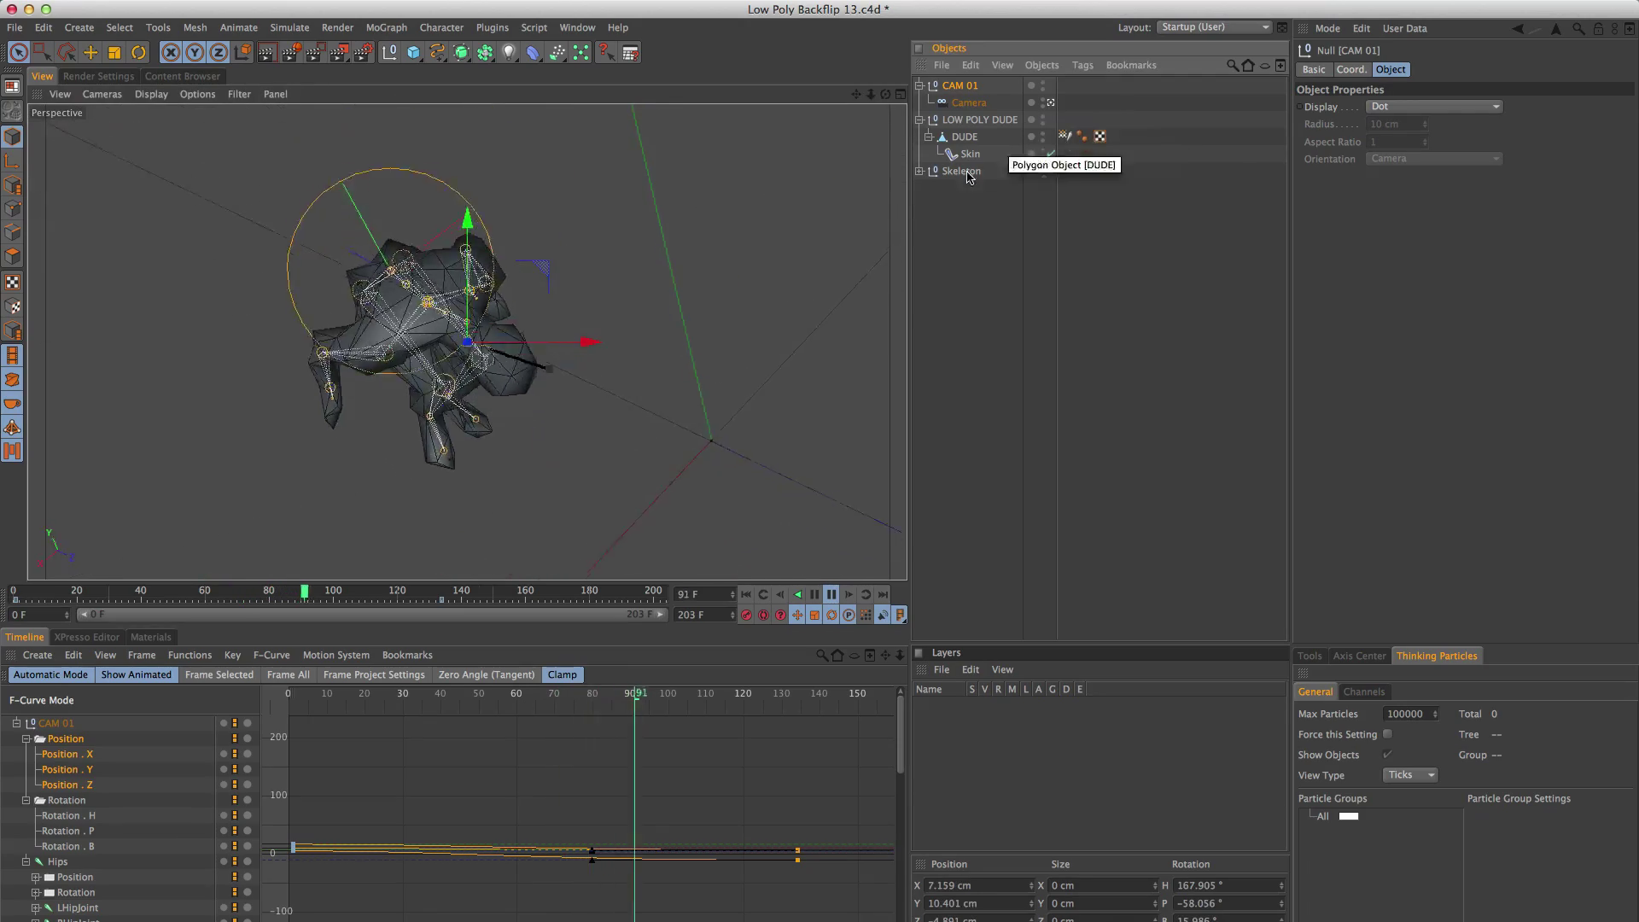
left_click(745, 594)
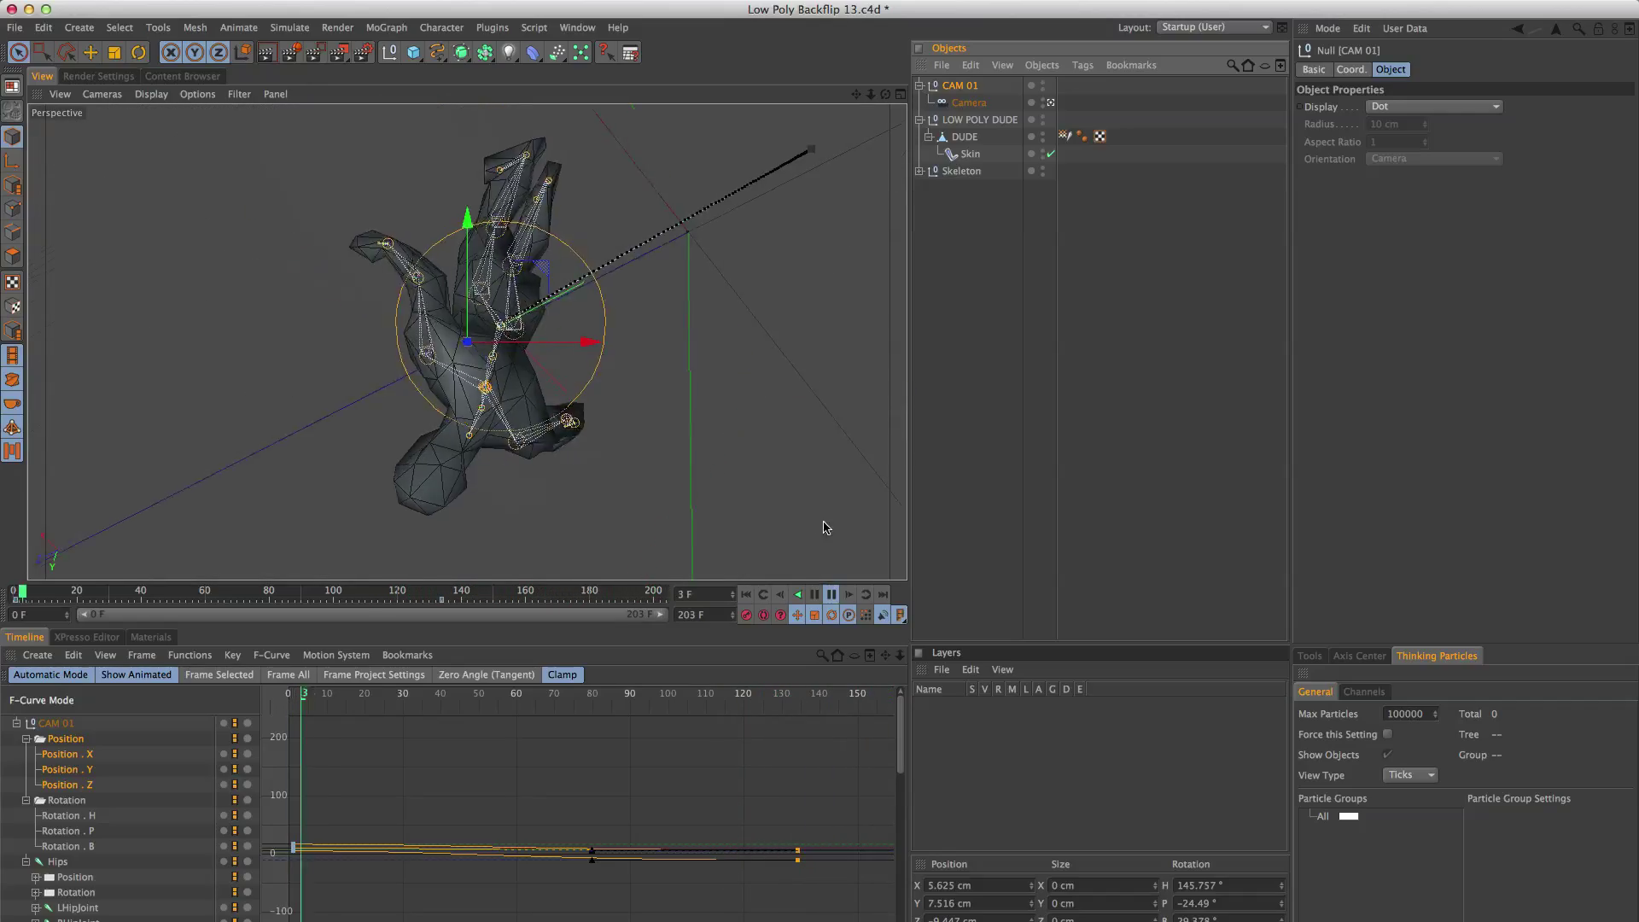
left_click(816, 598)
Export Low Poly Backflip 13 as a Plexus OBJ Sequence into Exchange Files > Backflip.
left_click(42, 27)
mouse_move(15, 28)
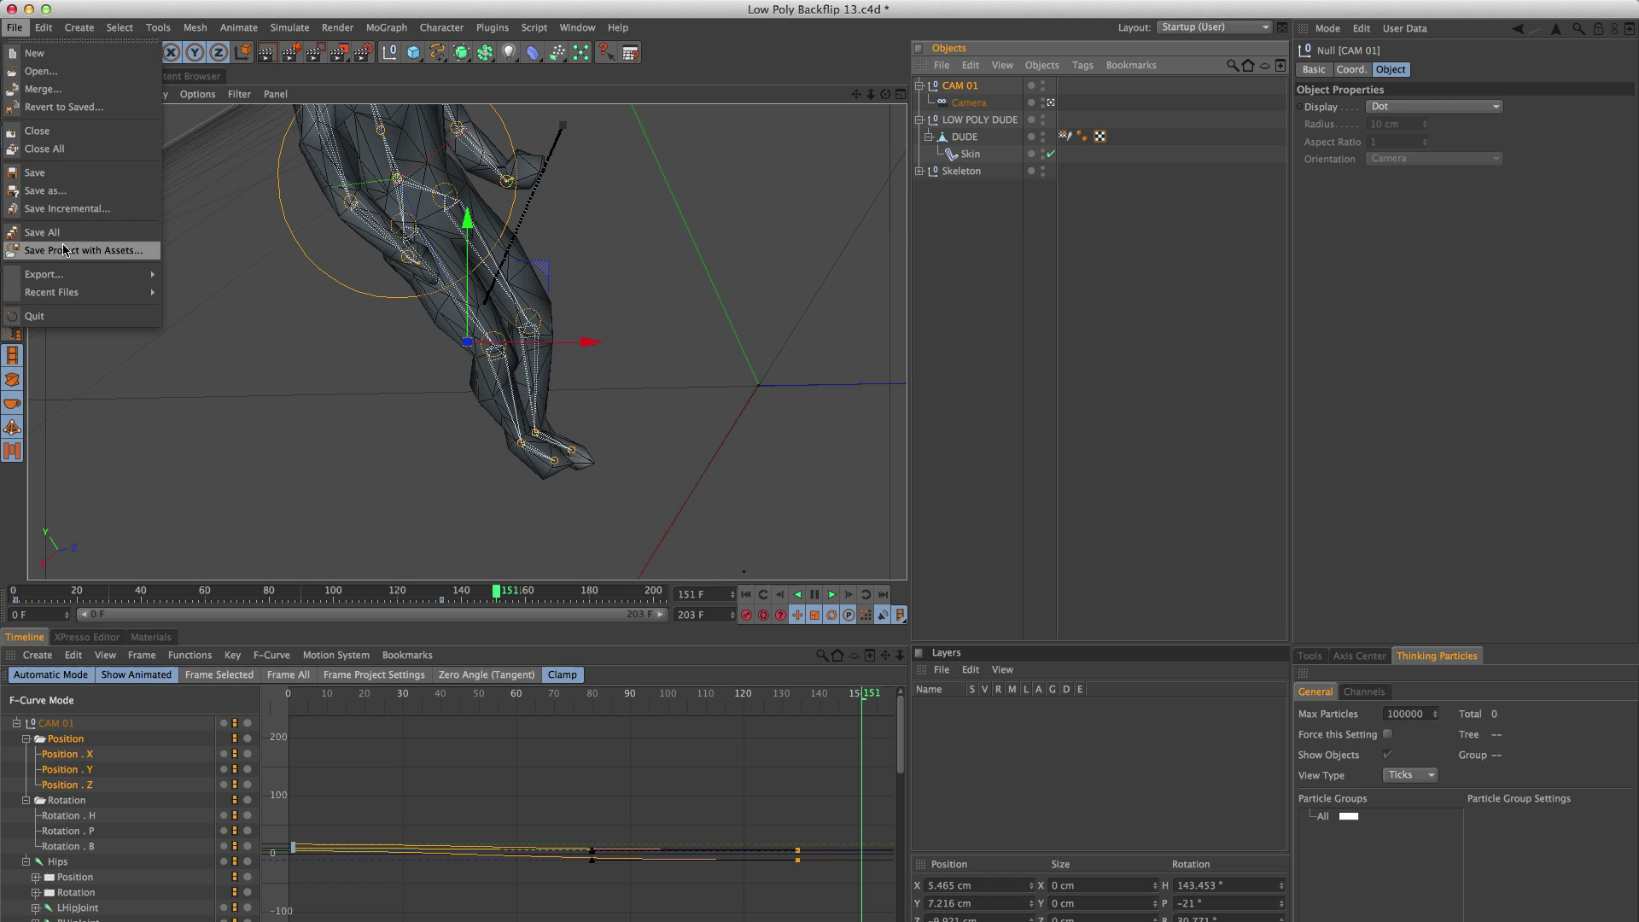
mouse_move(60, 274)
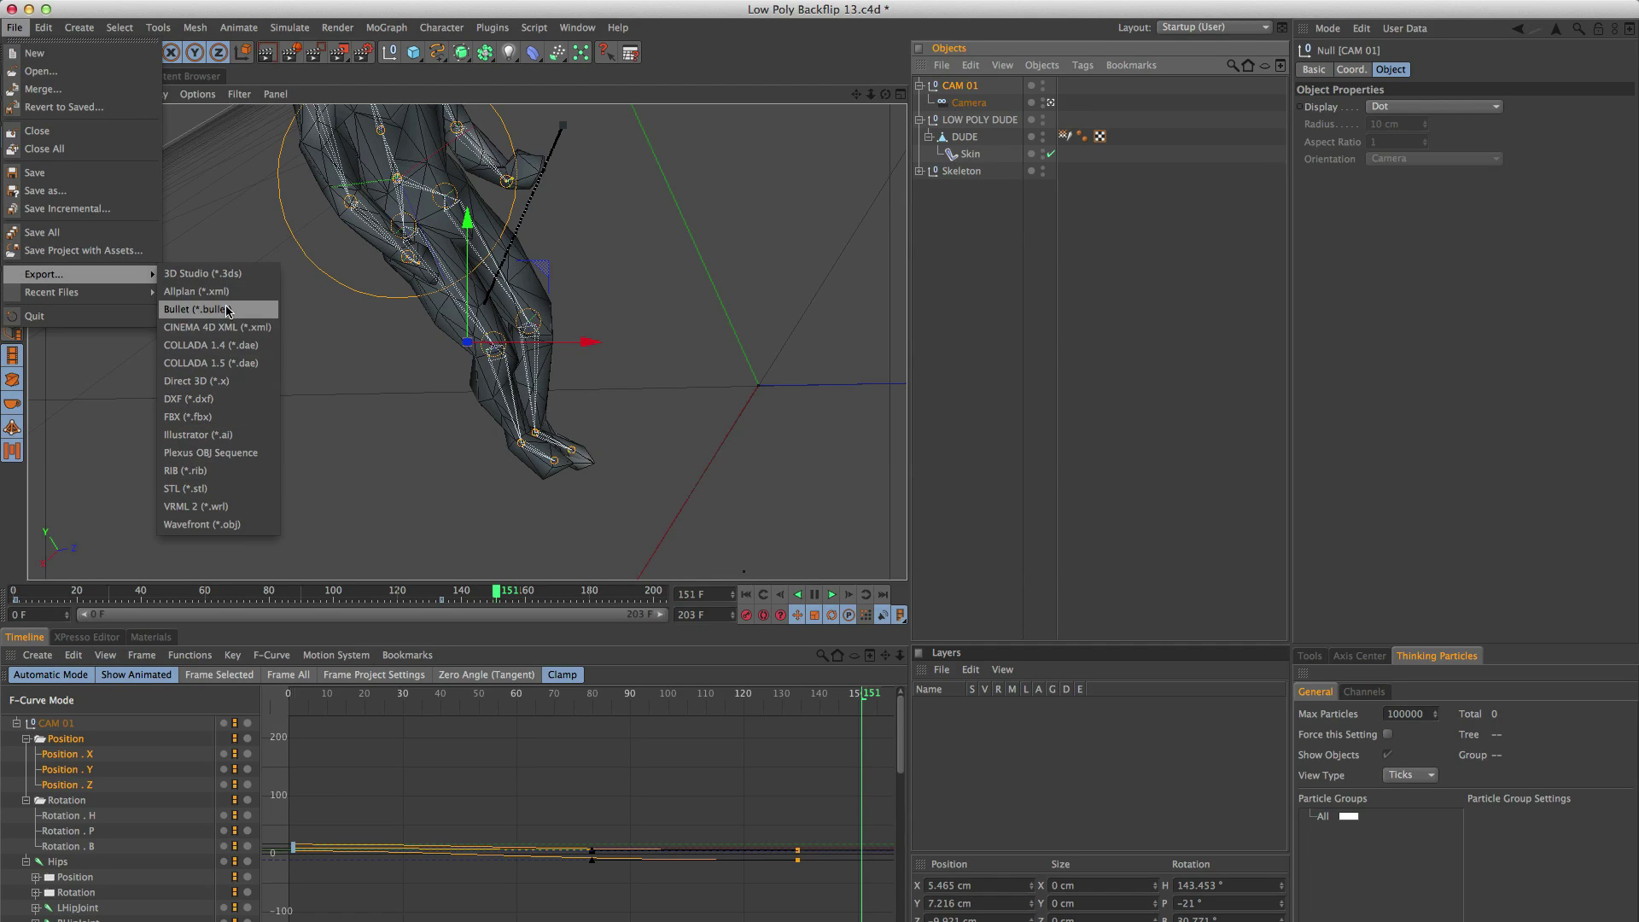
left_click(216, 462)
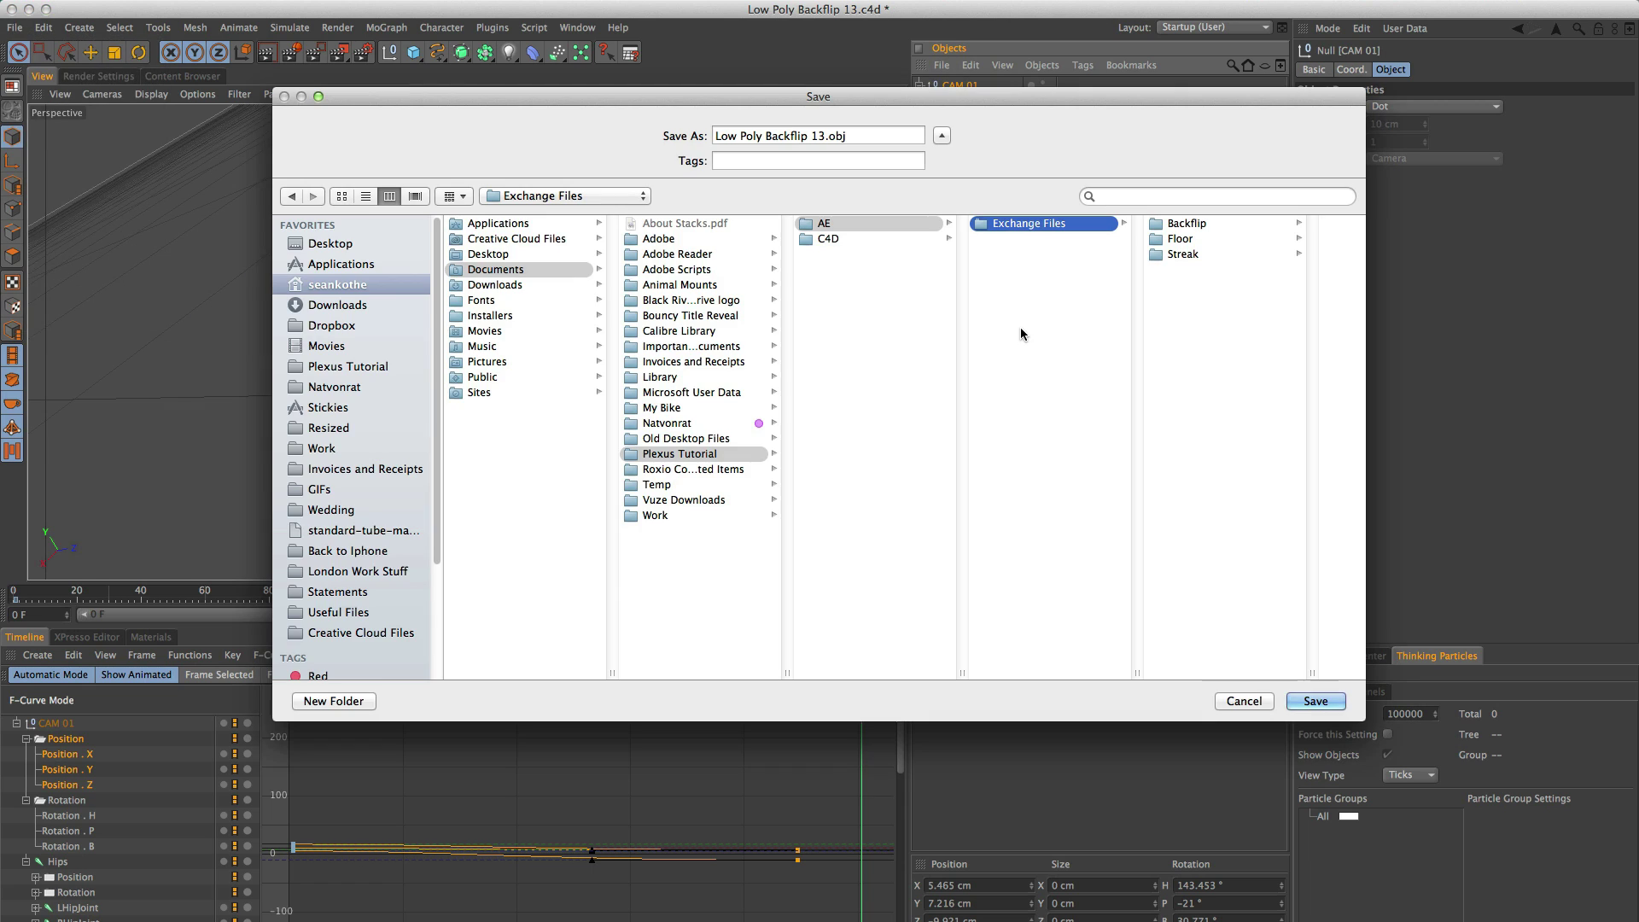
left_click(1184, 226)
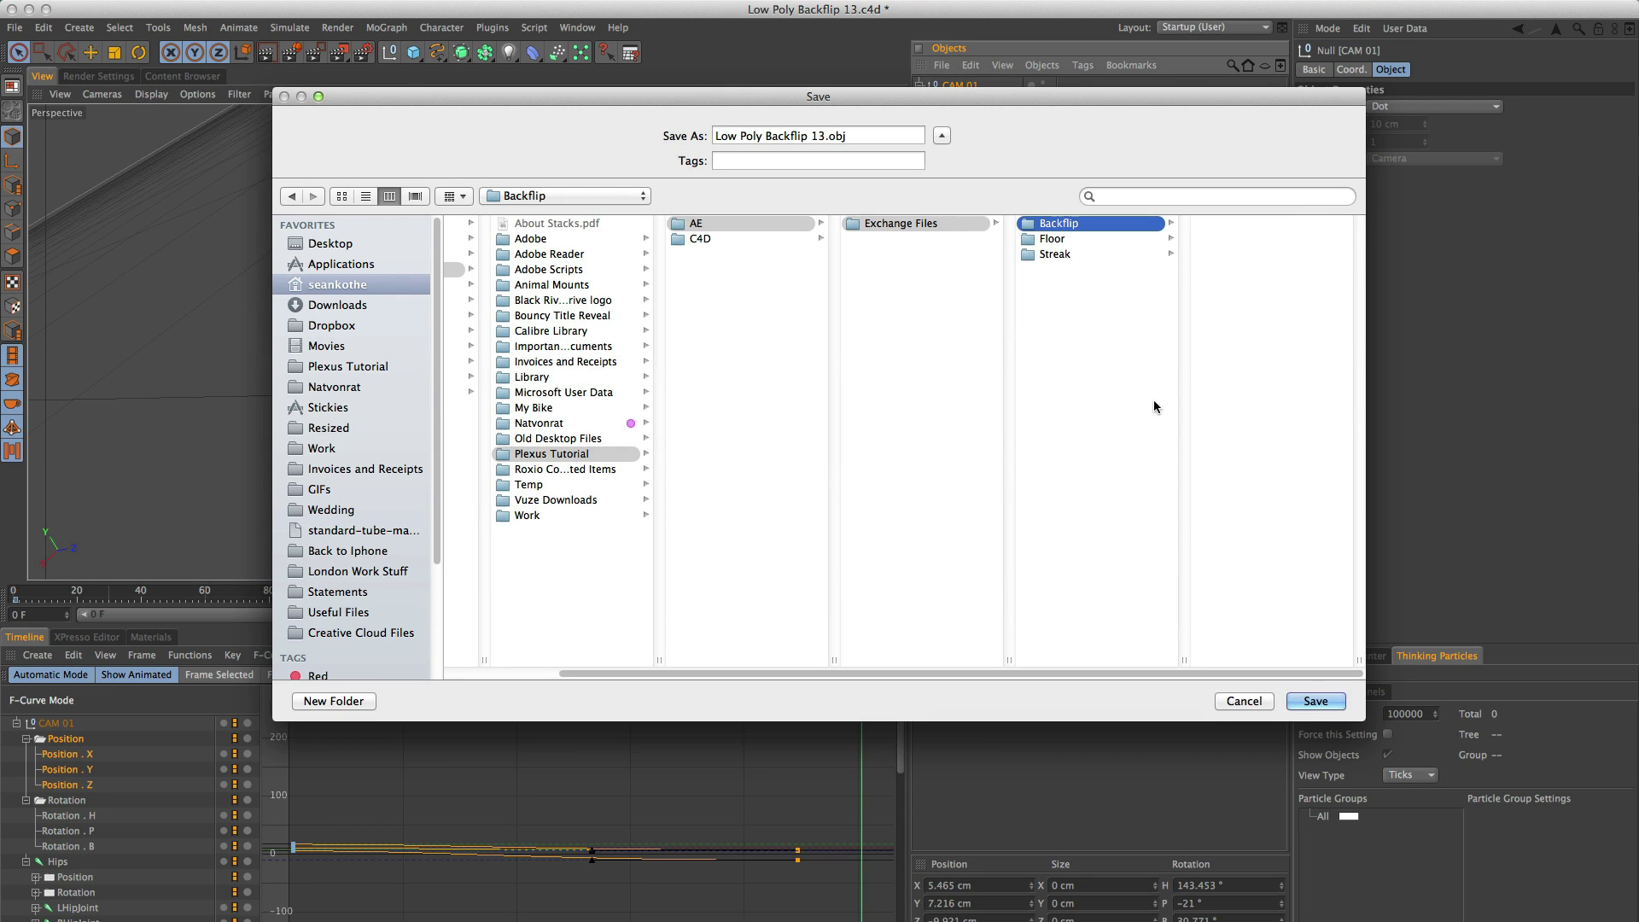
left_click(1314, 702)
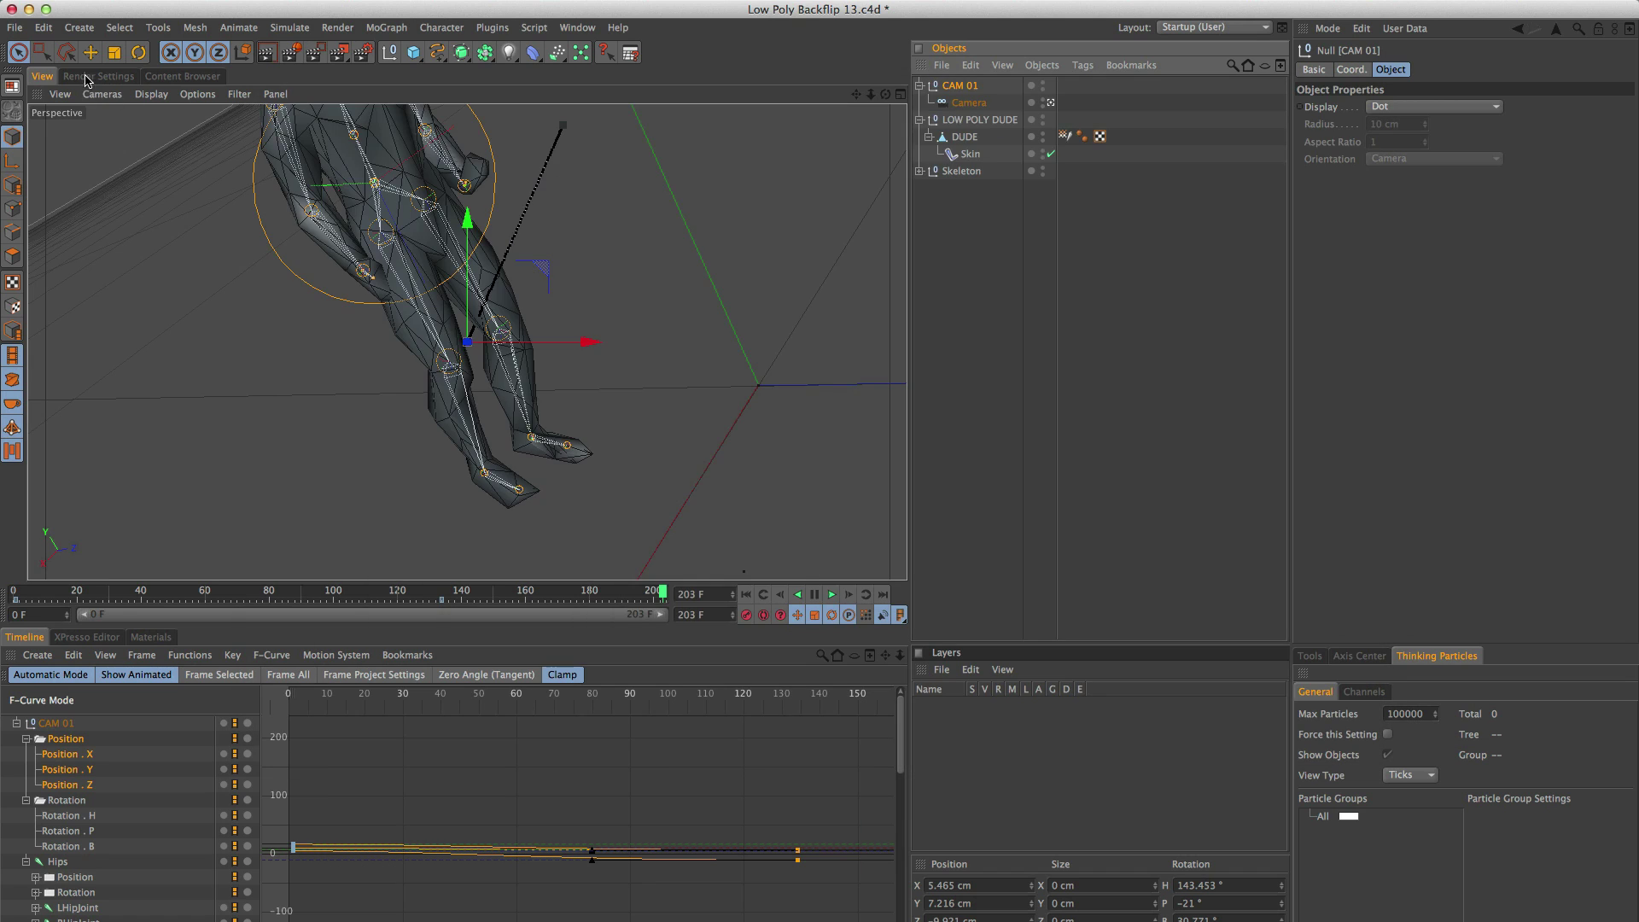
Enable the After Effects compositing project file in Render Settings and save Low Poly Backflip 13.aec.
left_click(96, 77)
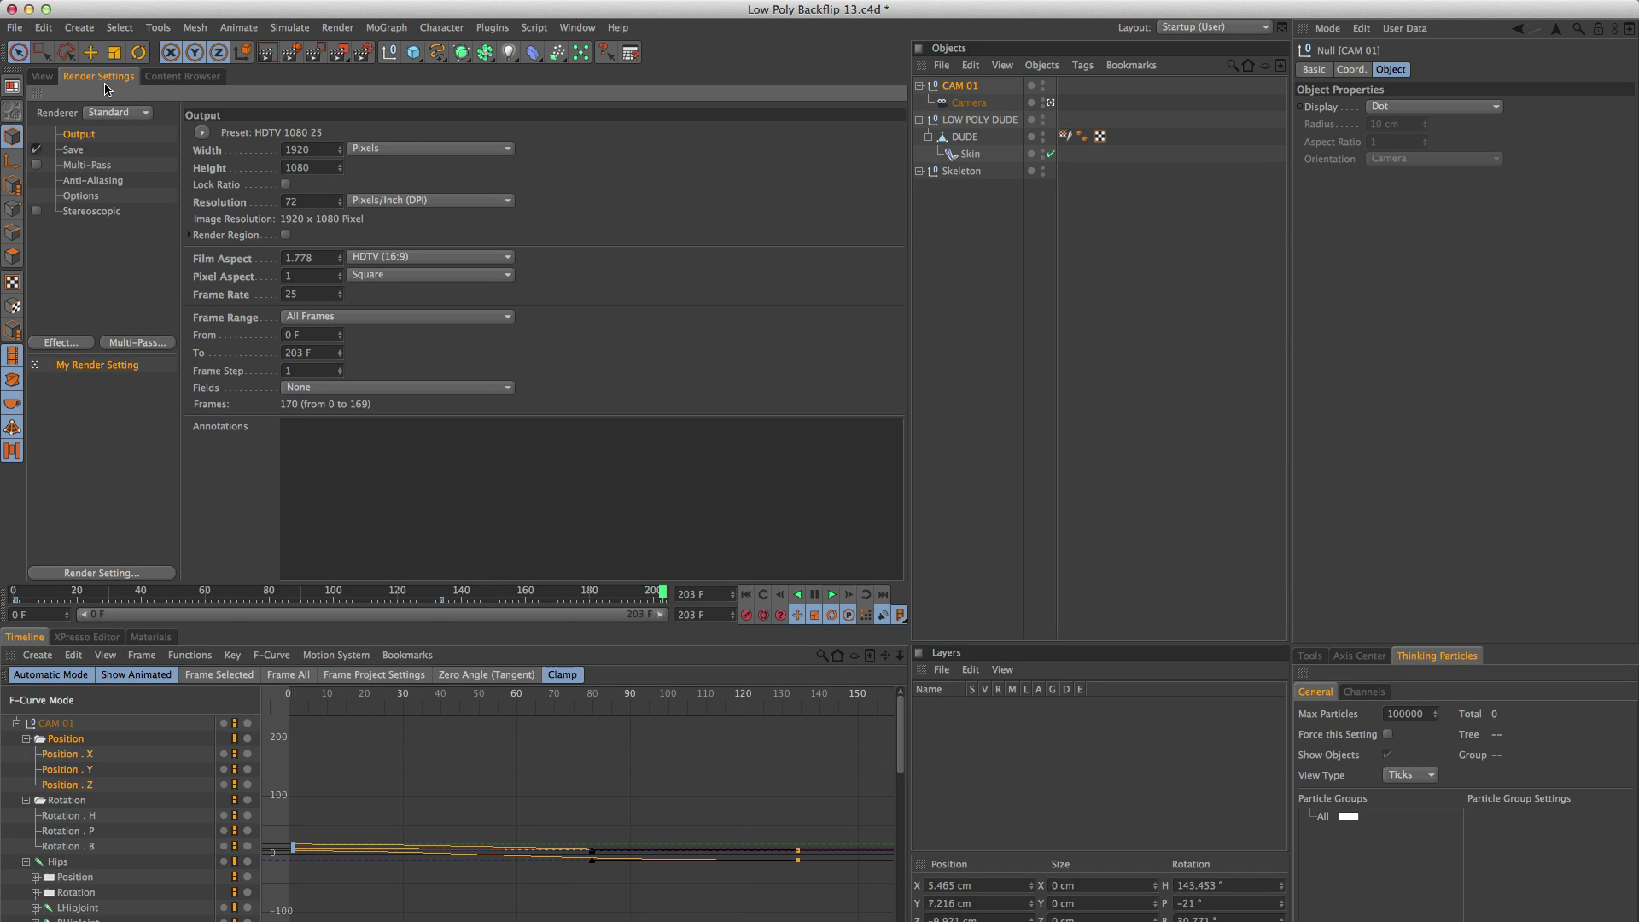
left_click(74, 150)
left_click(319, 353)
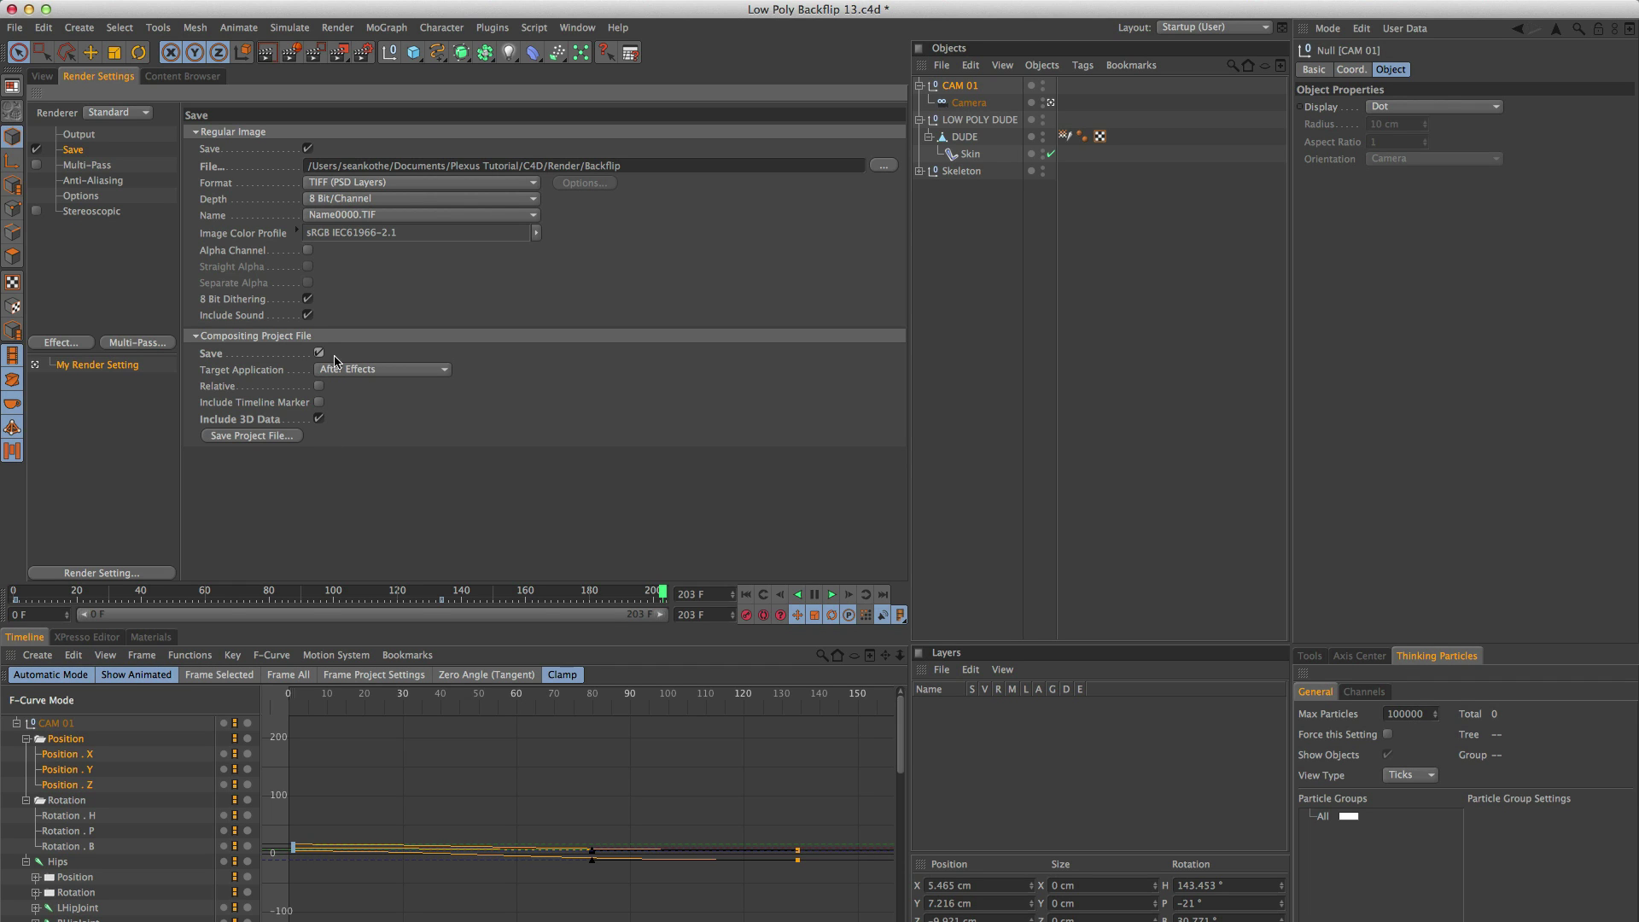
left_click(257, 437)
left_click(1334, 700)
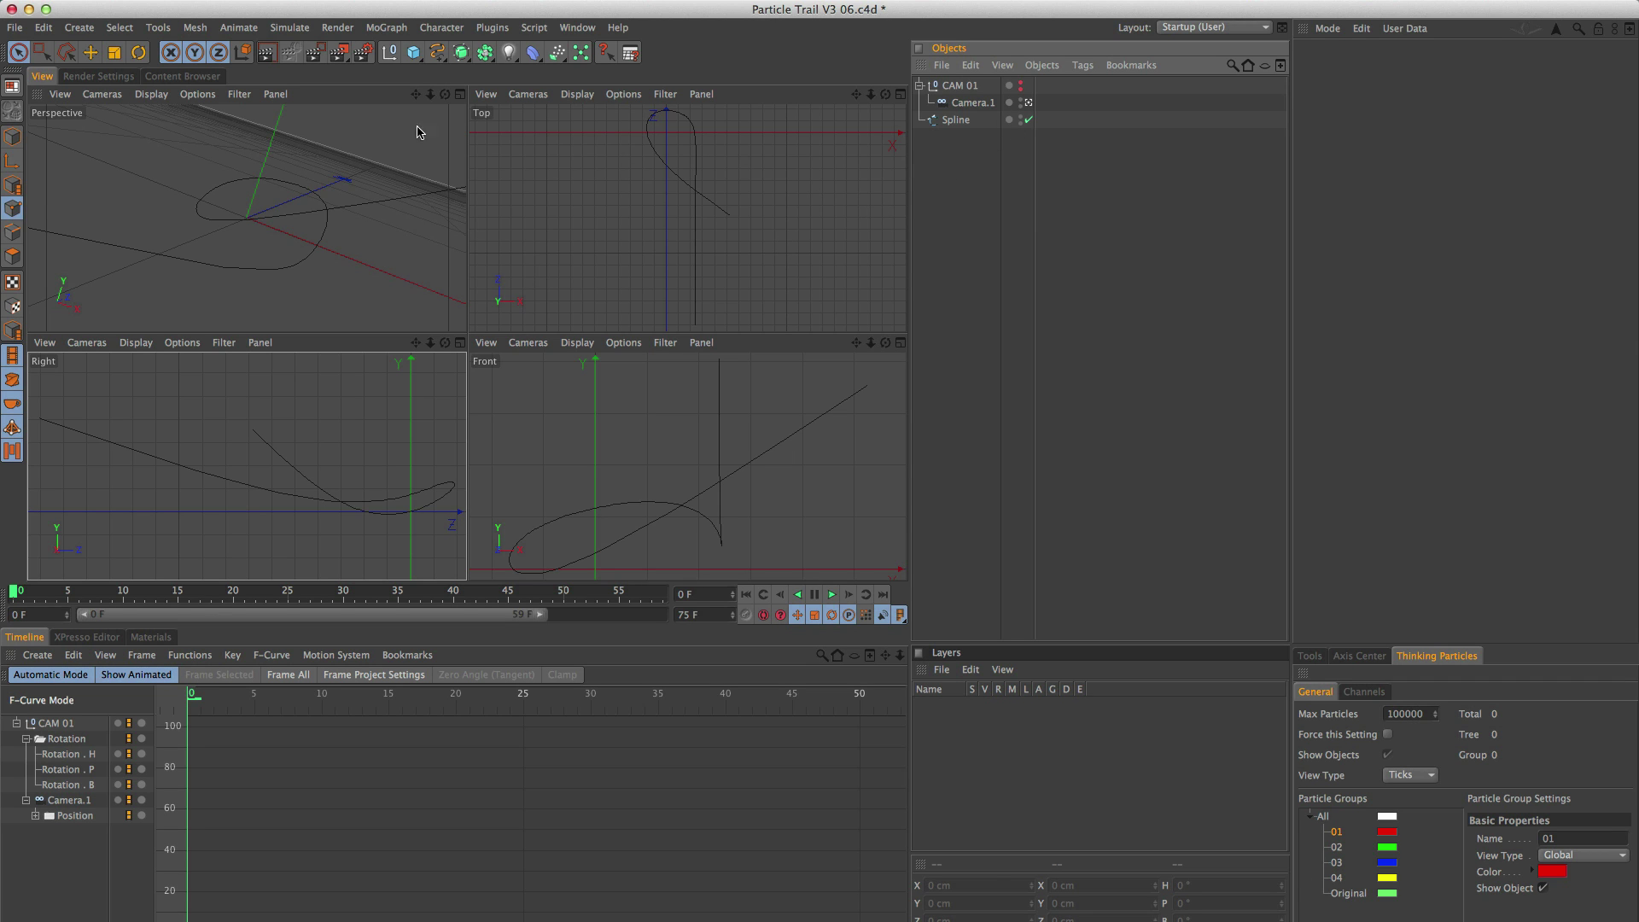
Toggle CAM 01's editor visibility, enlarge the single Perspective view, and preview the Spline animation.
left_click(1020, 85, "alt")
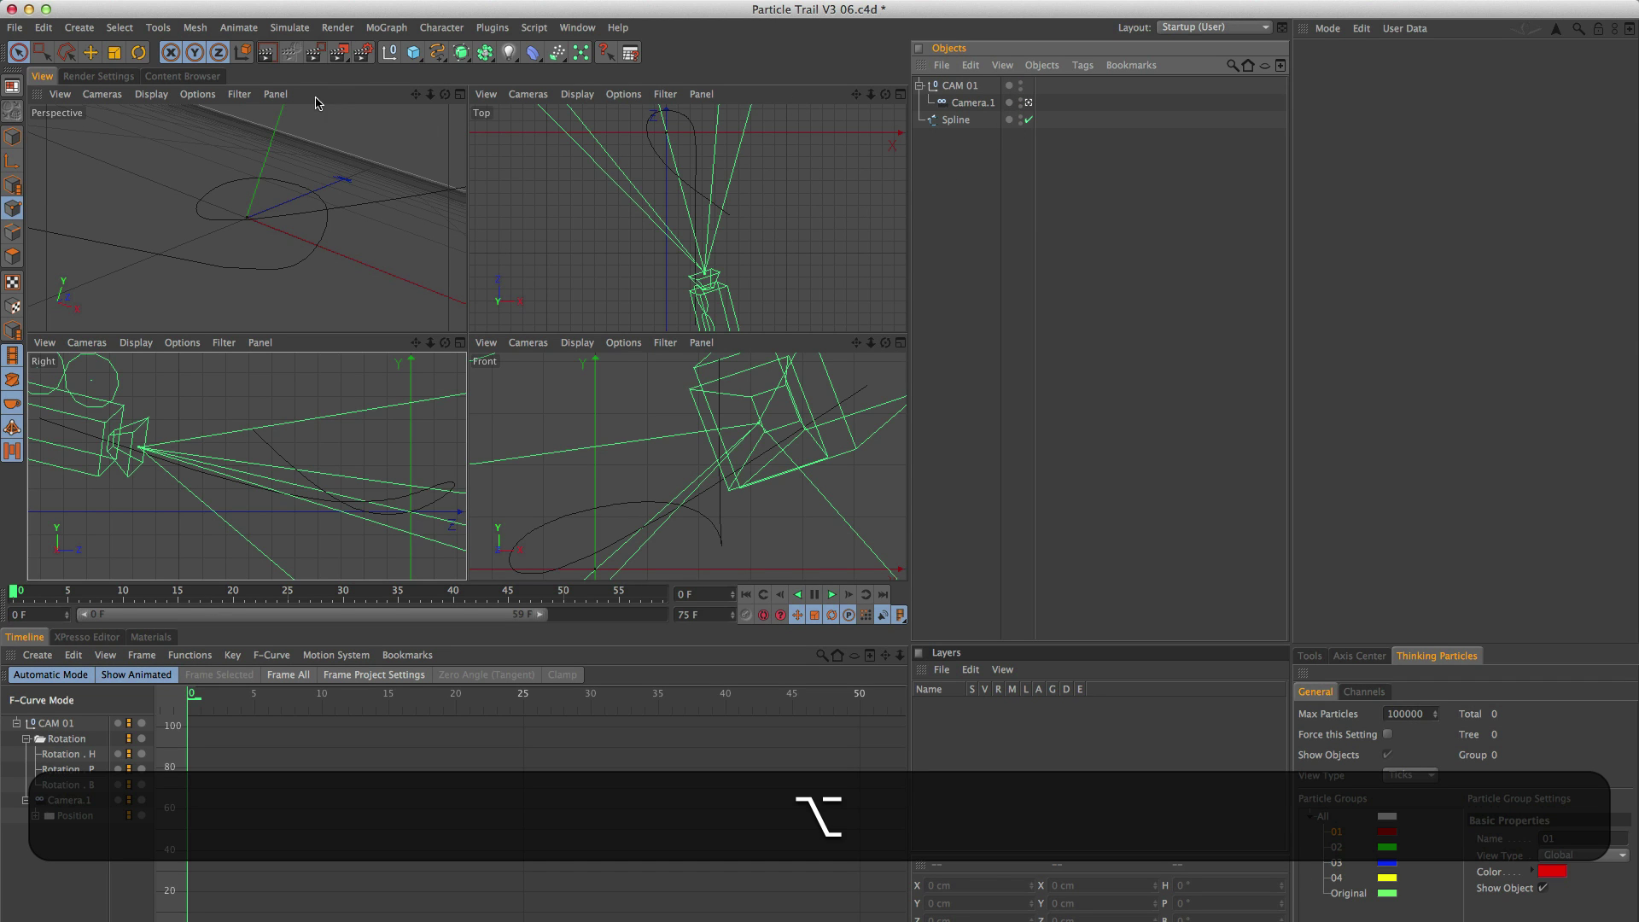
left_click(271, 95)
left_click(306, 179)
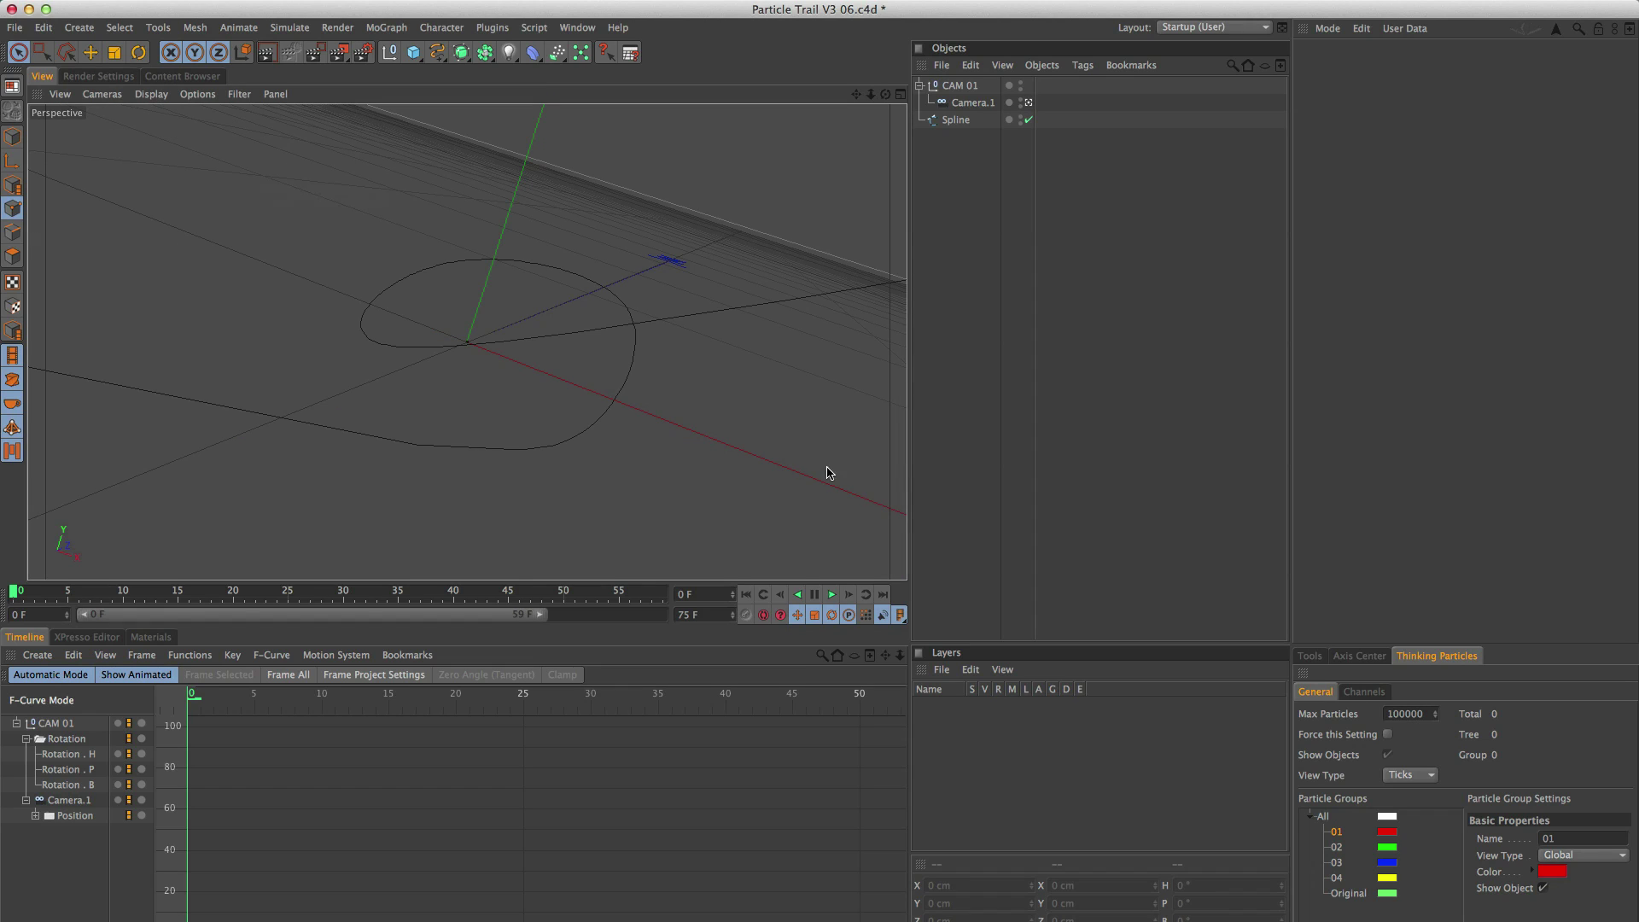
left_click(832, 595)
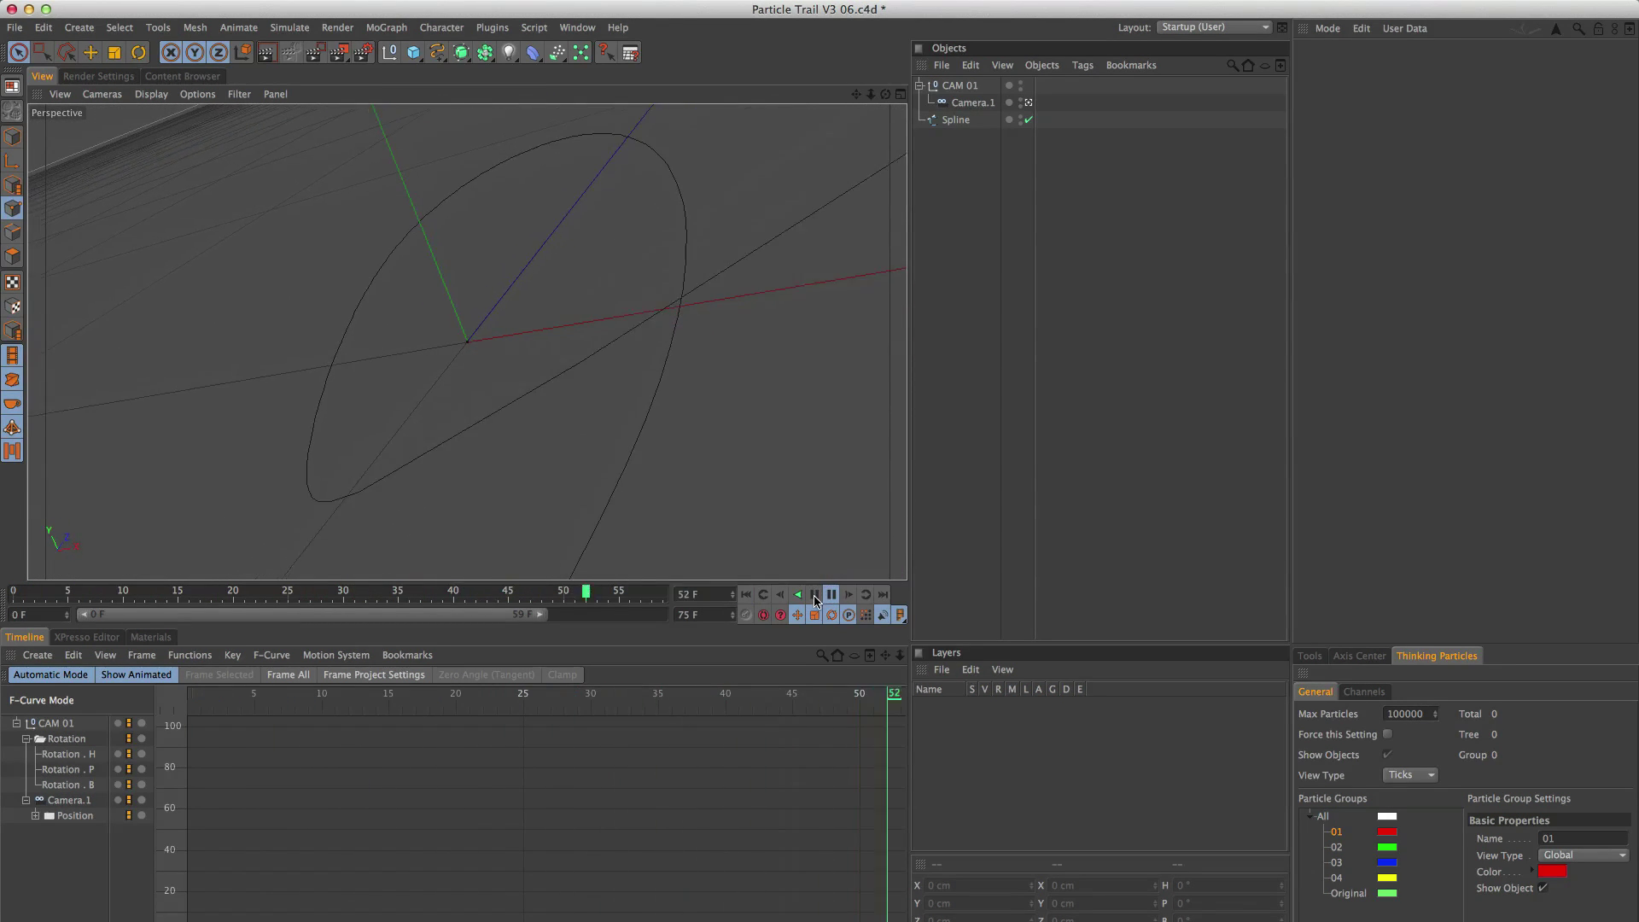
left_click(831, 595)
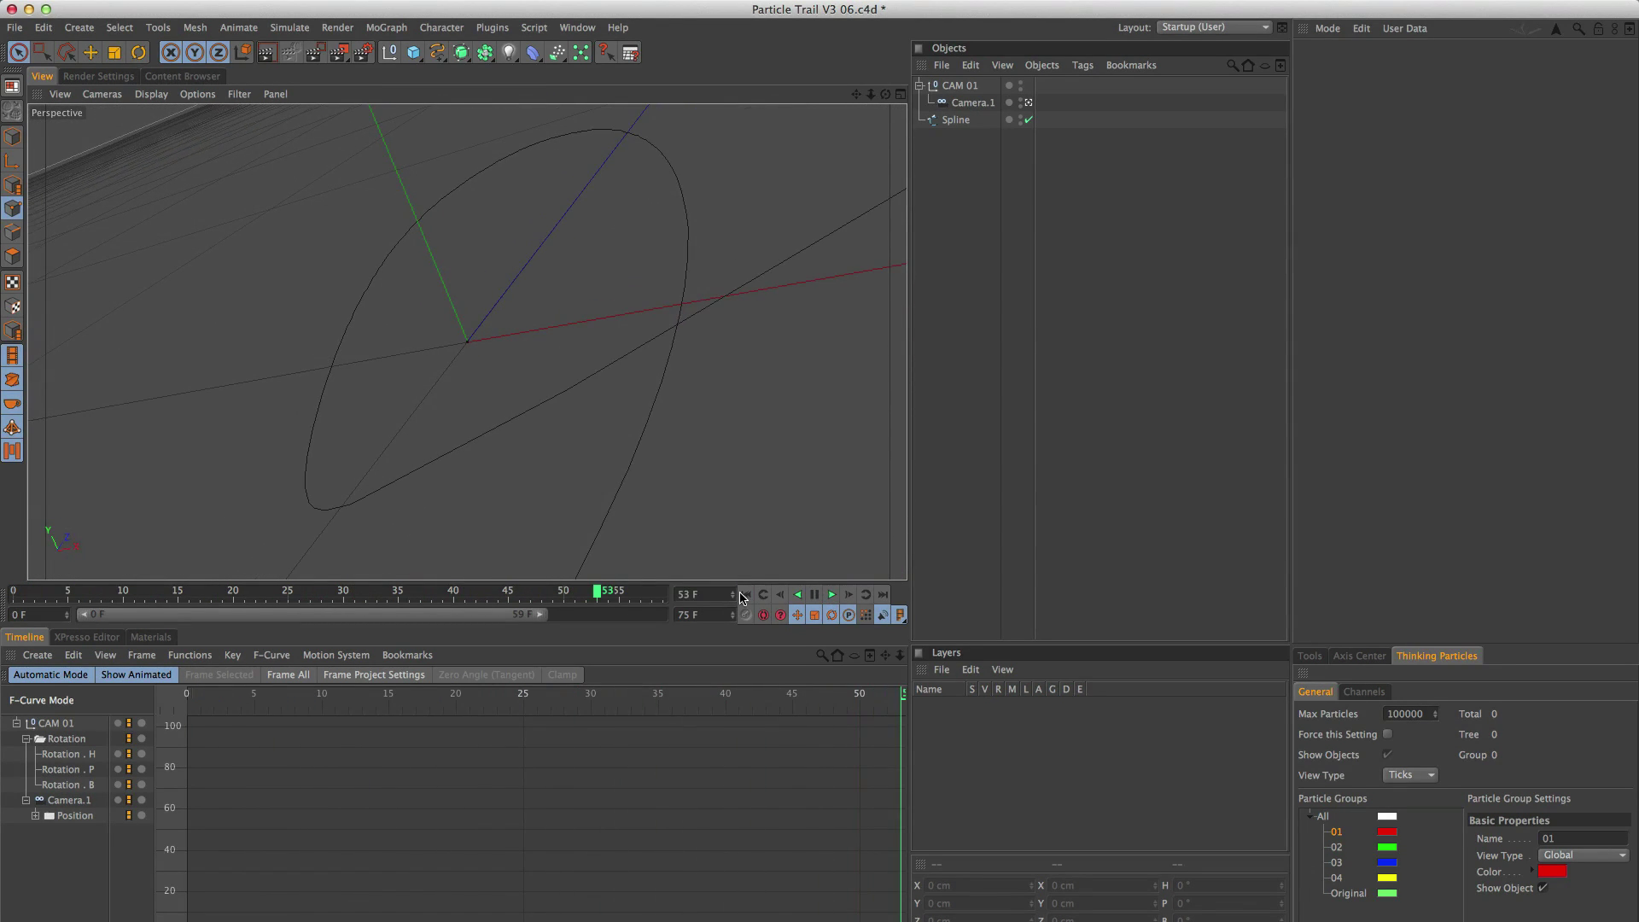
Add a Null below Camera.1 with an Align to Spline tag using Spline as its path.
left_click(746, 595)
left_click(390, 53)
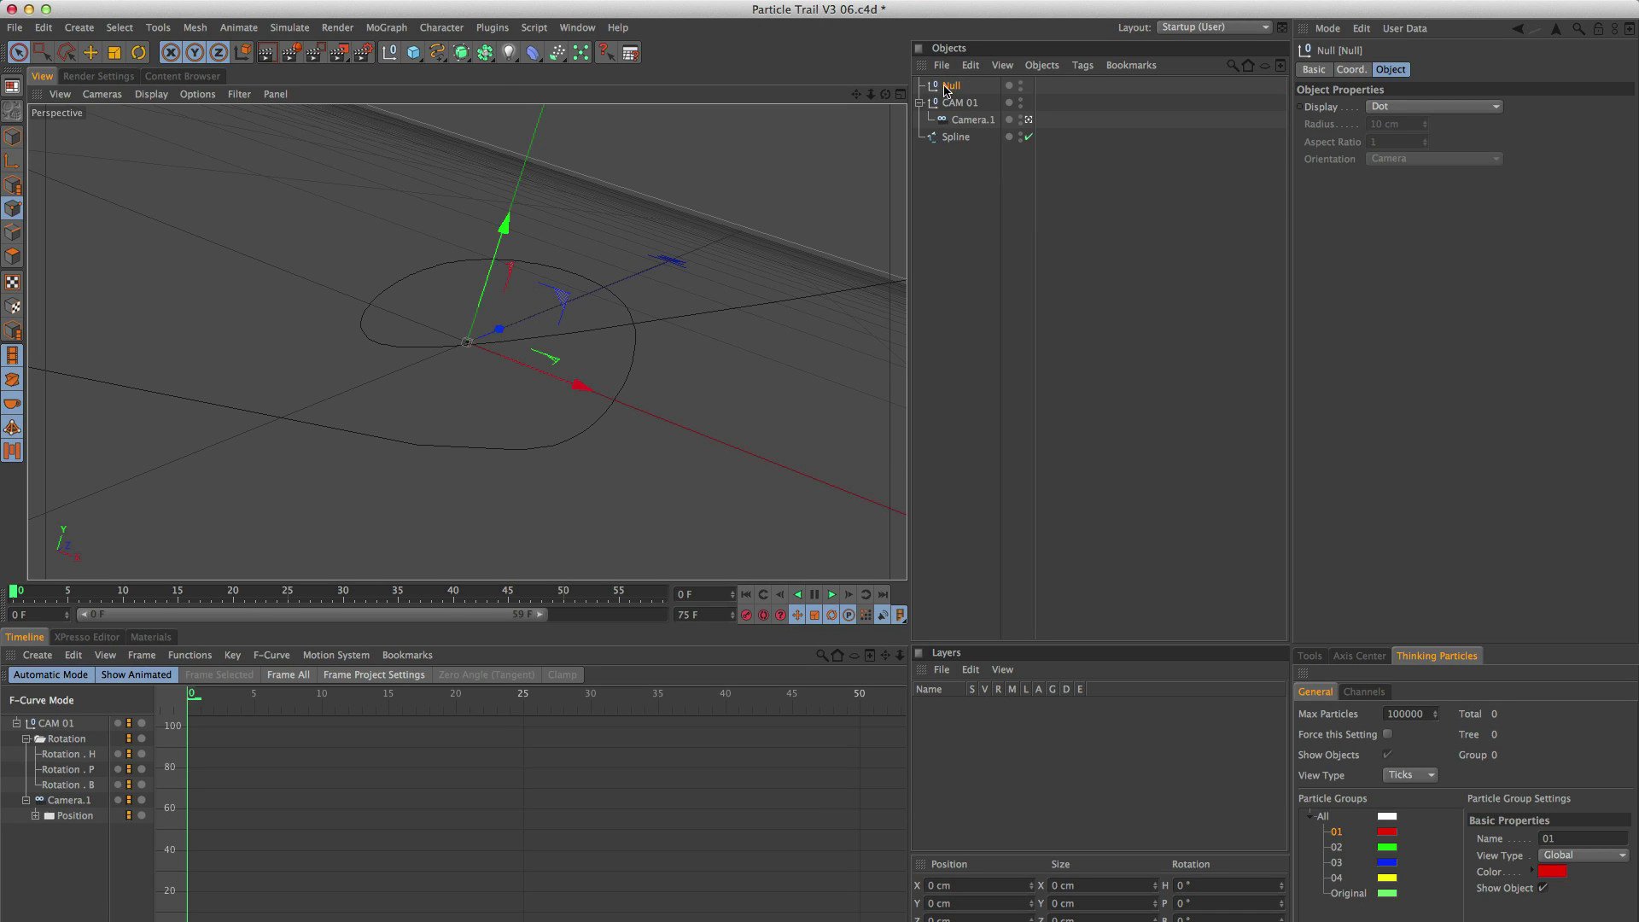
left_click_drag(949, 86, 957, 135)
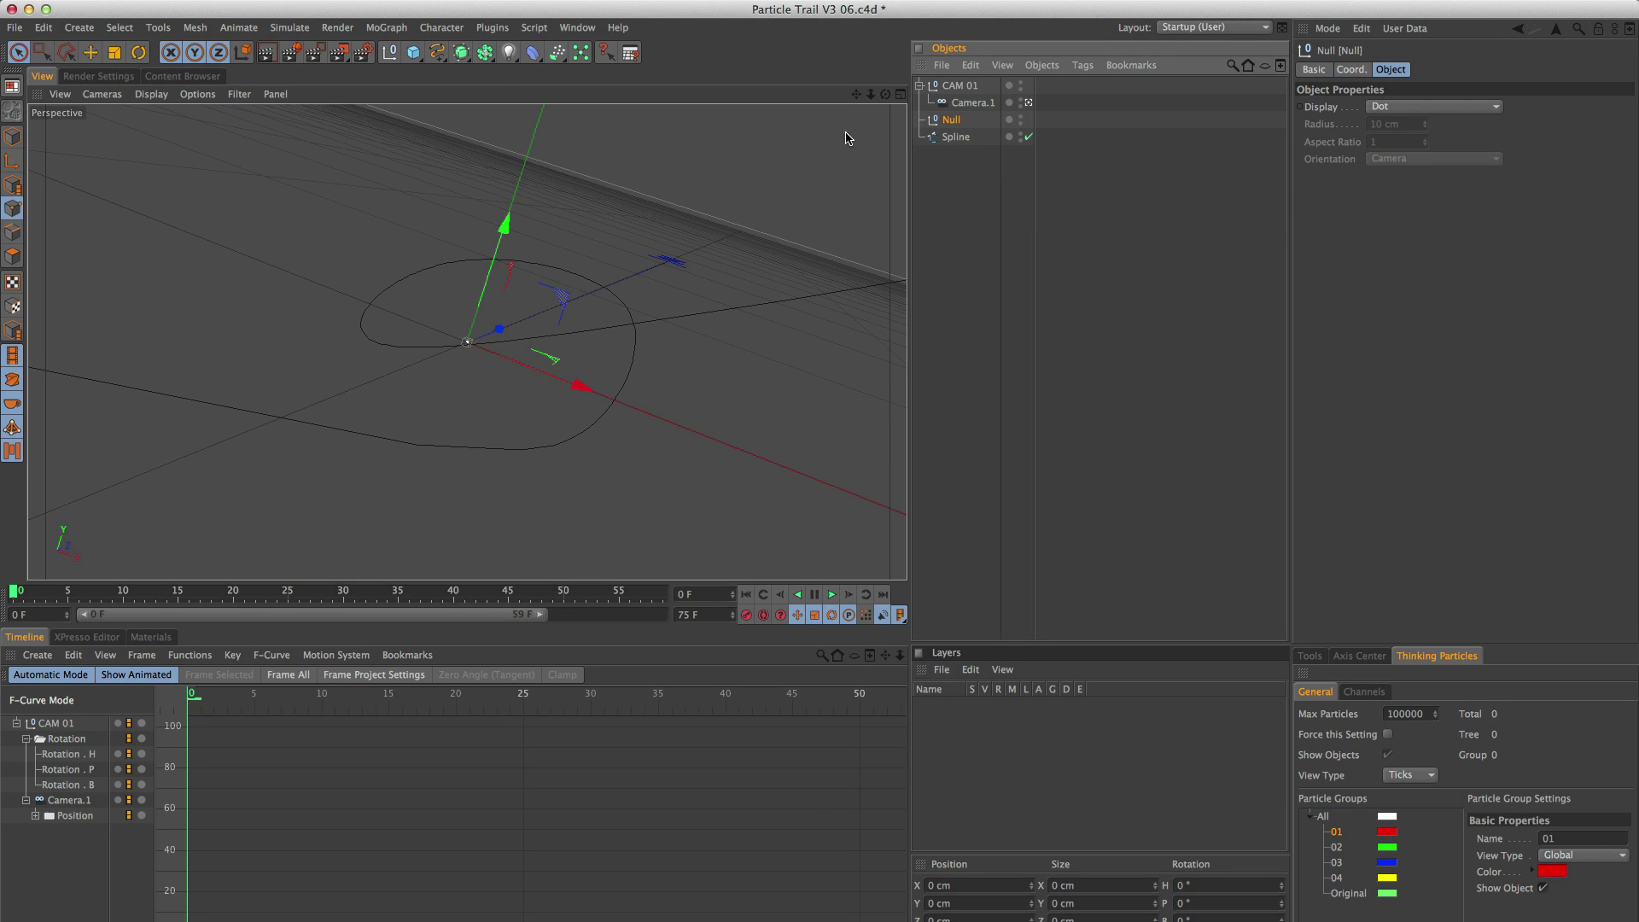
left_click(1081, 66)
mouse_move(1224, 100)
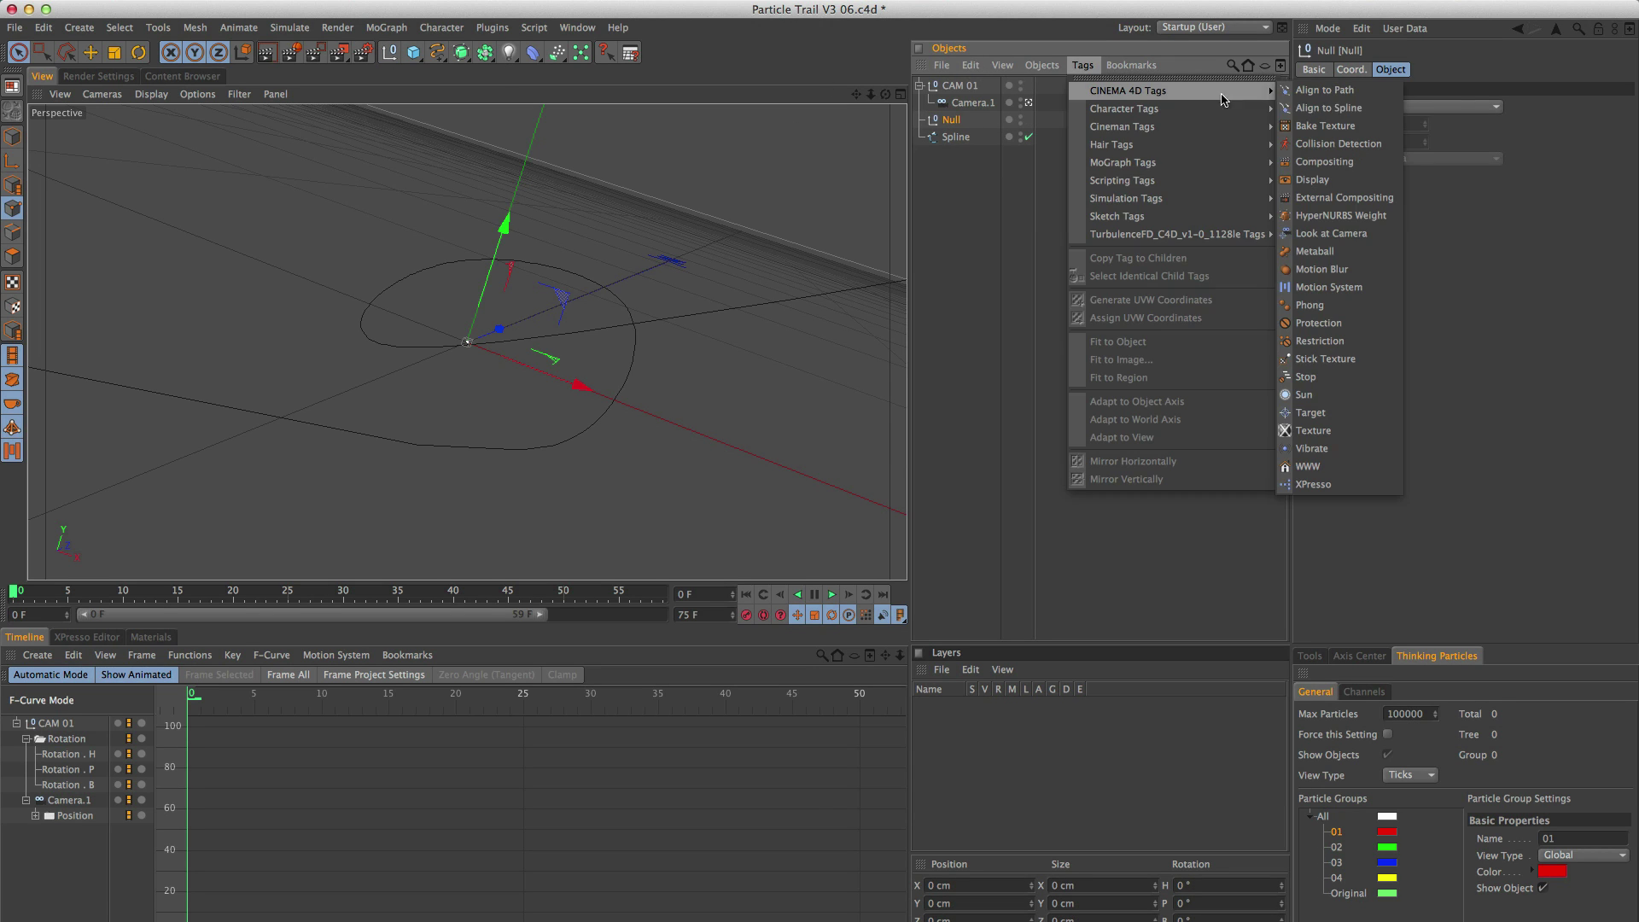
left_click(1326, 108)
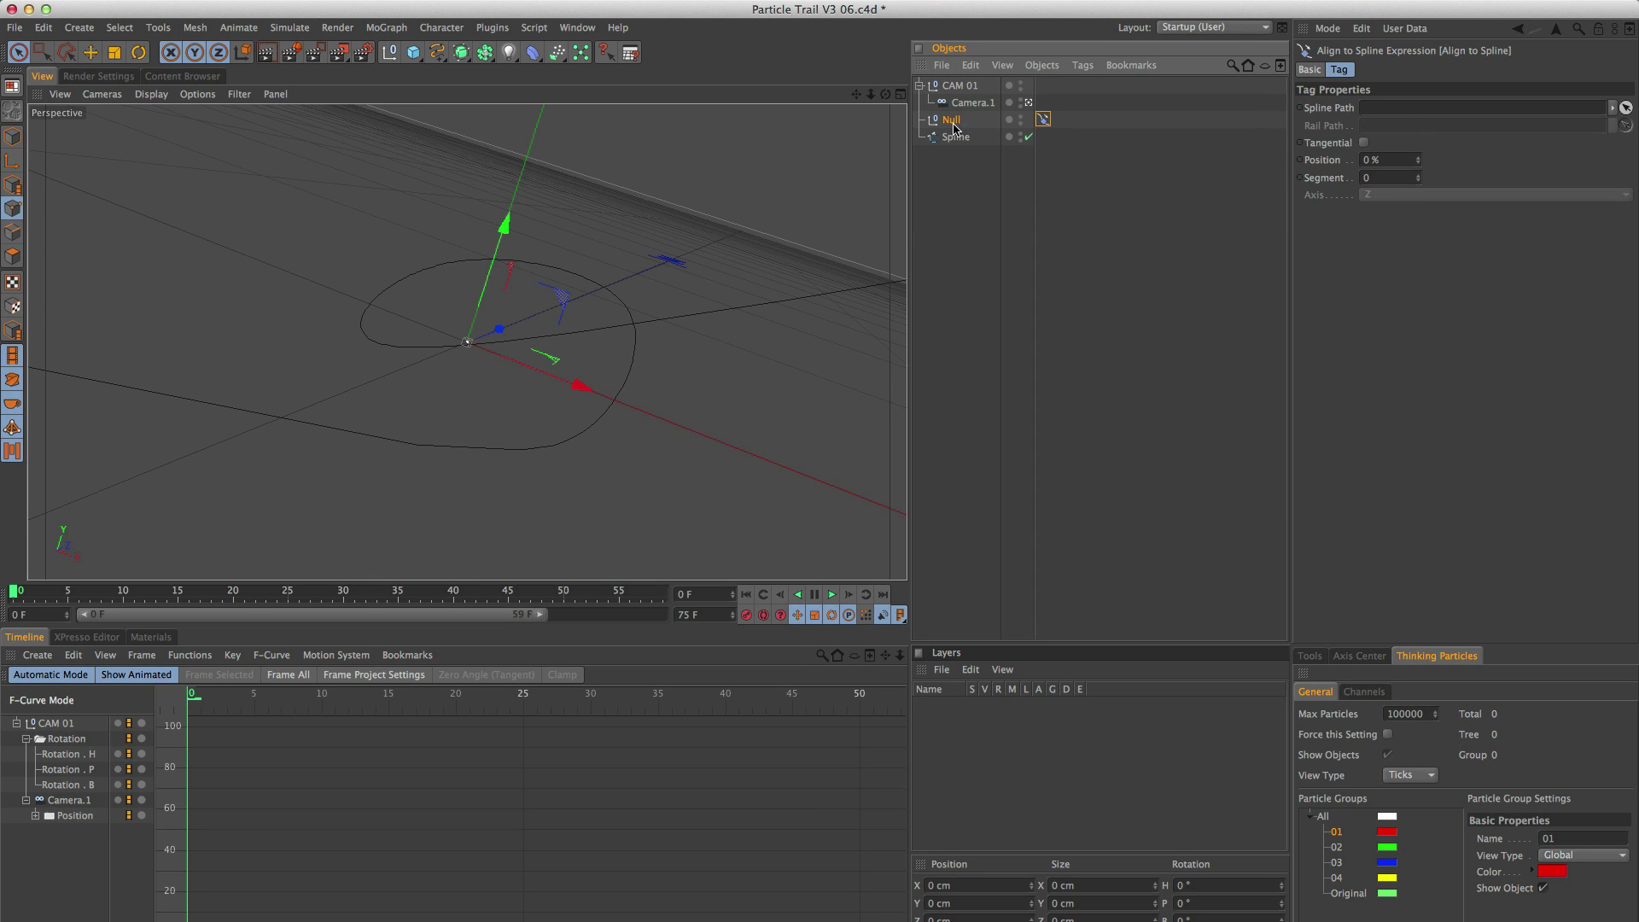
left_click_drag(957, 138, 1392, 108)
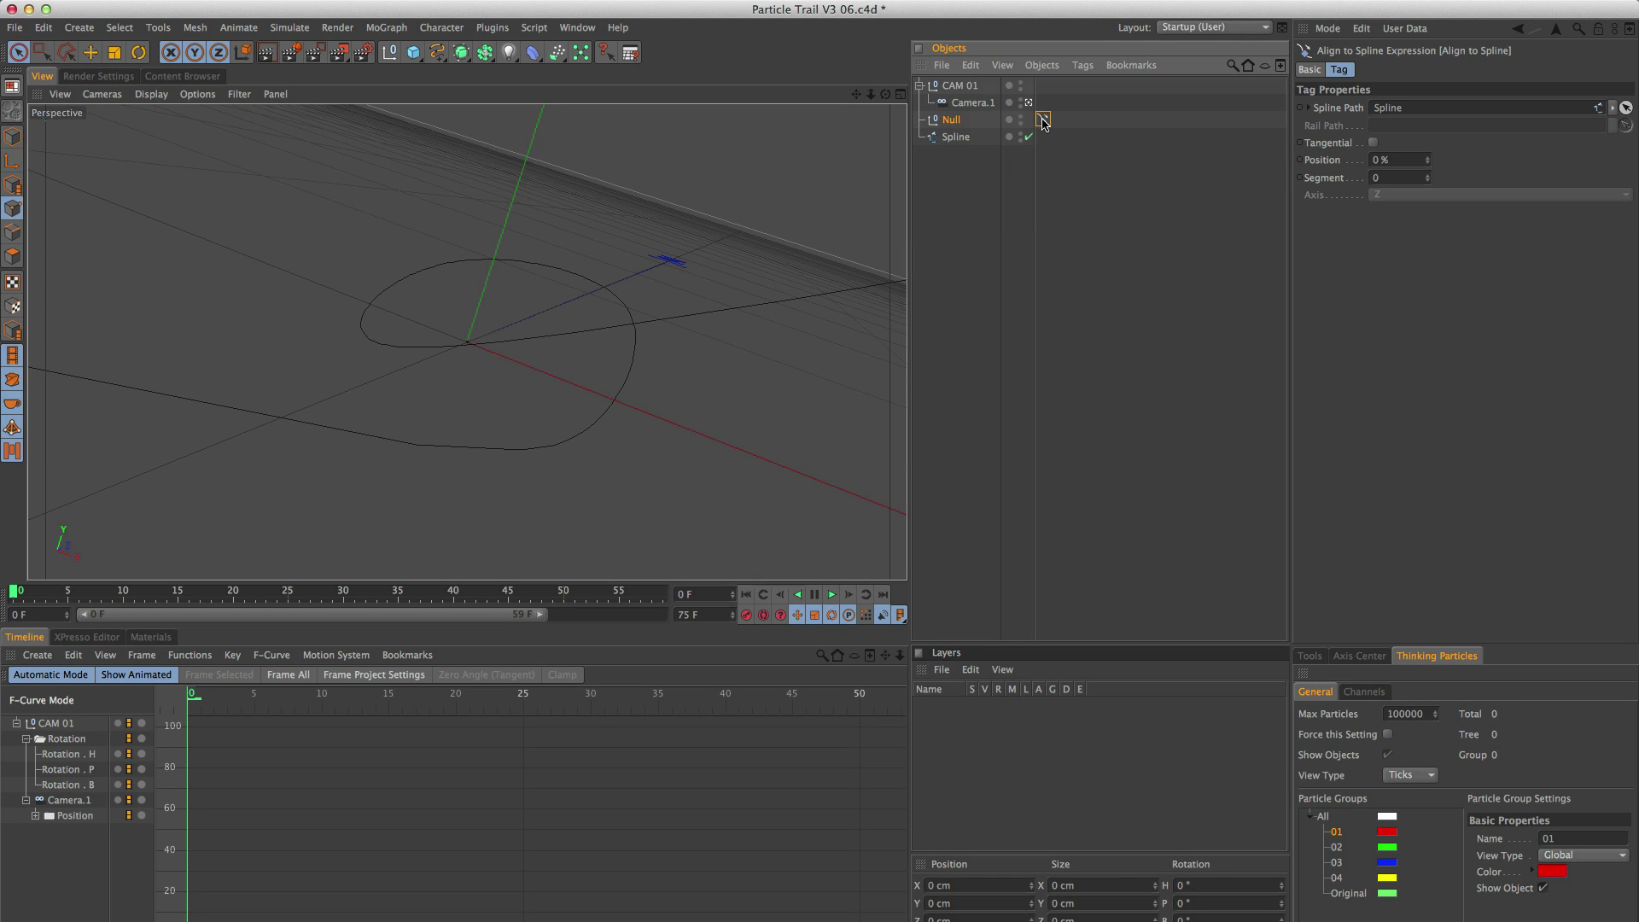
Keyframe the tag's Position at 0% on frame 0 and 100% on frame 50.
key("super")
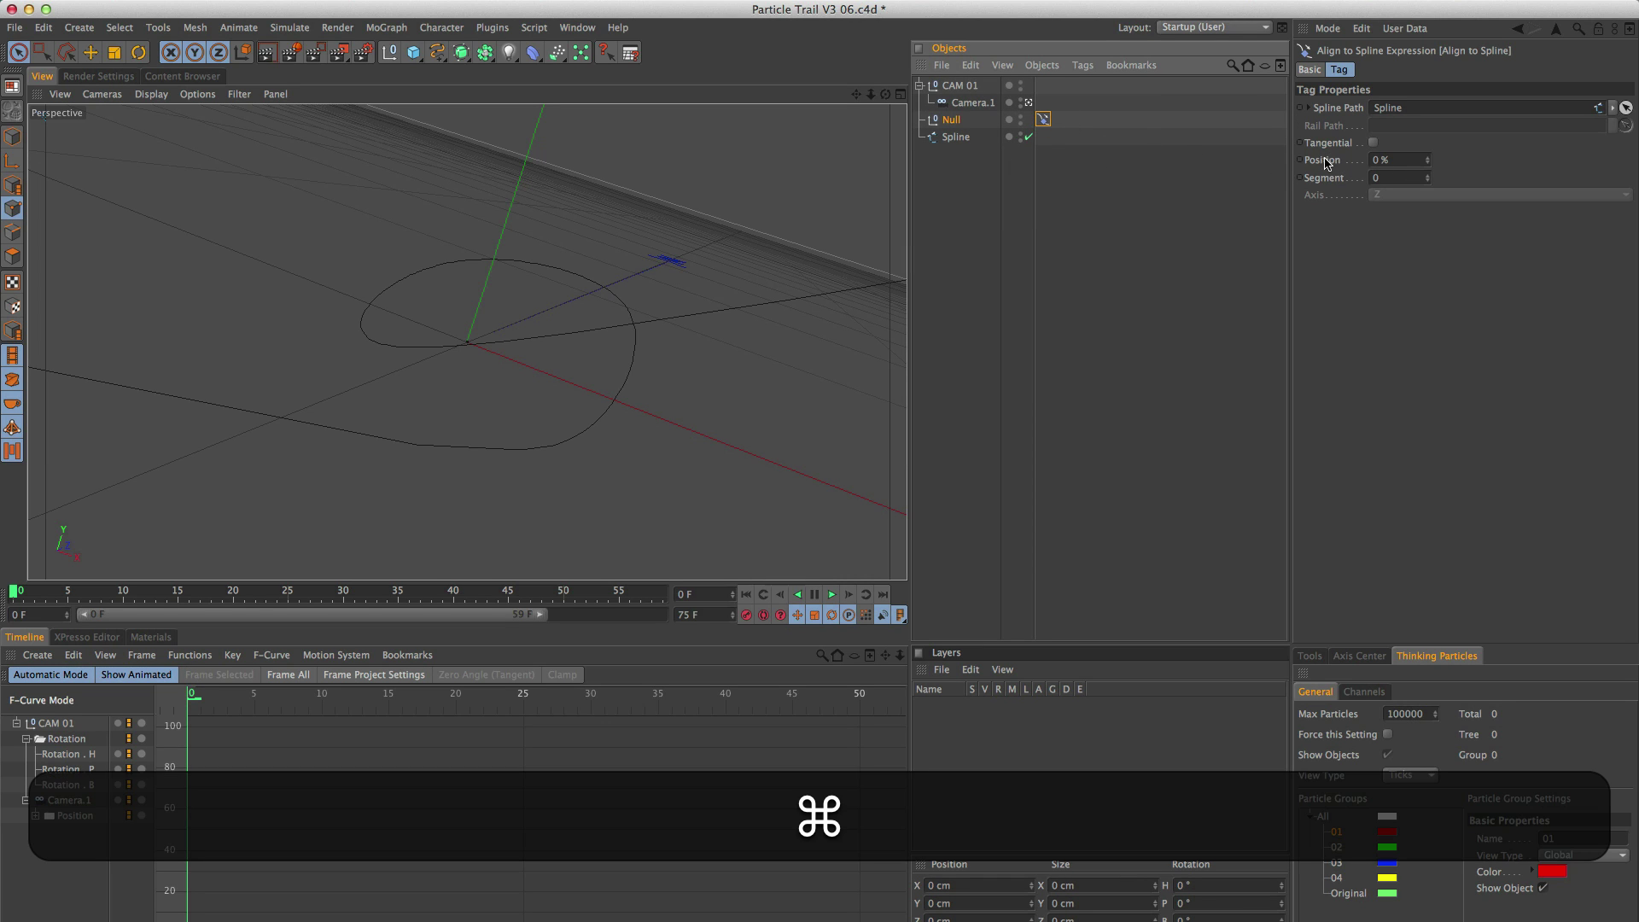
left_click(1301, 160, "super")
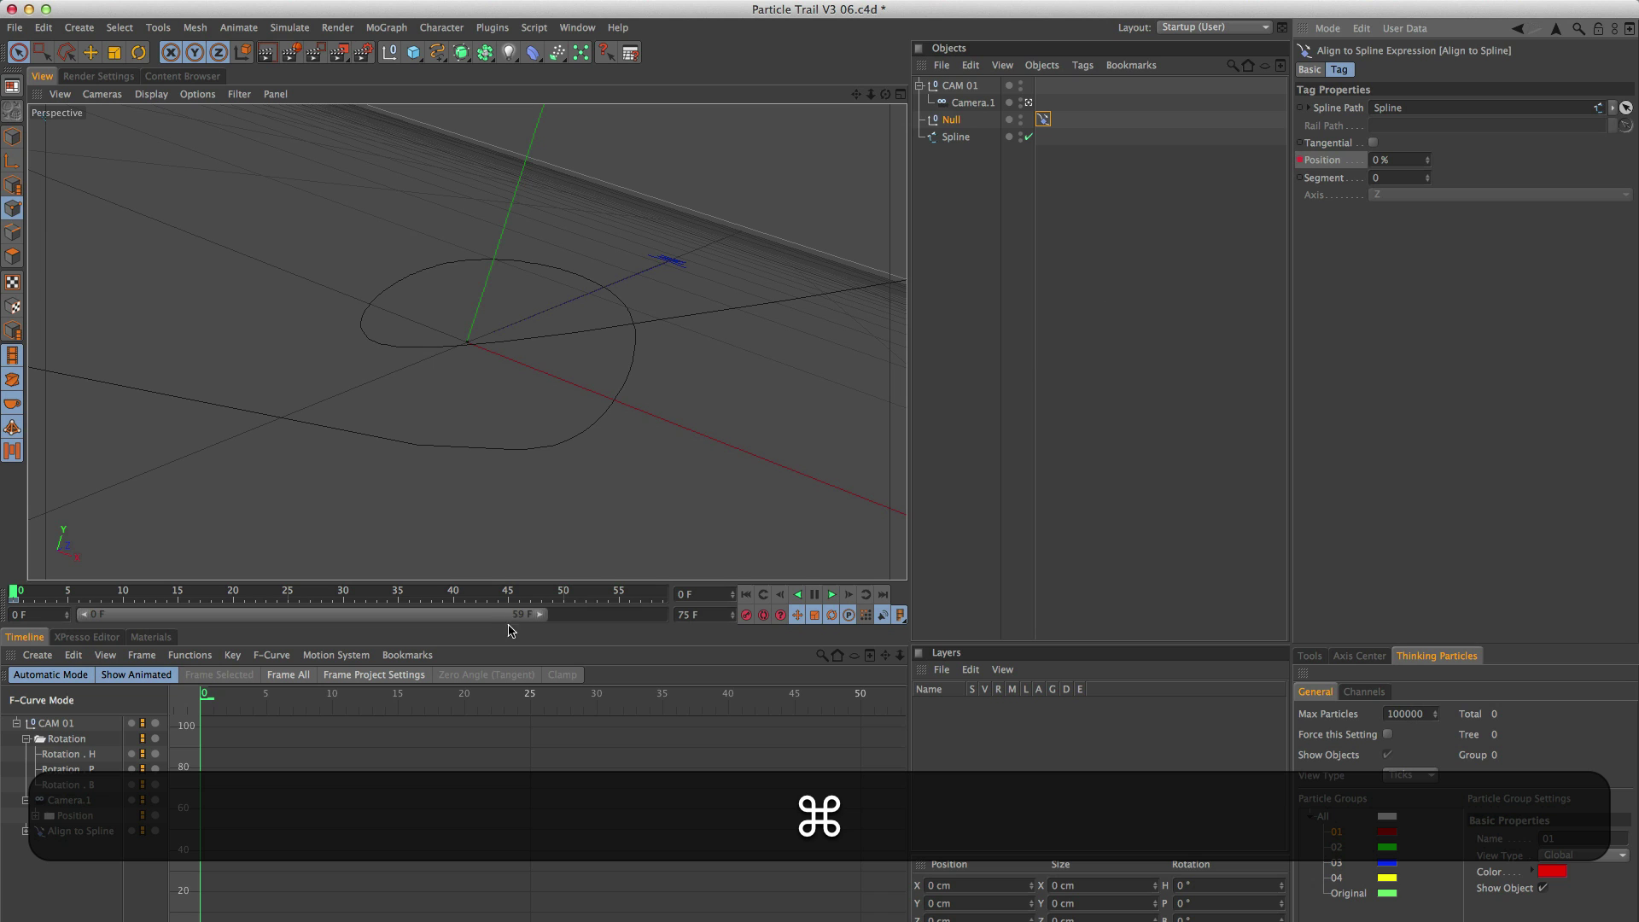
left_click_drag(597, 701, 867, 701)
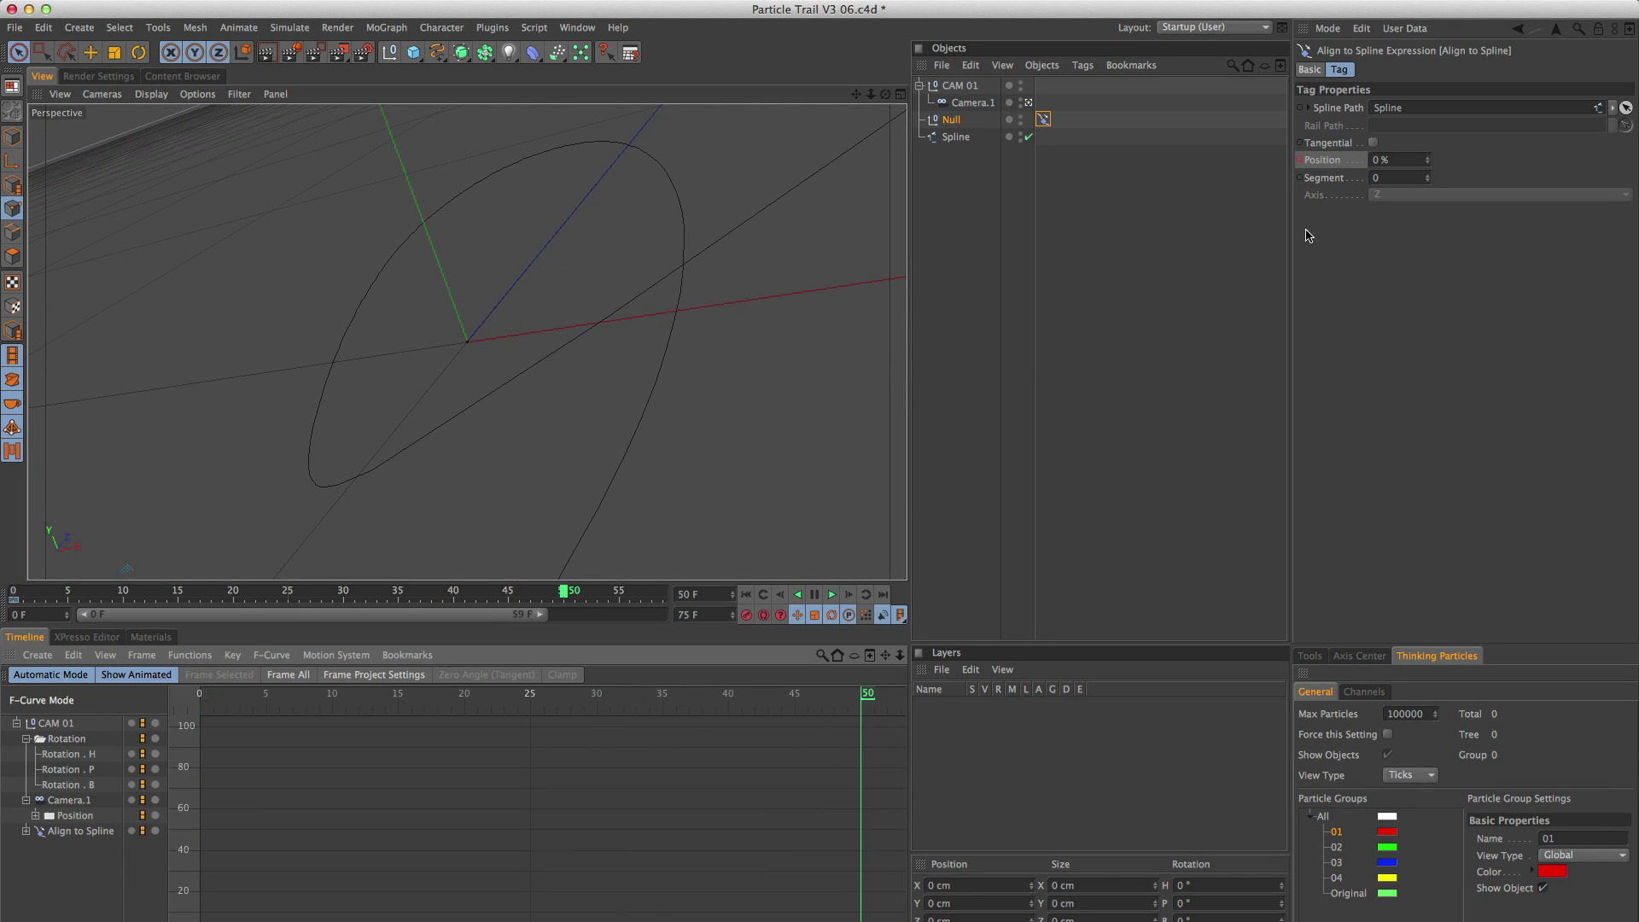
left_click(1379, 161)
type("100")
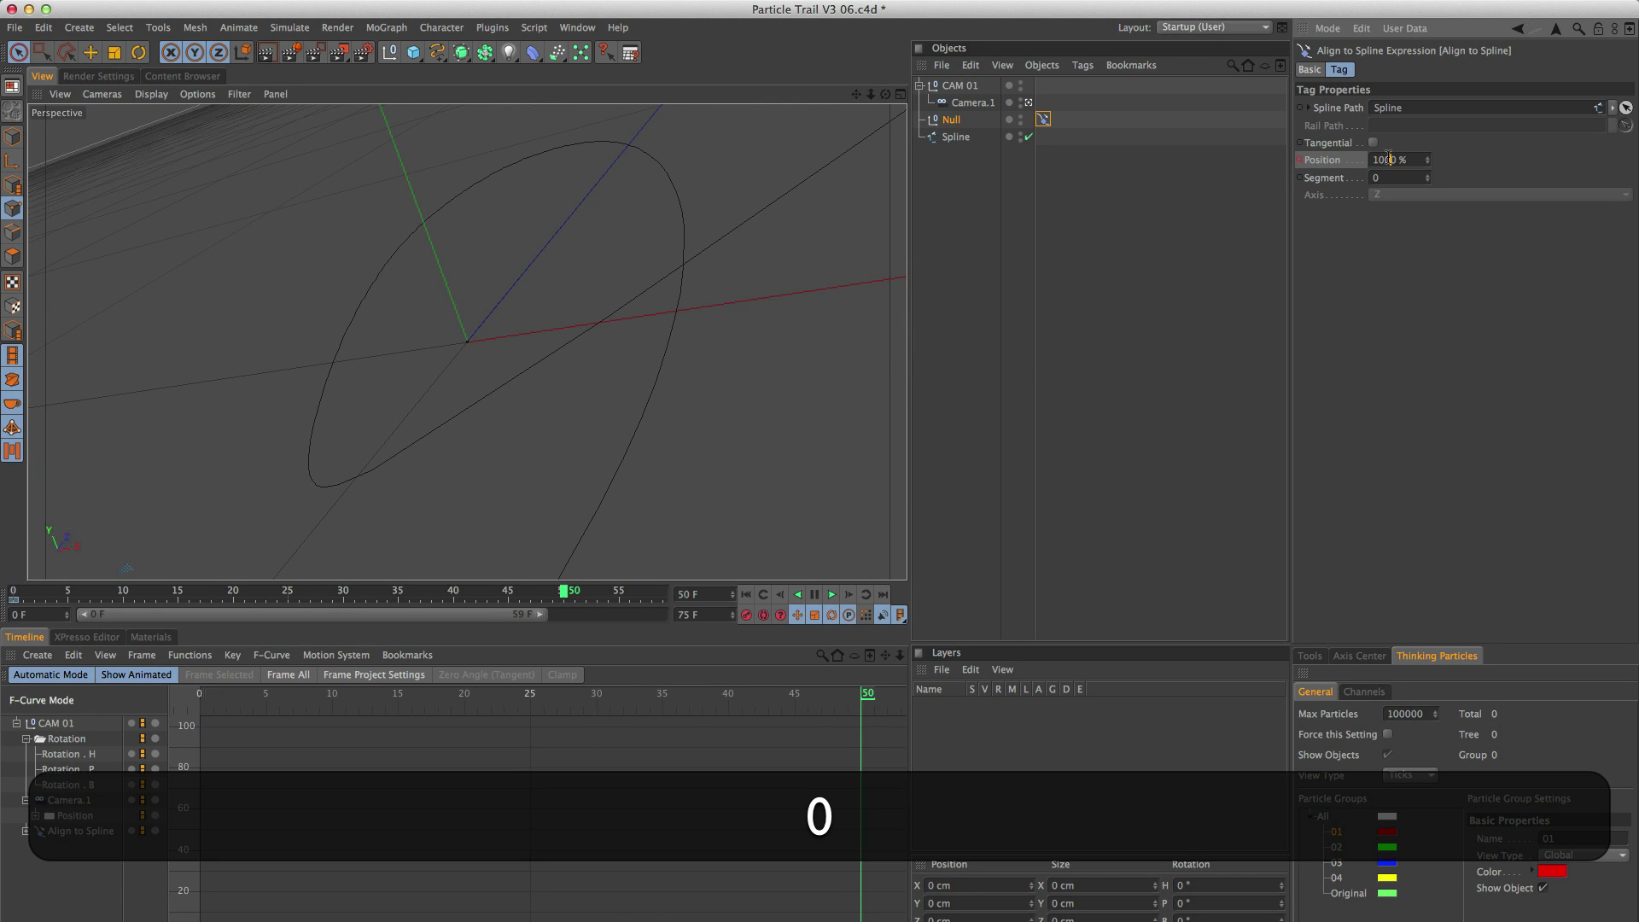
key("BackSpace")
key("Return")
key("super+Return")
left_click(1298, 159, "super")
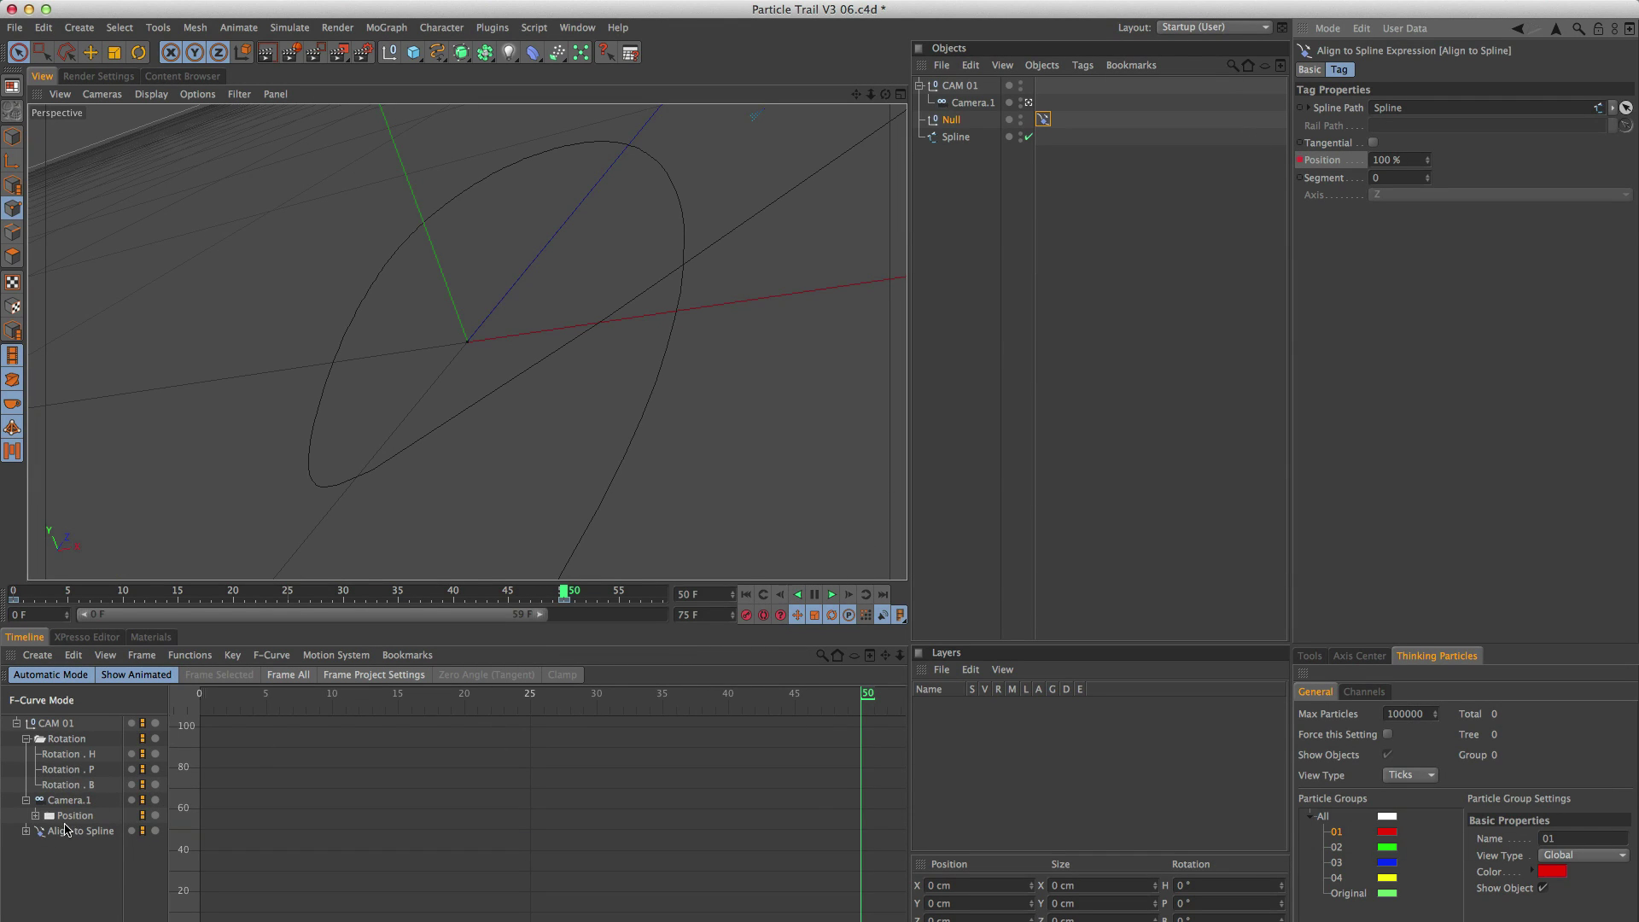
Set both Position keys to Linear interpolation for constant speed along the spline.
left_click(75, 831)
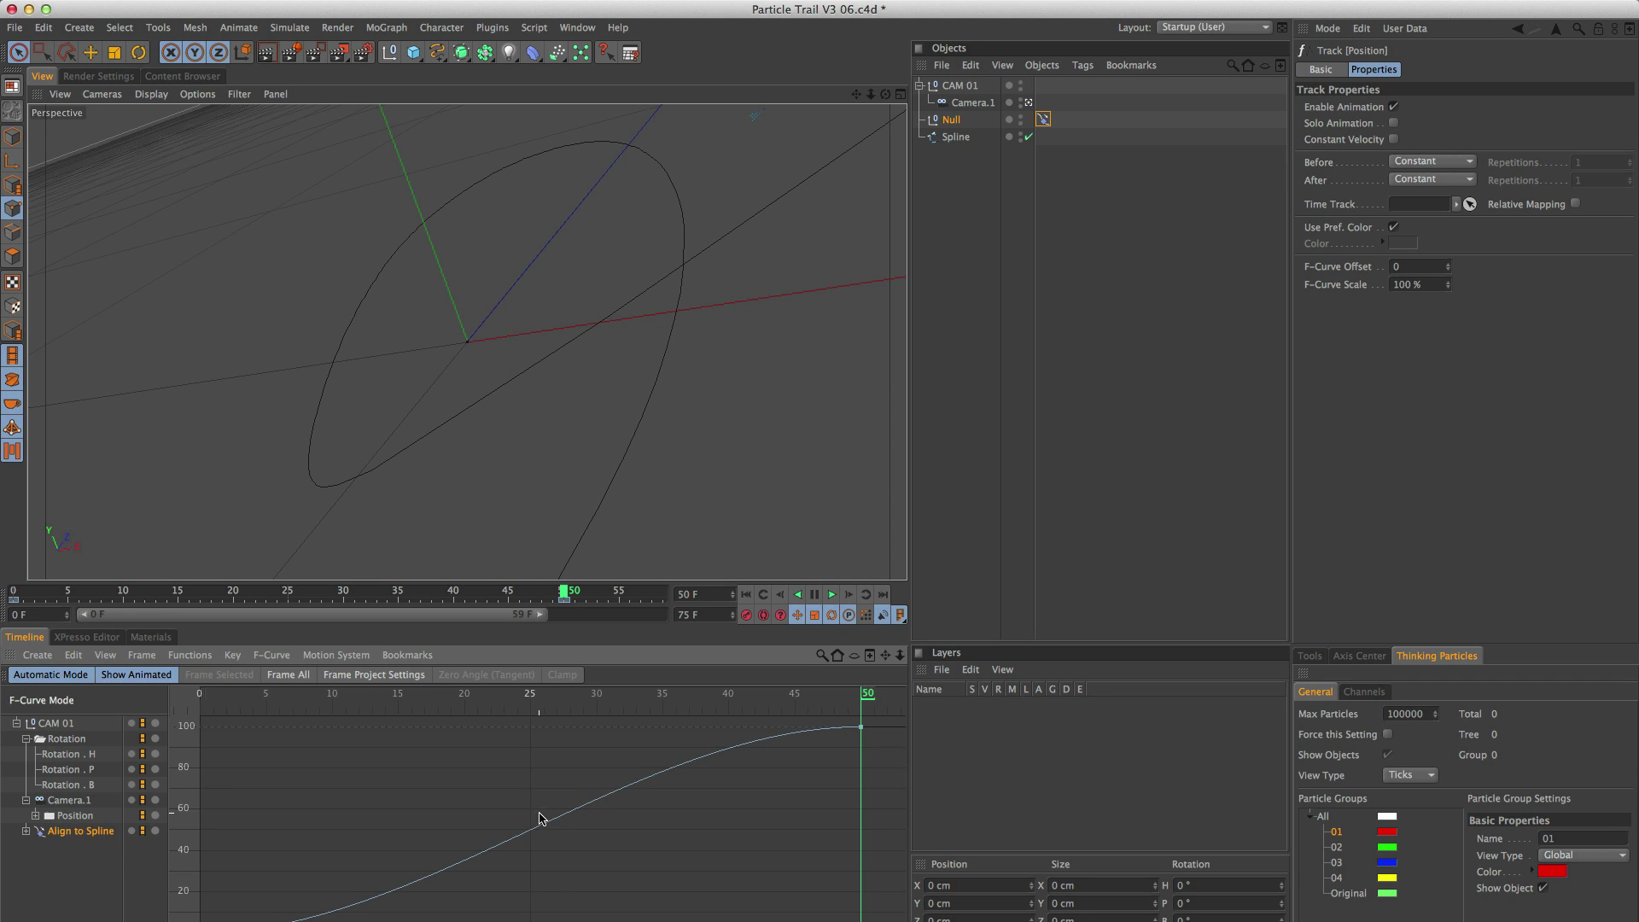
key("h")
key("super+a")
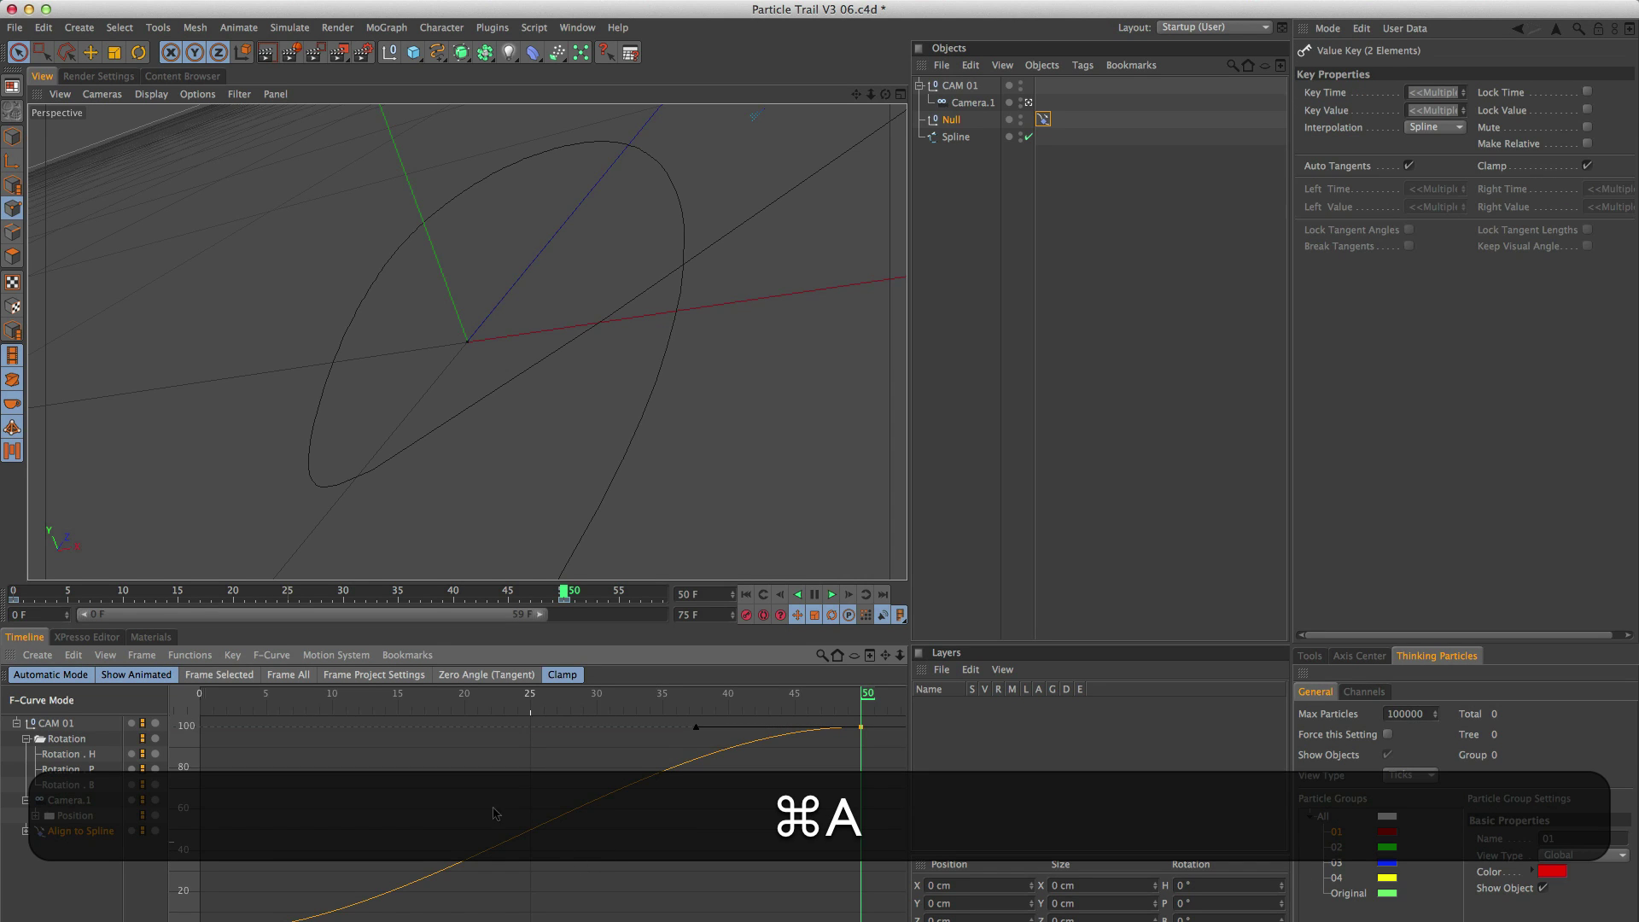
left_click(233, 656)
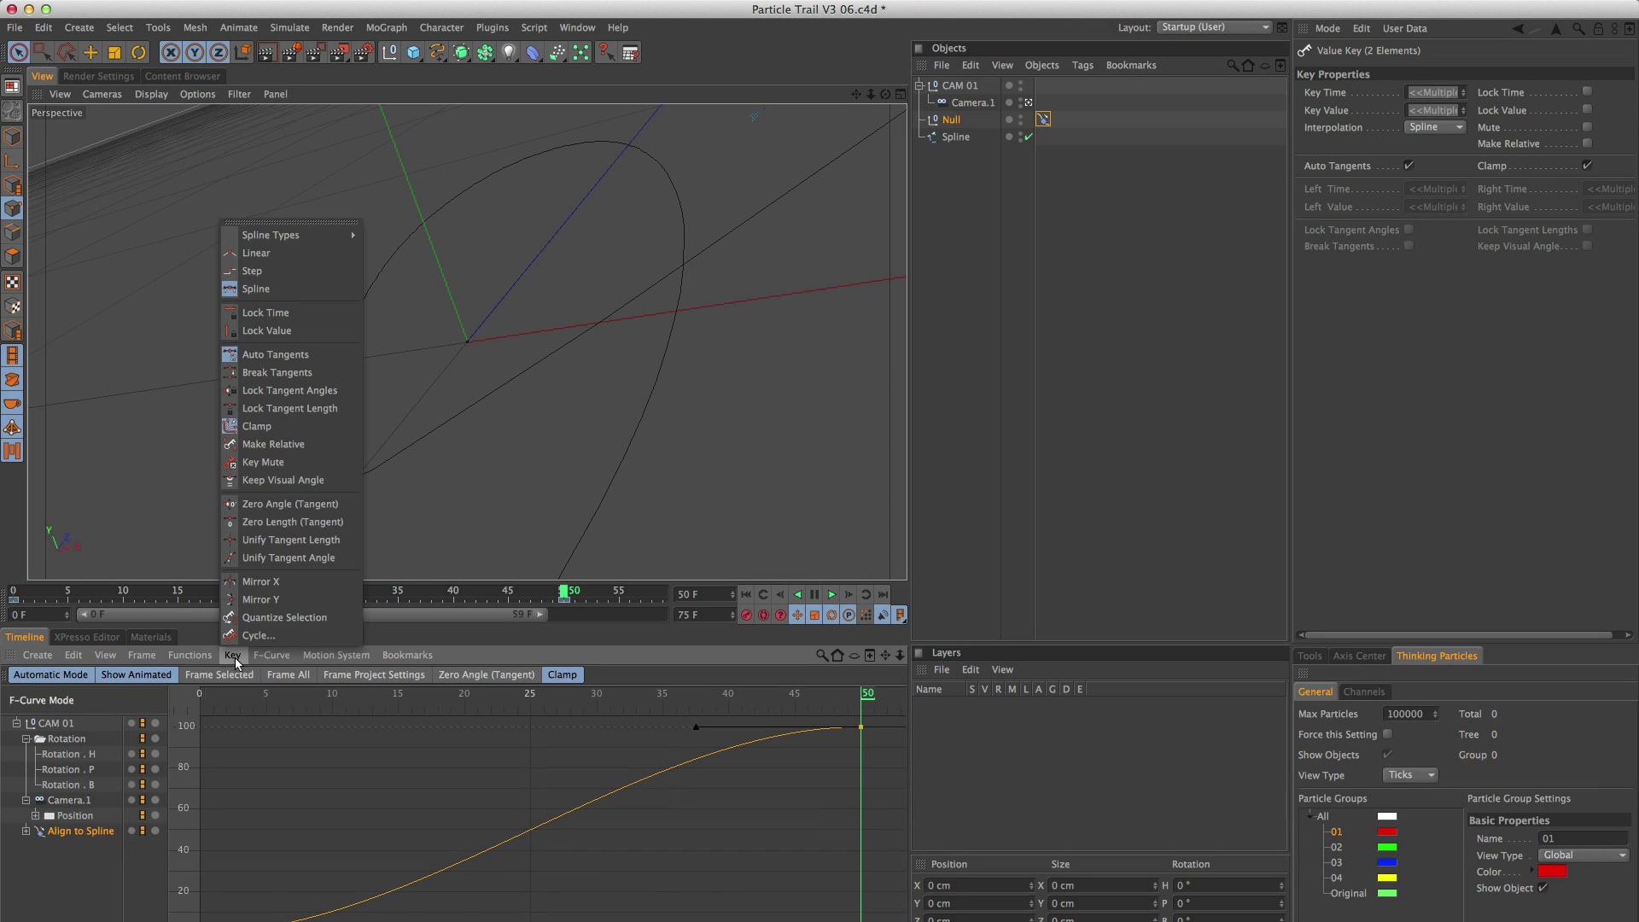
left_click(273, 253)
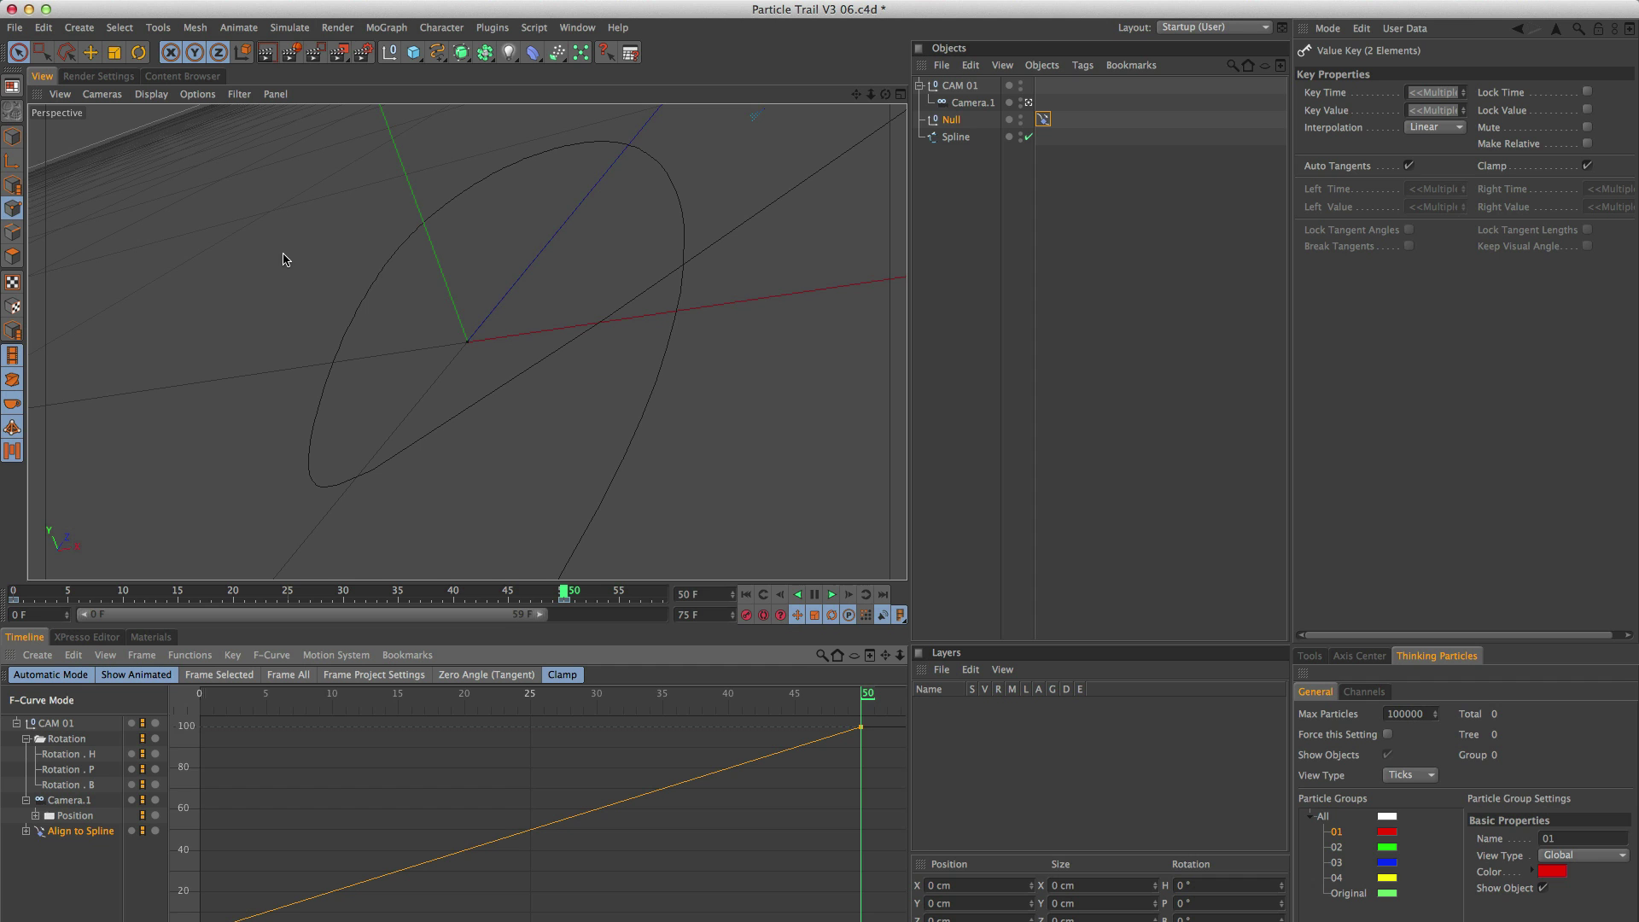
Play back the linear movement from frame 0 and reselect the Null.
left_click(746, 594)
left_click(831, 594)
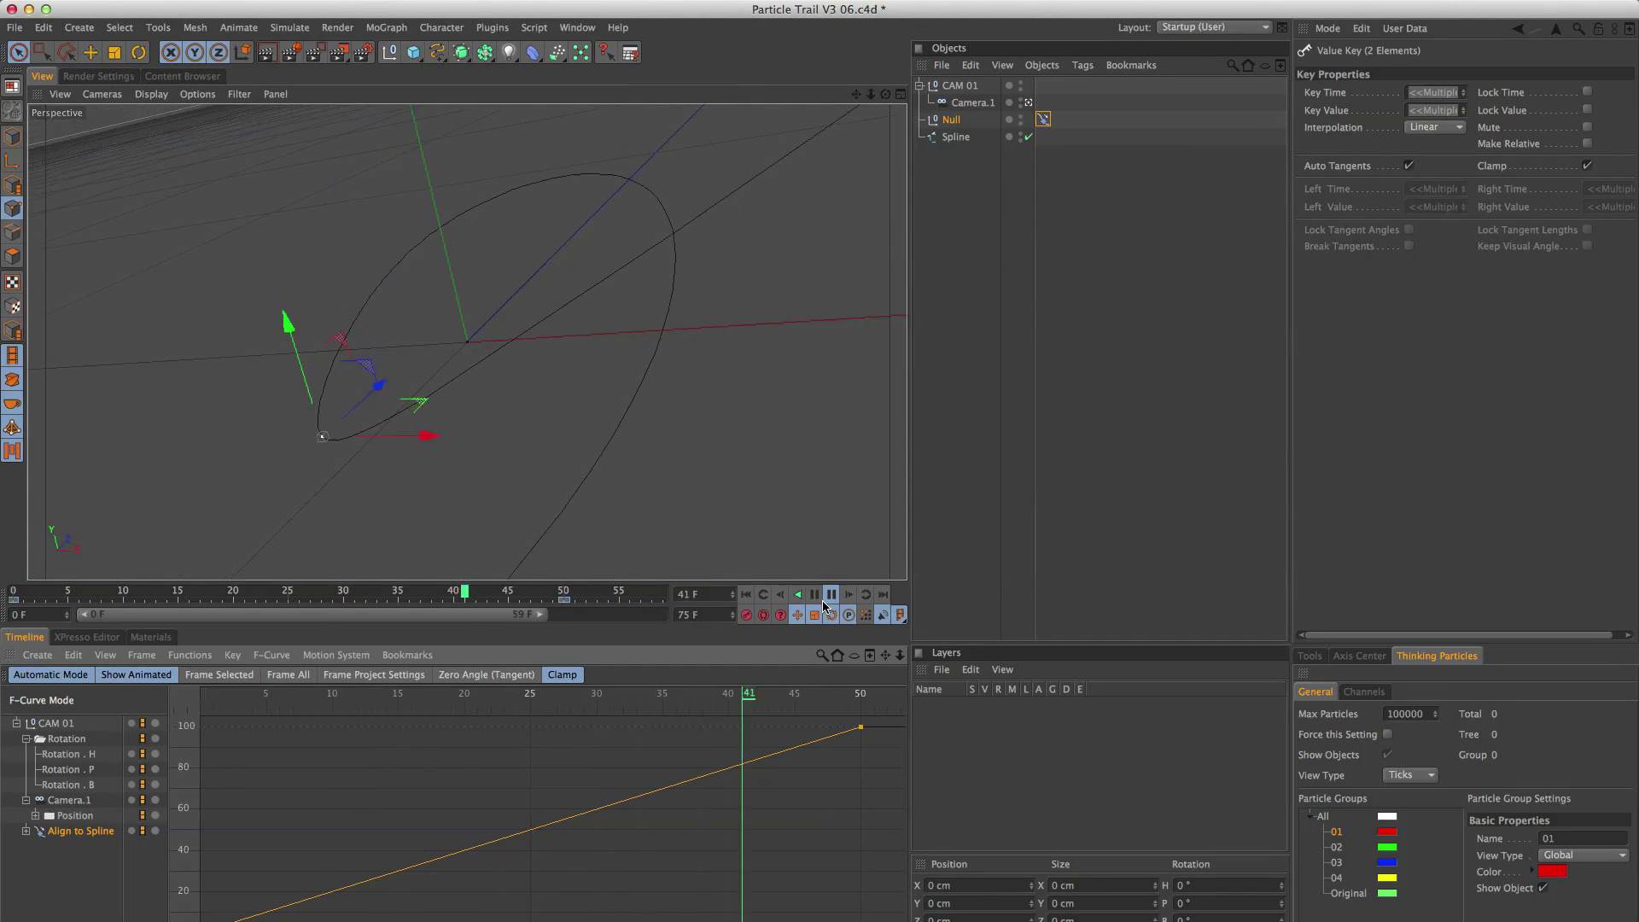
left_click(746, 594)
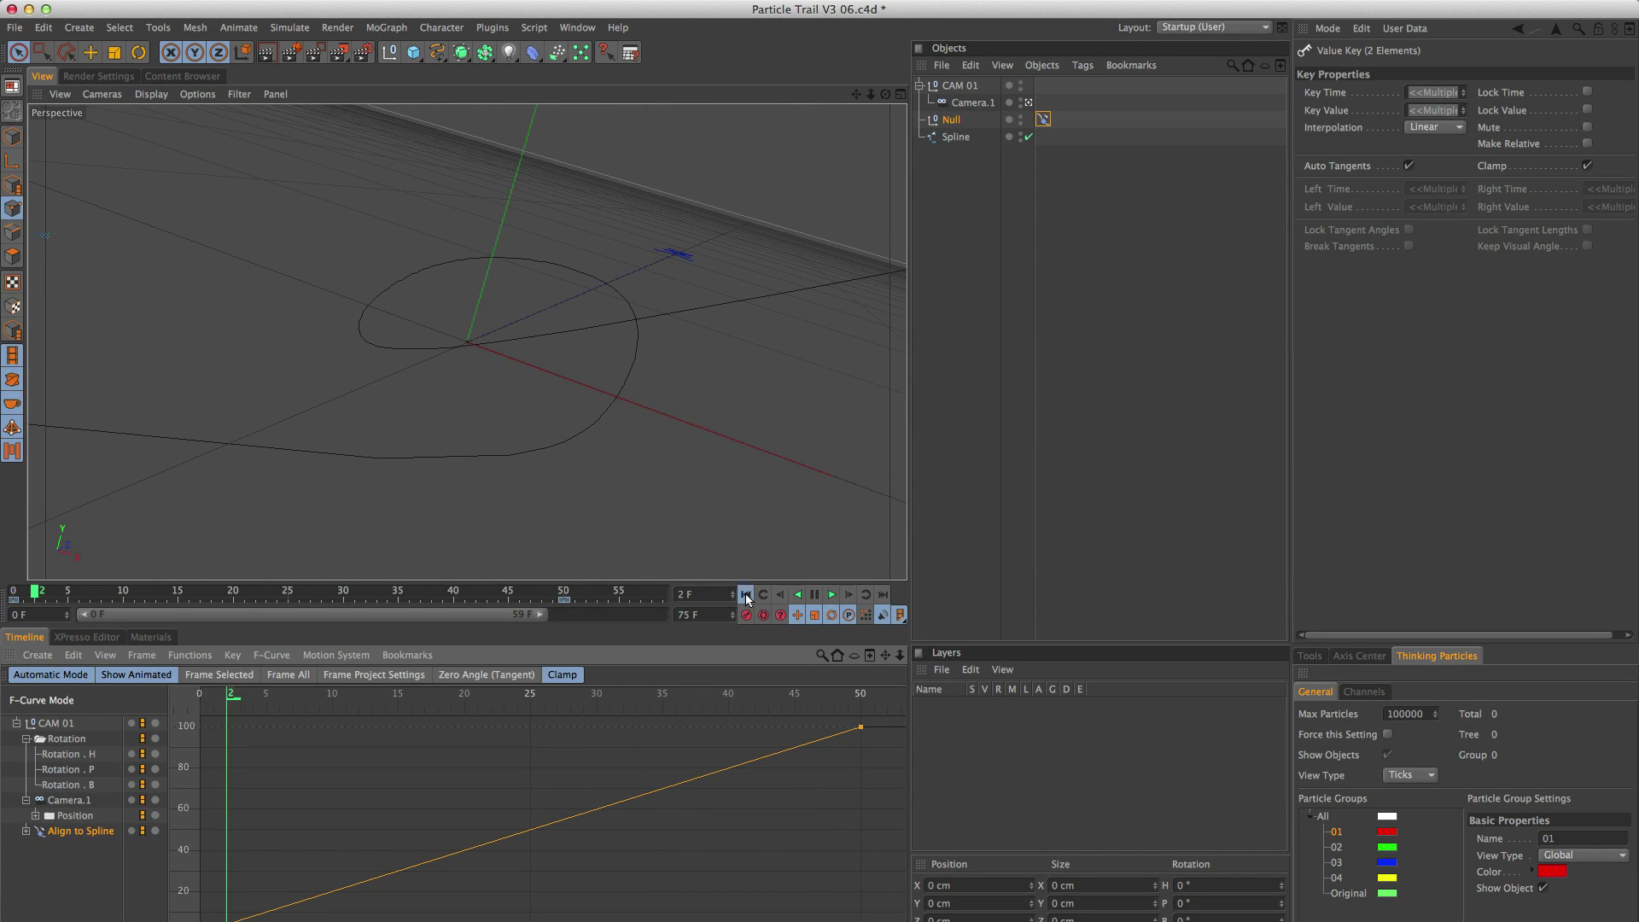
left_click(746, 594)
left_click(955, 175)
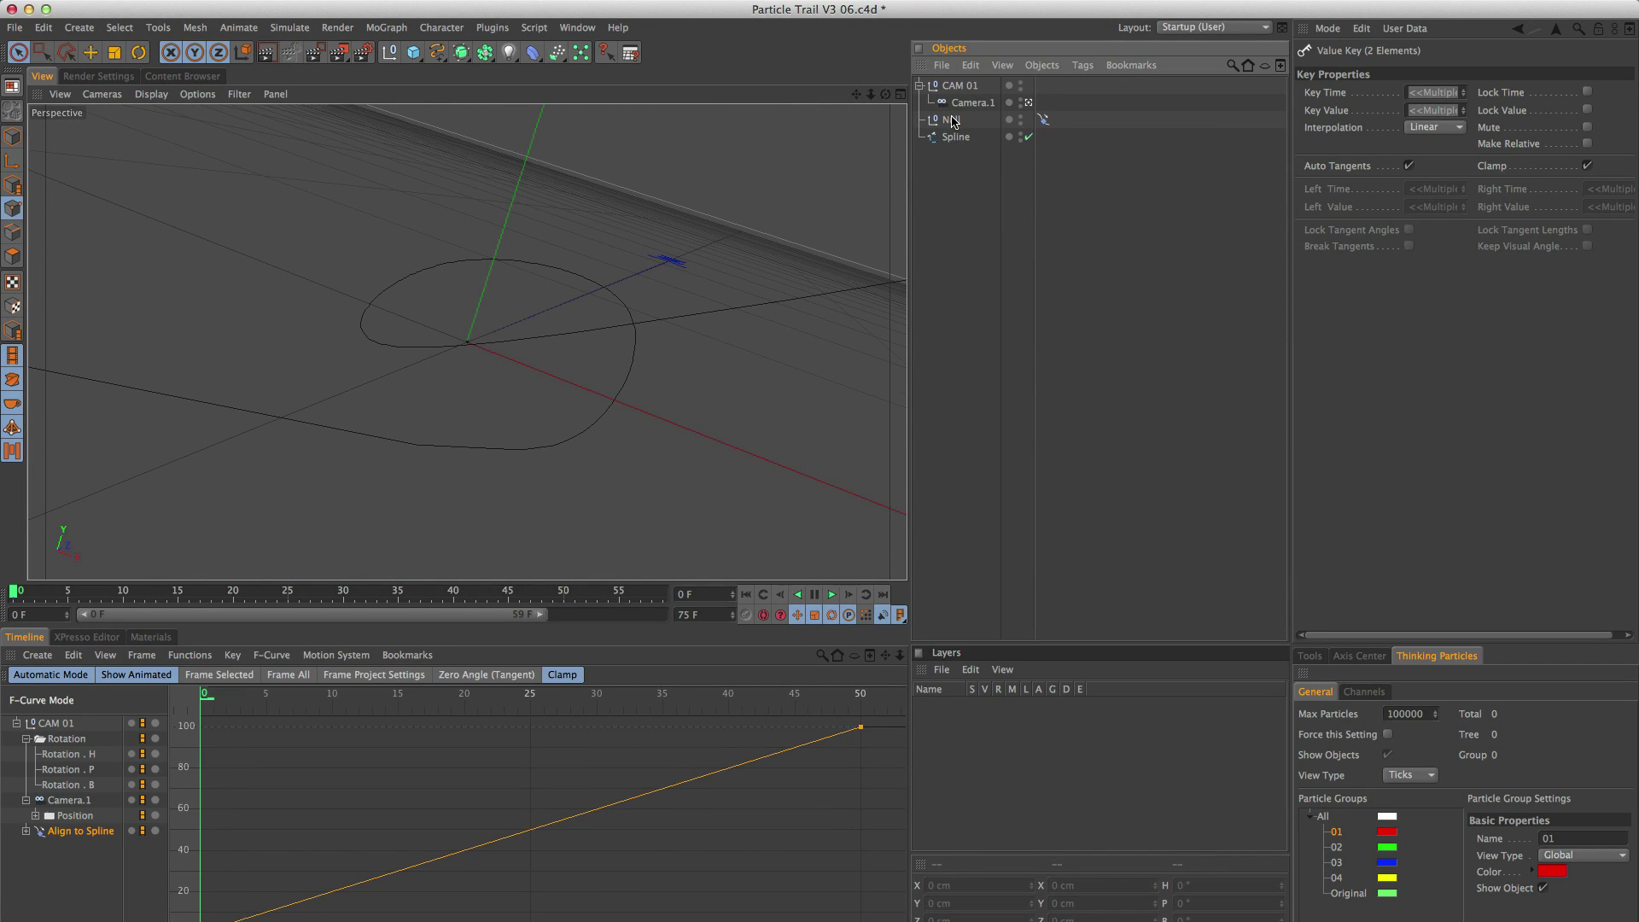
left_click(953, 120)
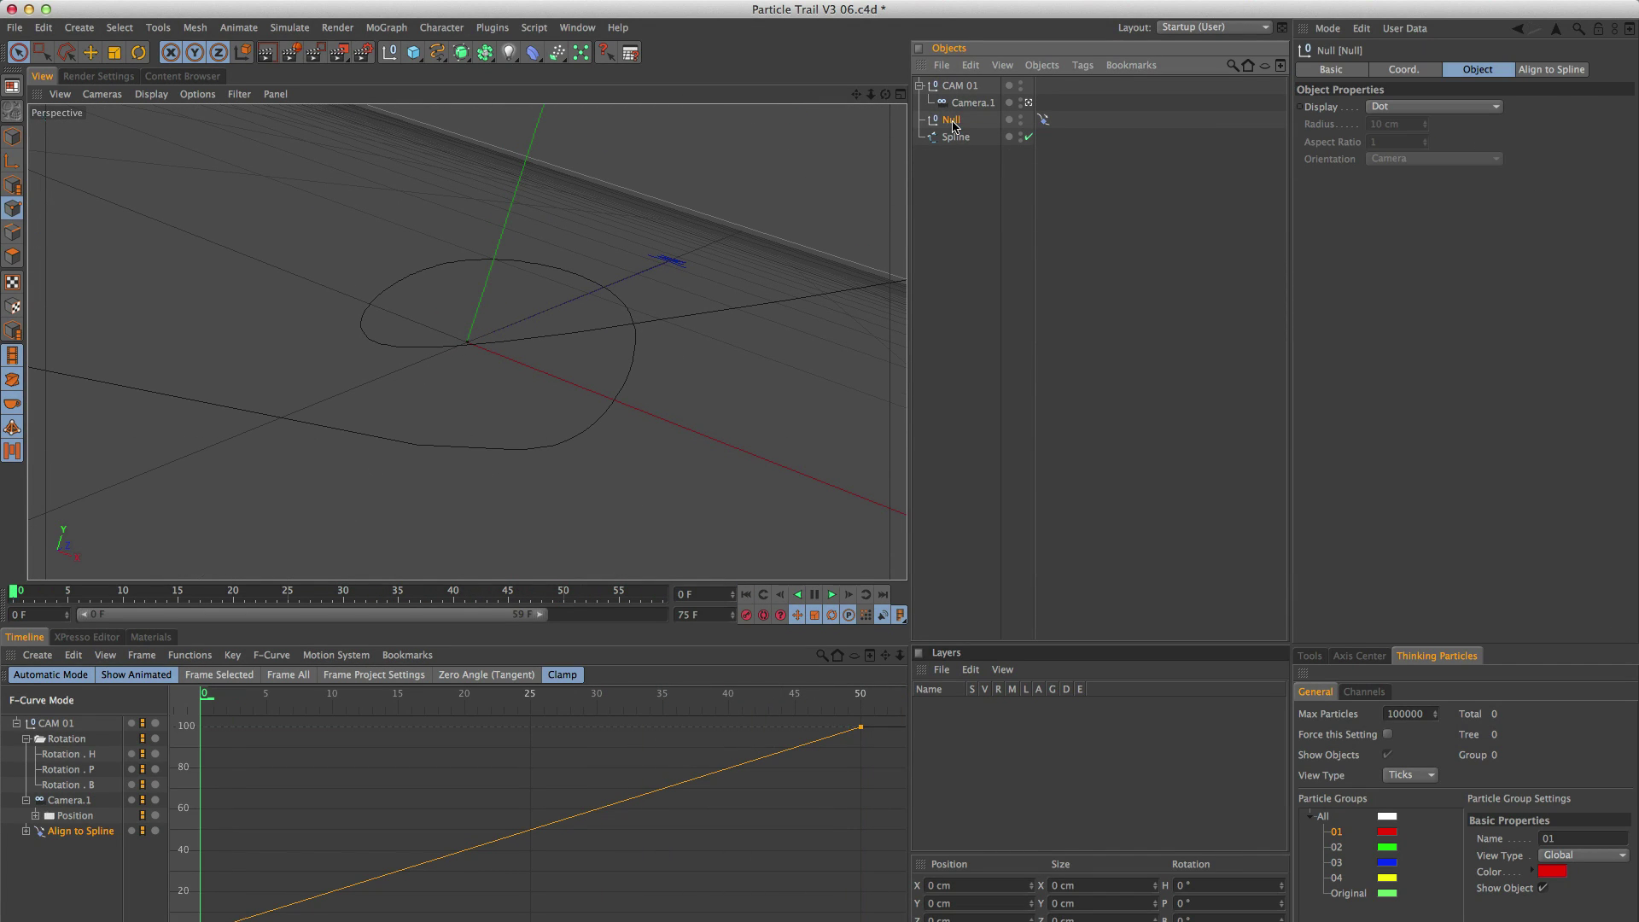
Browse the Content Browser to Studio > Simulation > Thinking Particles presets, shown as a named list.
left_click(591, 31)
left_click(599, 113)
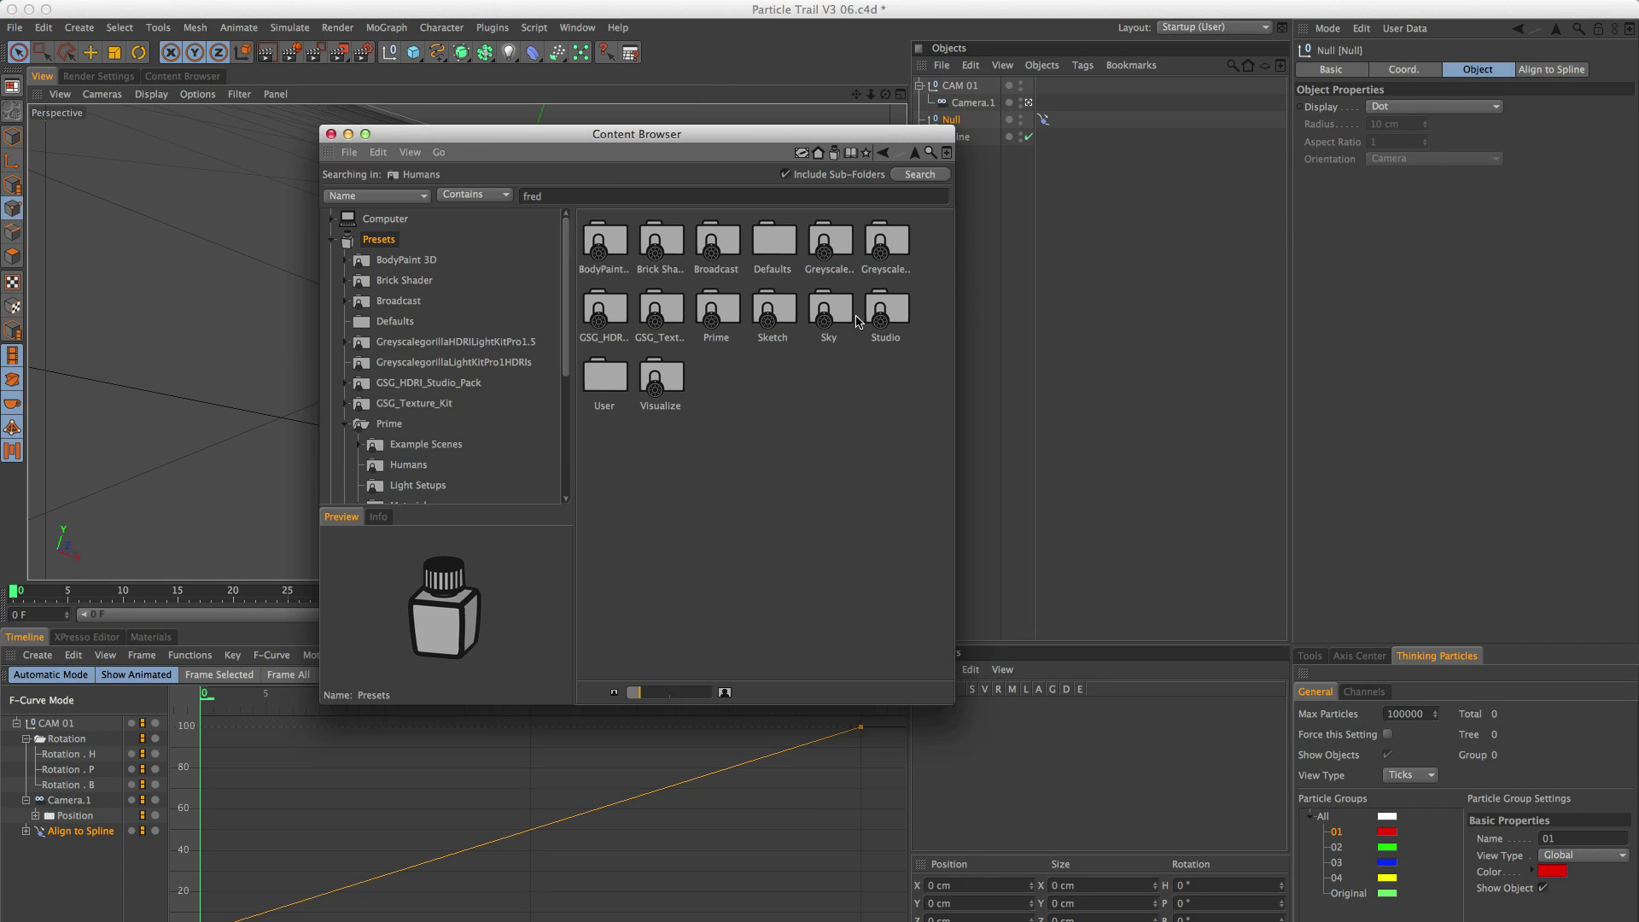
double_click(886, 314)
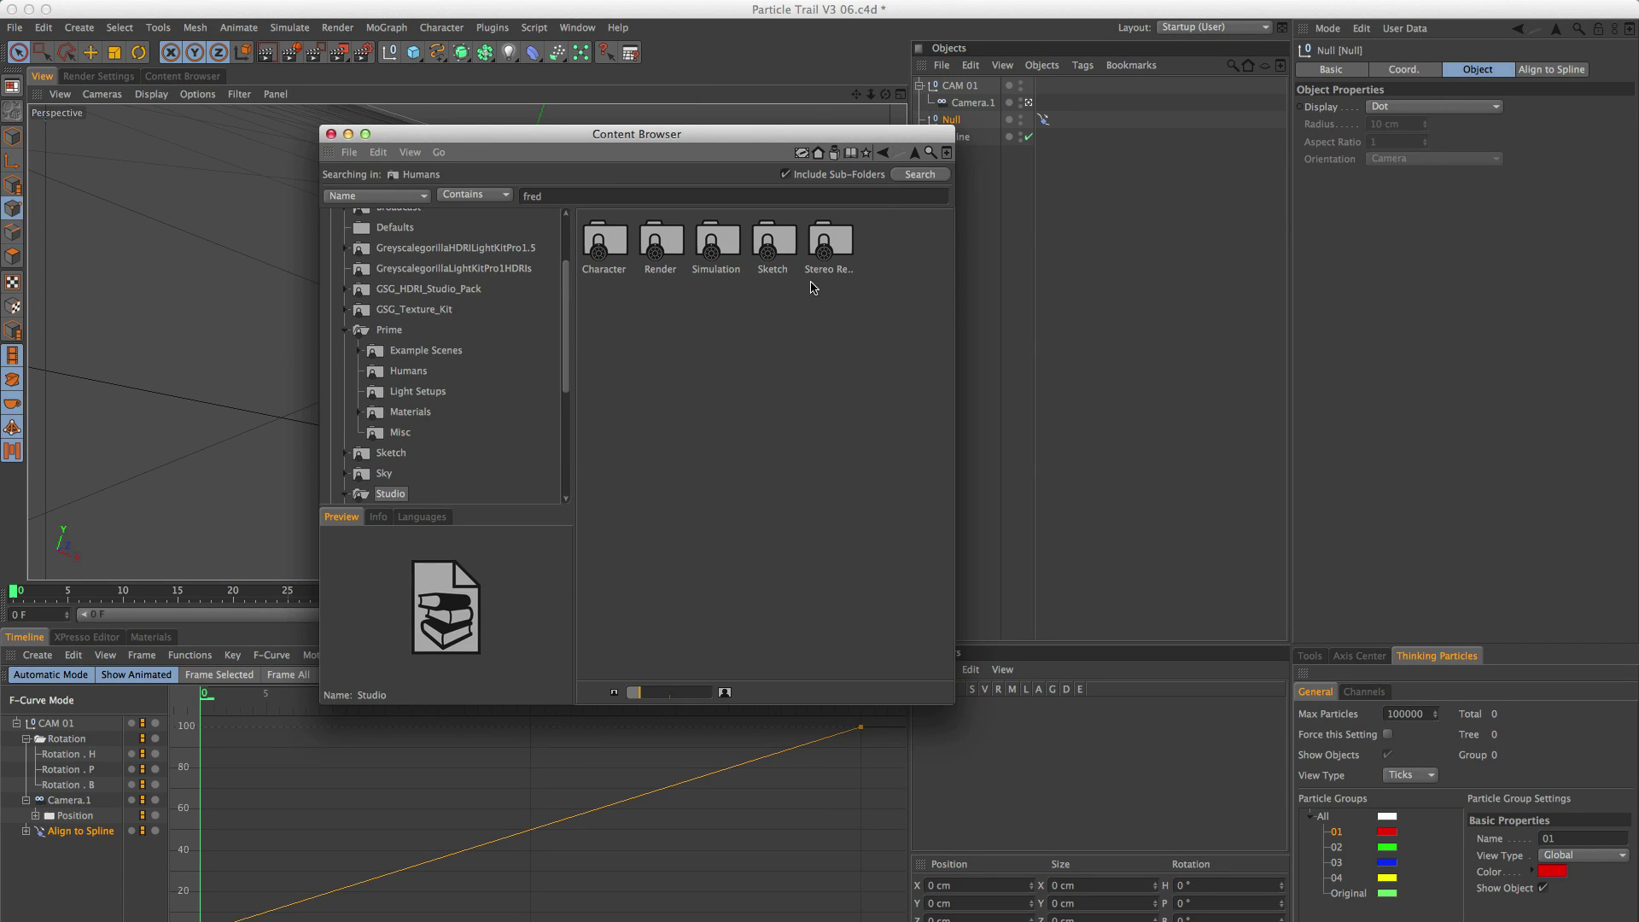
double_click(718, 245)
left_click(772, 245)
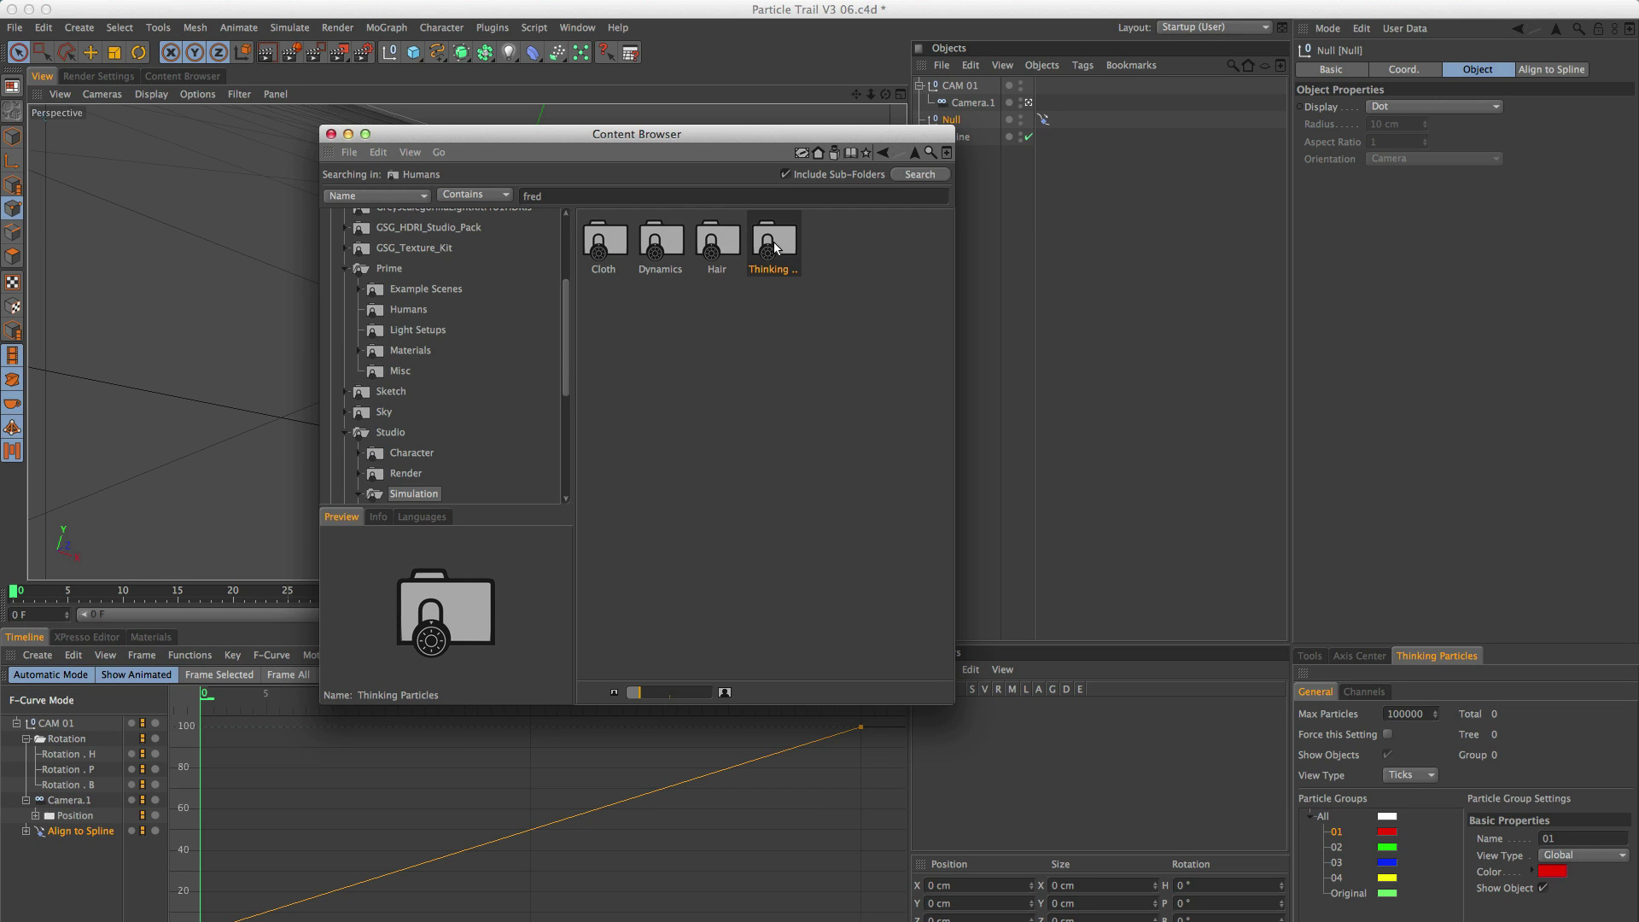
double_click(787, 245)
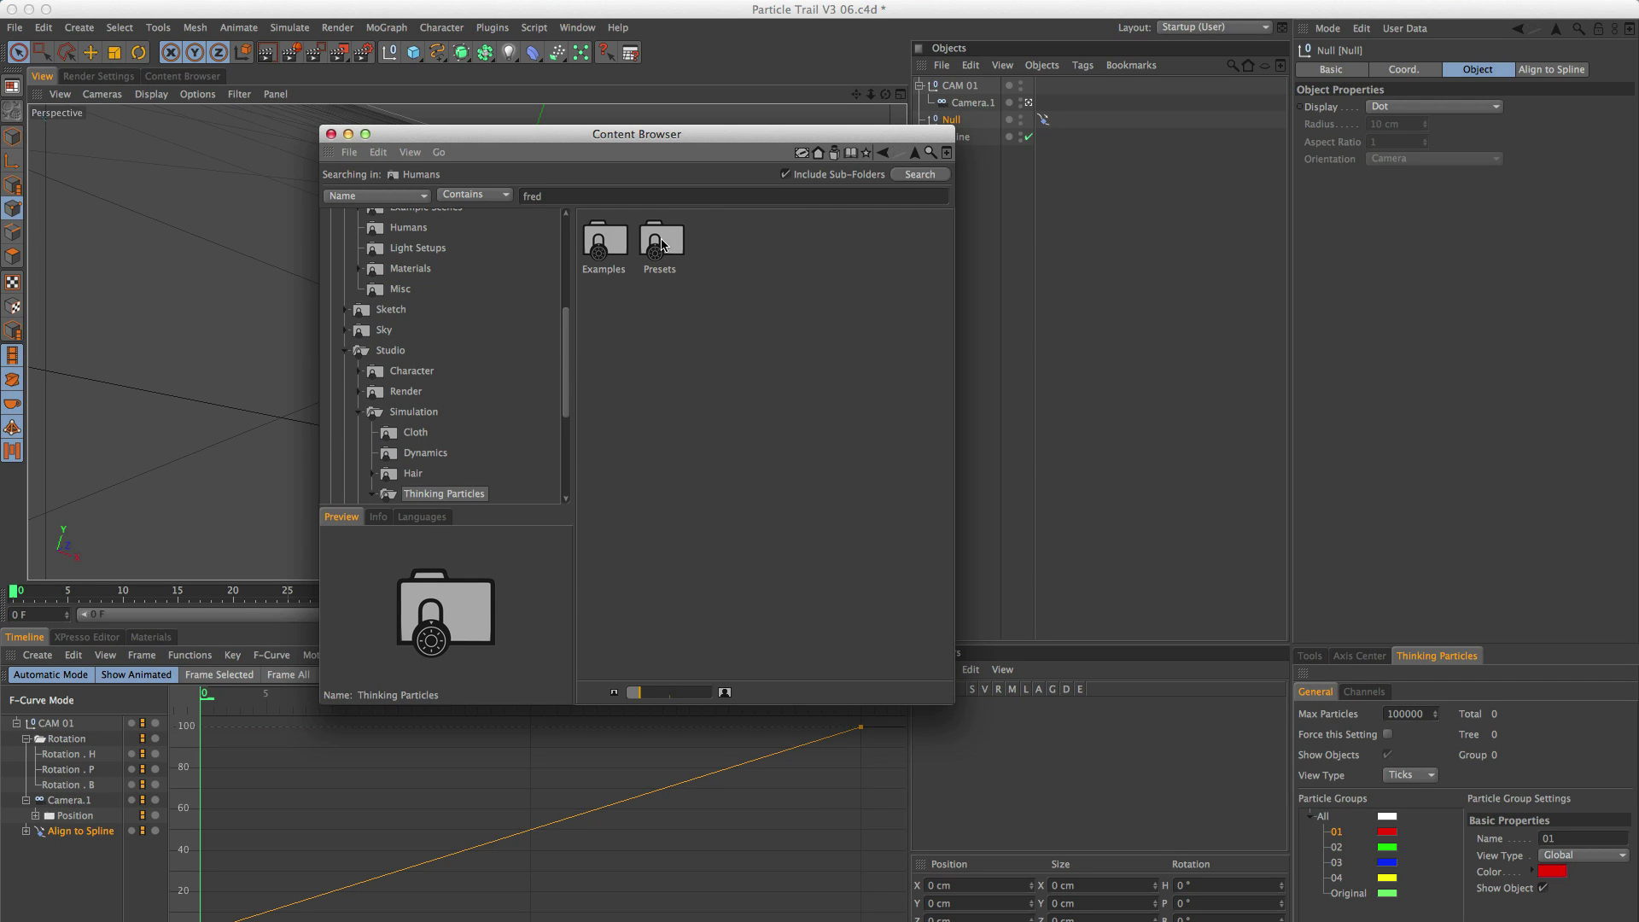
double_click(662, 245)
double_click(716, 256)
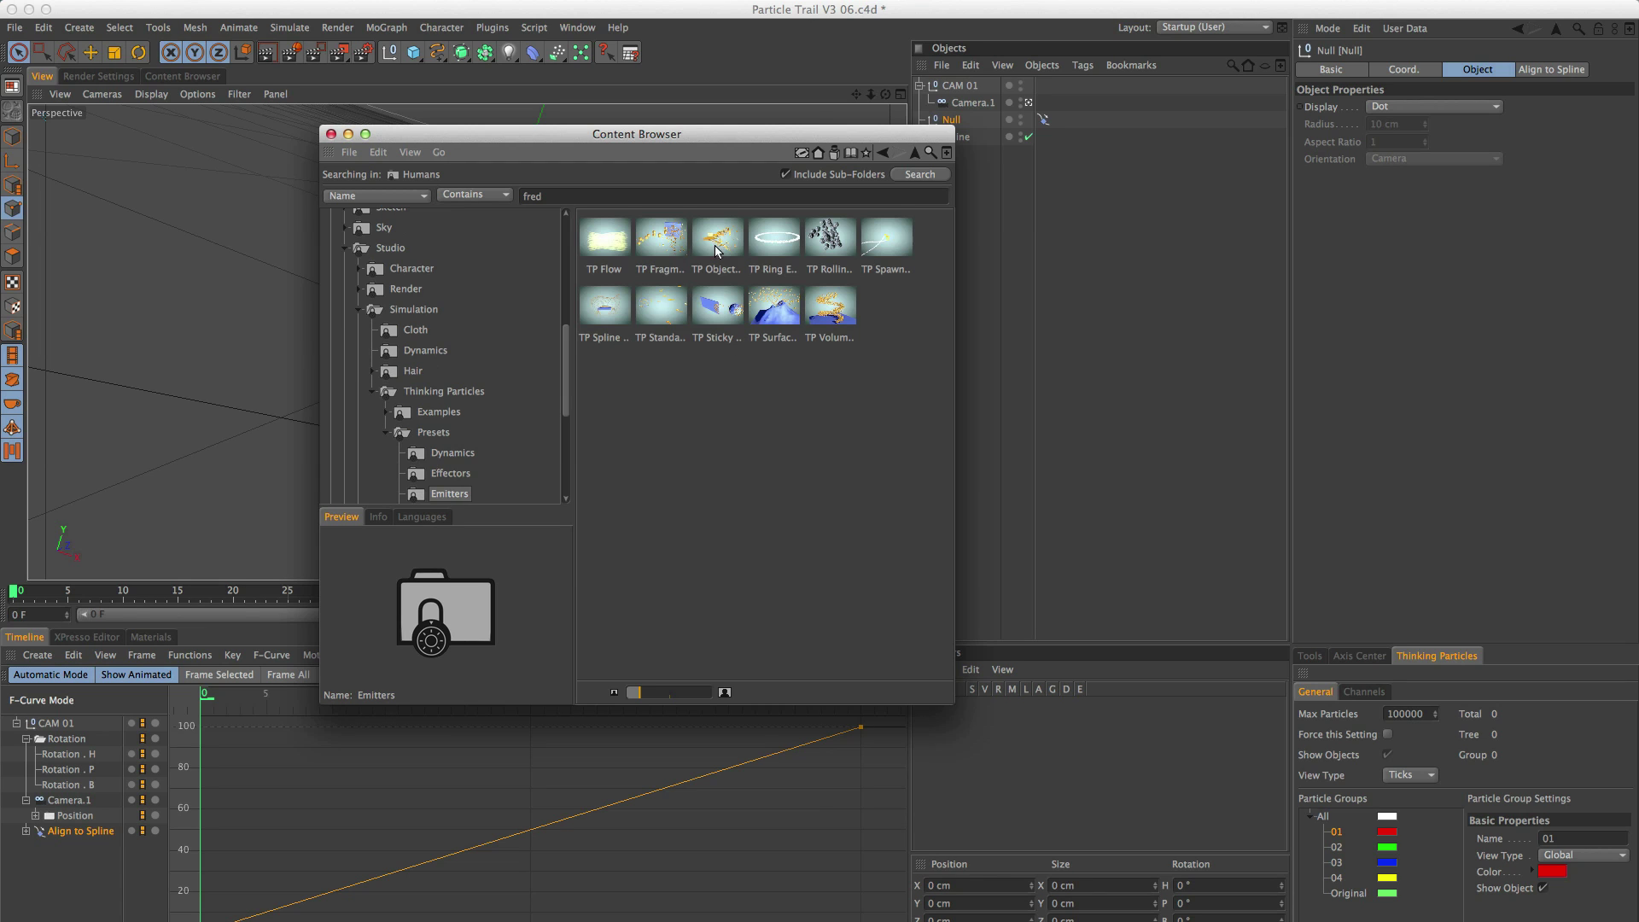
left_click(410, 153)
left_click(439, 198)
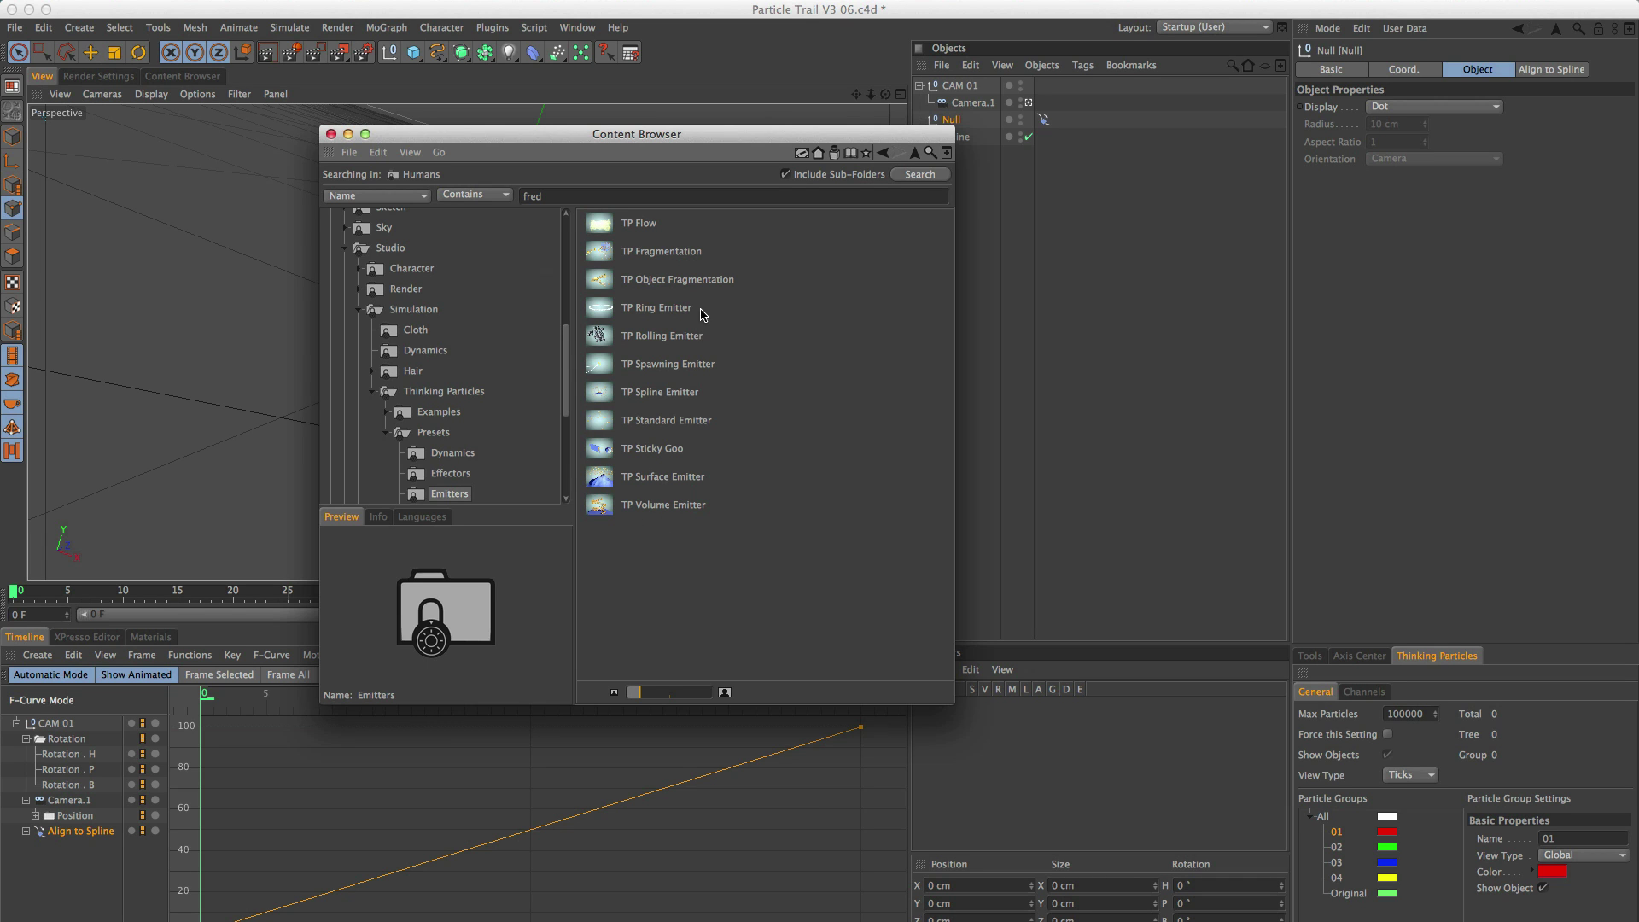
Add the TP Standard Emitter, TP Friction and TP Planar Wind presets to the scene.
double_click(661, 422)
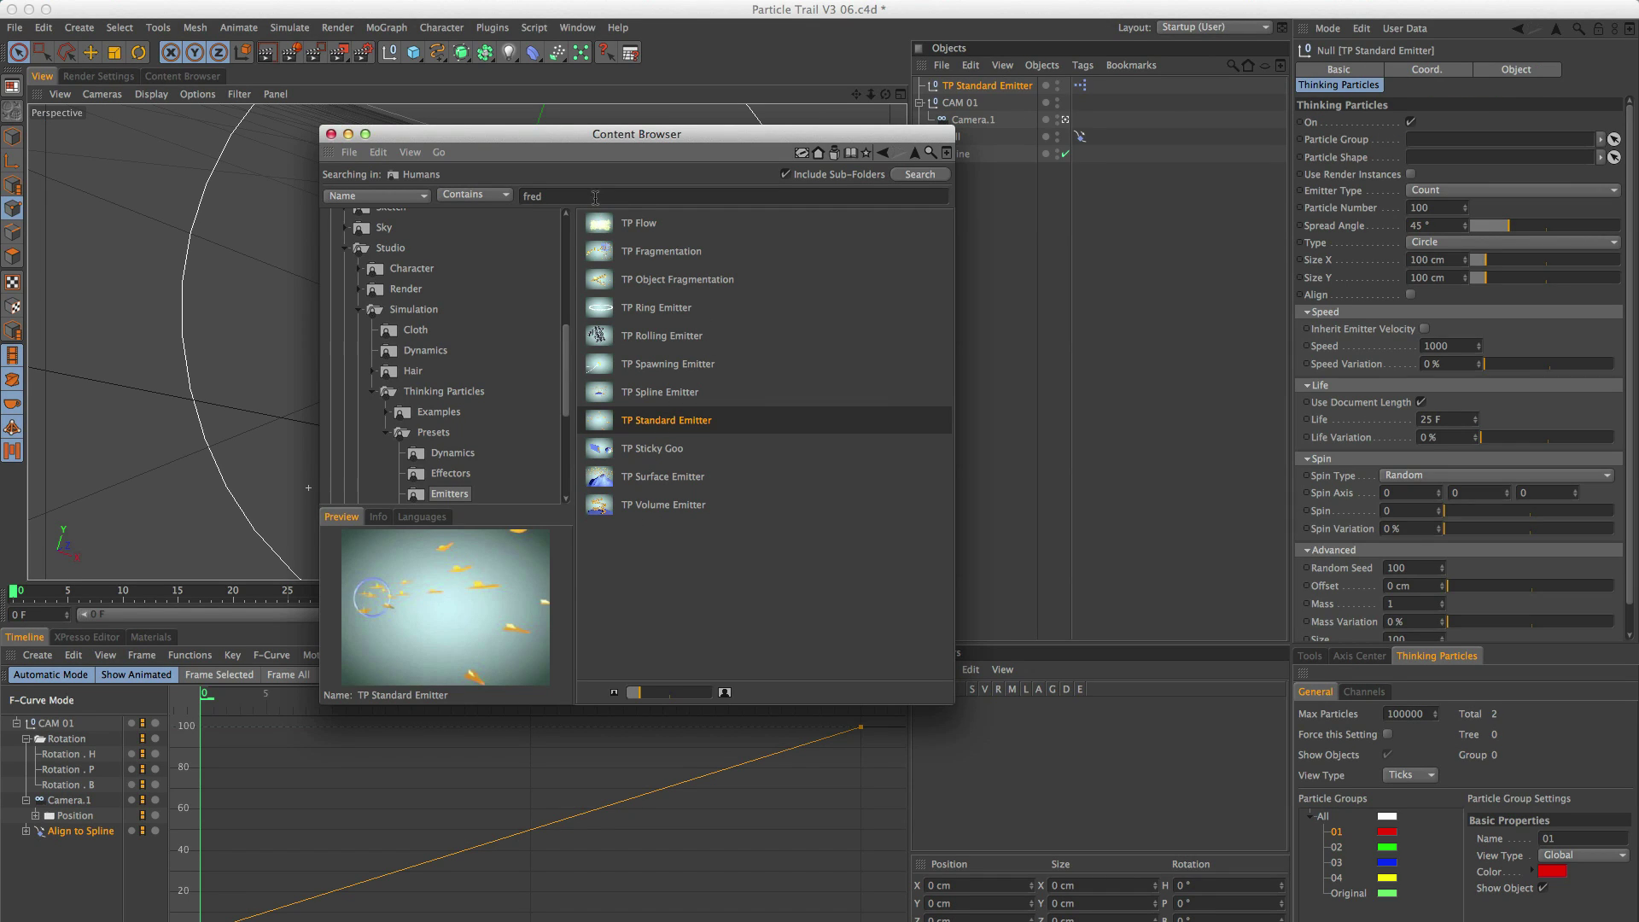
left_click(914, 153)
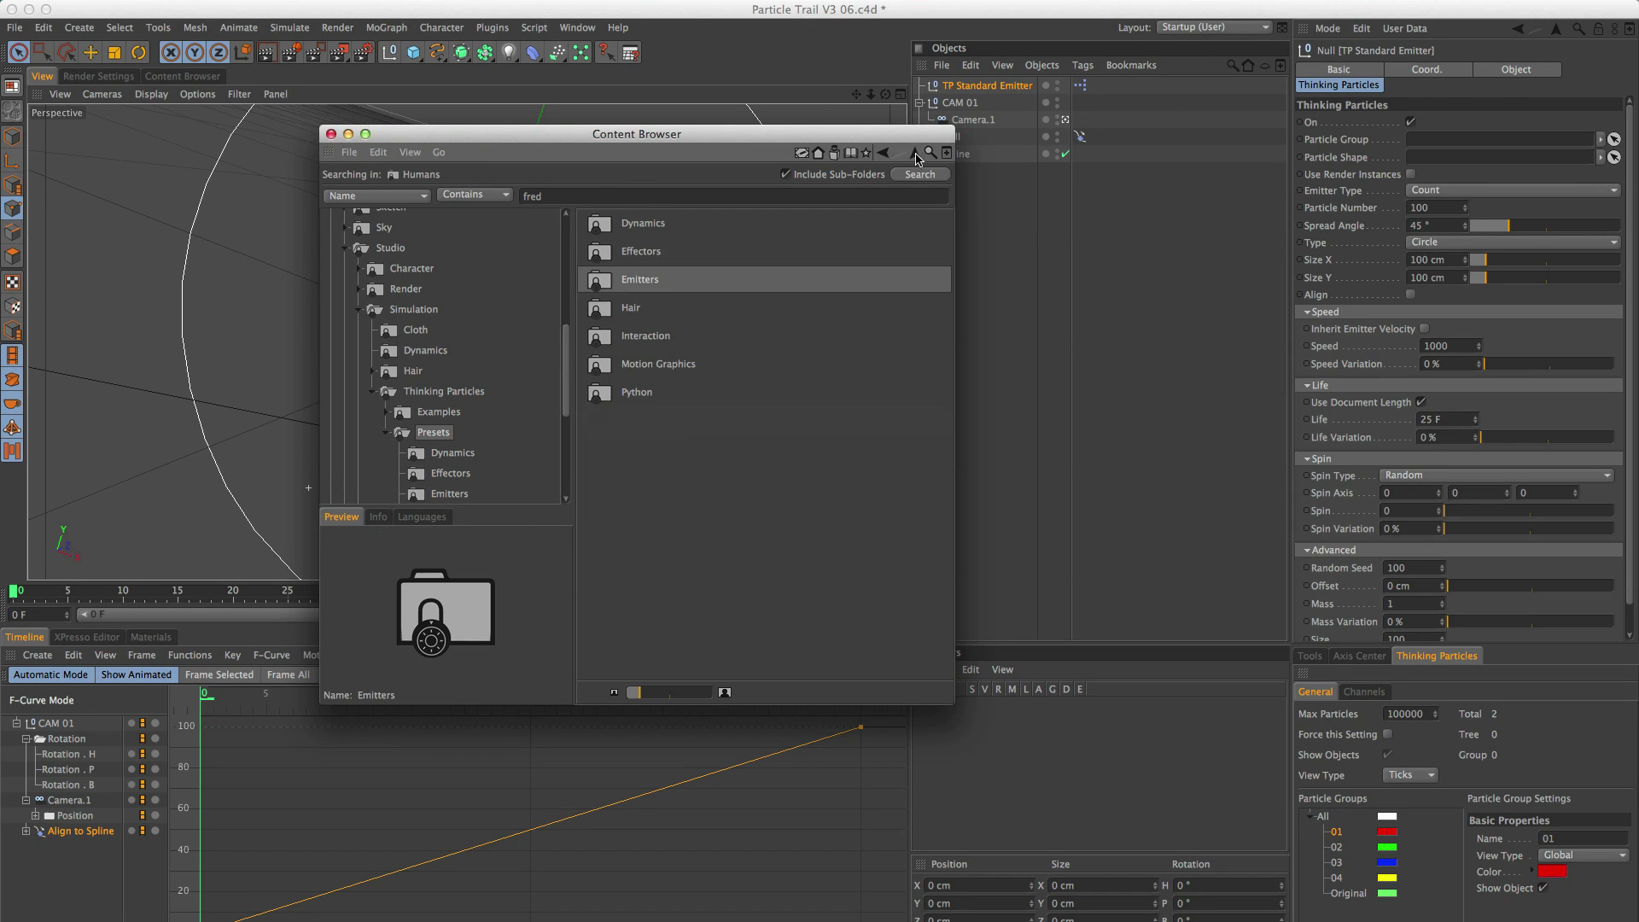
double_click(643, 254)
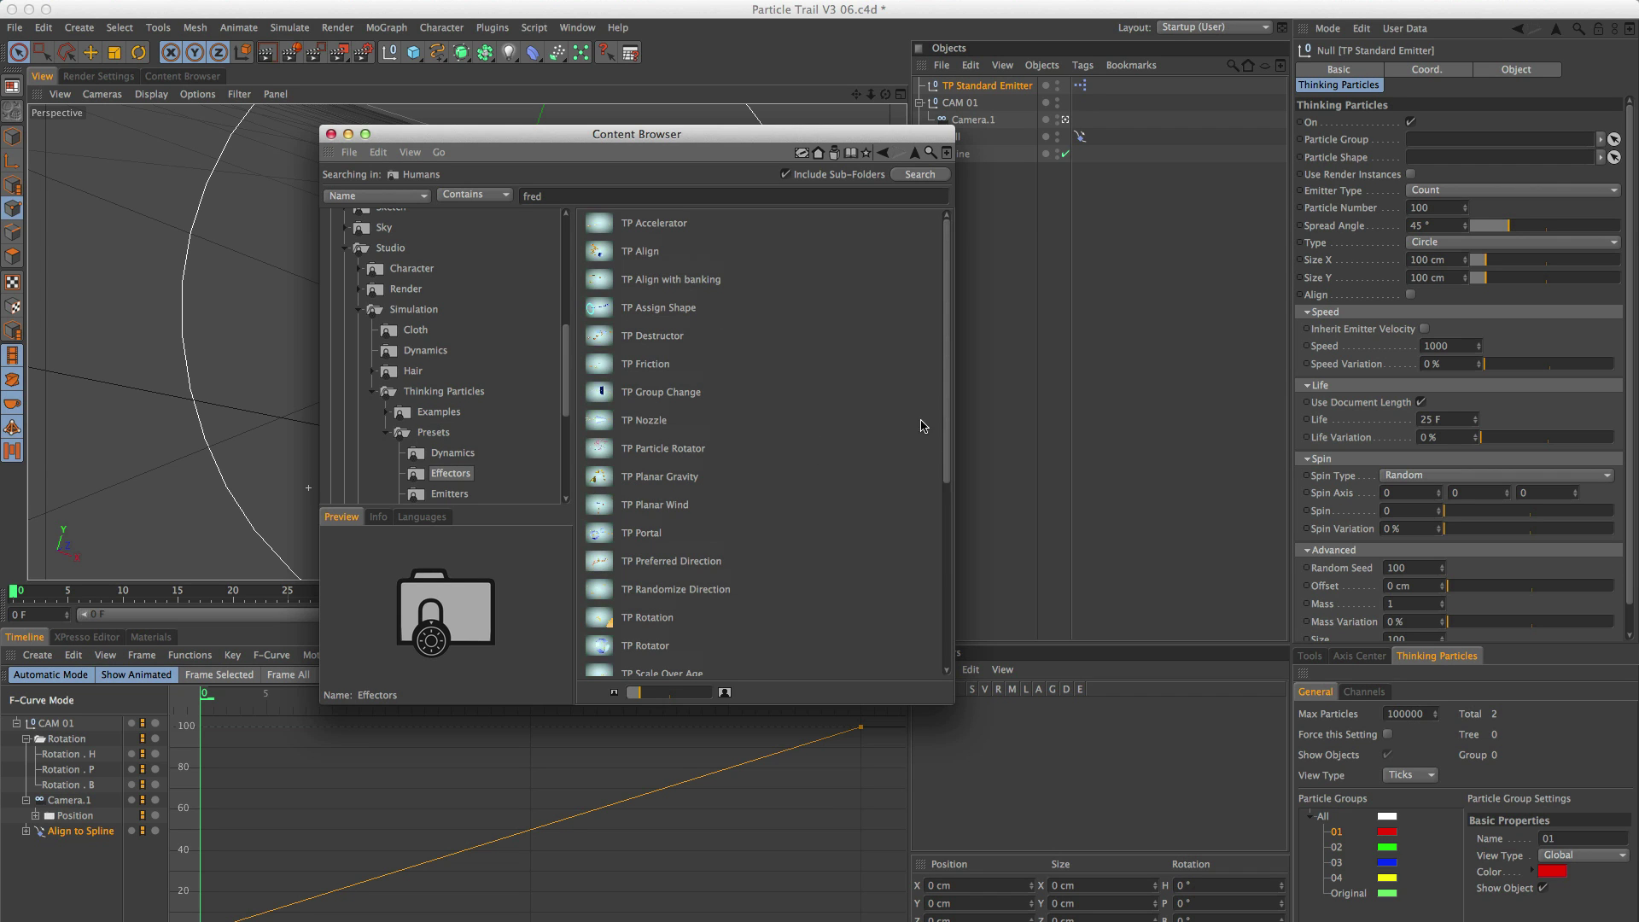
double_click(646, 365)
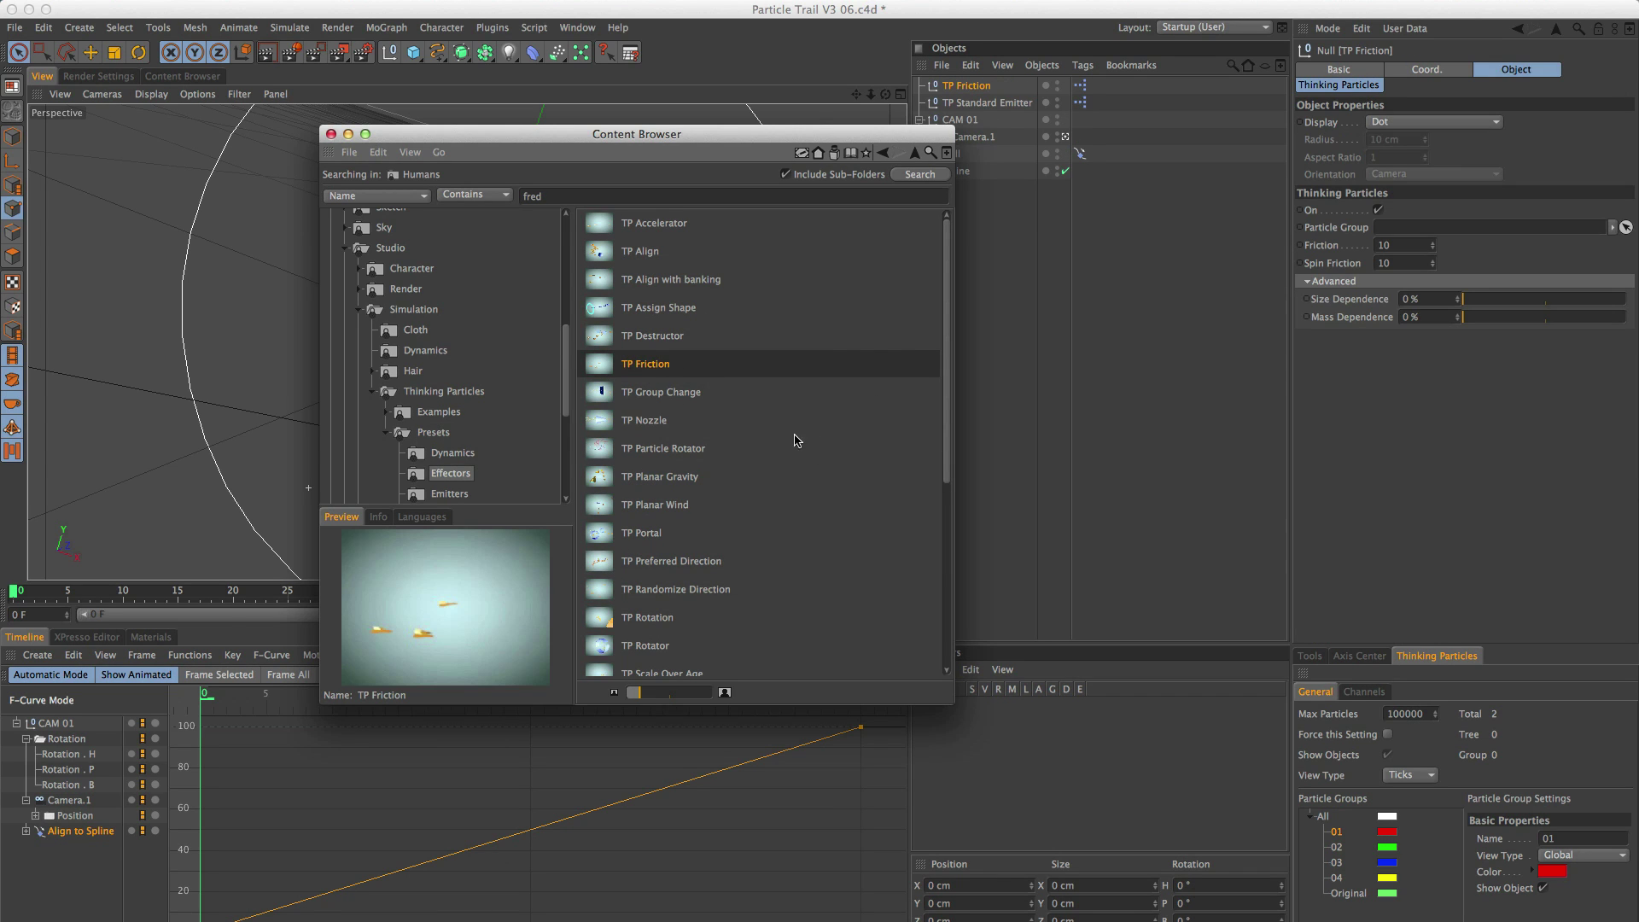
double_click(654, 505)
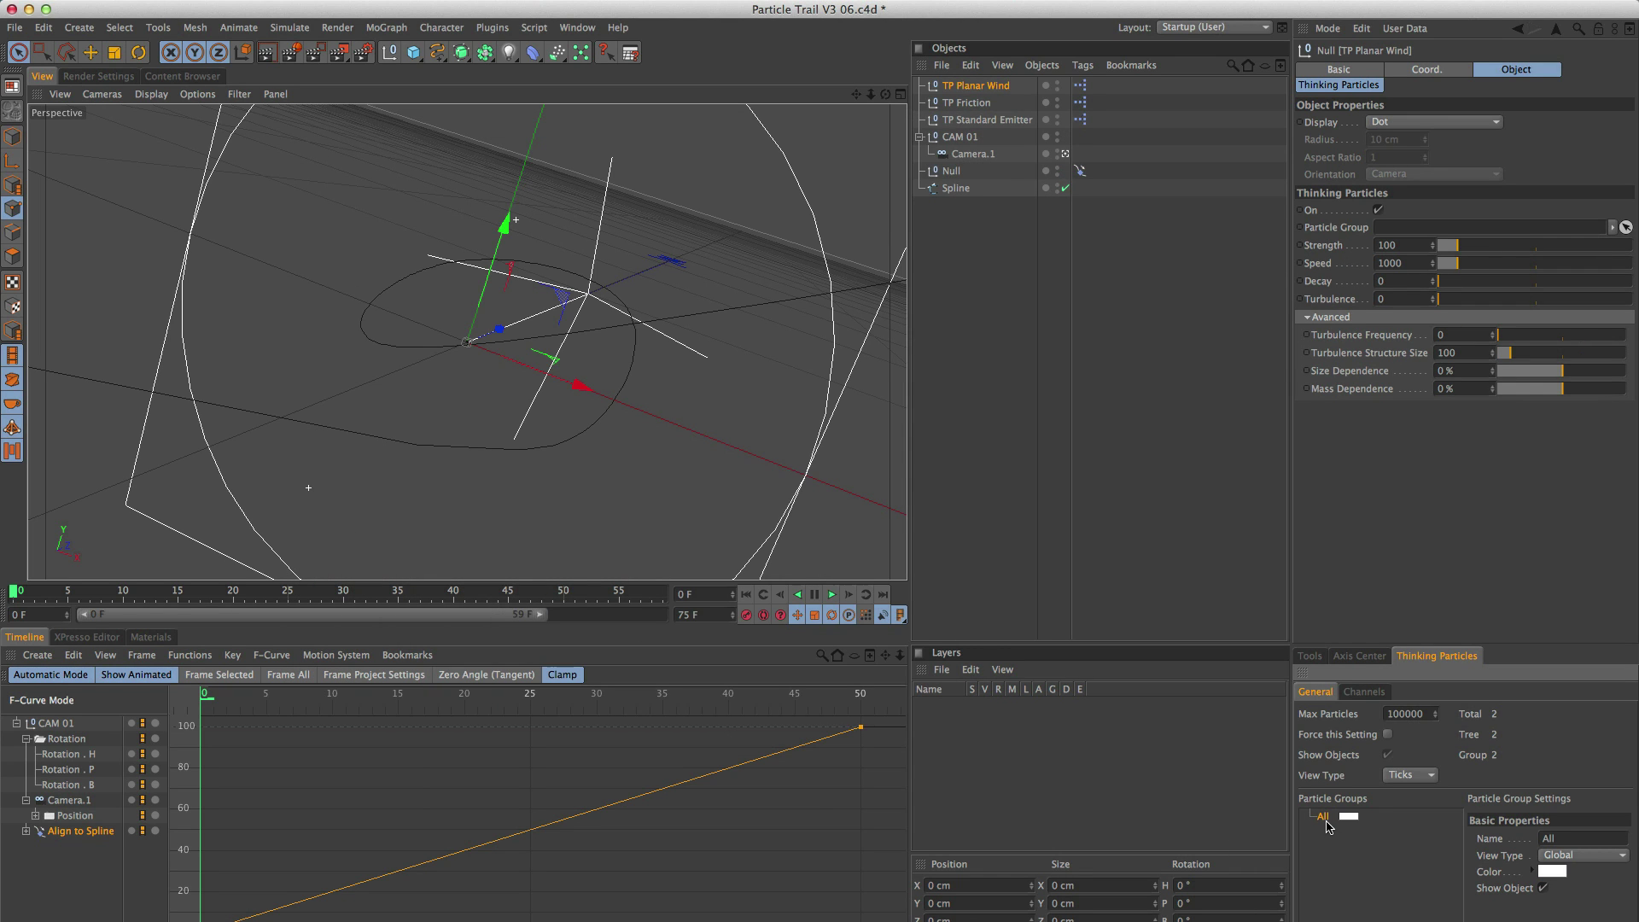
Add three particle groups under All, named 01, 02 and 03.
right_click(1322, 820)
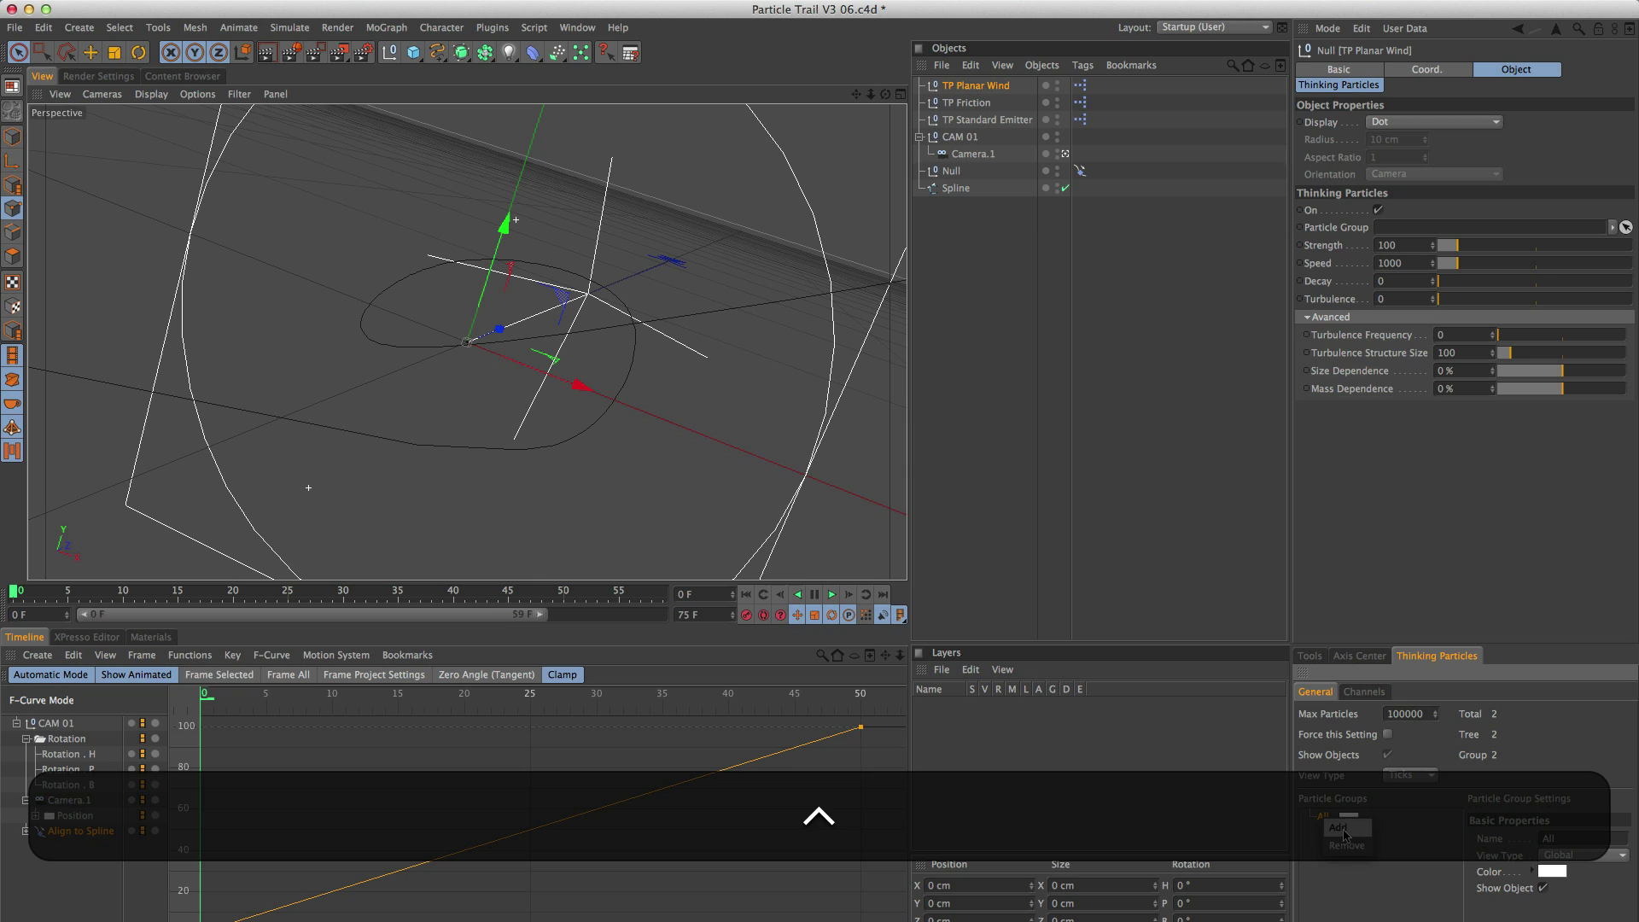
left_click(1342, 829)
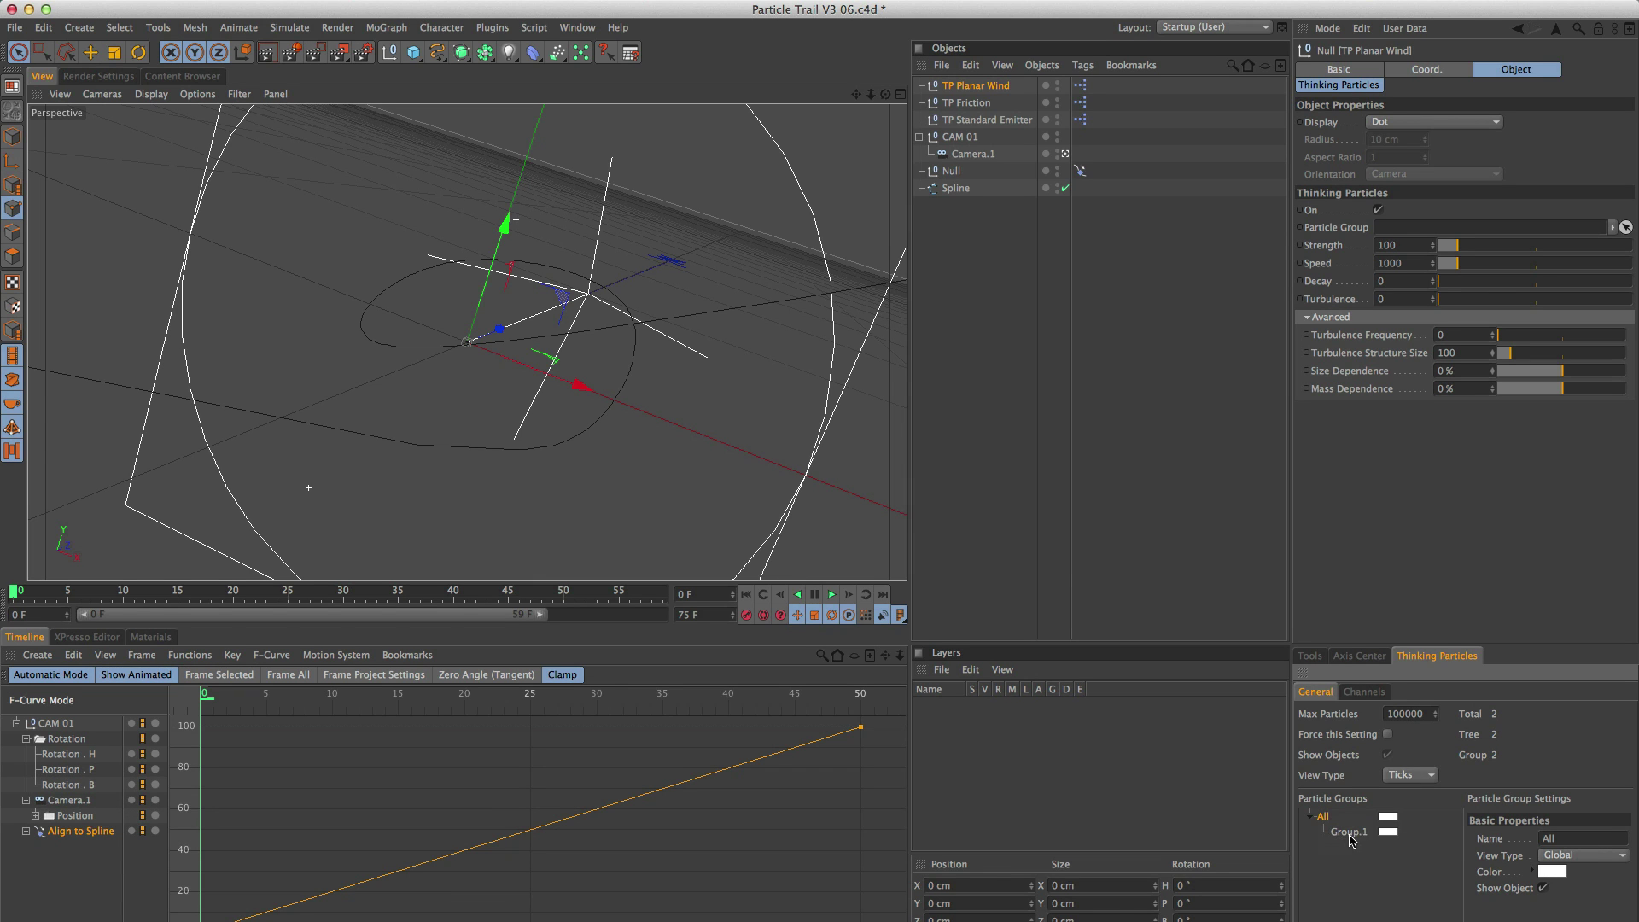
left_click(1345, 832)
double_click(1348, 832)
type("01")
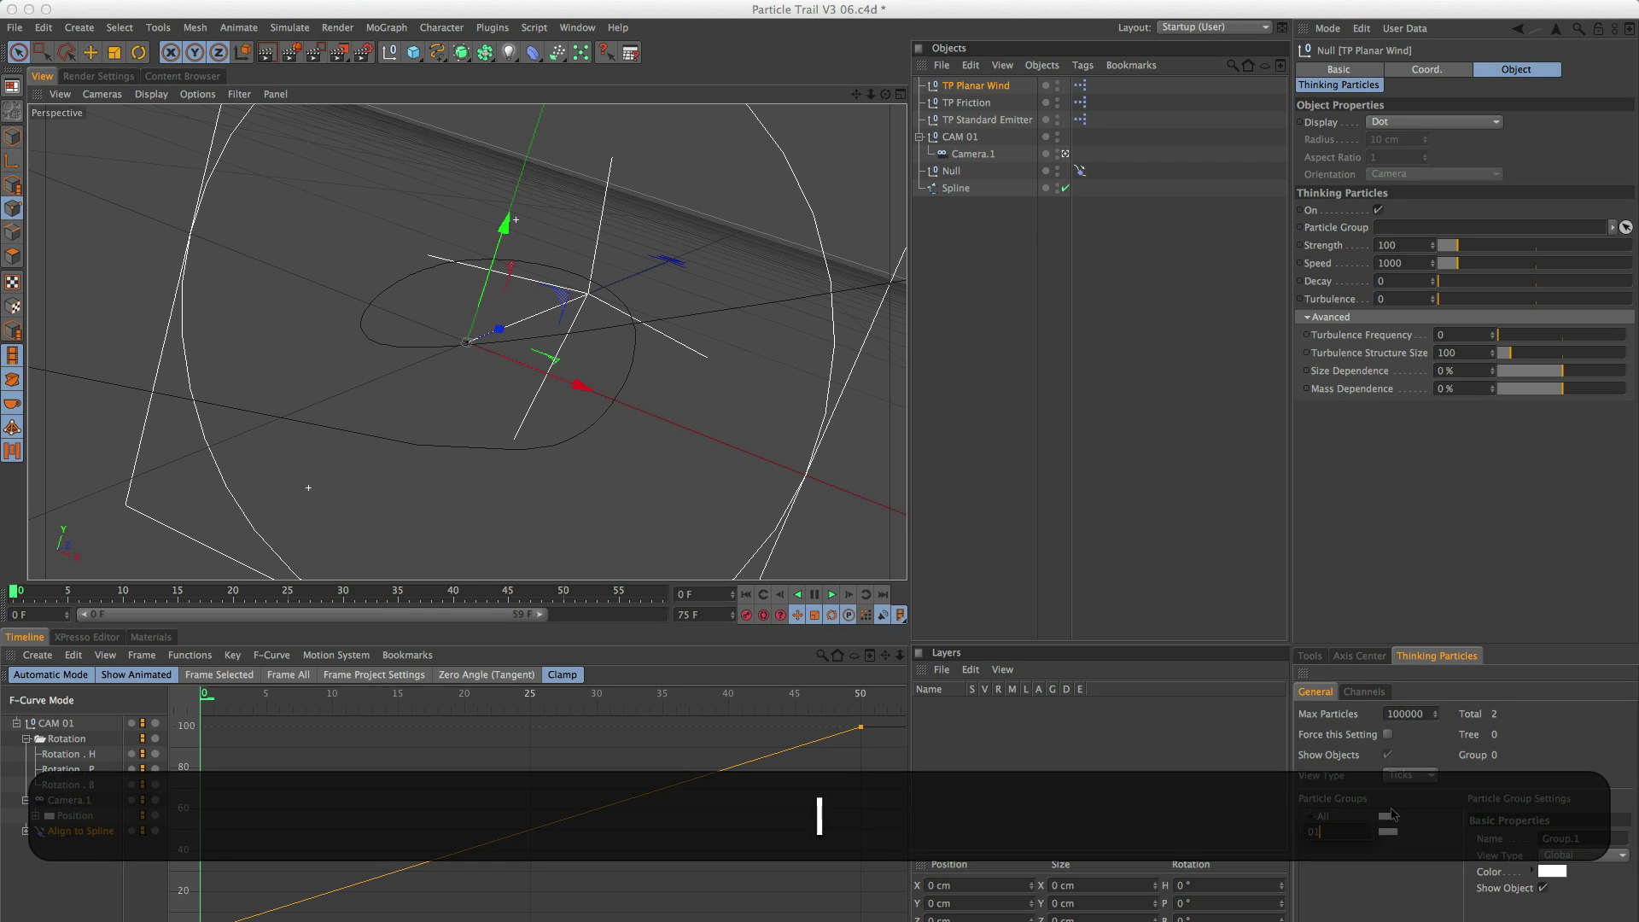
key("Return")
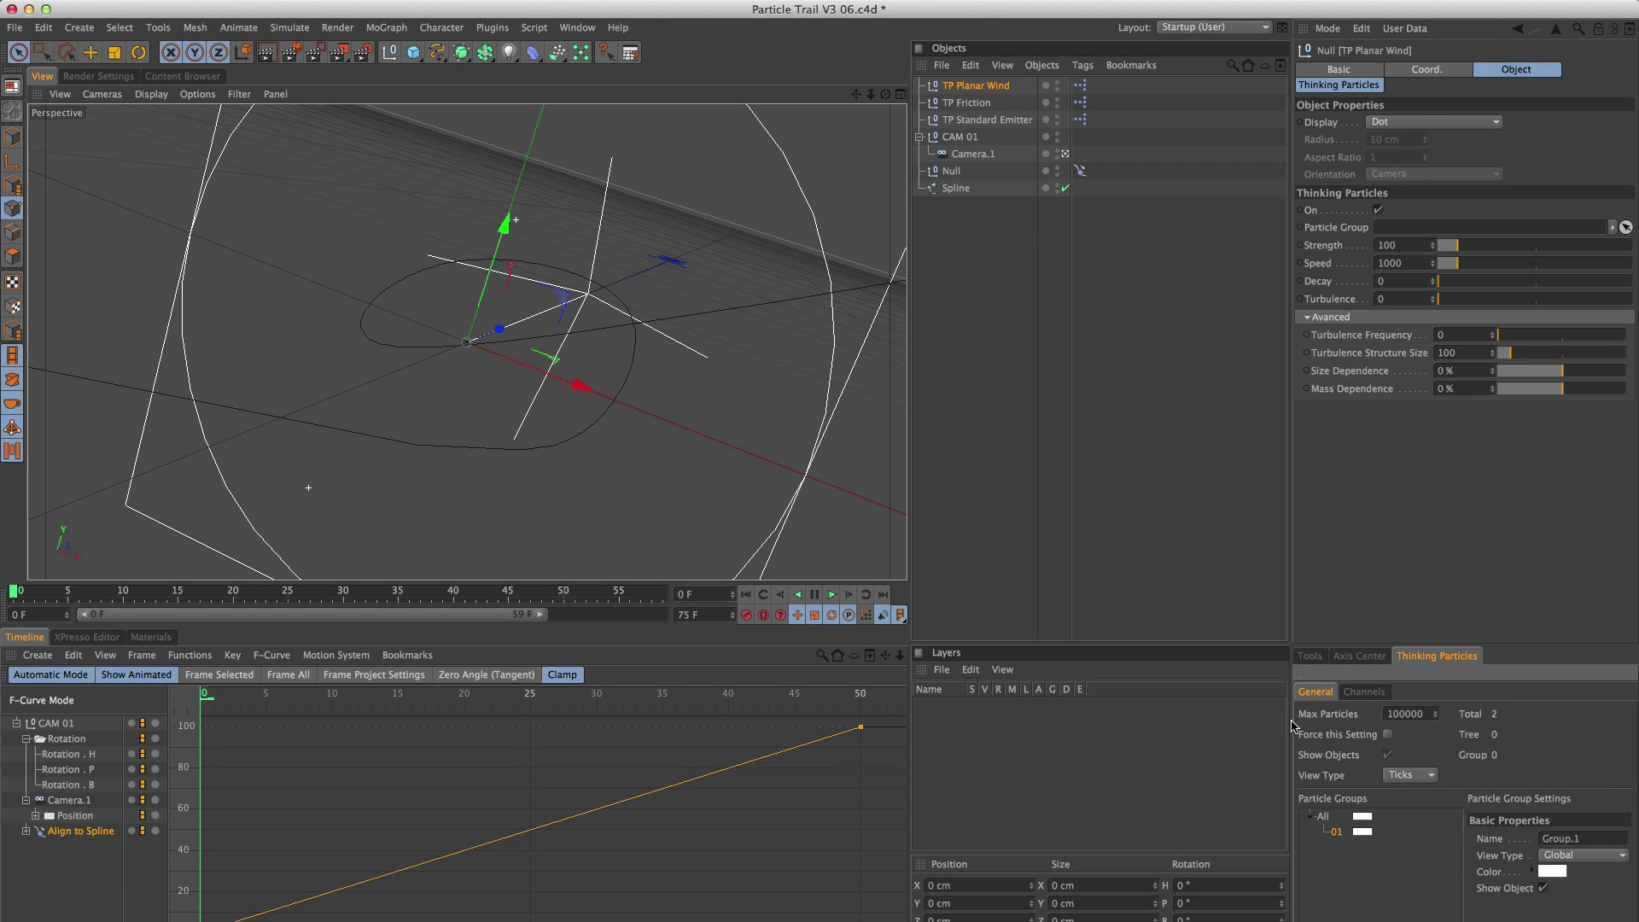
left_click(1323, 819, "ctrl")
left_click(1338, 827)
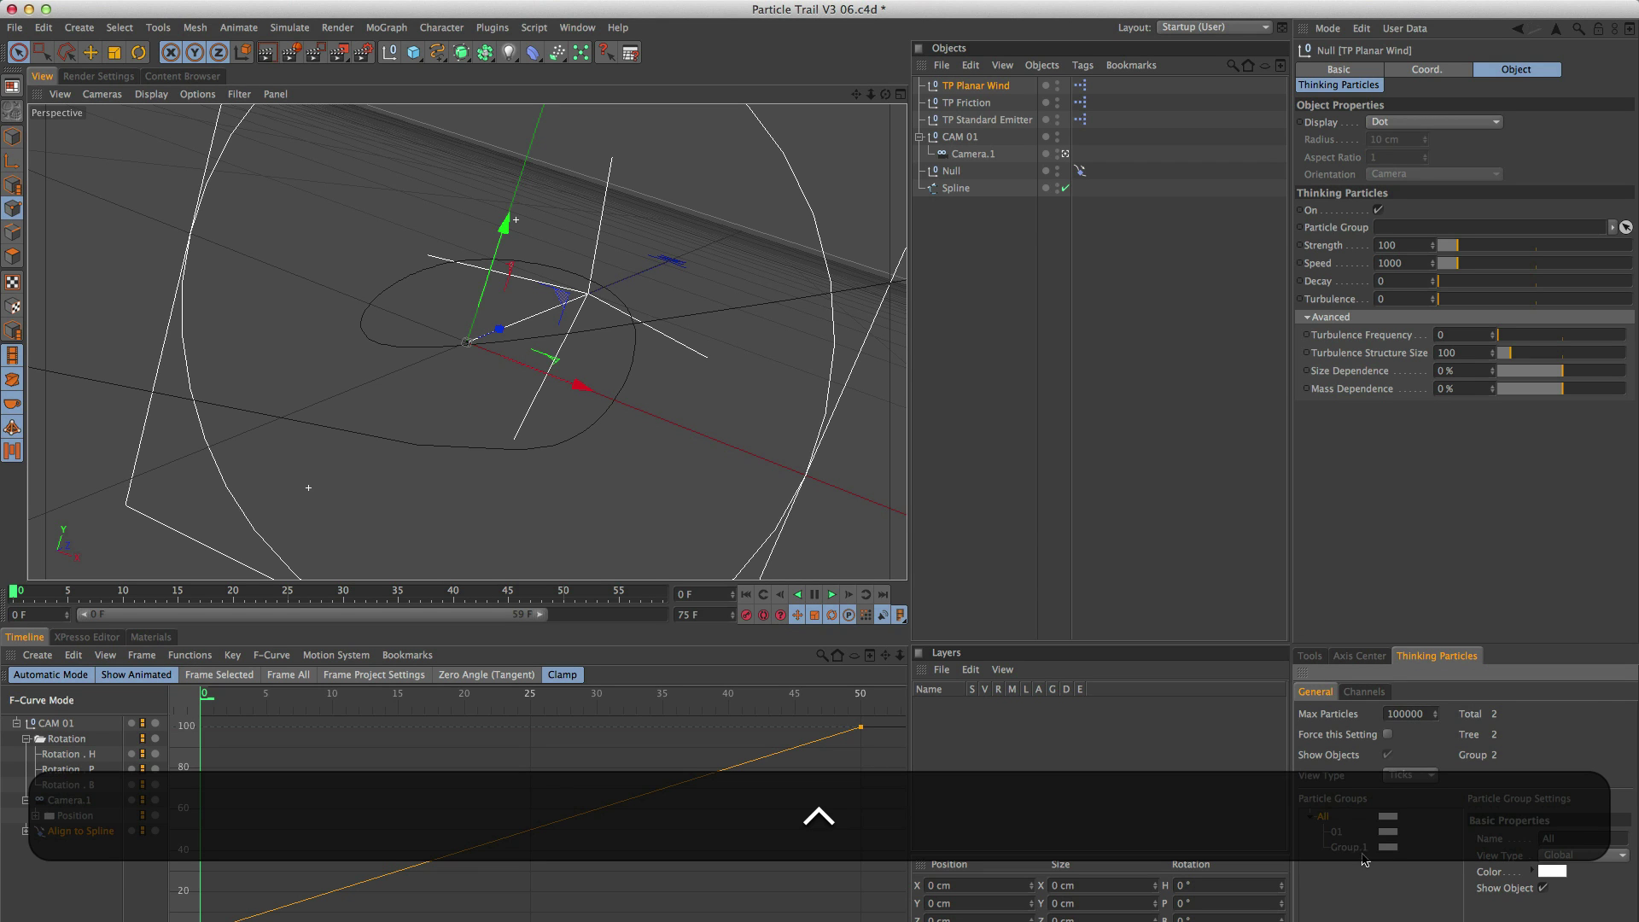
type("02")
key("Return")
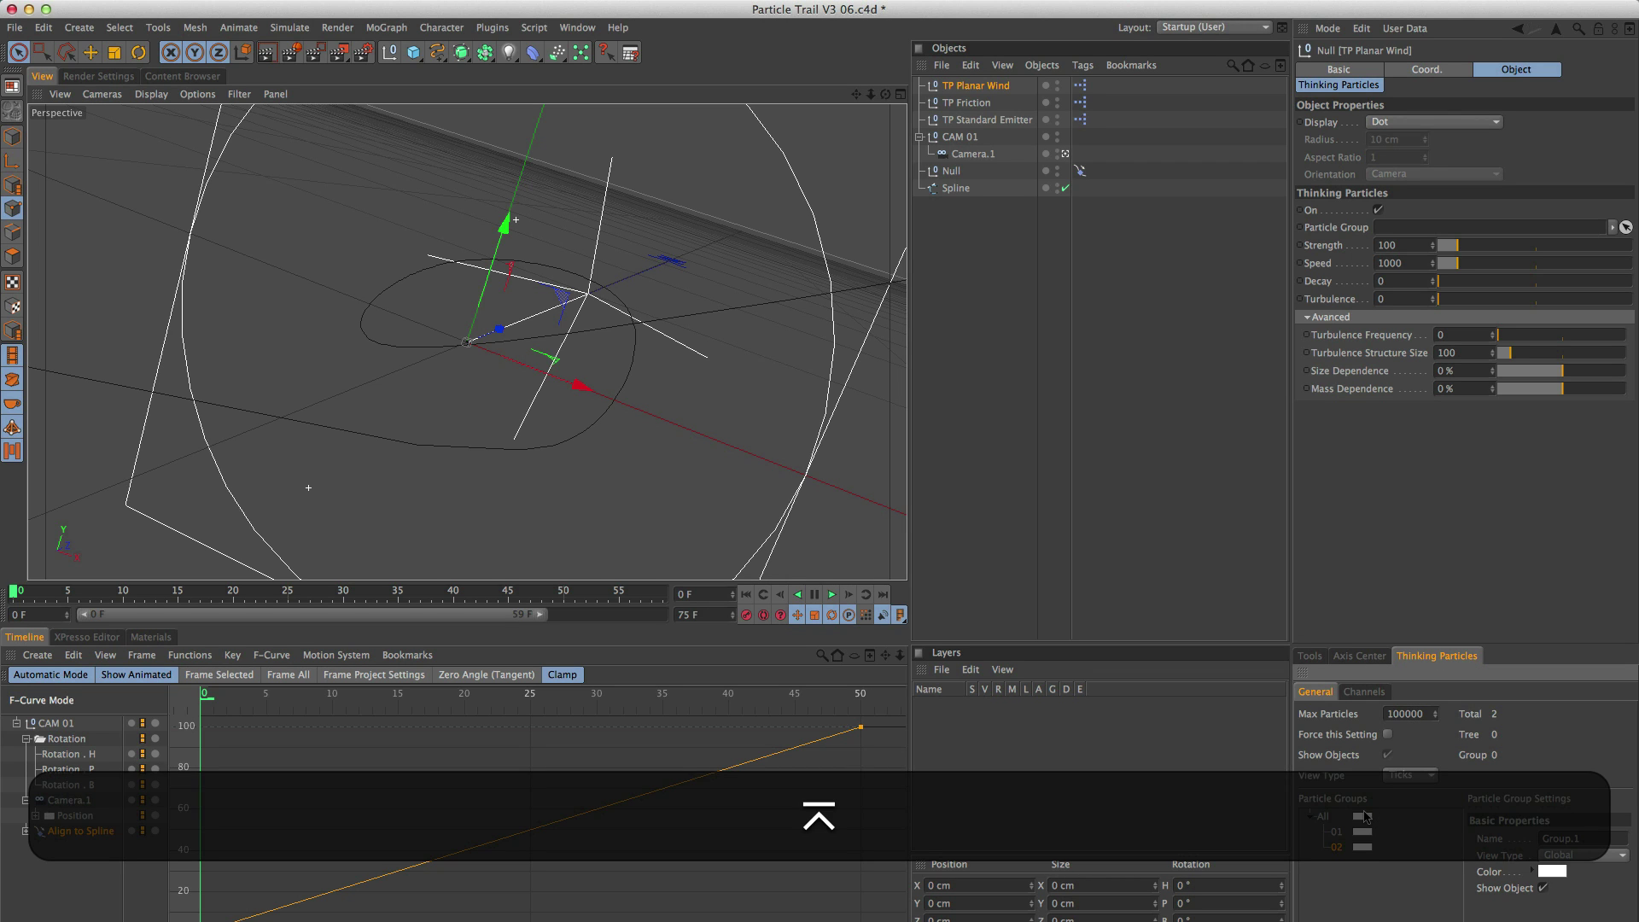
left_click(1325, 817, "ctrl")
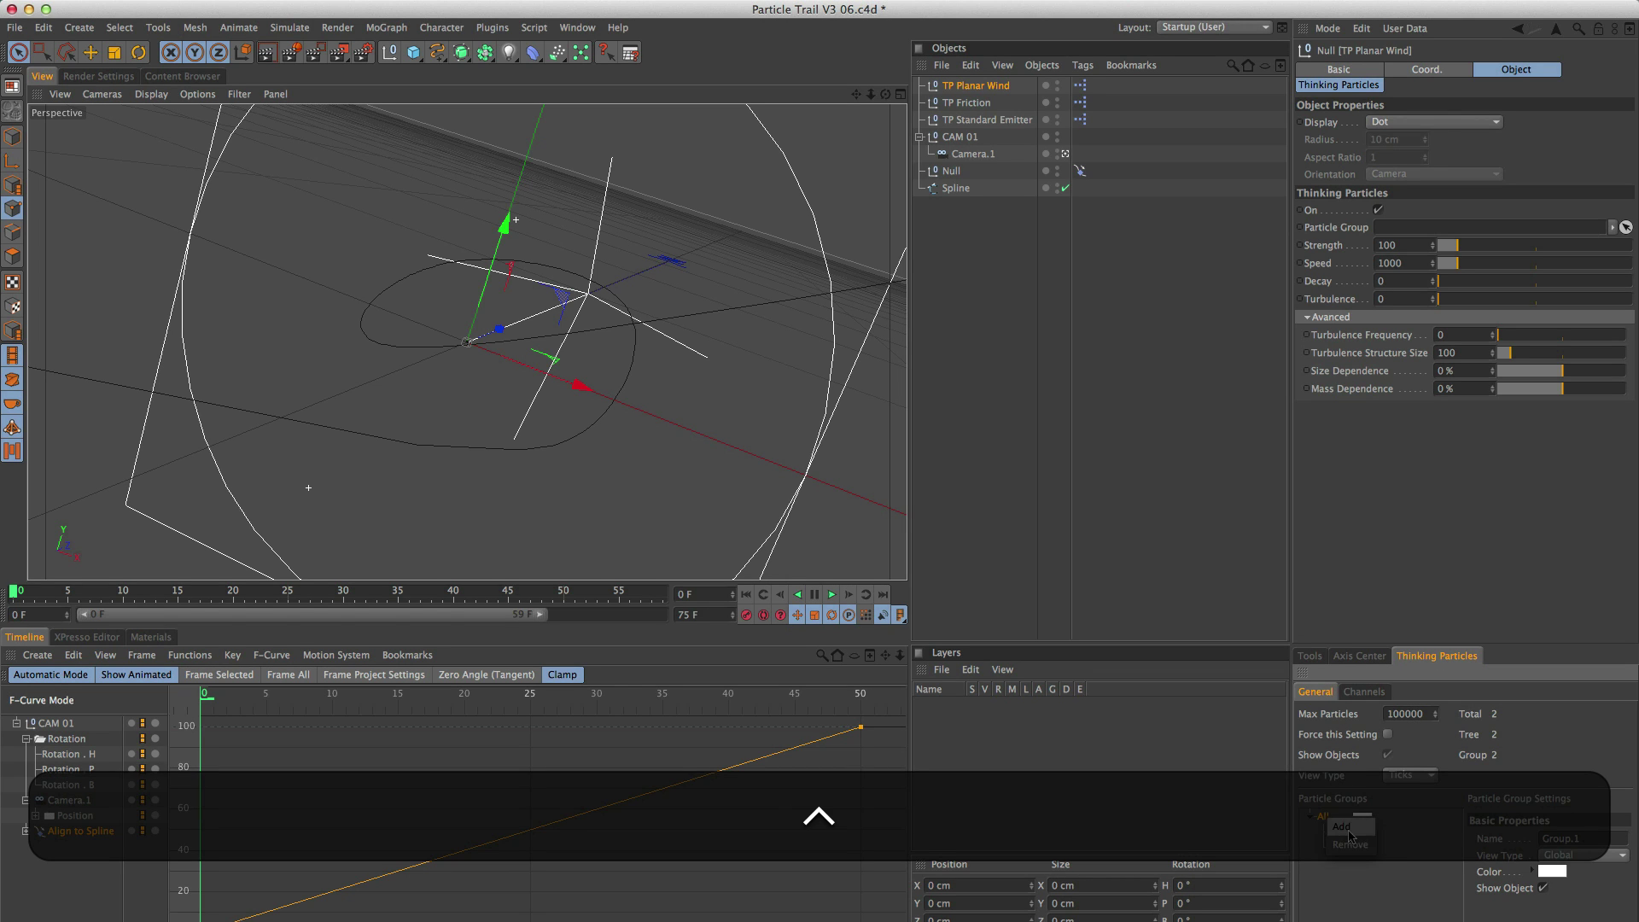
left_click(1338, 828)
type("03")
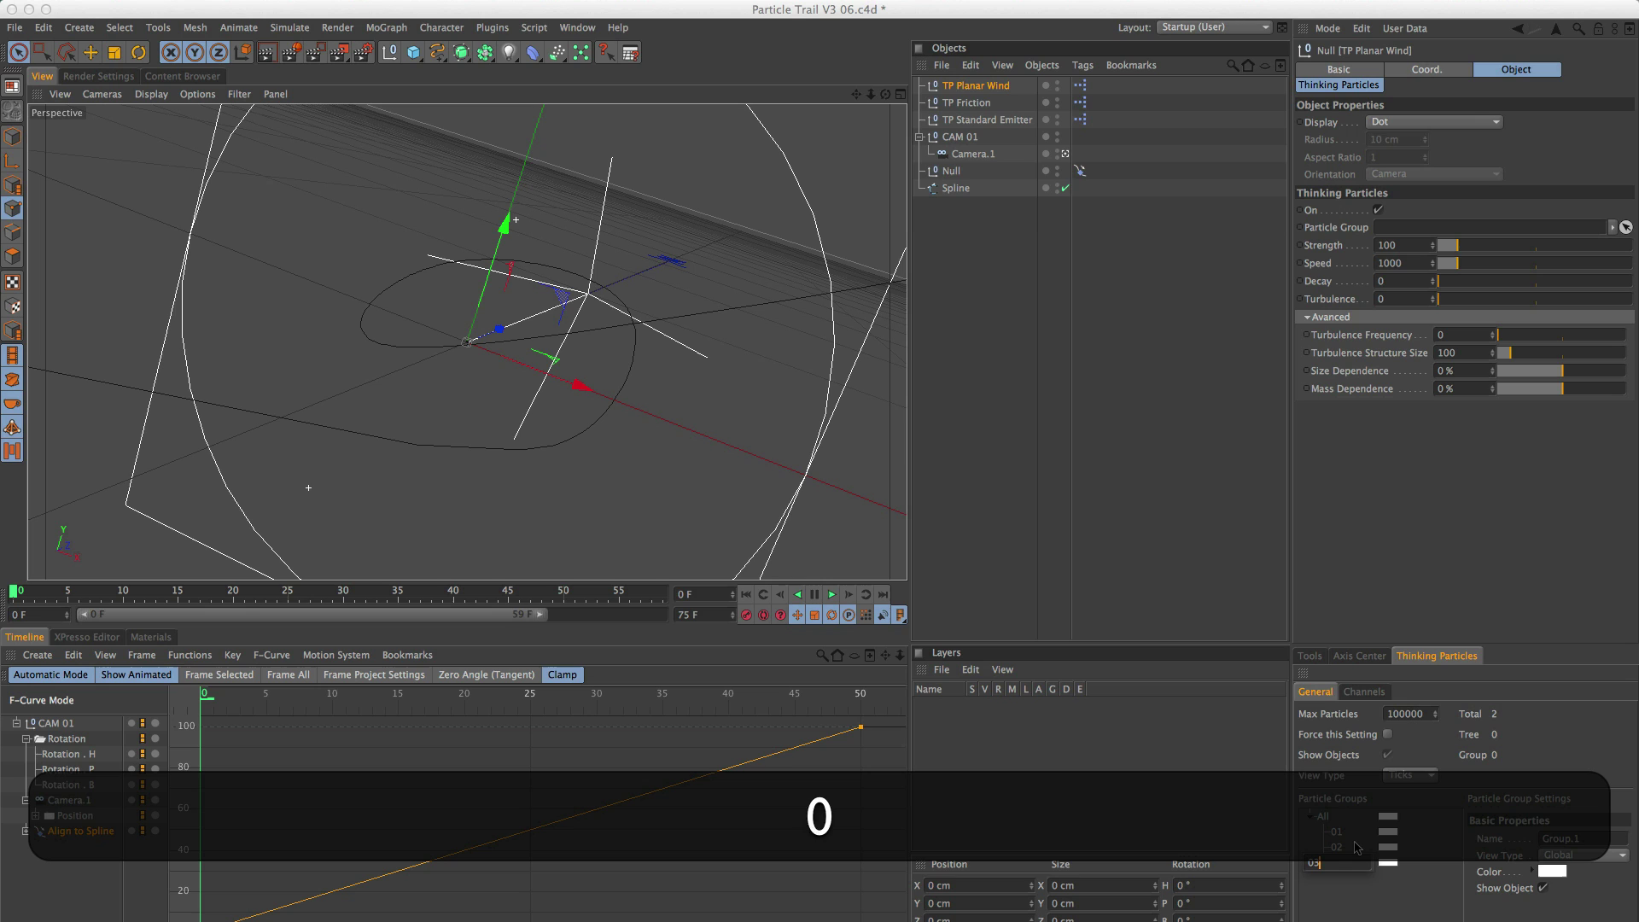
key("Return")
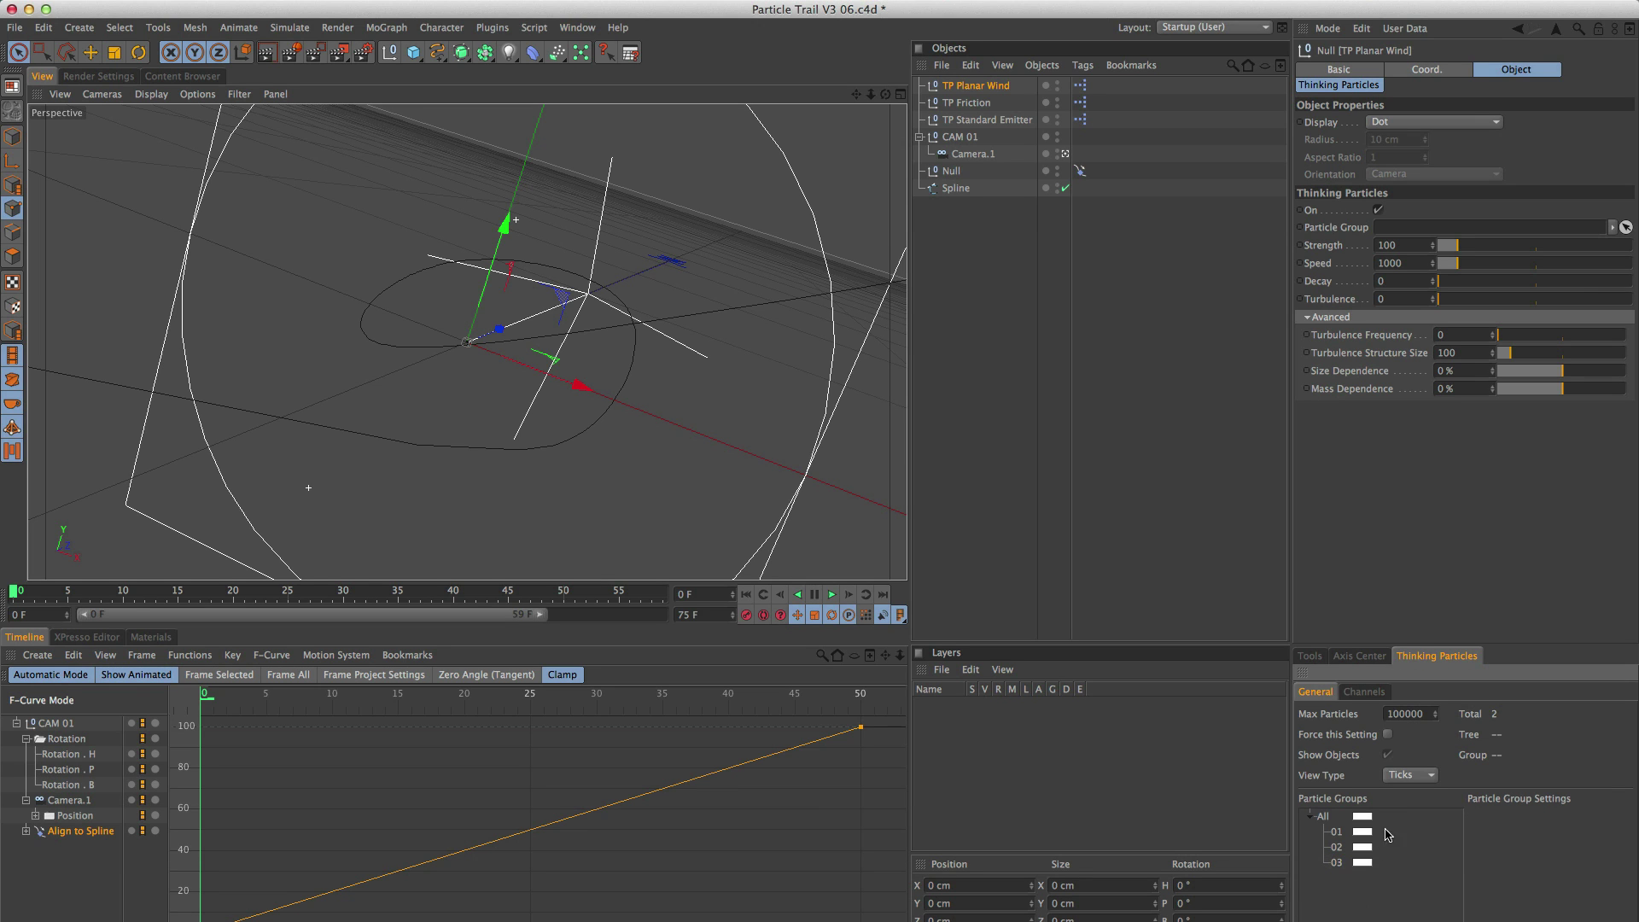
Colour particle groups 01, 02 and 03 red, green and blue.
left_click(1366, 832)
left_click(1362, 831)
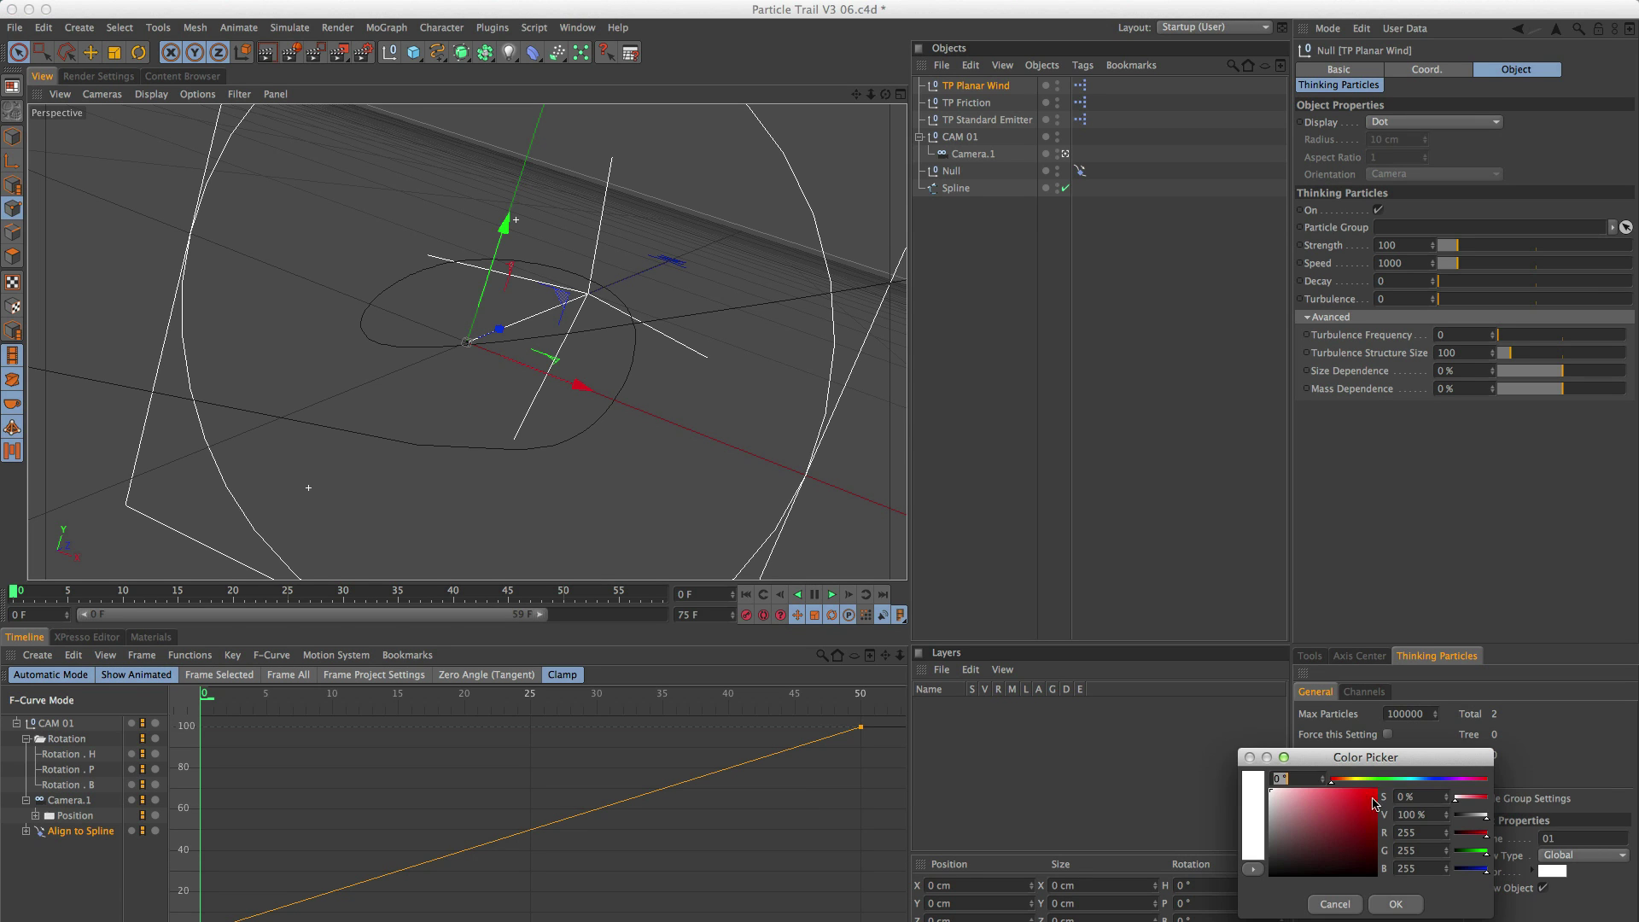
left_click(1377, 802)
left_click(1393, 907)
left_click(1363, 847)
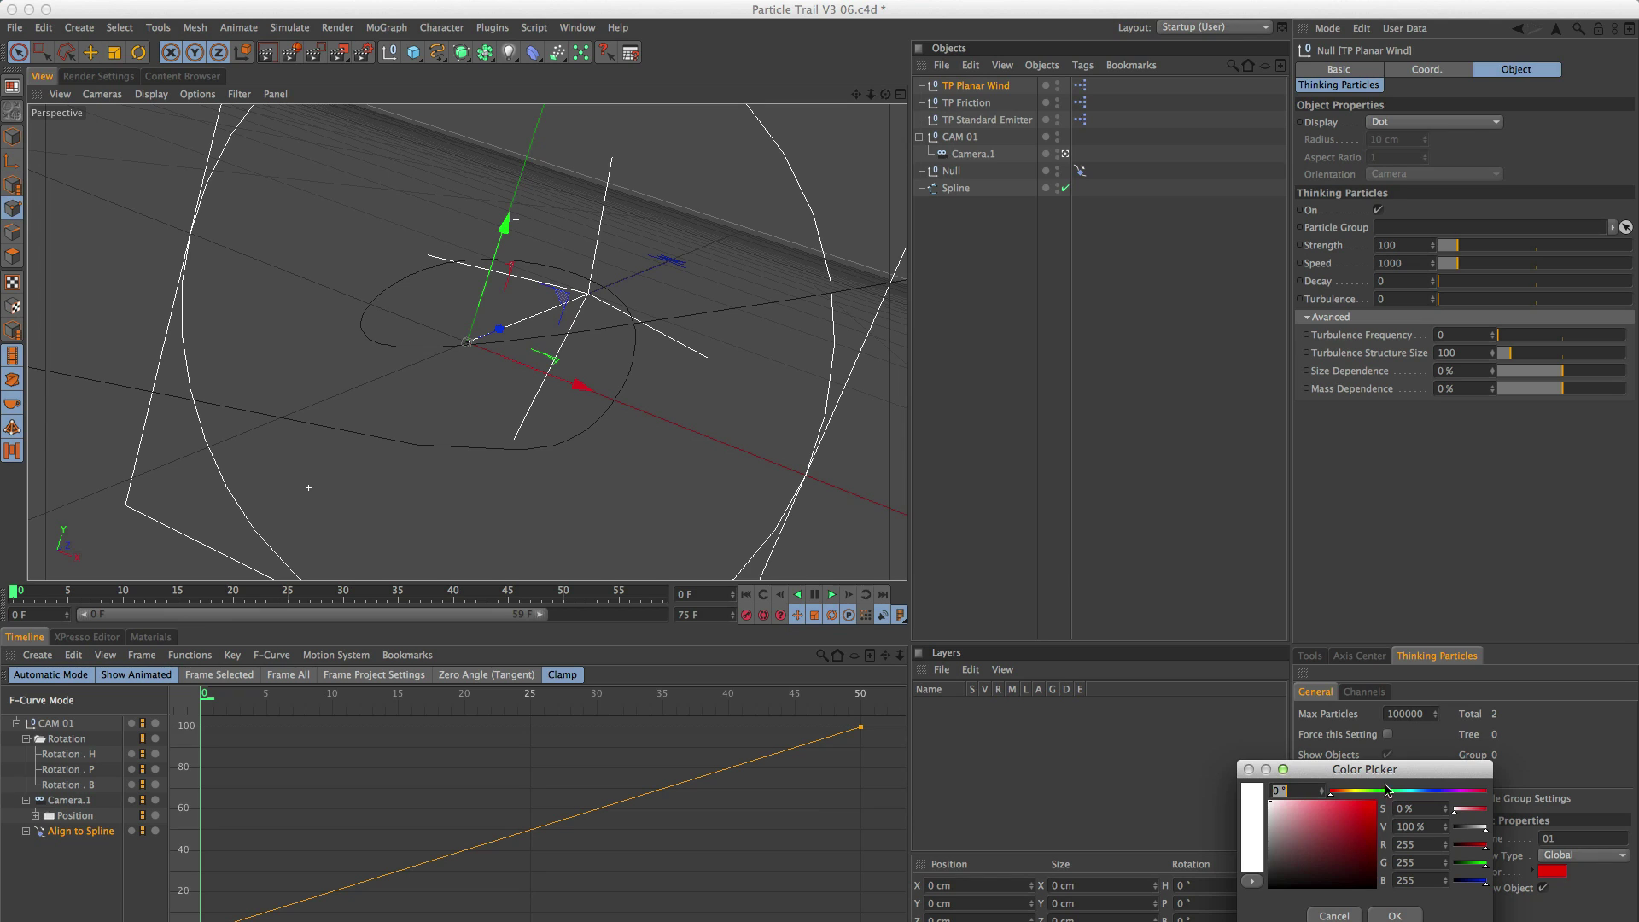
left_click(1384, 791)
left_click(1394, 915)
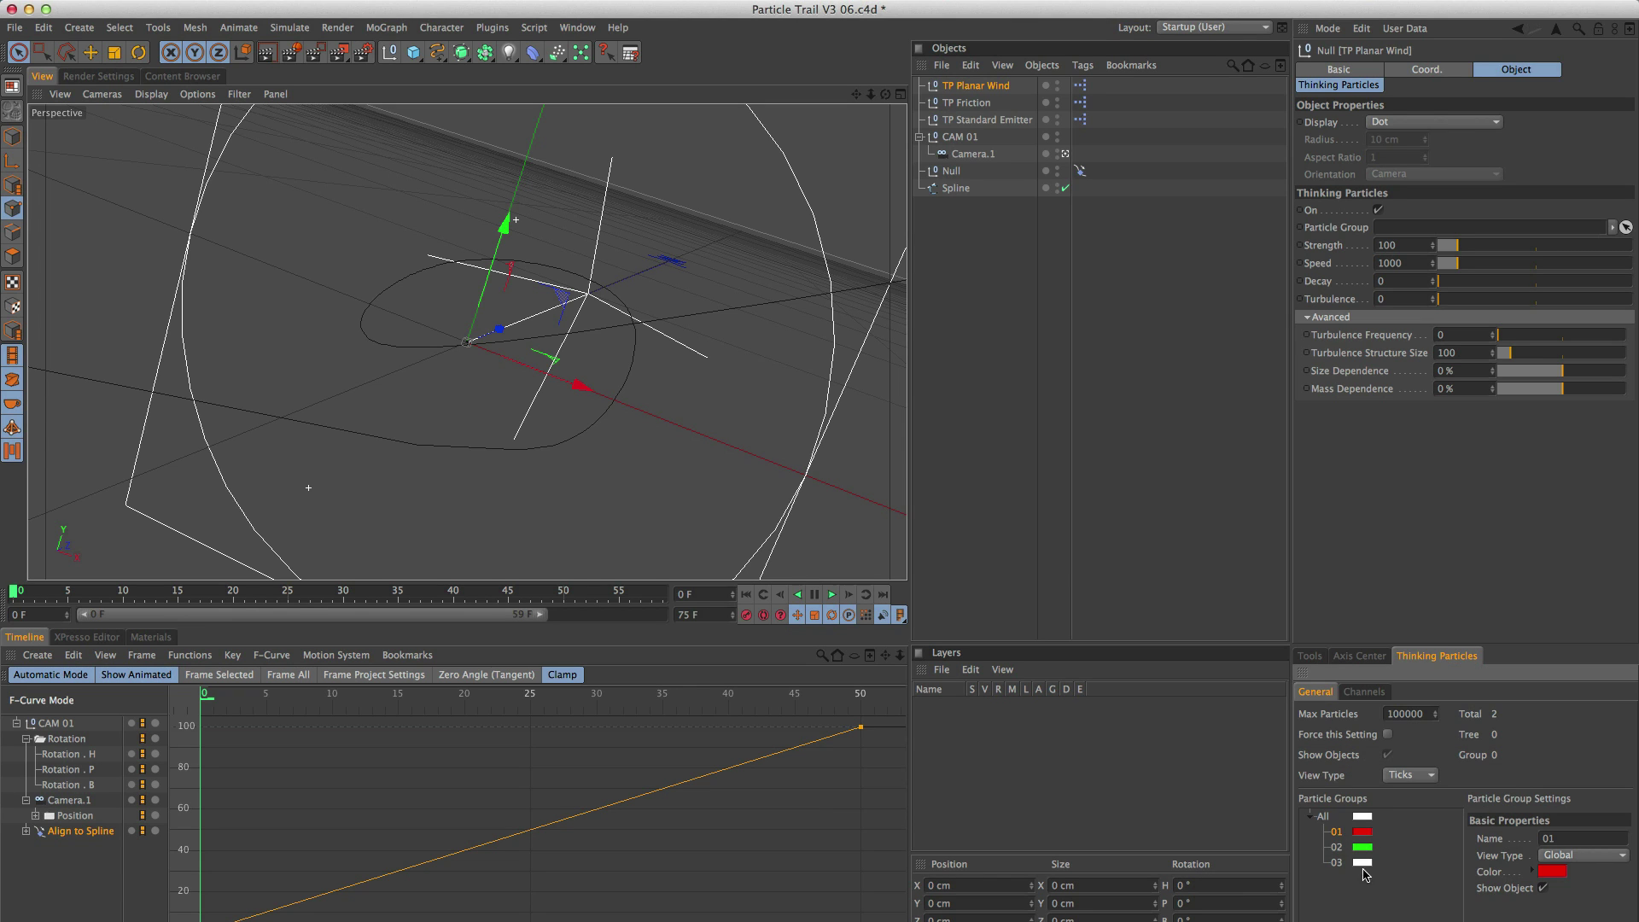
left_click(1363, 864)
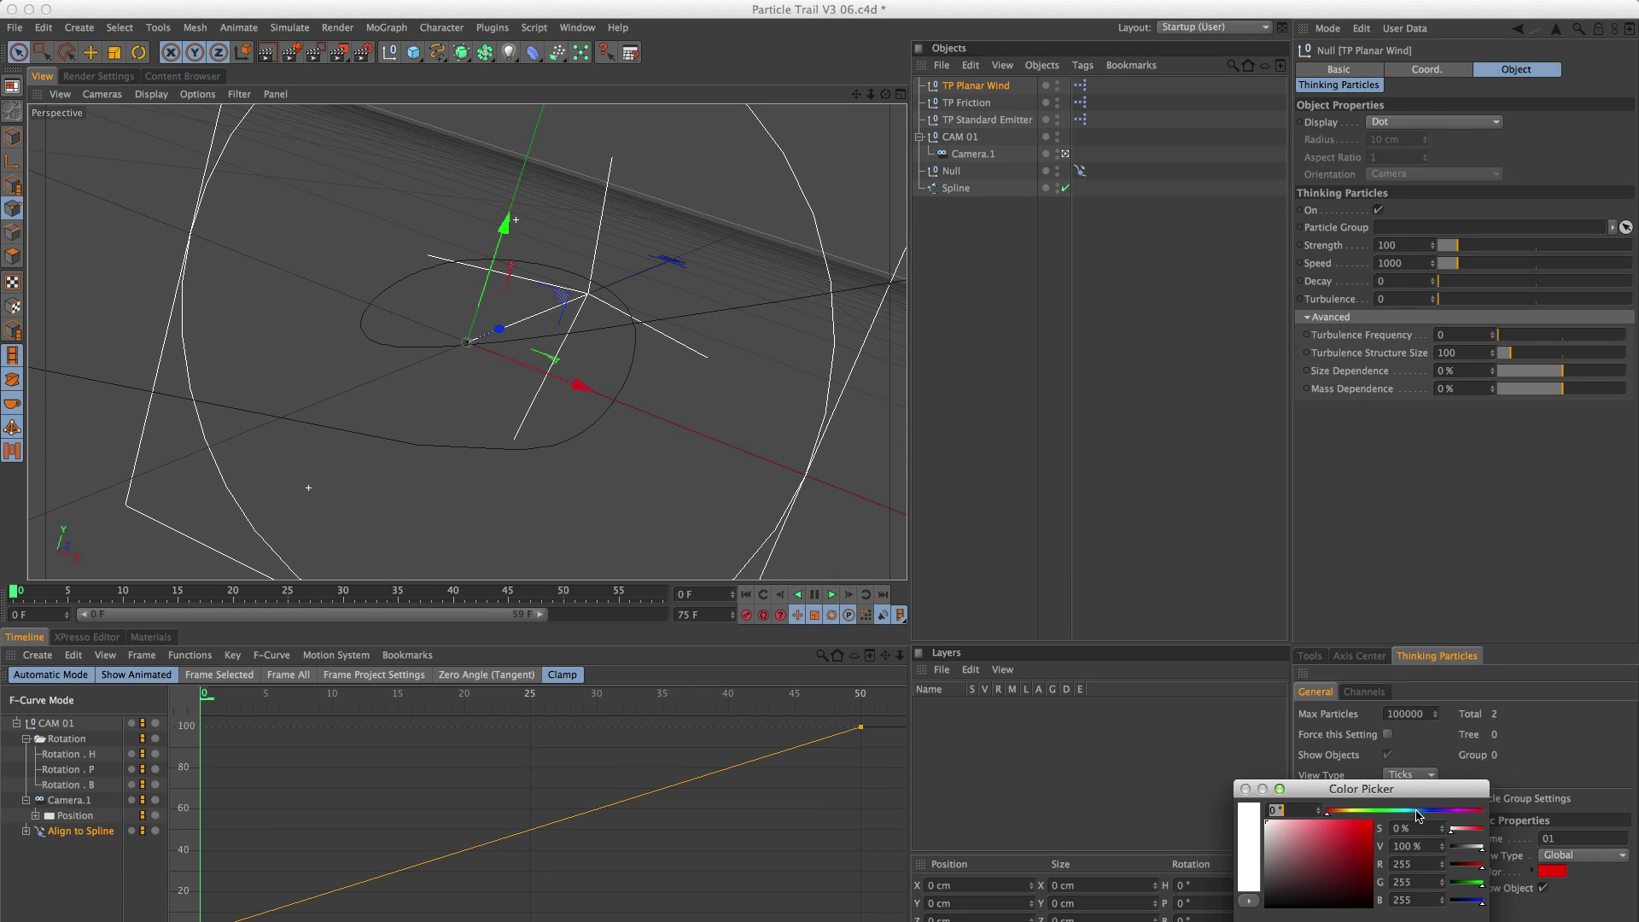
left_click(1429, 809)
left_click(1394, 915)
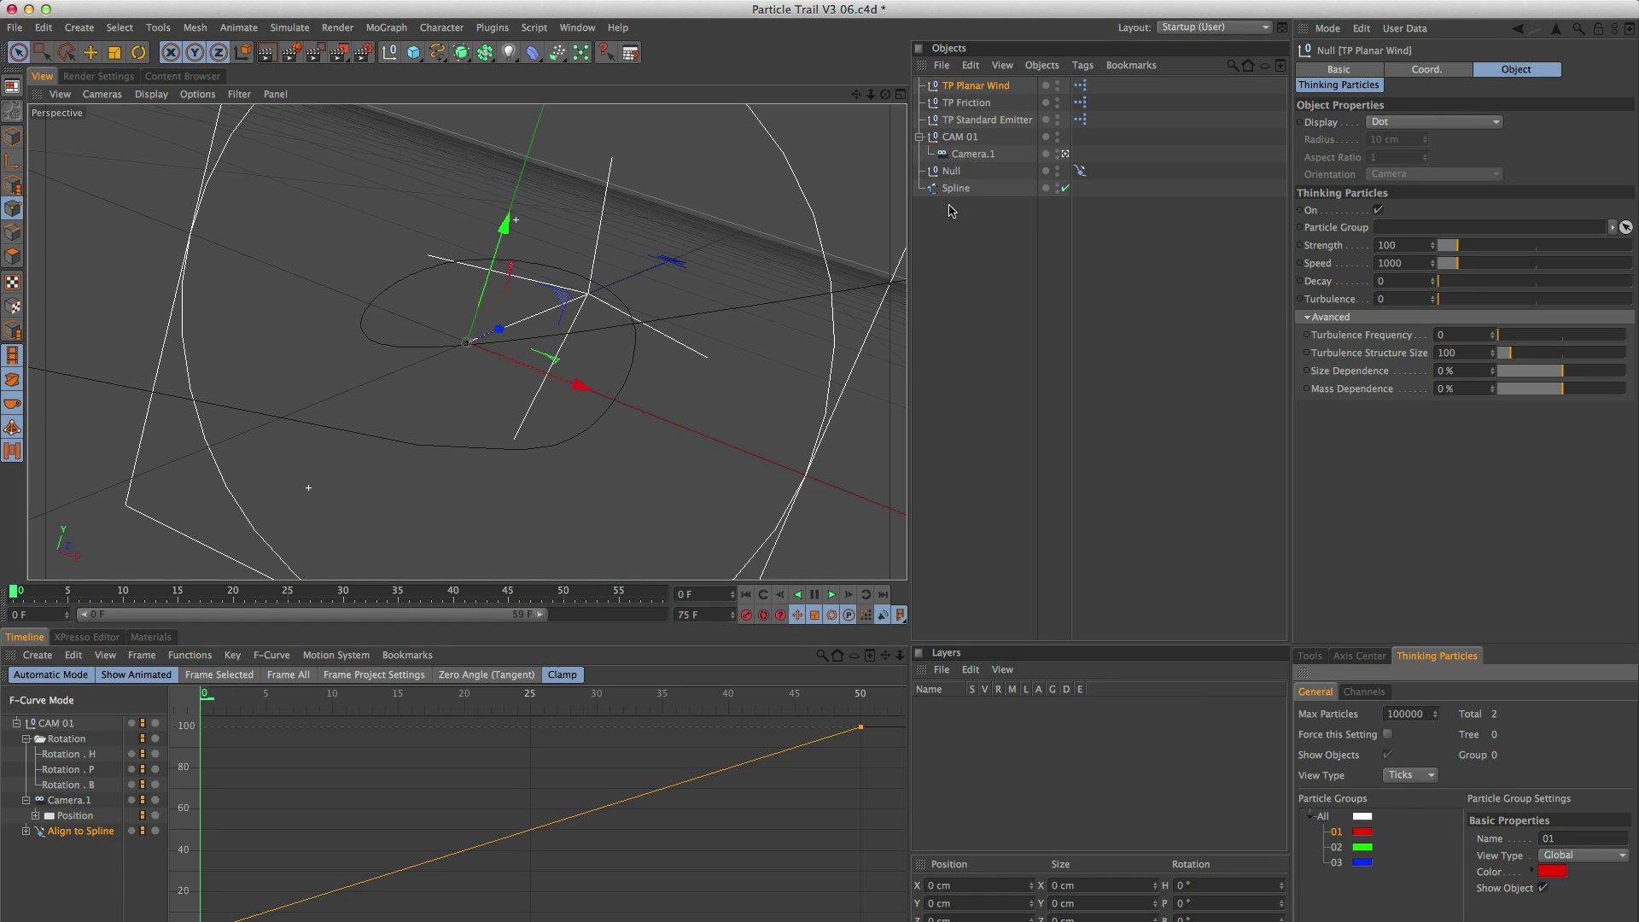
Parent the TP Standard Emitter under the Null.
left_click(982, 120)
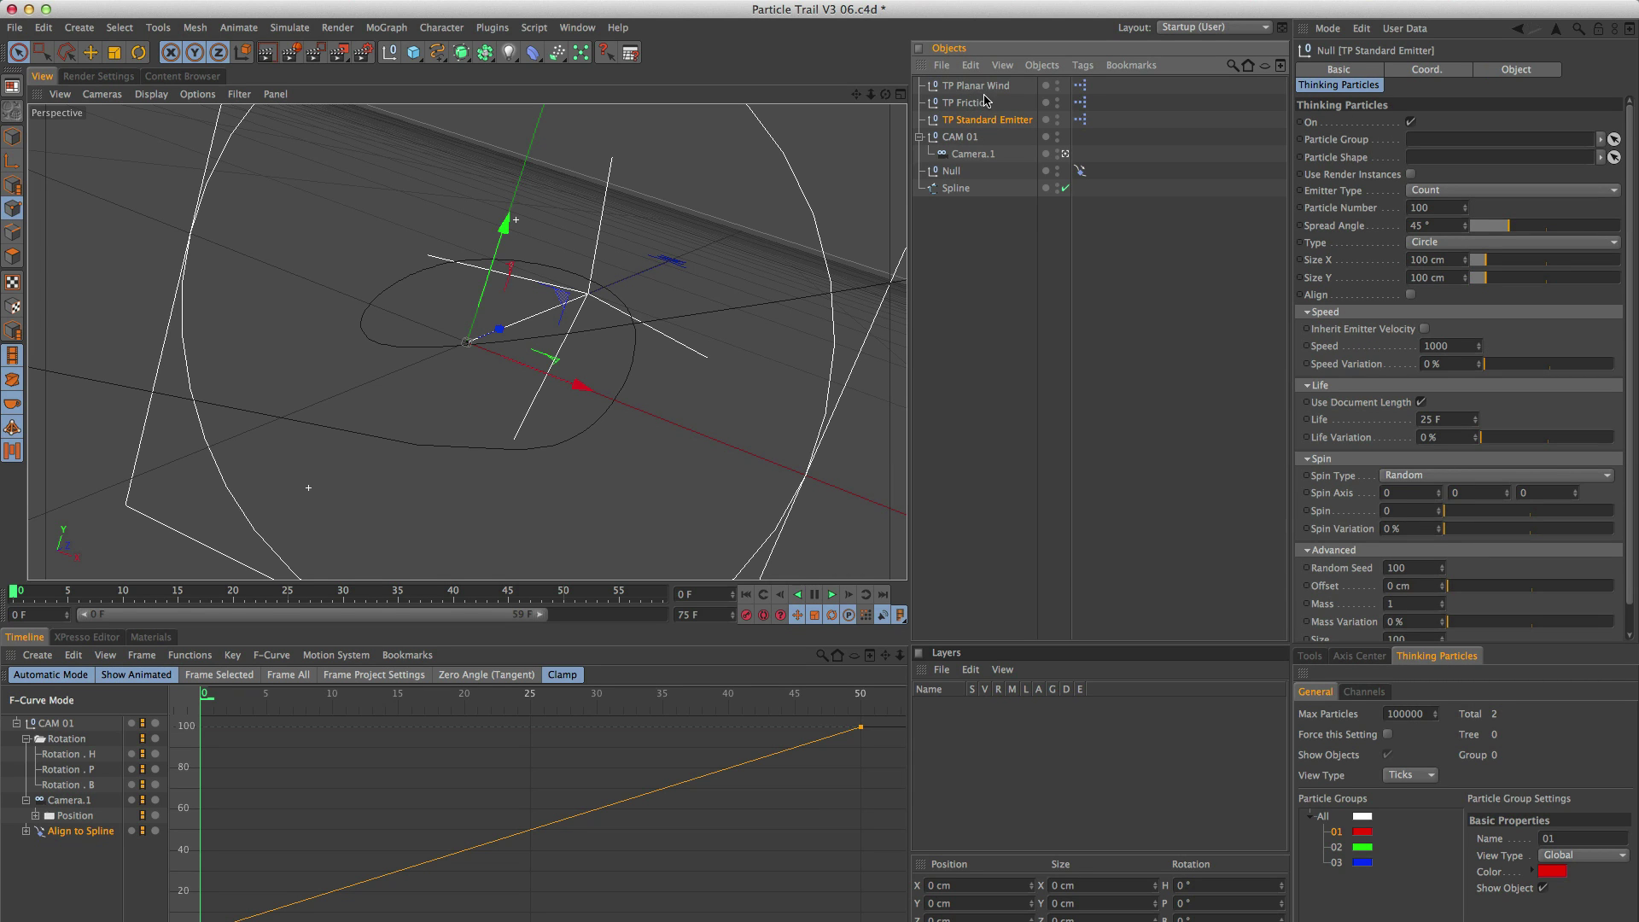
left_click(974, 89, "shift")
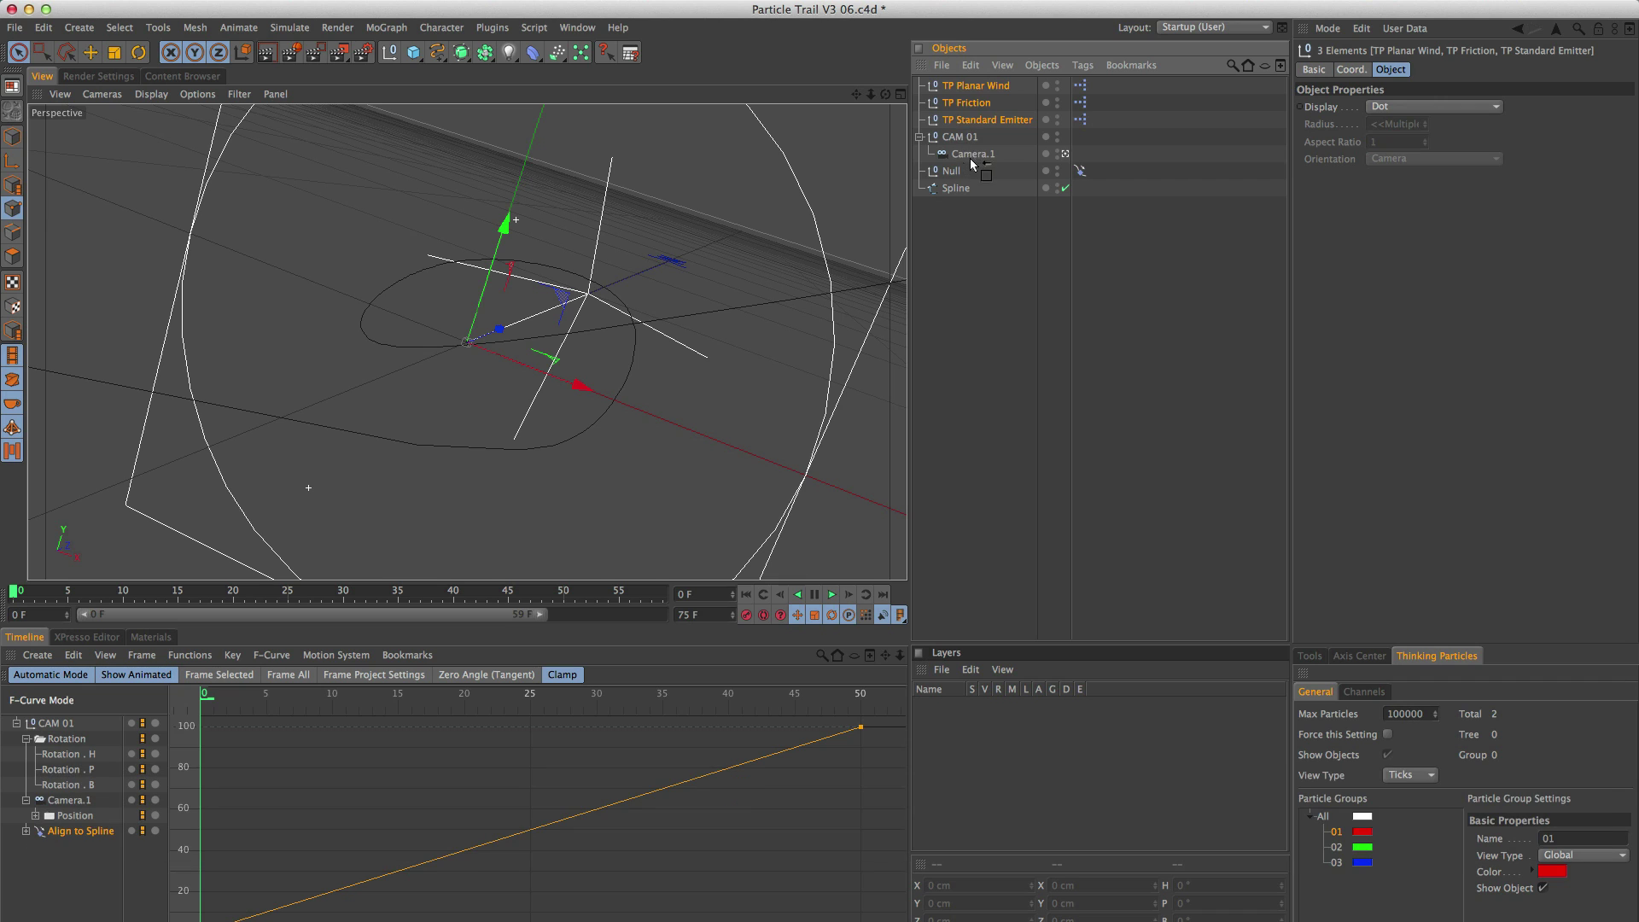
left_click(964, 137)
left_click(970, 124)
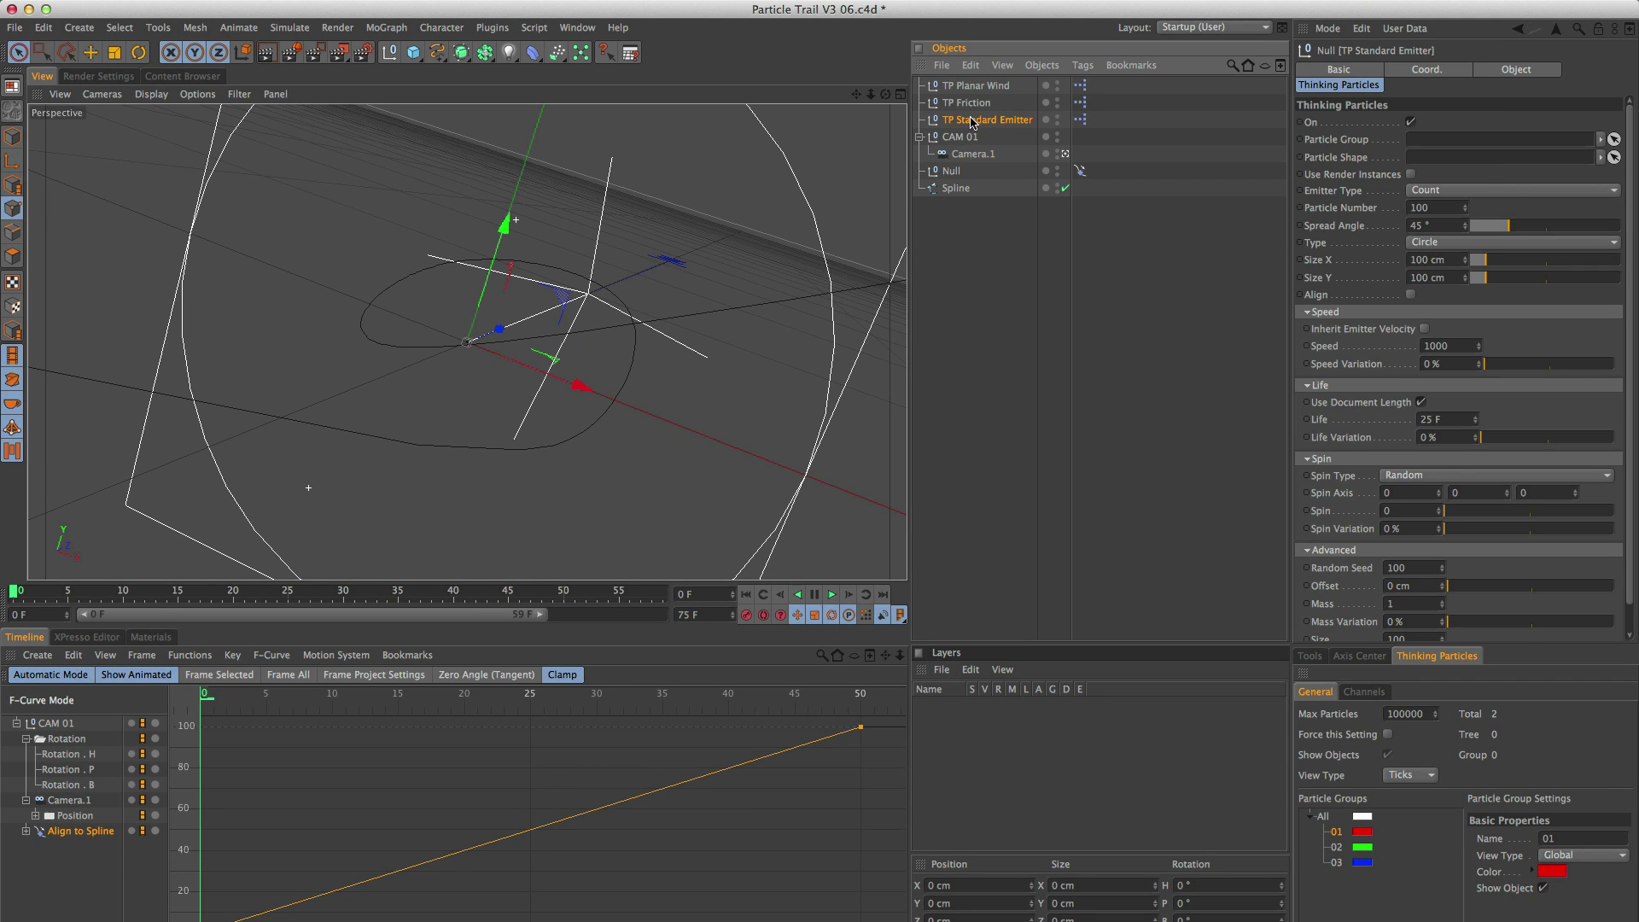
left_click_drag(961, 124, 963, 181)
Move TP Planar Wind and TP Friction below the Null.
left_click(973, 87)
left_click(967, 103, "shift")
left_click(977, 136)
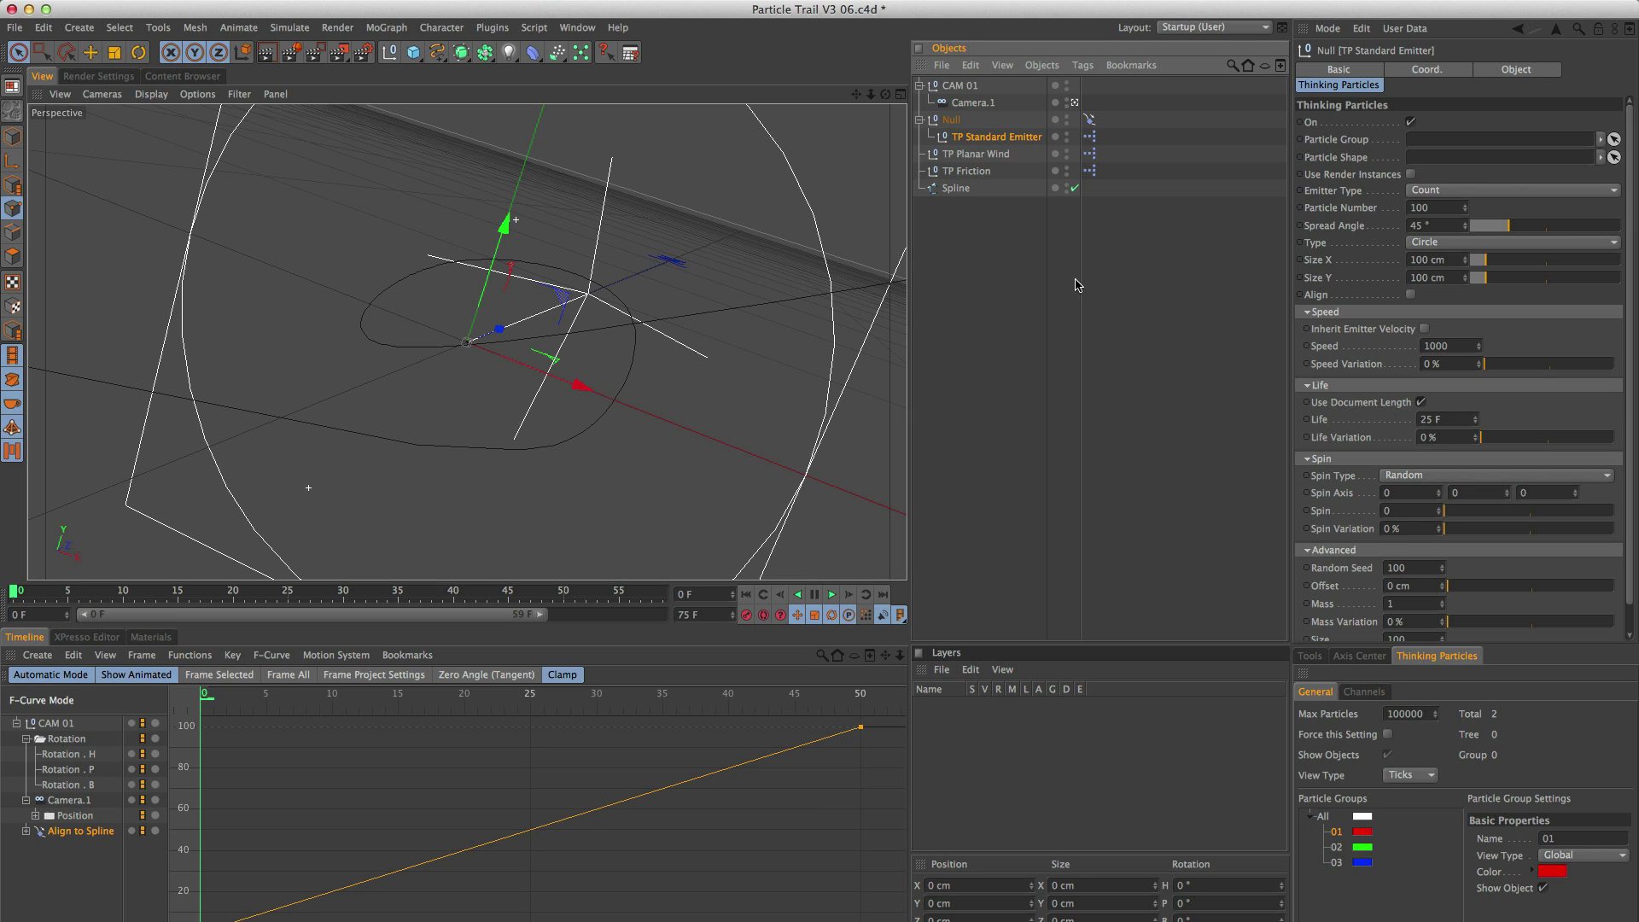
Assign particle group 01 to the emitter, with 10° spread and 0.2 × 0.2 cm size.
left_click_drag(1337, 843, 1428, 149)
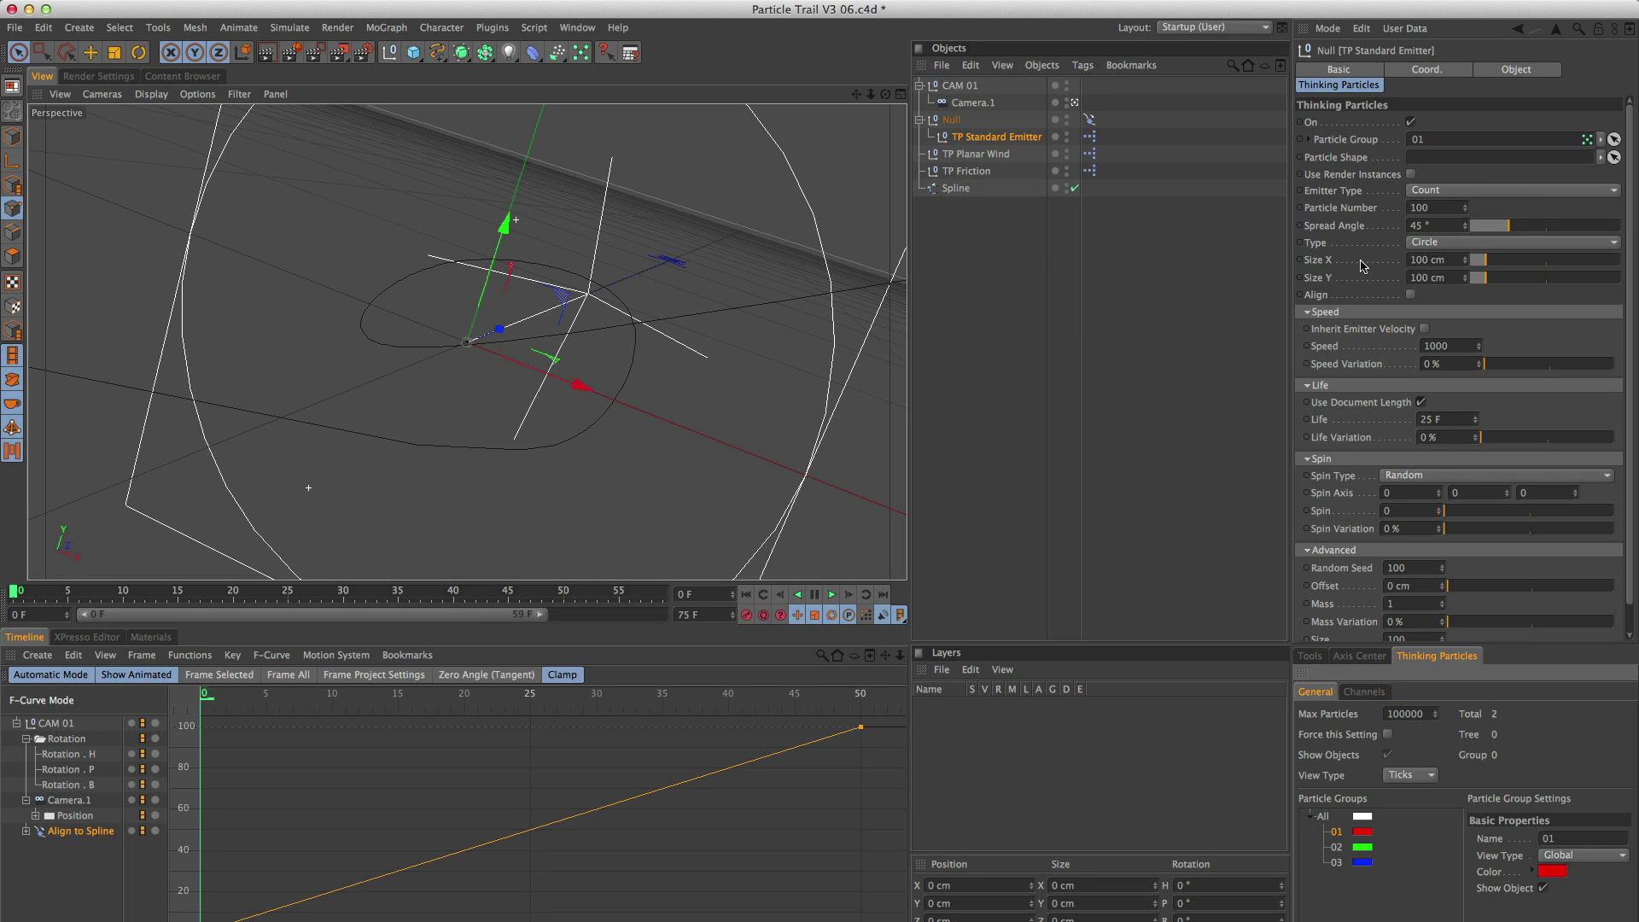
double_click(1436, 224)
type("10")
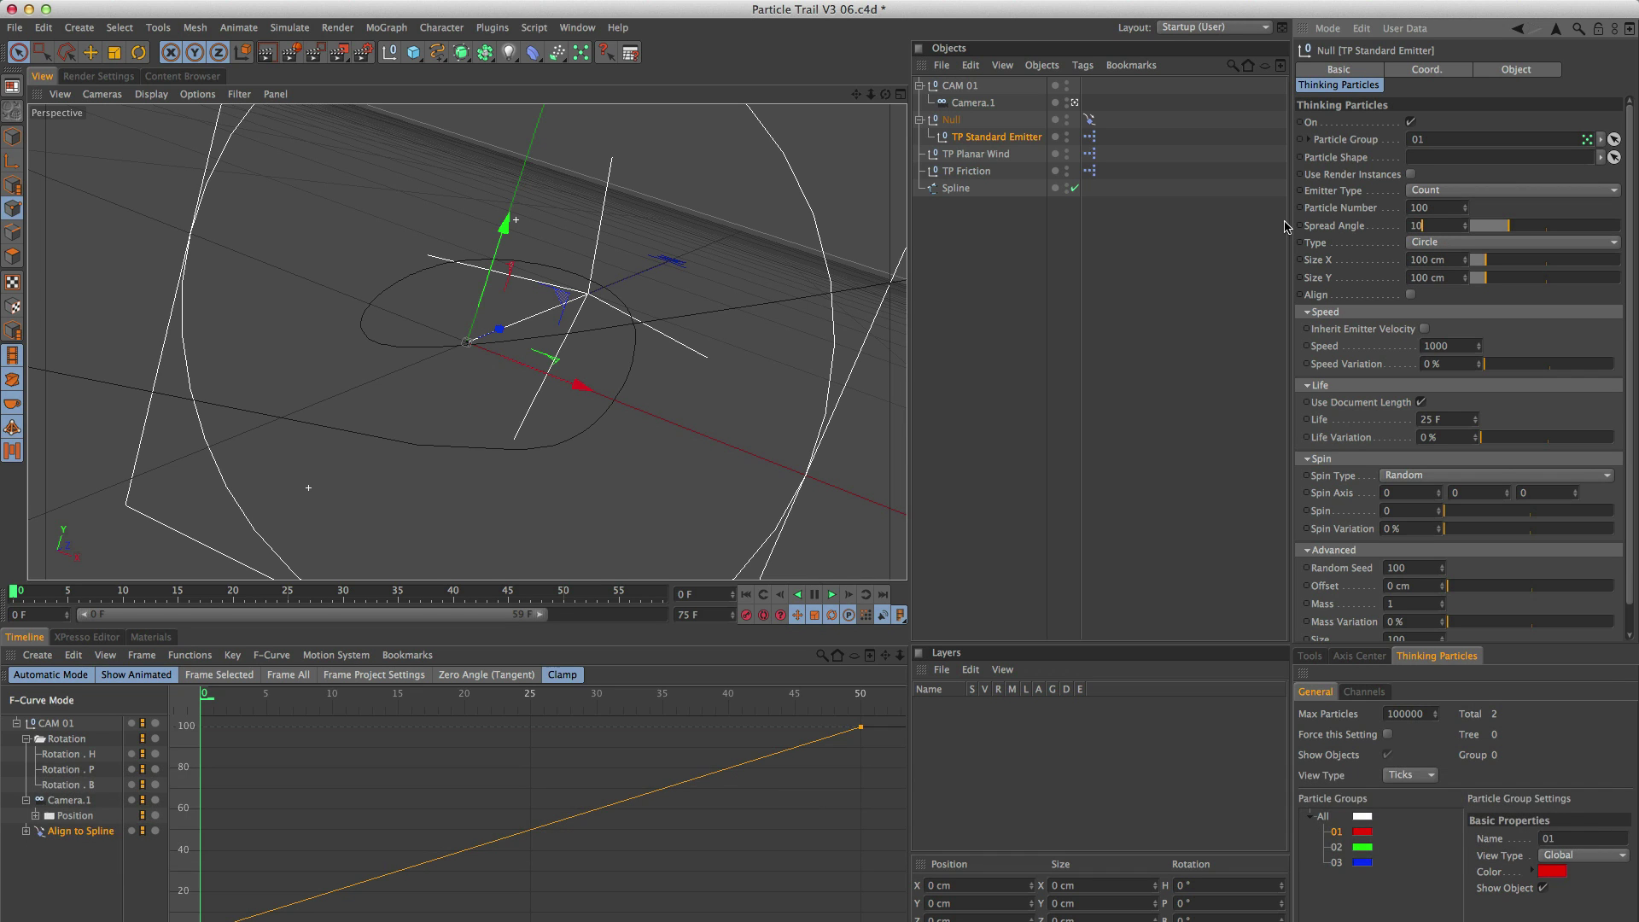
key("Return")
left_click_drag(1447, 260, 1322, 244)
type("0.2")
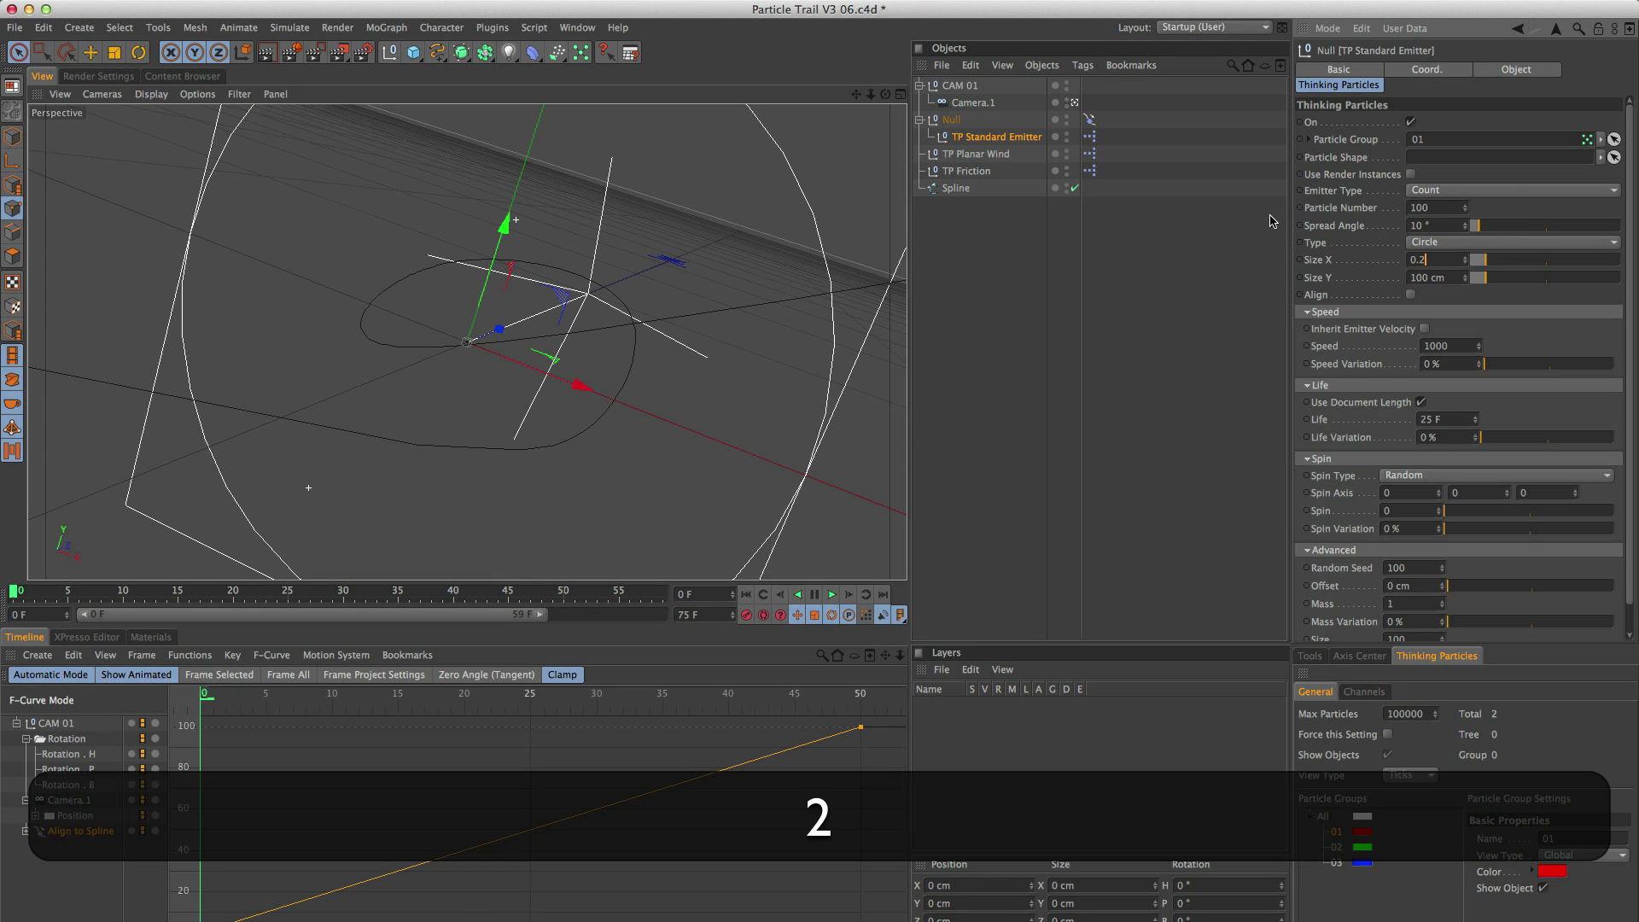
key("Tab")
type("0.2")
key("Return")
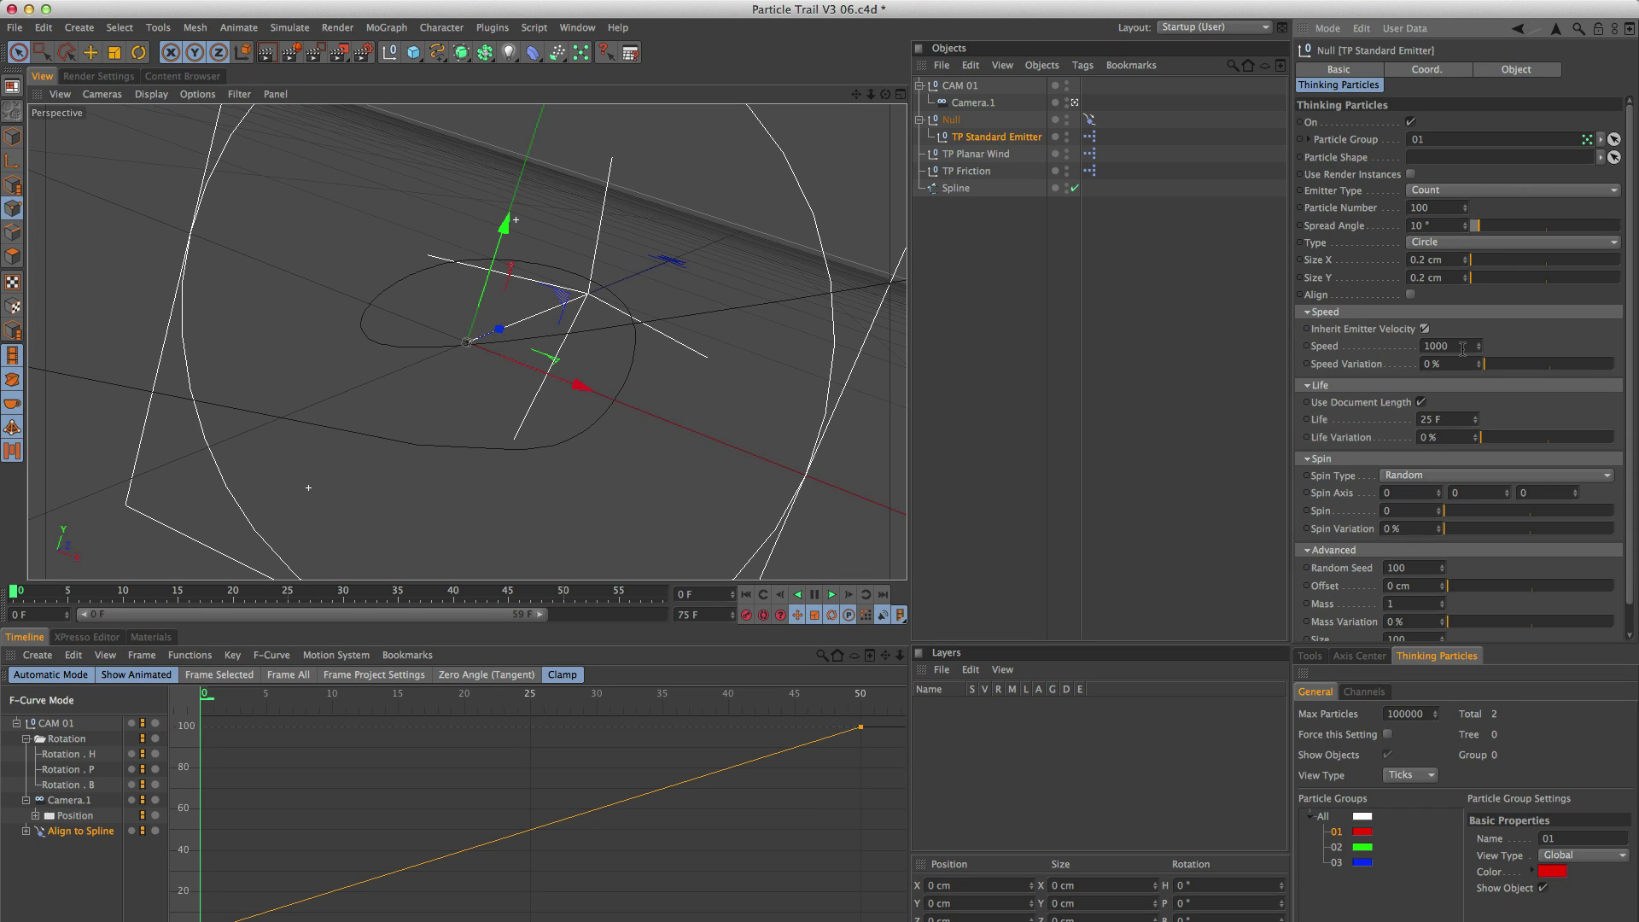
Set the emitter Speed to 2 with 90% Speed Variation.
left_click_drag(1454, 345, 1372, 339)
type("2")
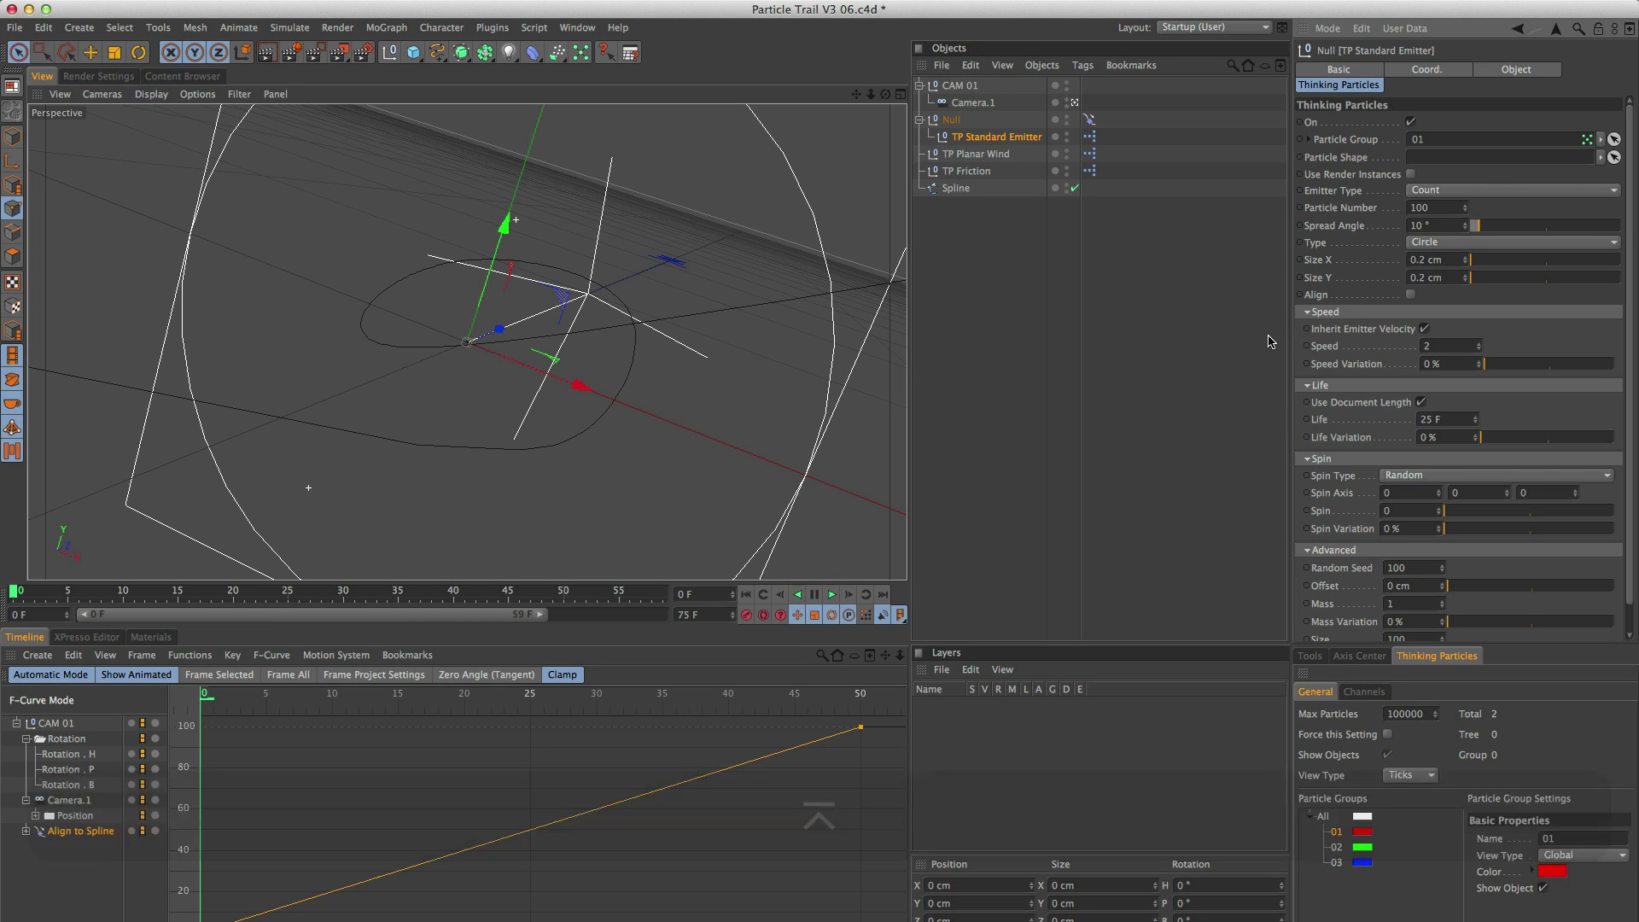
key("Tab")
type("90")
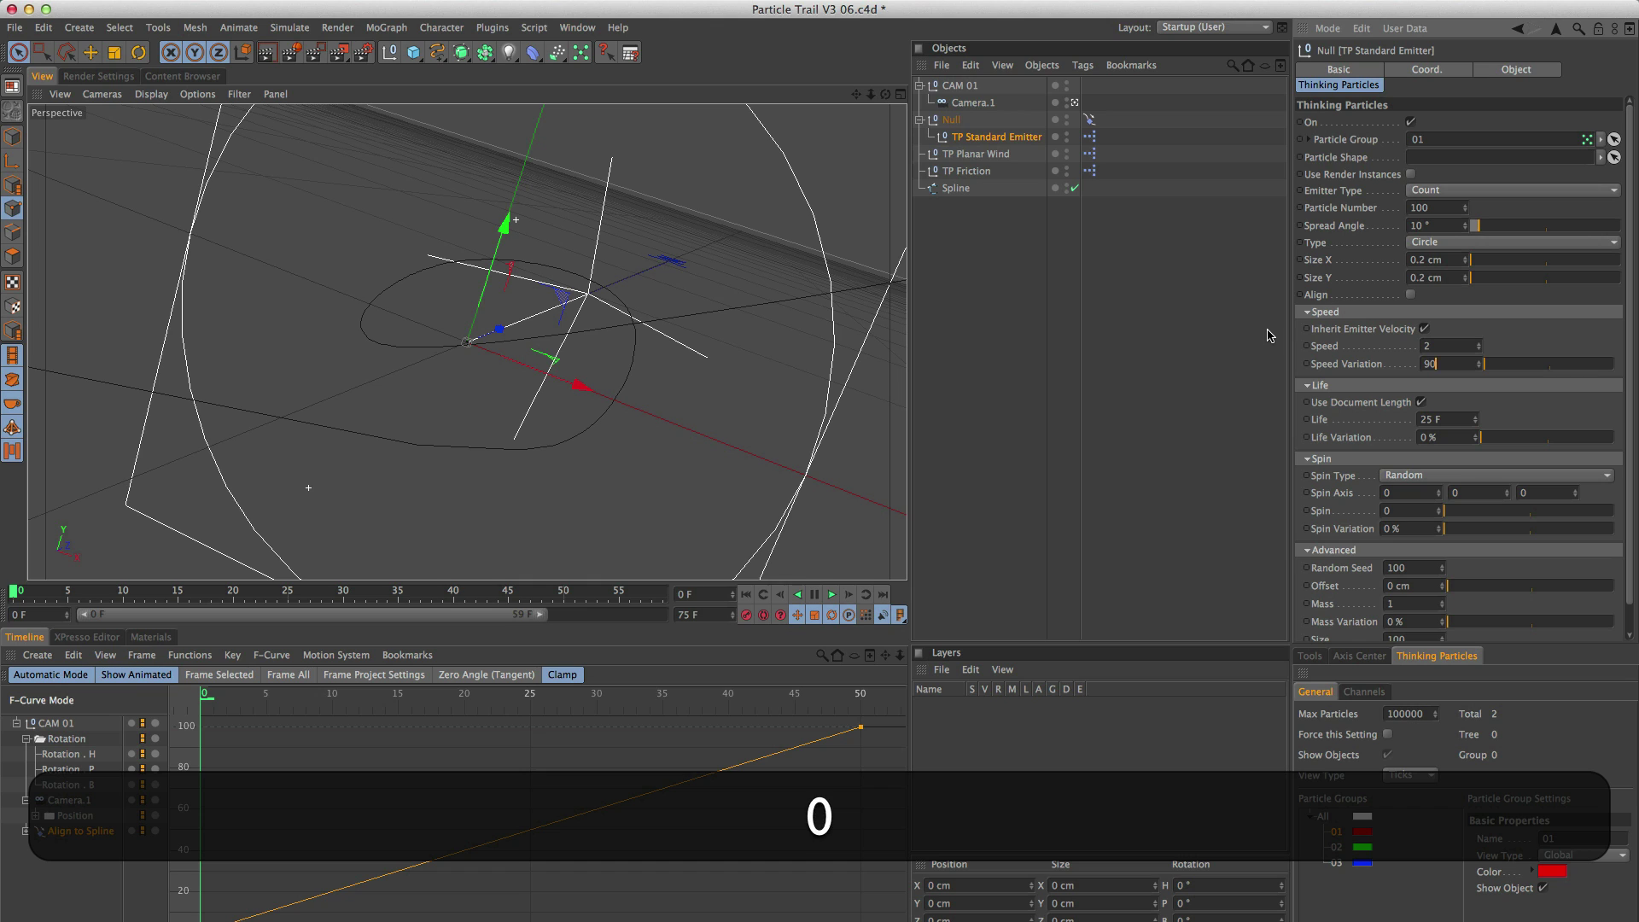
key("Return")
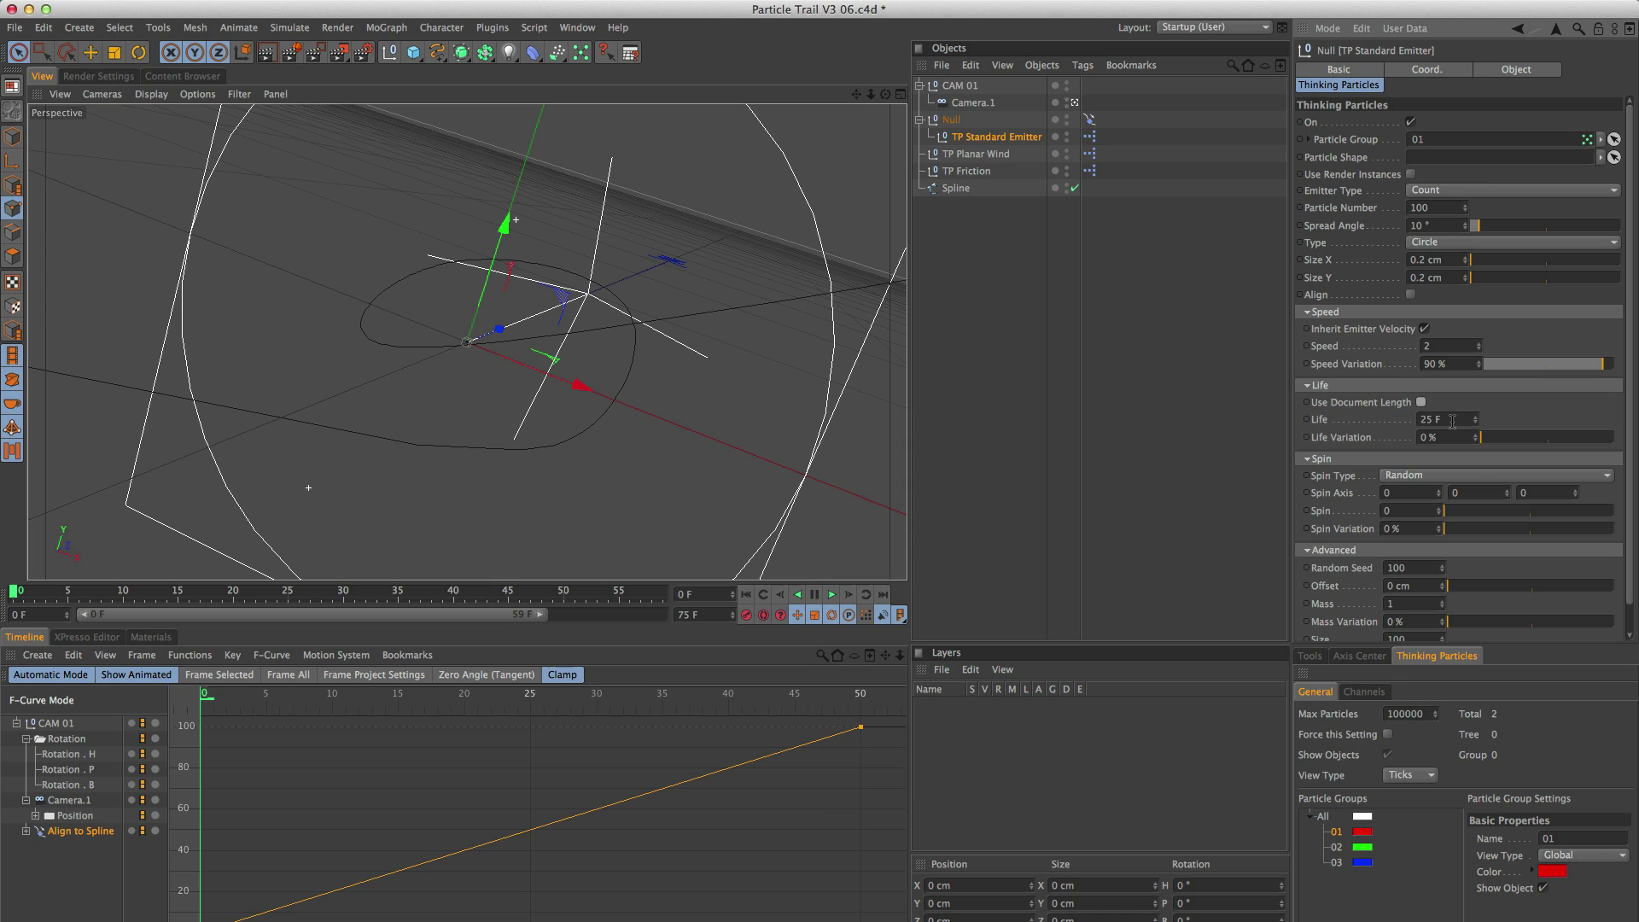
Set particle Life to 6 F with 75% Life Variation.
left_click(1452, 419)
left_click_drag(1452, 421, 1300, 429)
type("6")
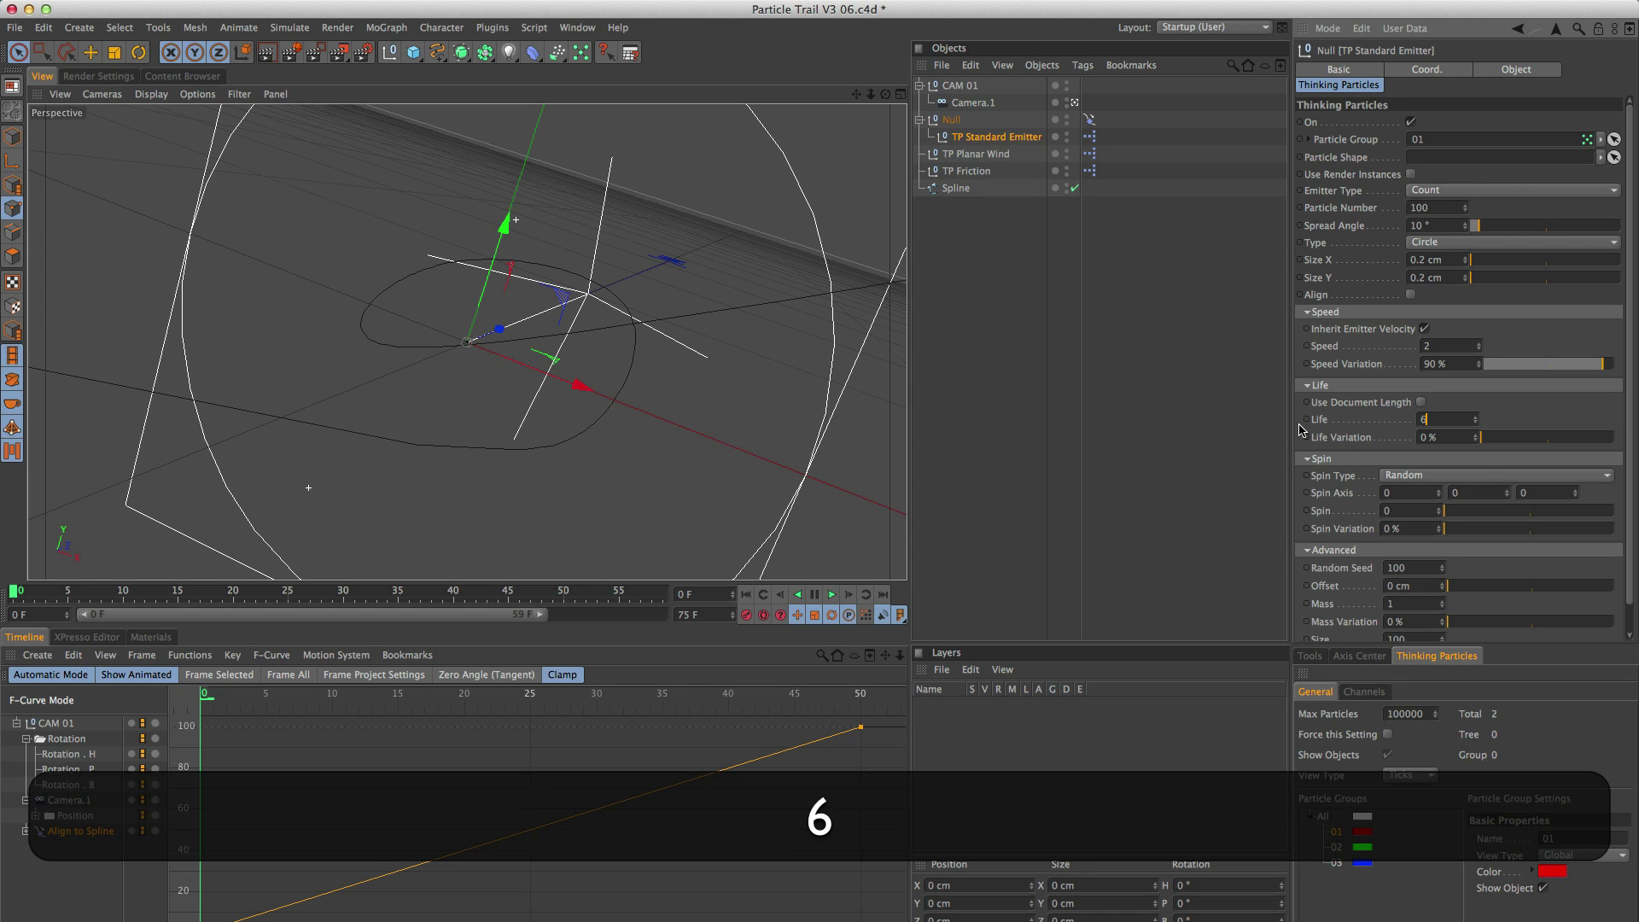
key("Return")
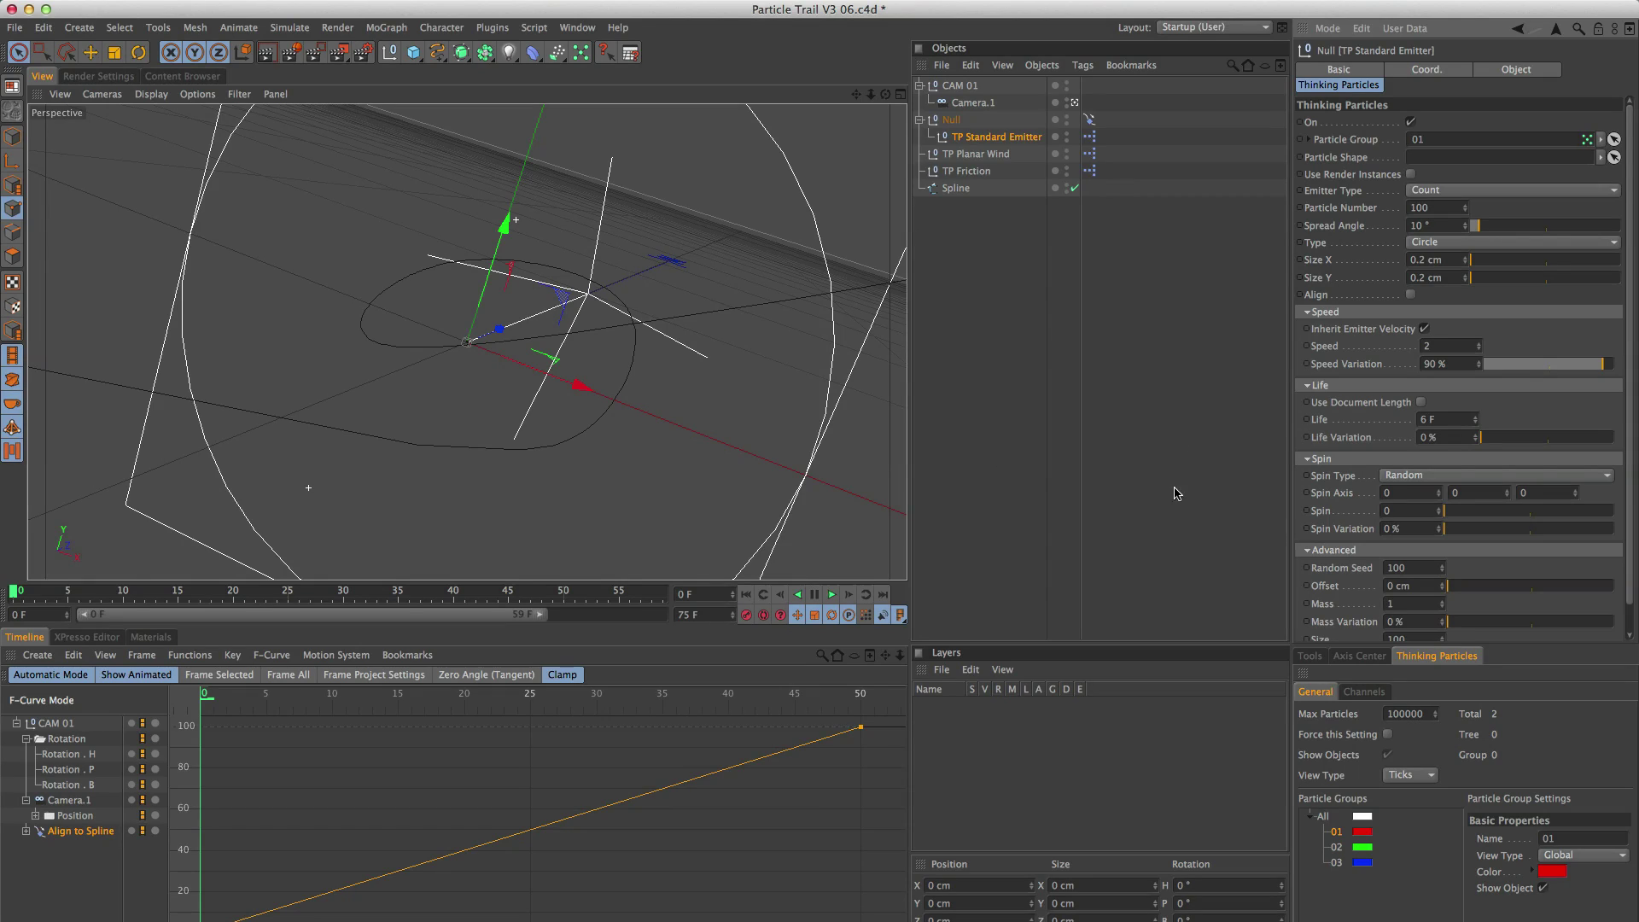
left_click_drag(1450, 438, 1199, 435)
type("75")
key("Return")
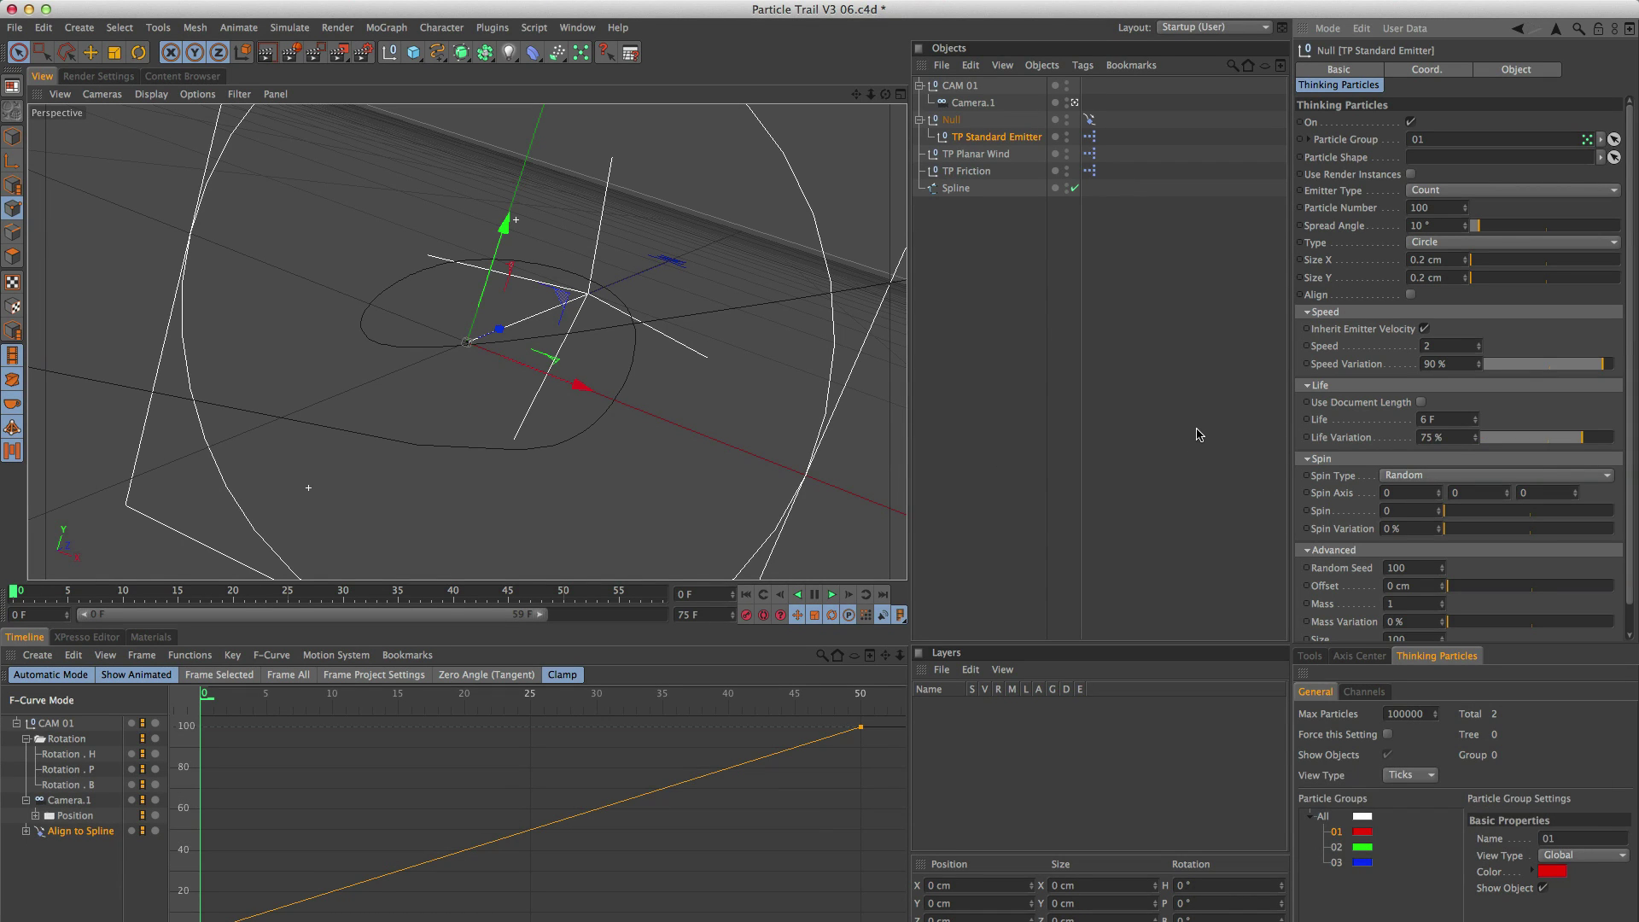
Give TP Planar Wind a Strength of 97 and Turbulence of 800.
left_click(968, 156)
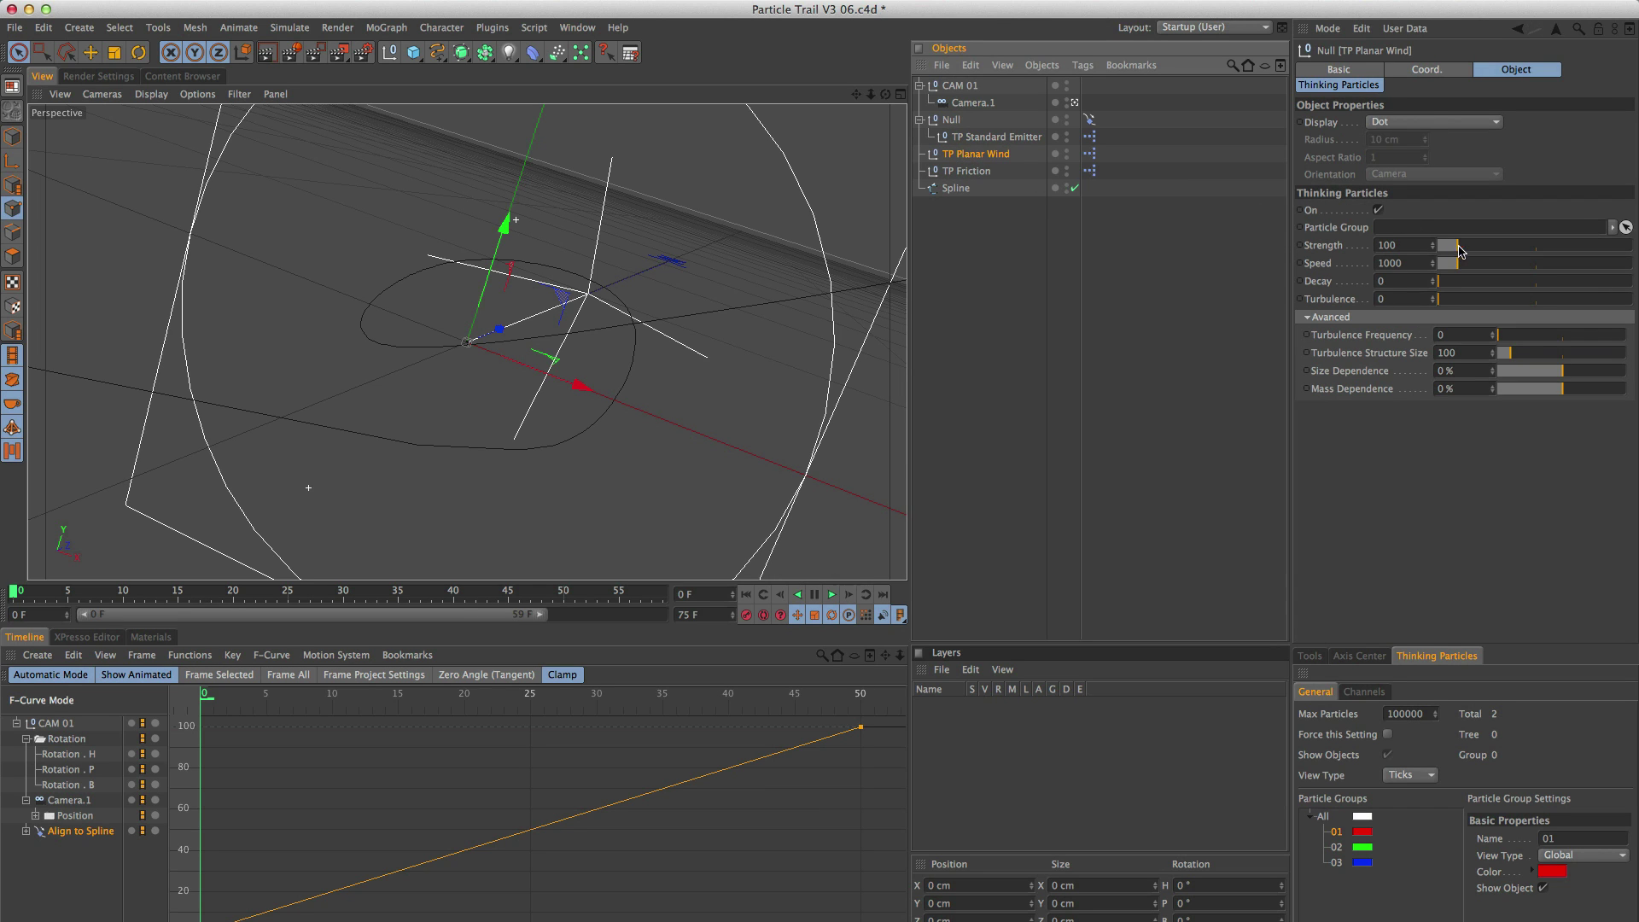
double_click(1385, 245)
type("97")
key("Return")
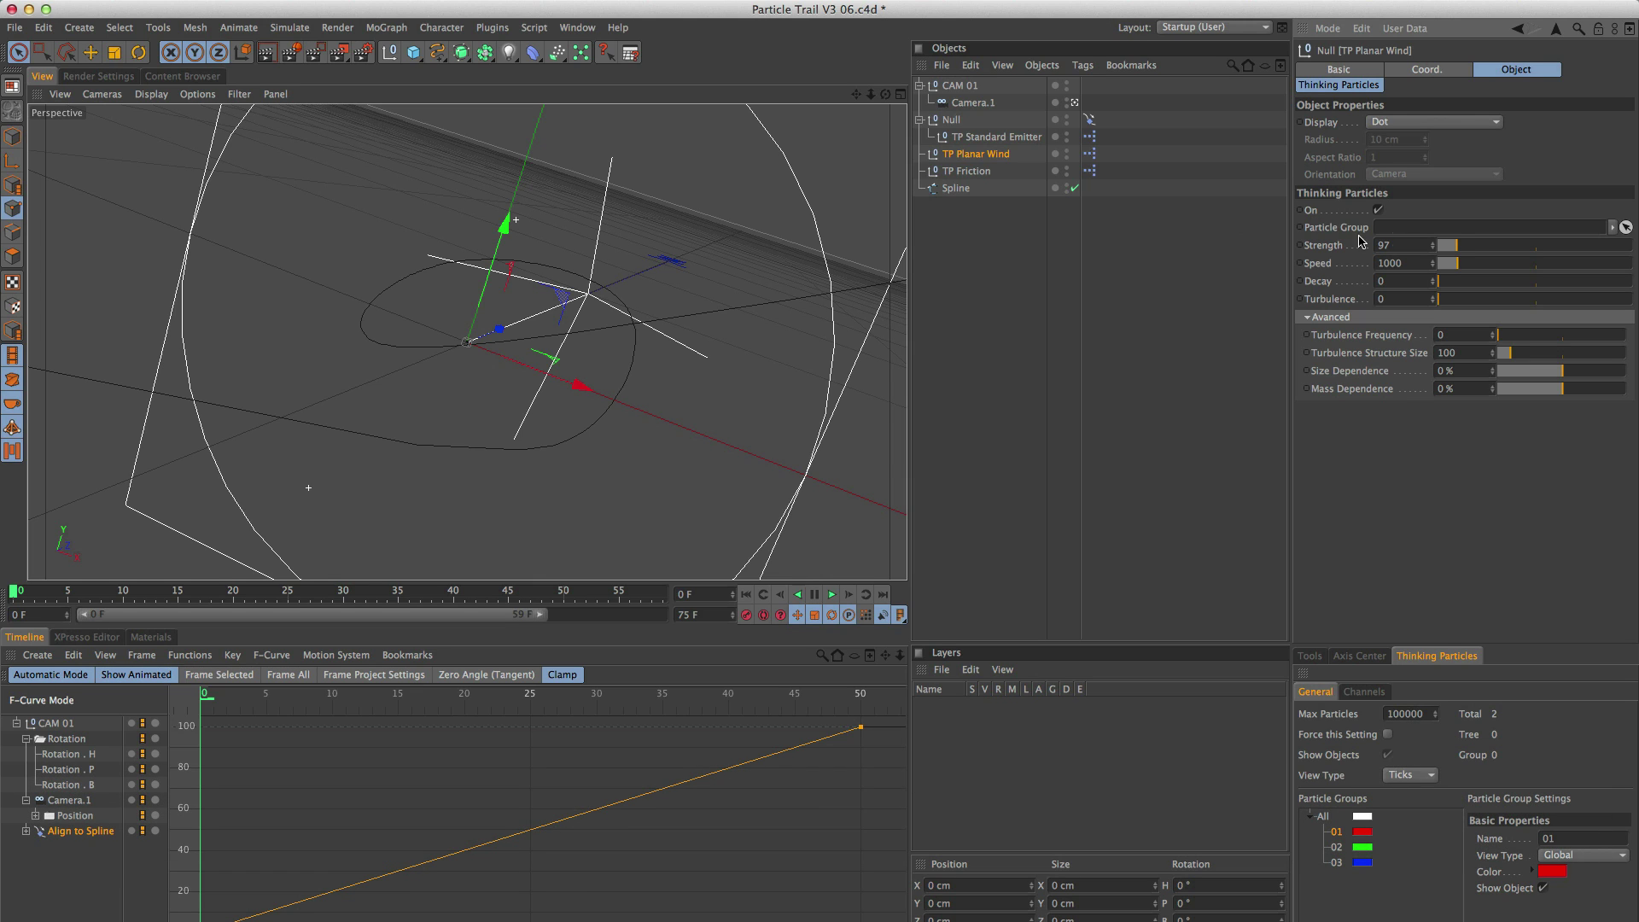
double_click(1416, 298)
type("800")
key("Return")
Set Turbulence Frequency 1, Structure Size 2, and 50% Size and Mass Dependence.
left_click(1422, 338)
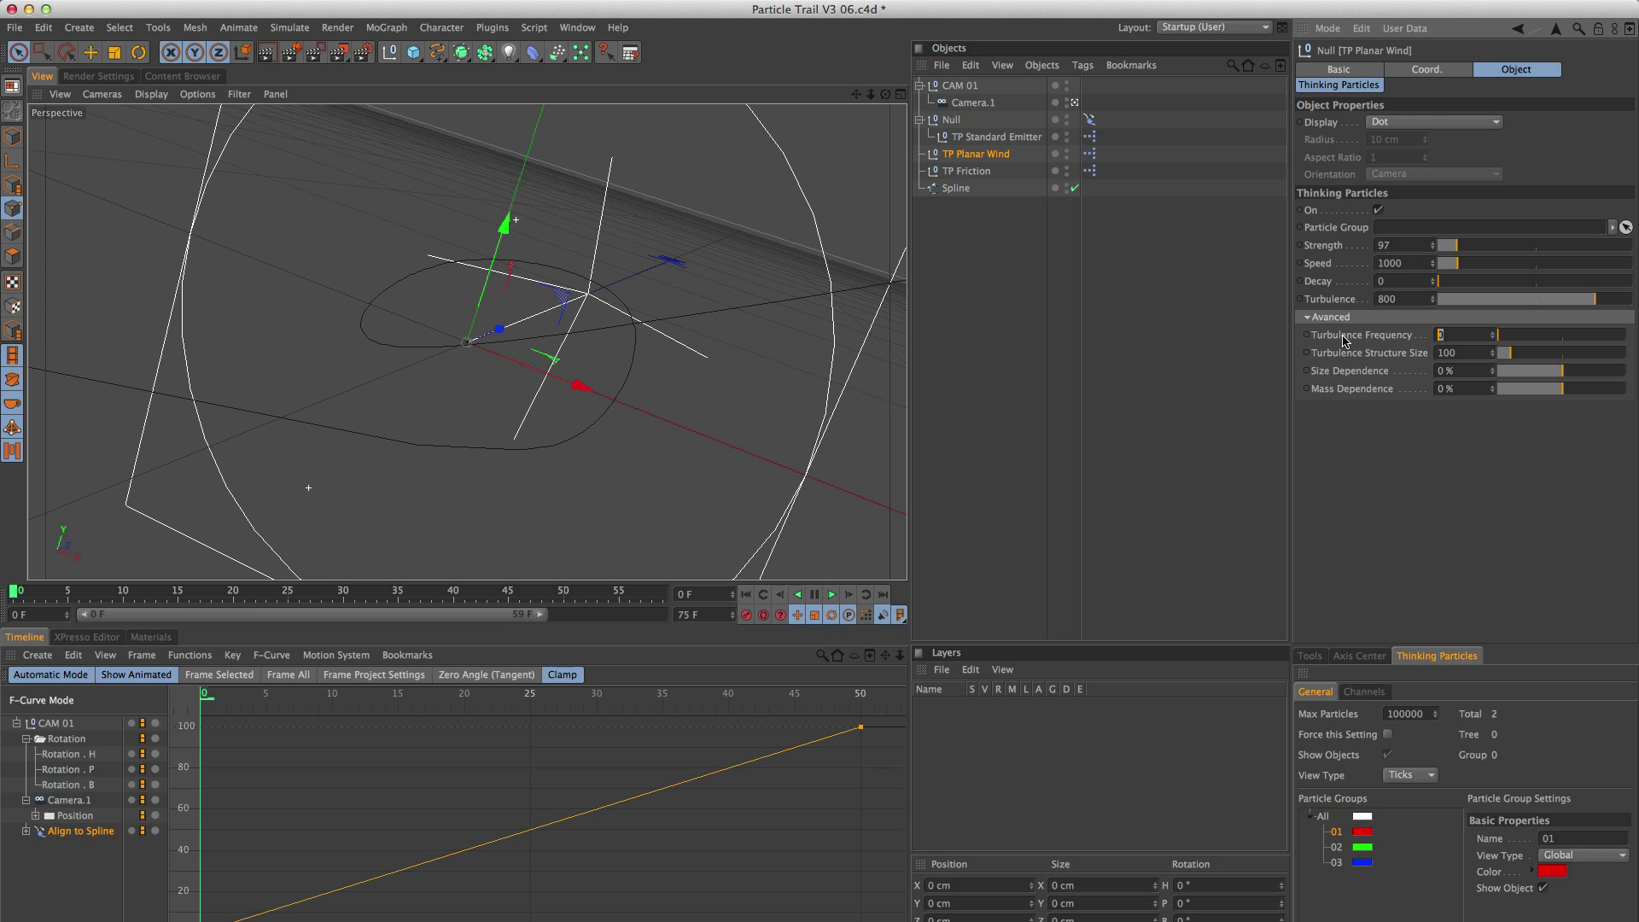
type("1")
key("Tab")
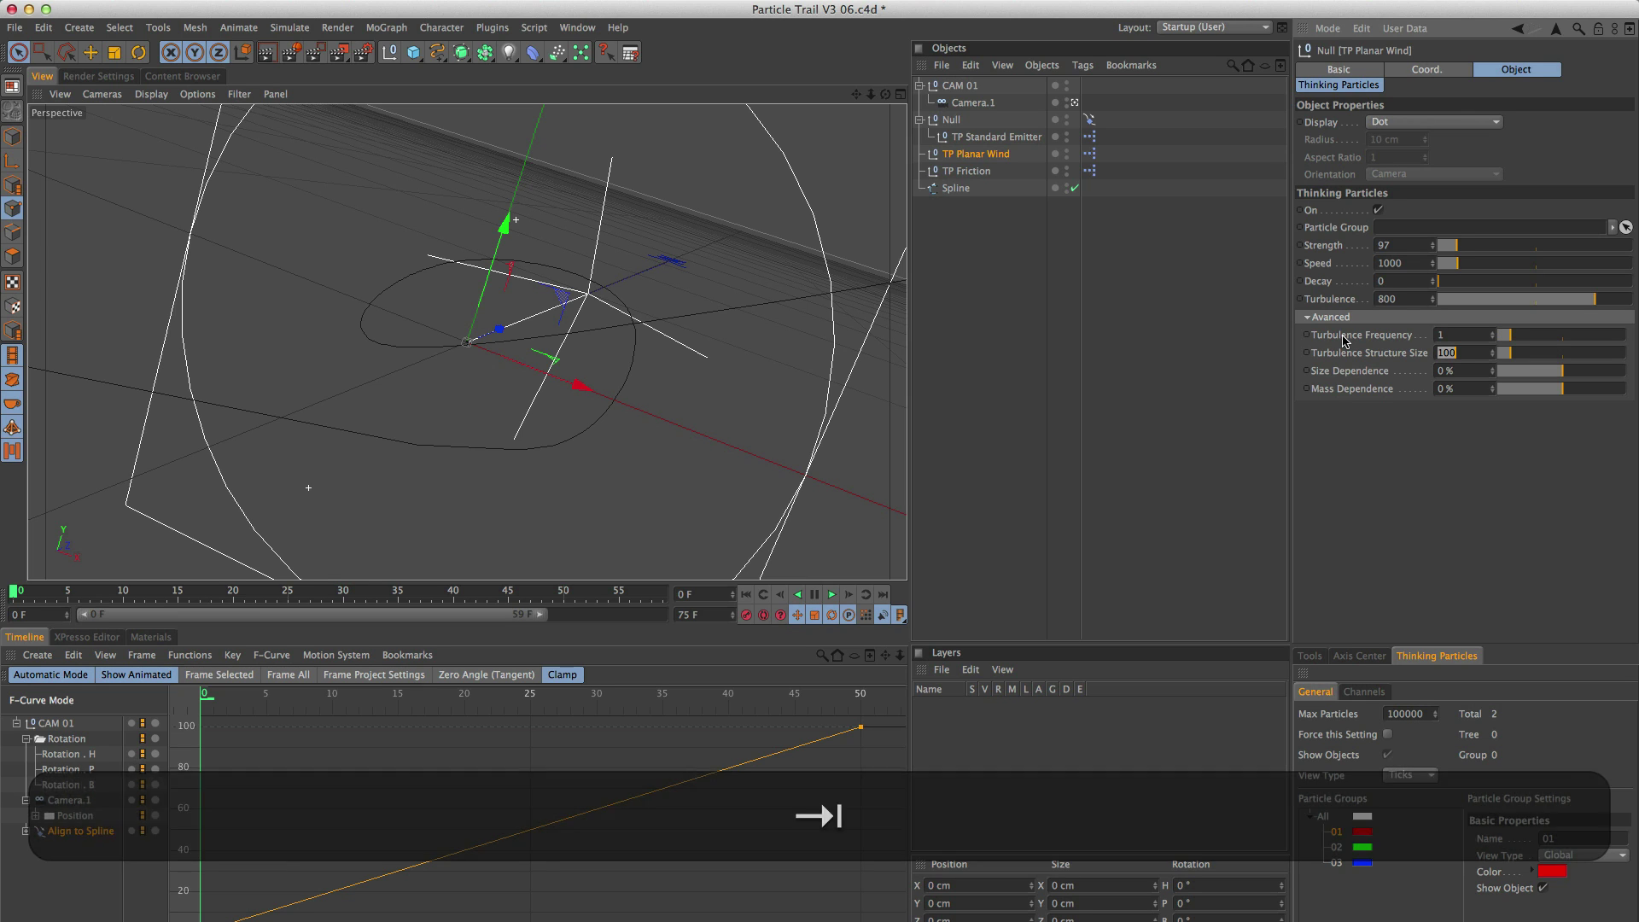
type("2")
key("Tab")
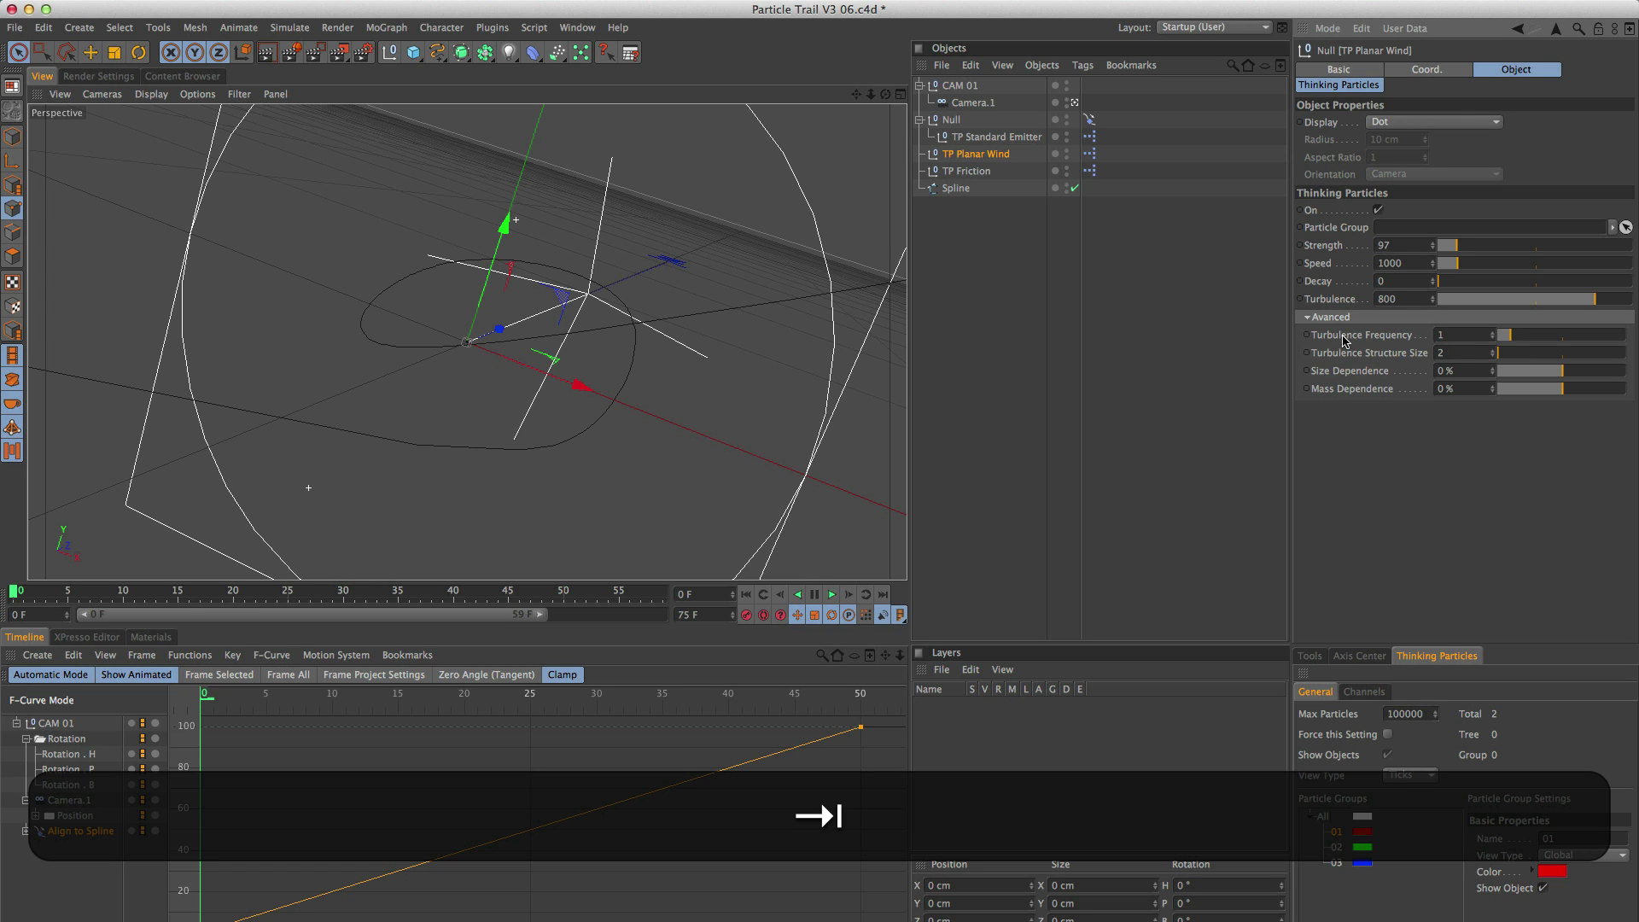
type("50")
key("Tab")
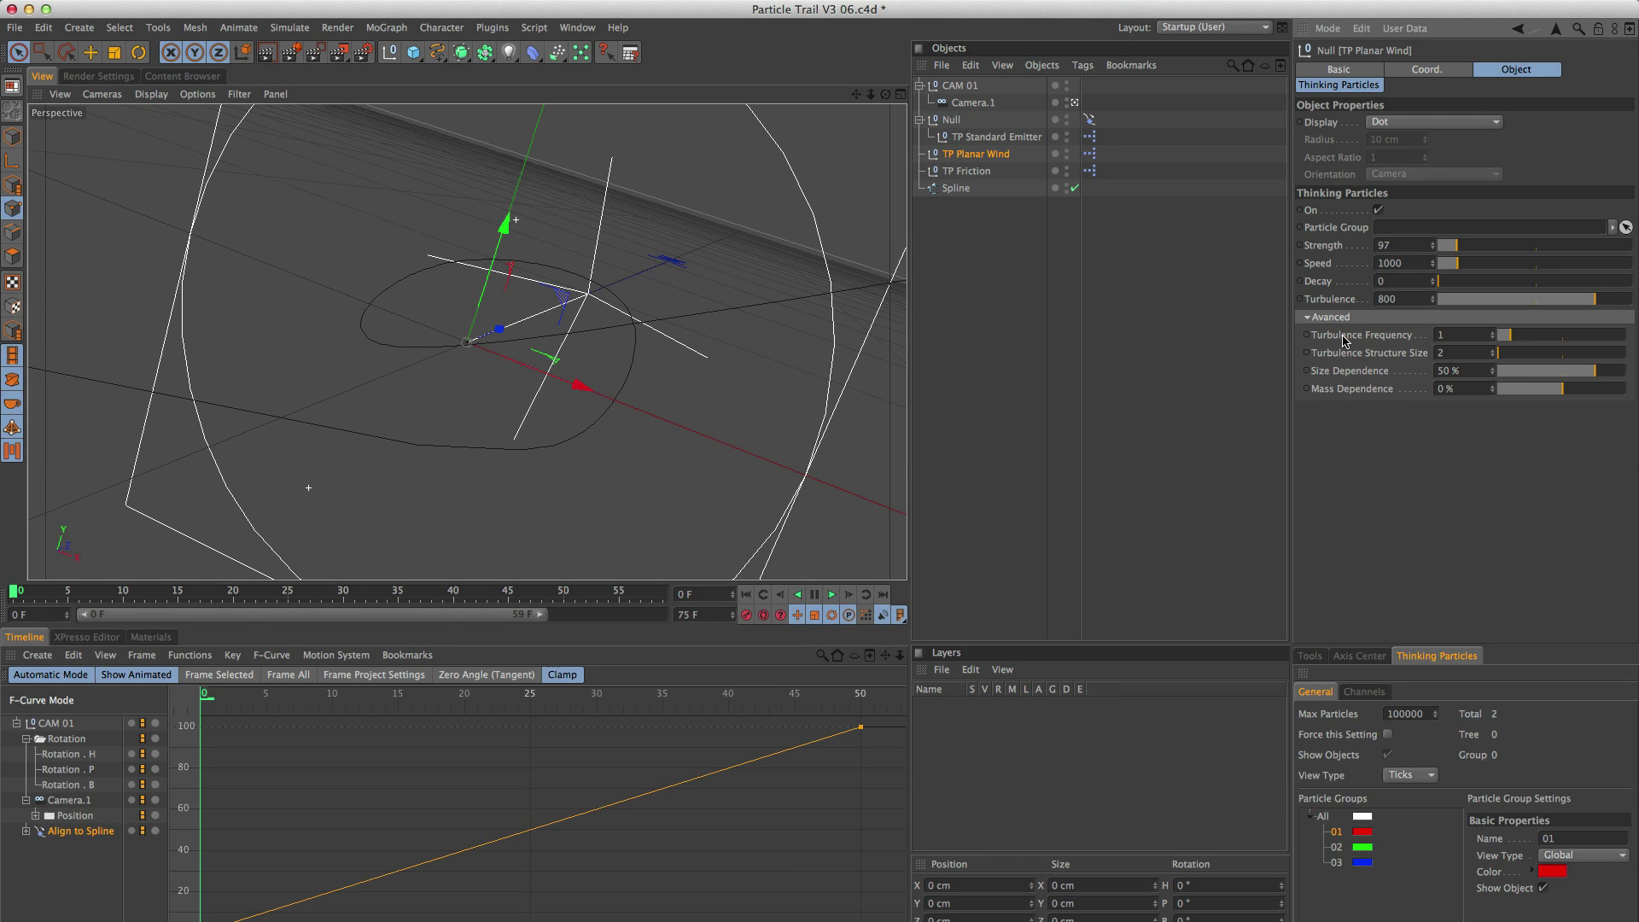
key("Tab")
type("50")
key("Return")
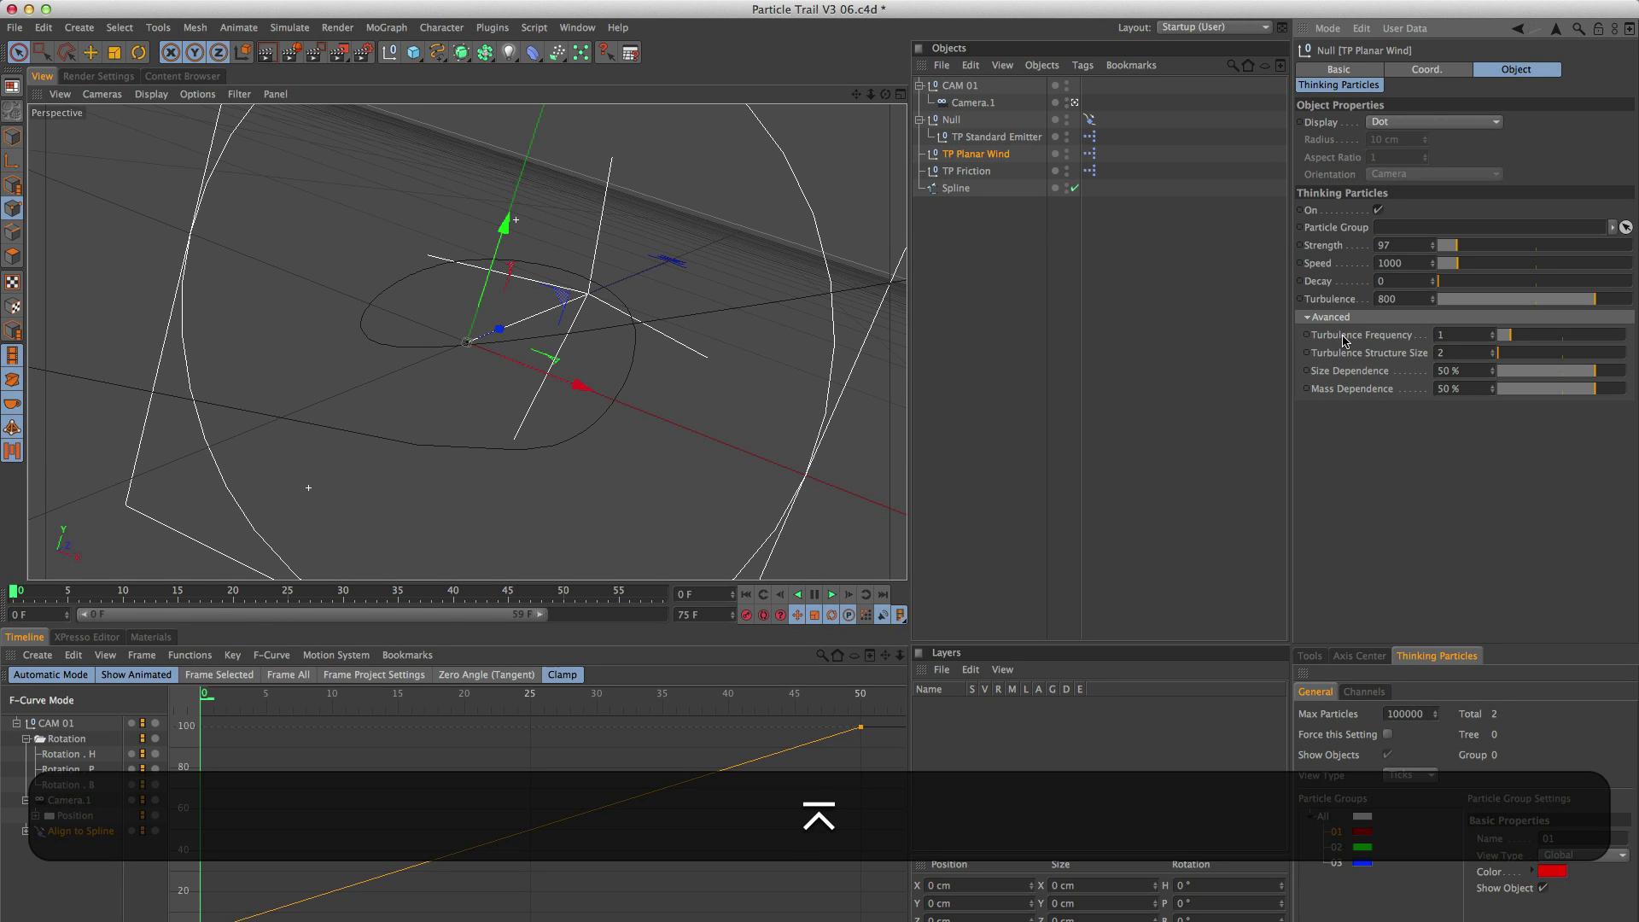
Set TP Friction's Friction and Spin Friction both to 16.
left_click(965, 171)
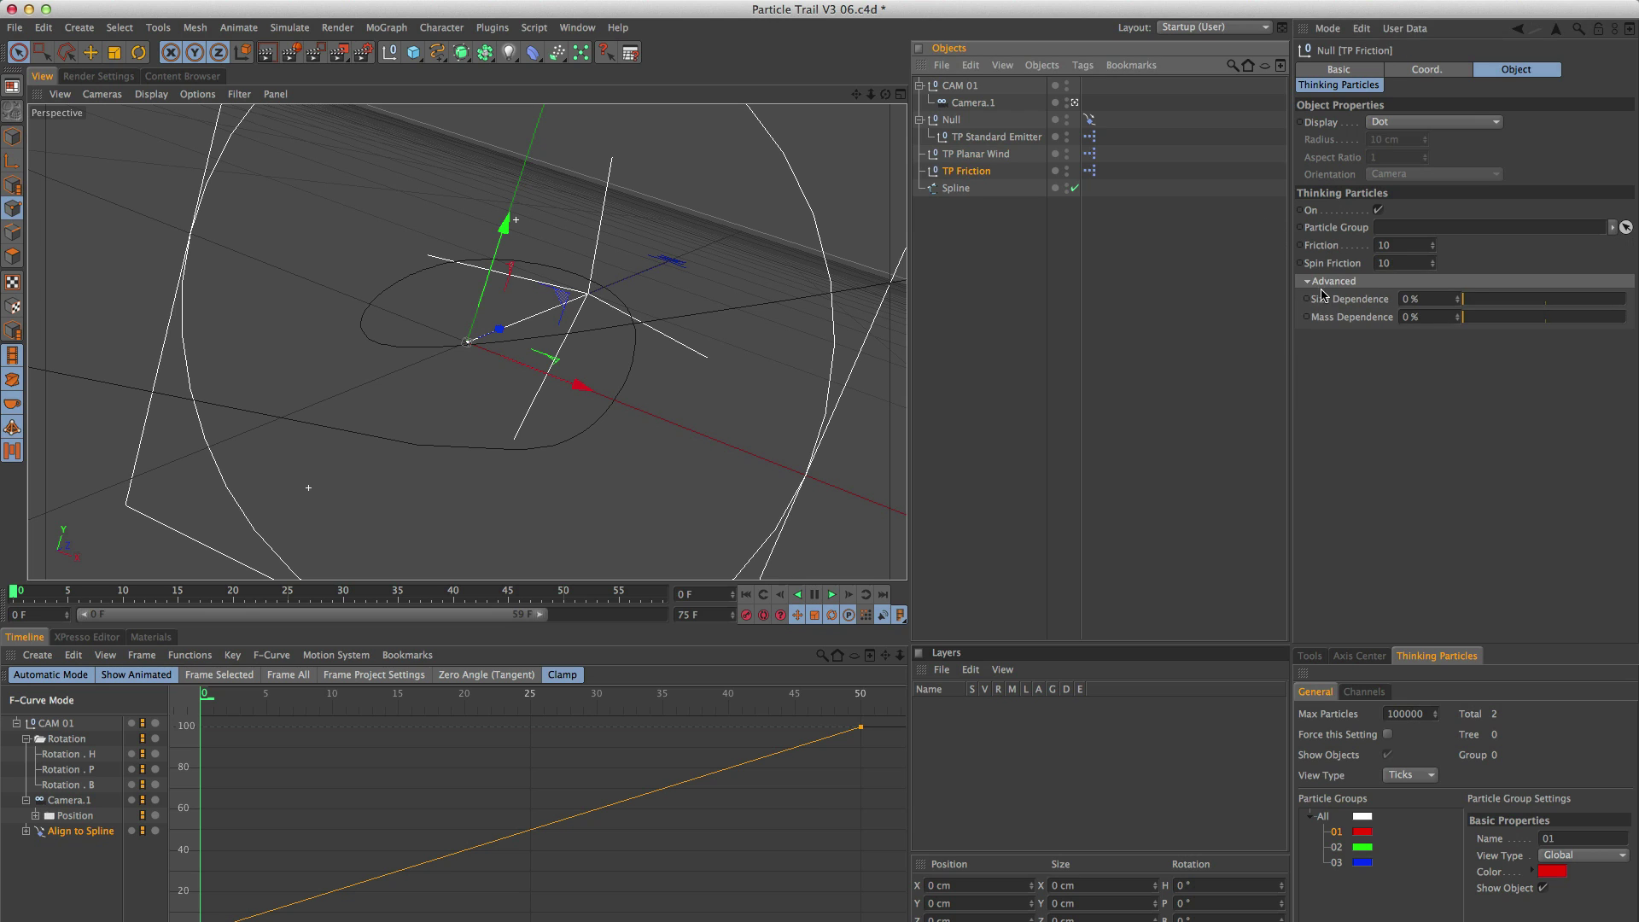
double_click(1398, 245)
type("16")
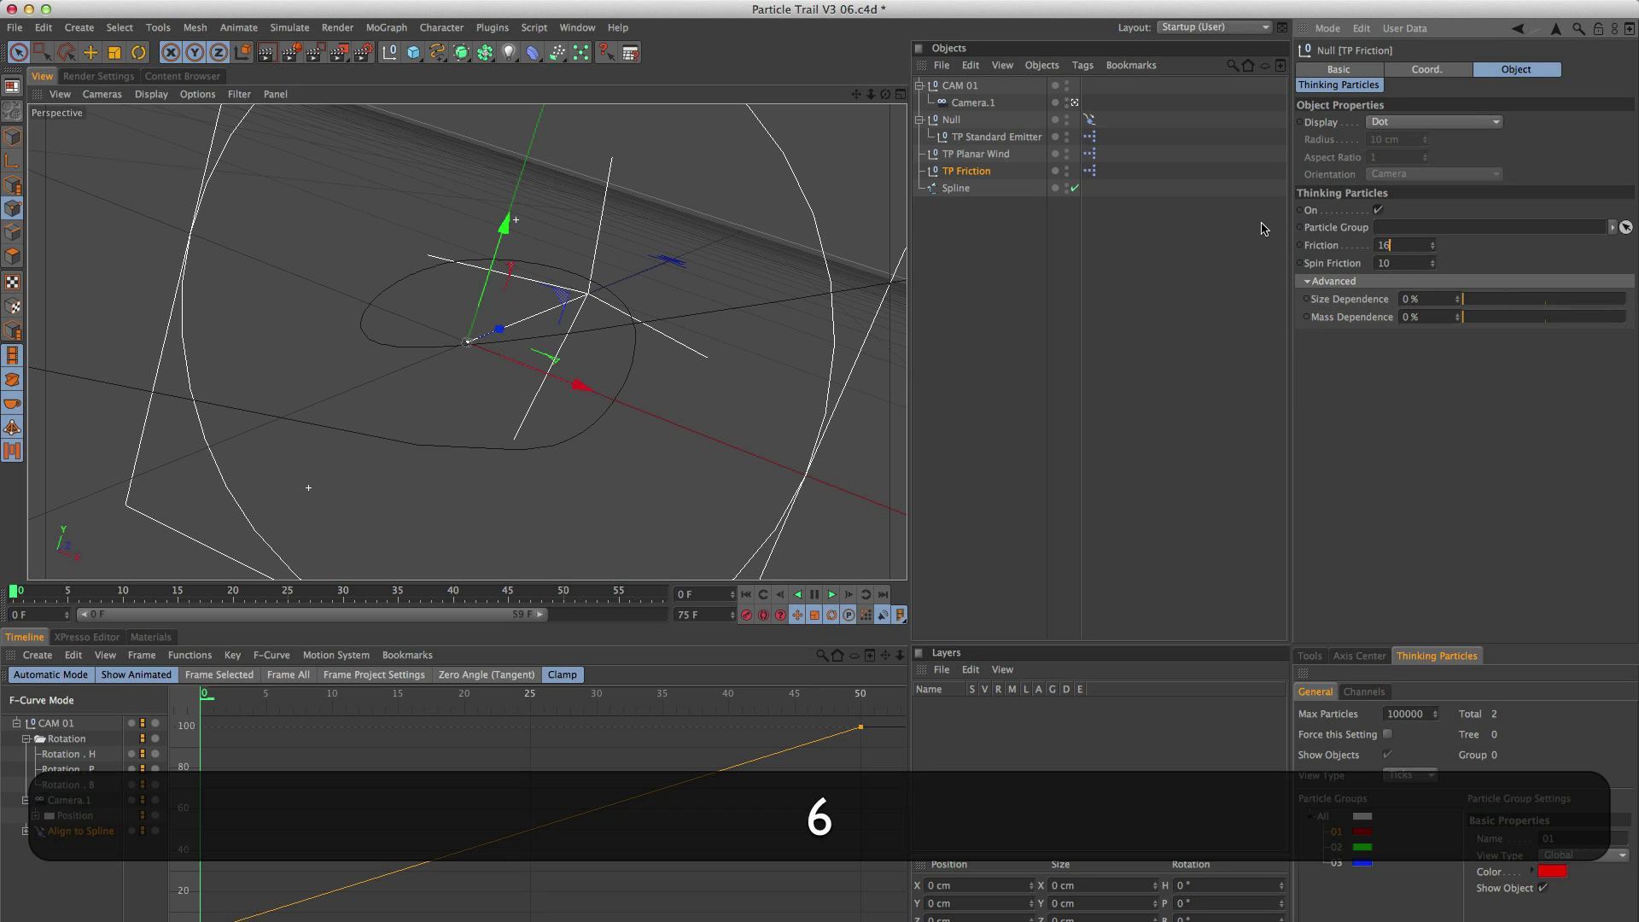
key("Tab")
type("16")
key("Return")
Set Size and Mass Dependence to 75% and link particle group 01 to the friction.
left_click(1403, 298)
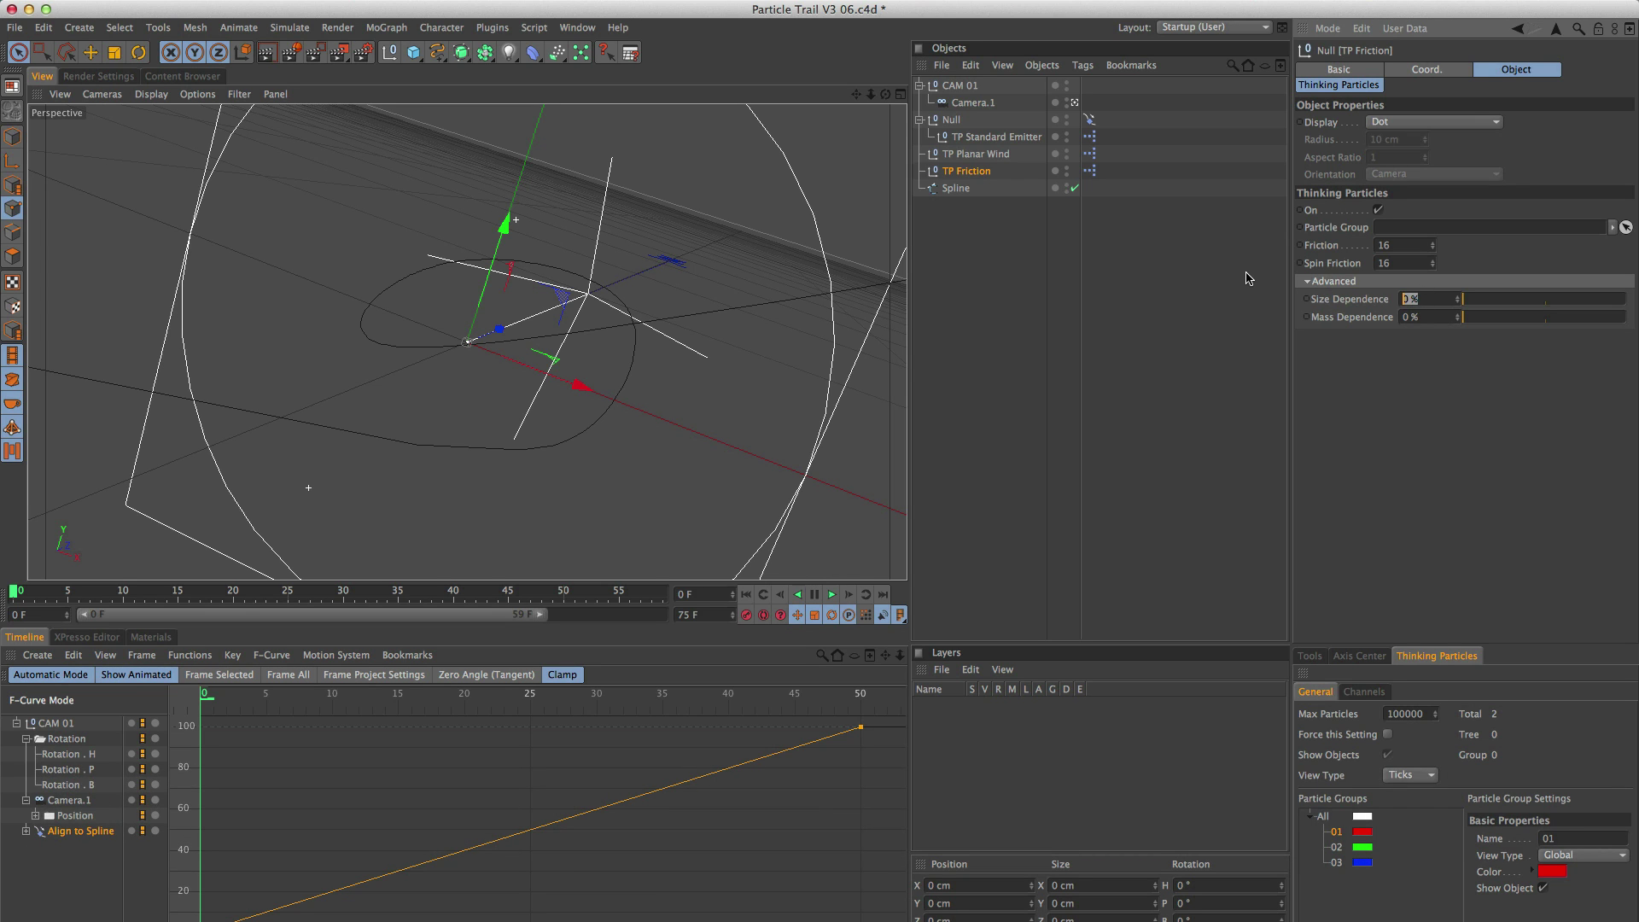
type("75")
key("Tab")
type("75")
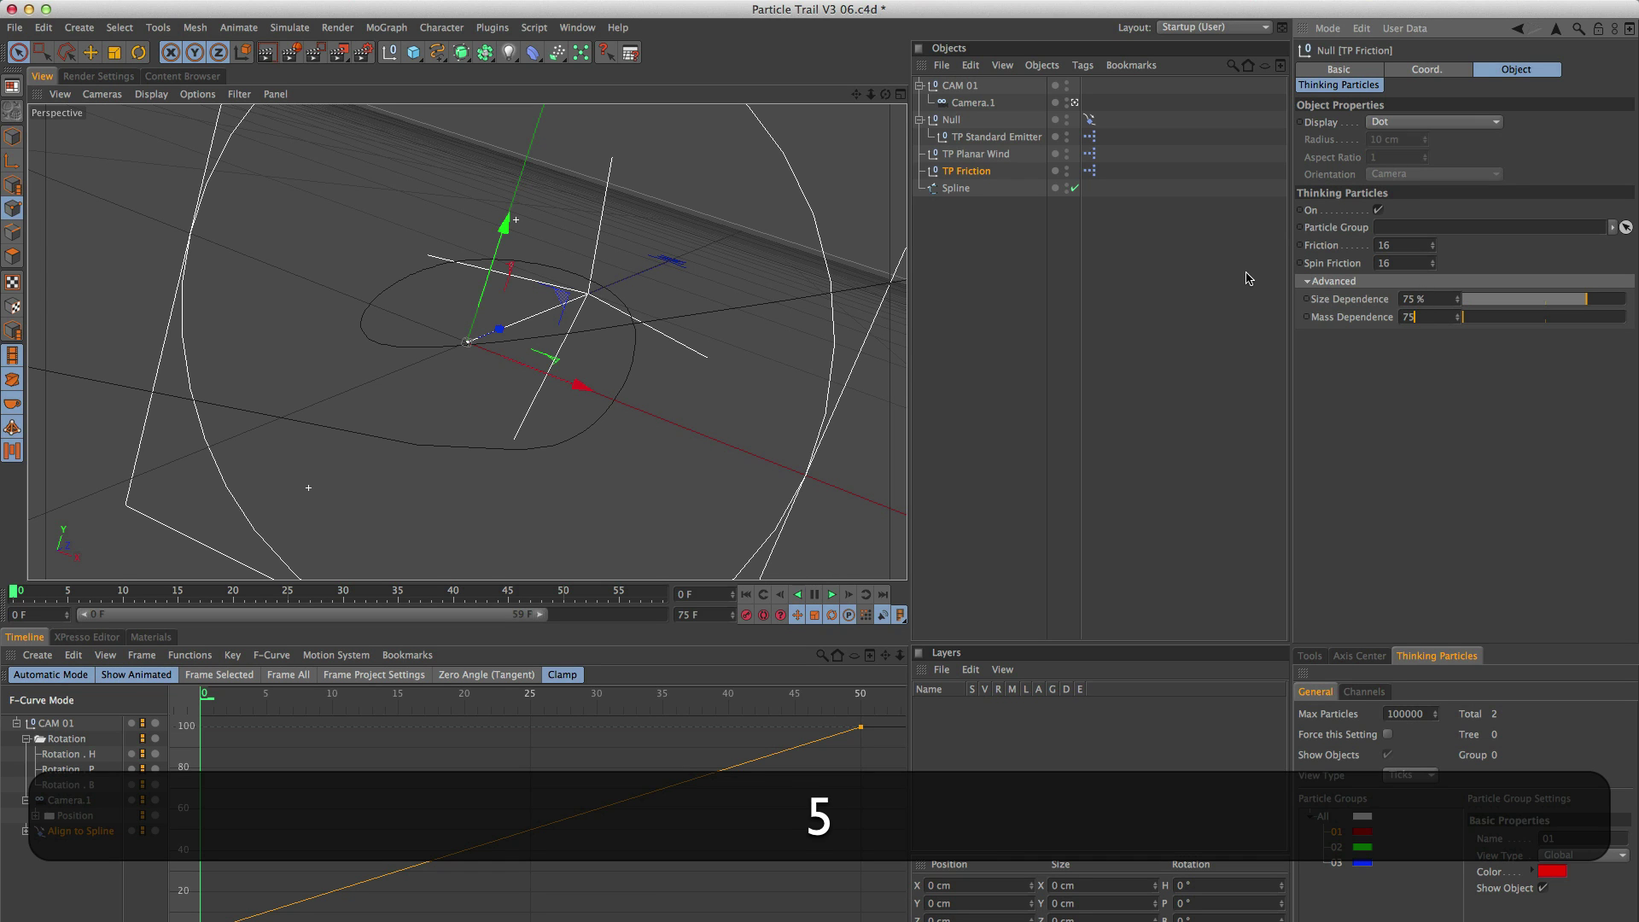
key("Return")
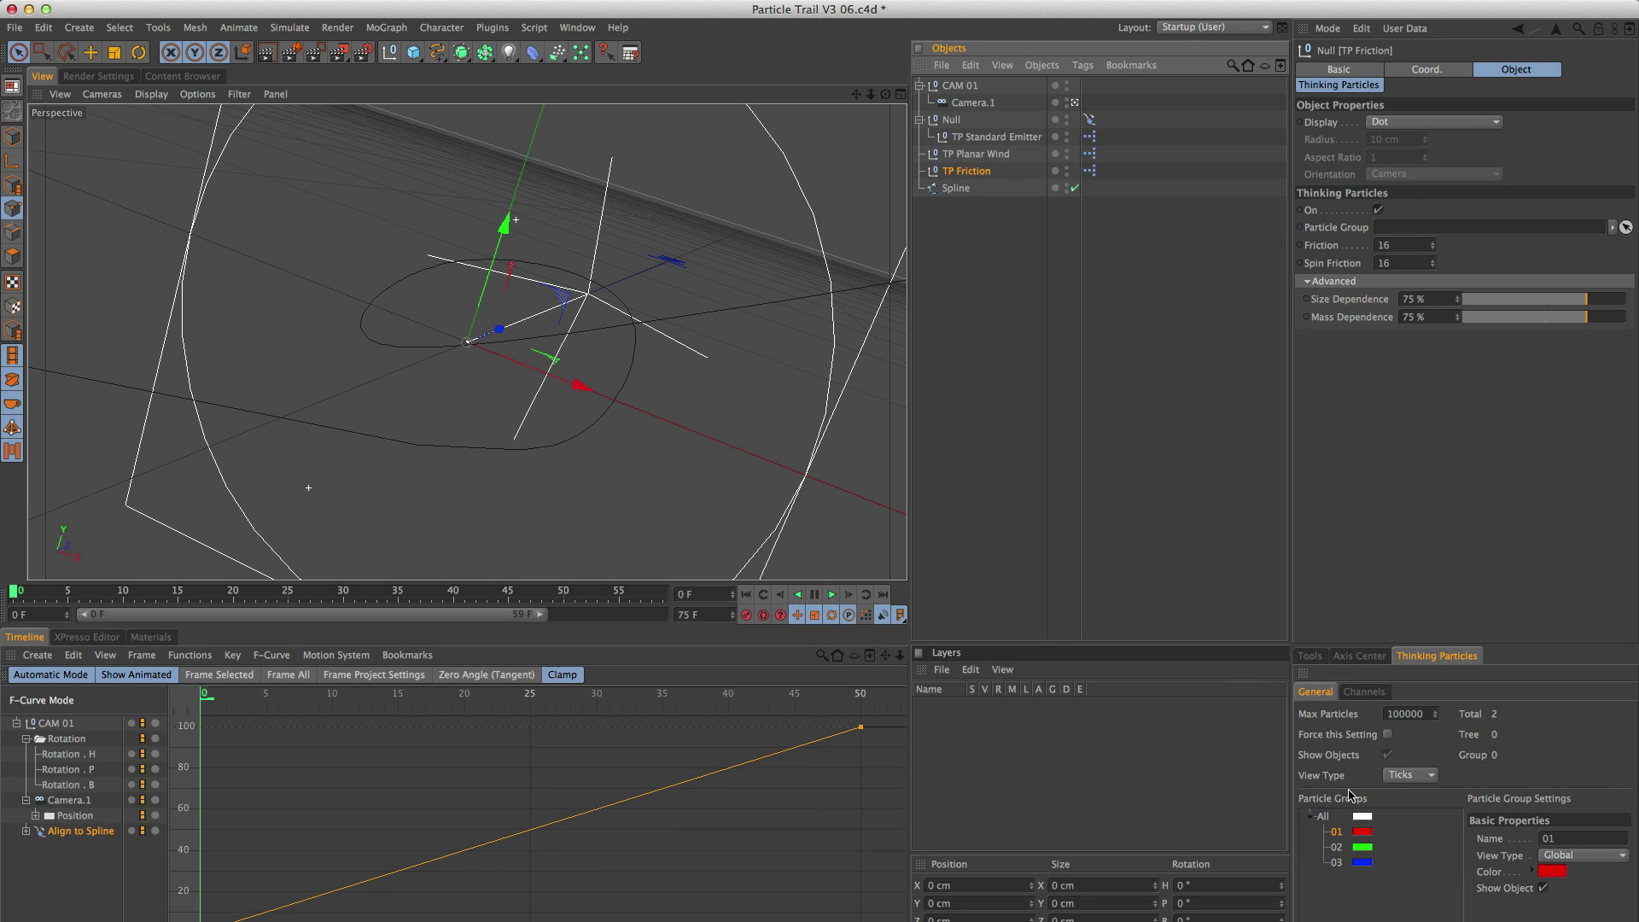
left_click_drag(1338, 833, 1391, 237)
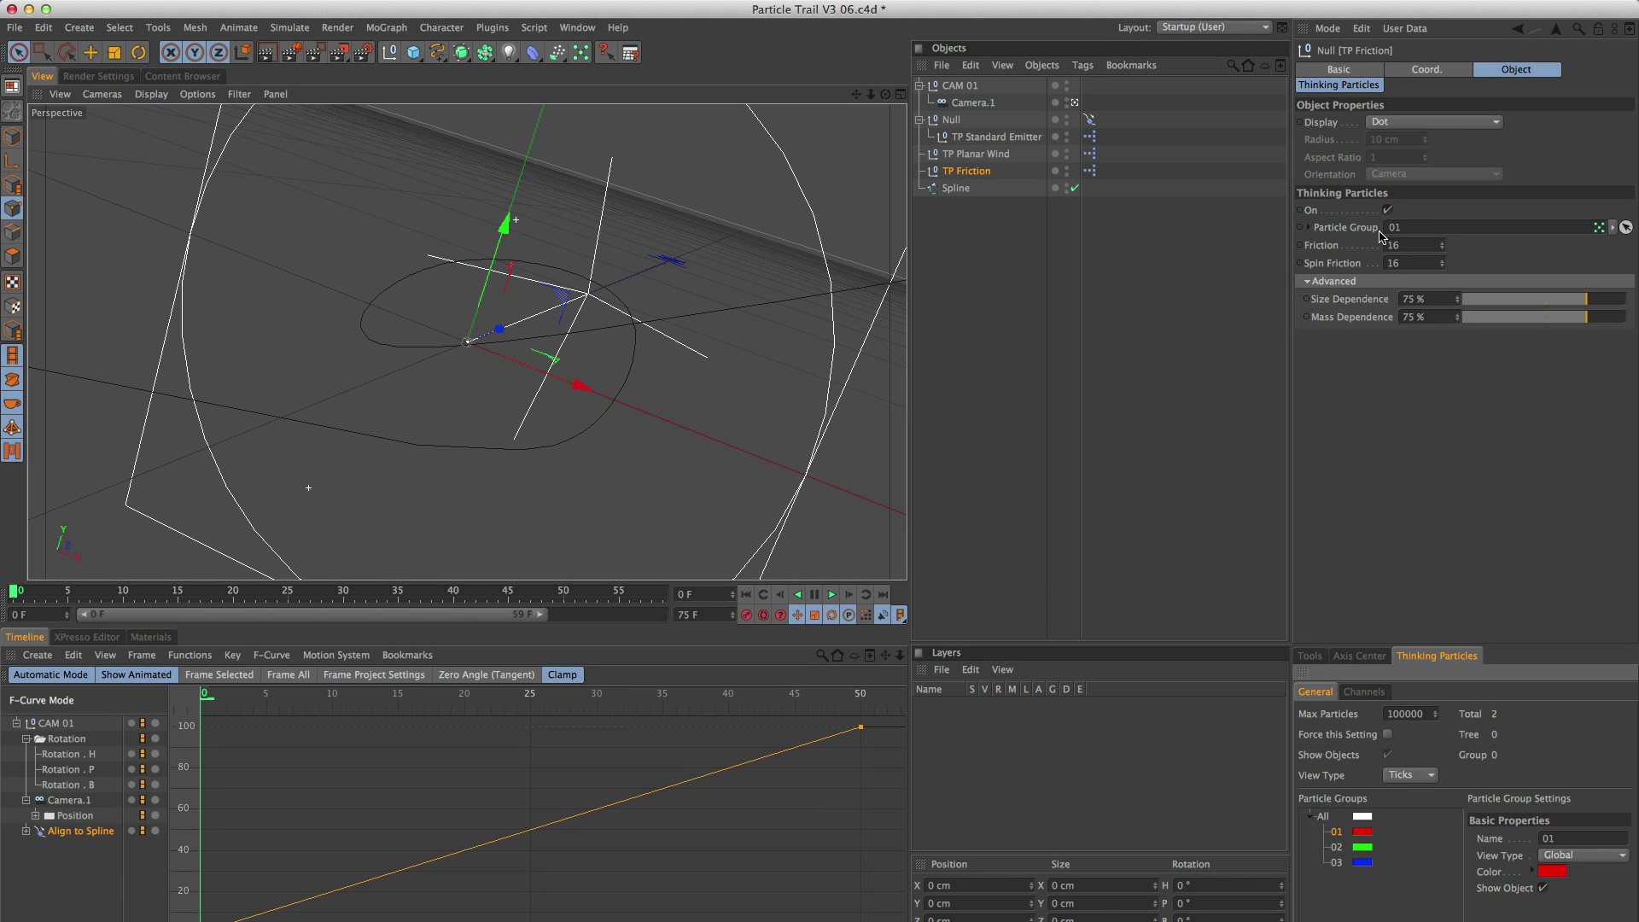
Rename the friction object to TP Friction 01.
double_click(993, 172)
key("Right")
type("01")
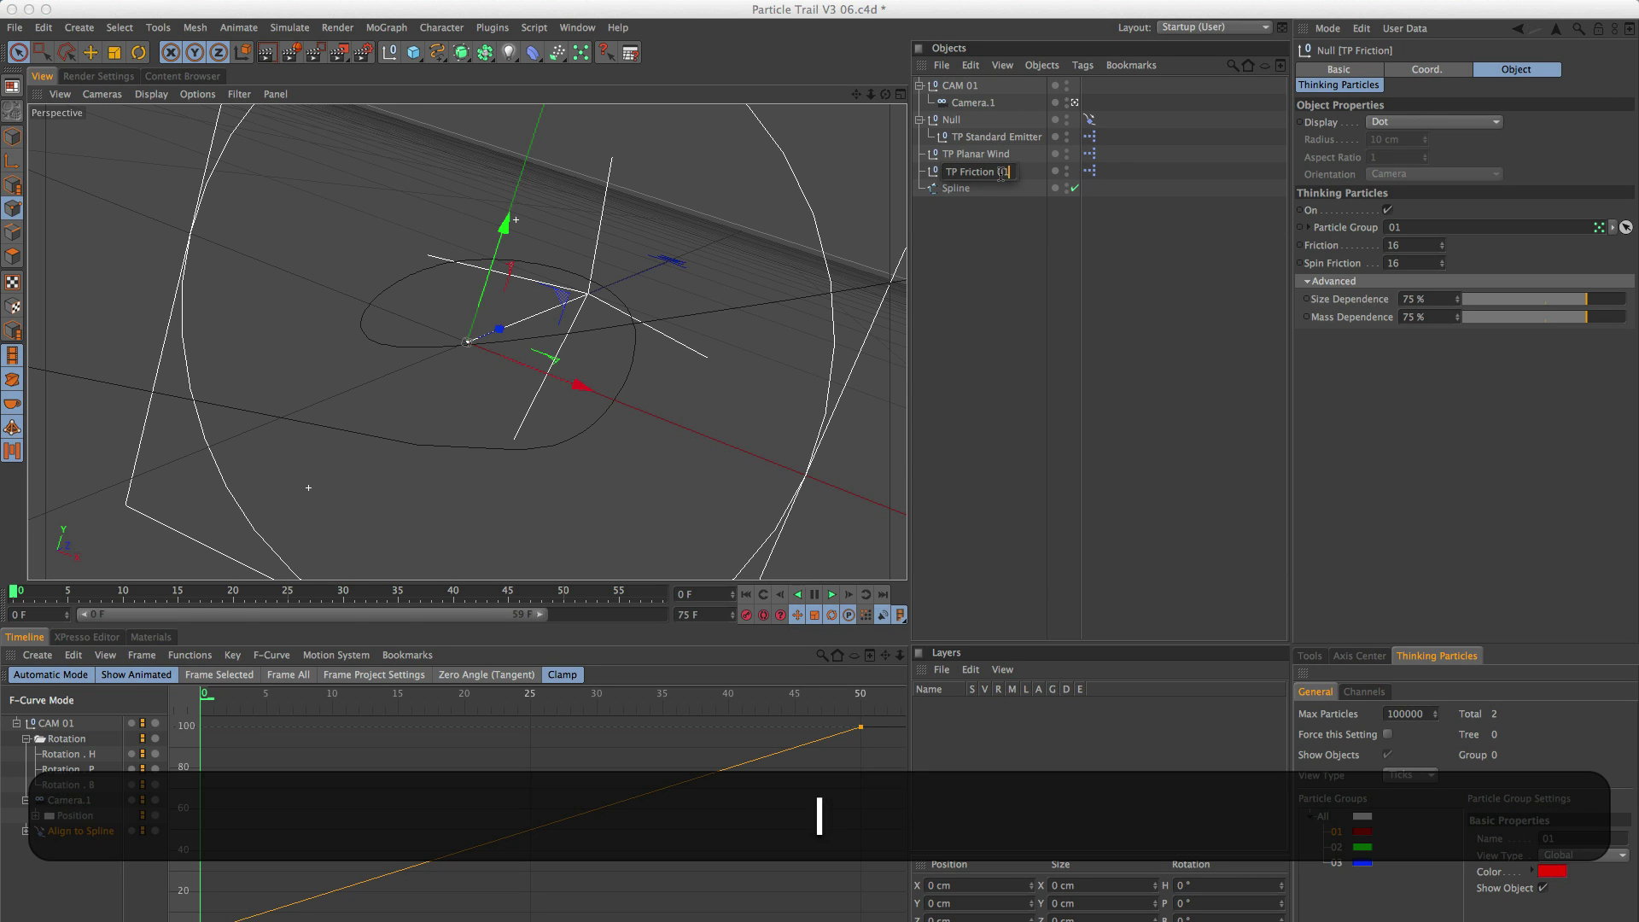
key("Return")
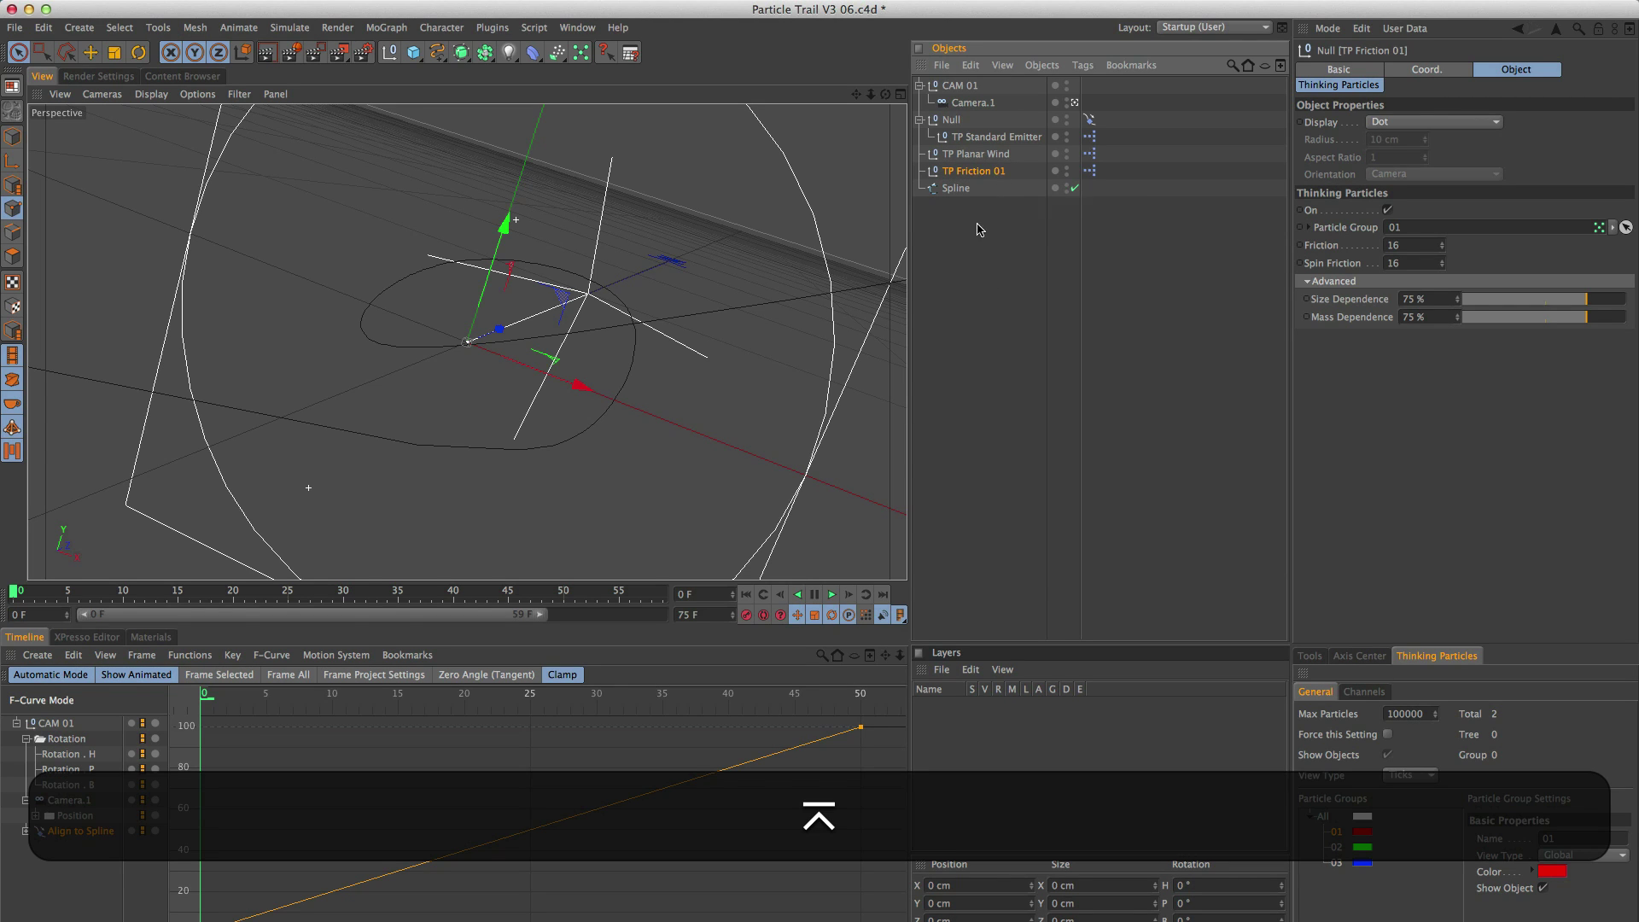
Rename the emitter to TP Standard Emitter 01.
left_click(1028, 139)
double_click(1053, 138)
type("01")
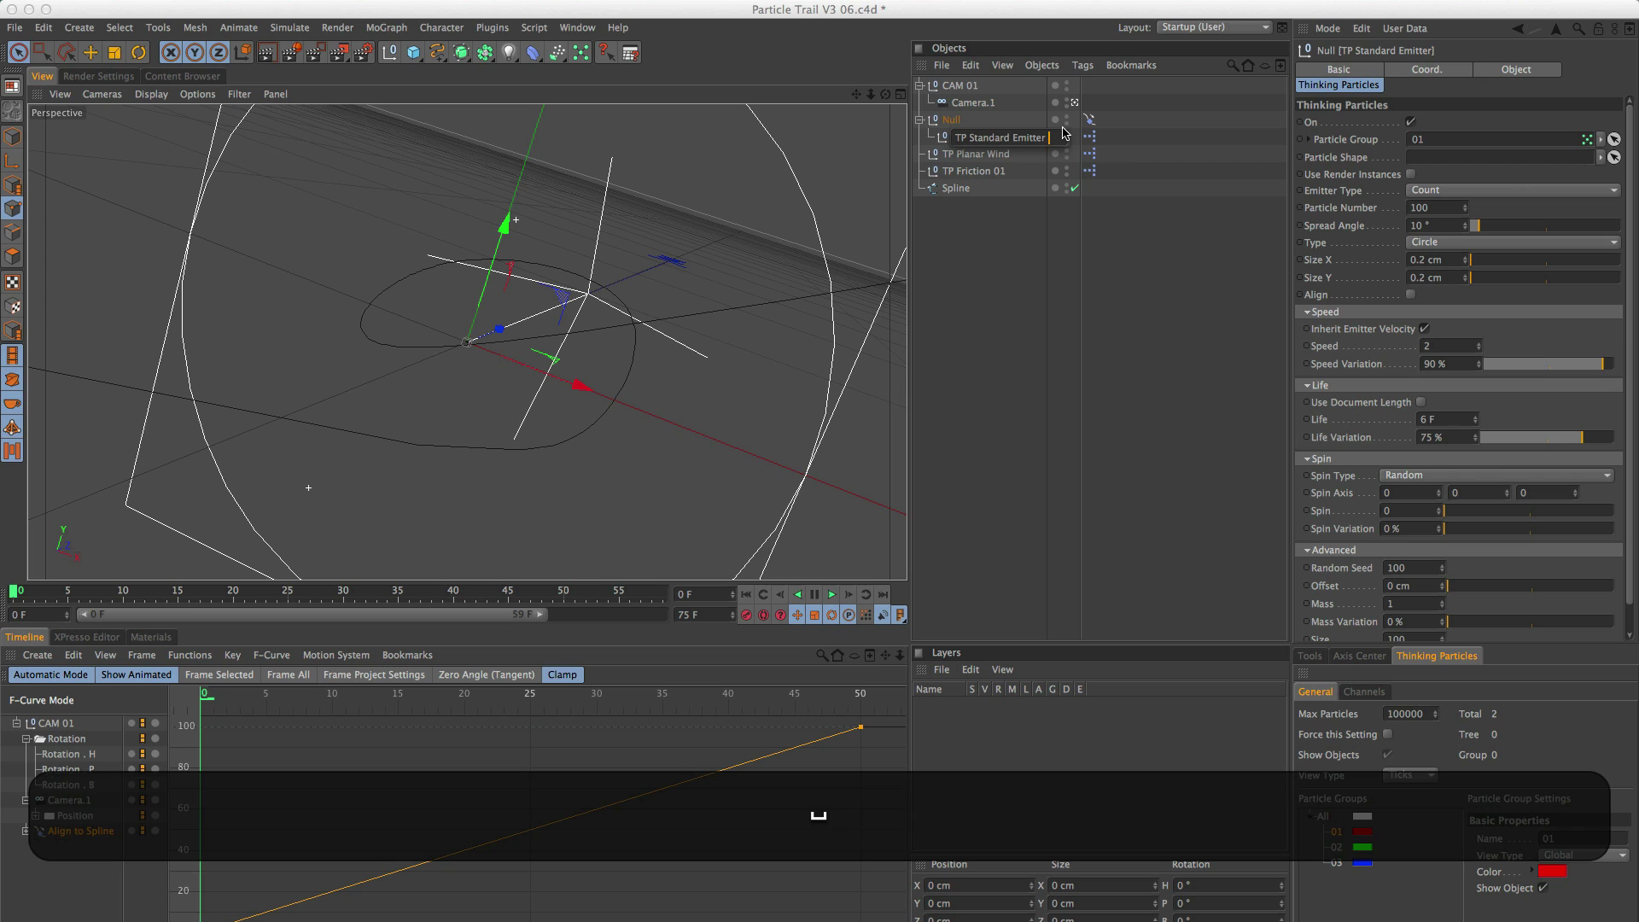
key("Return")
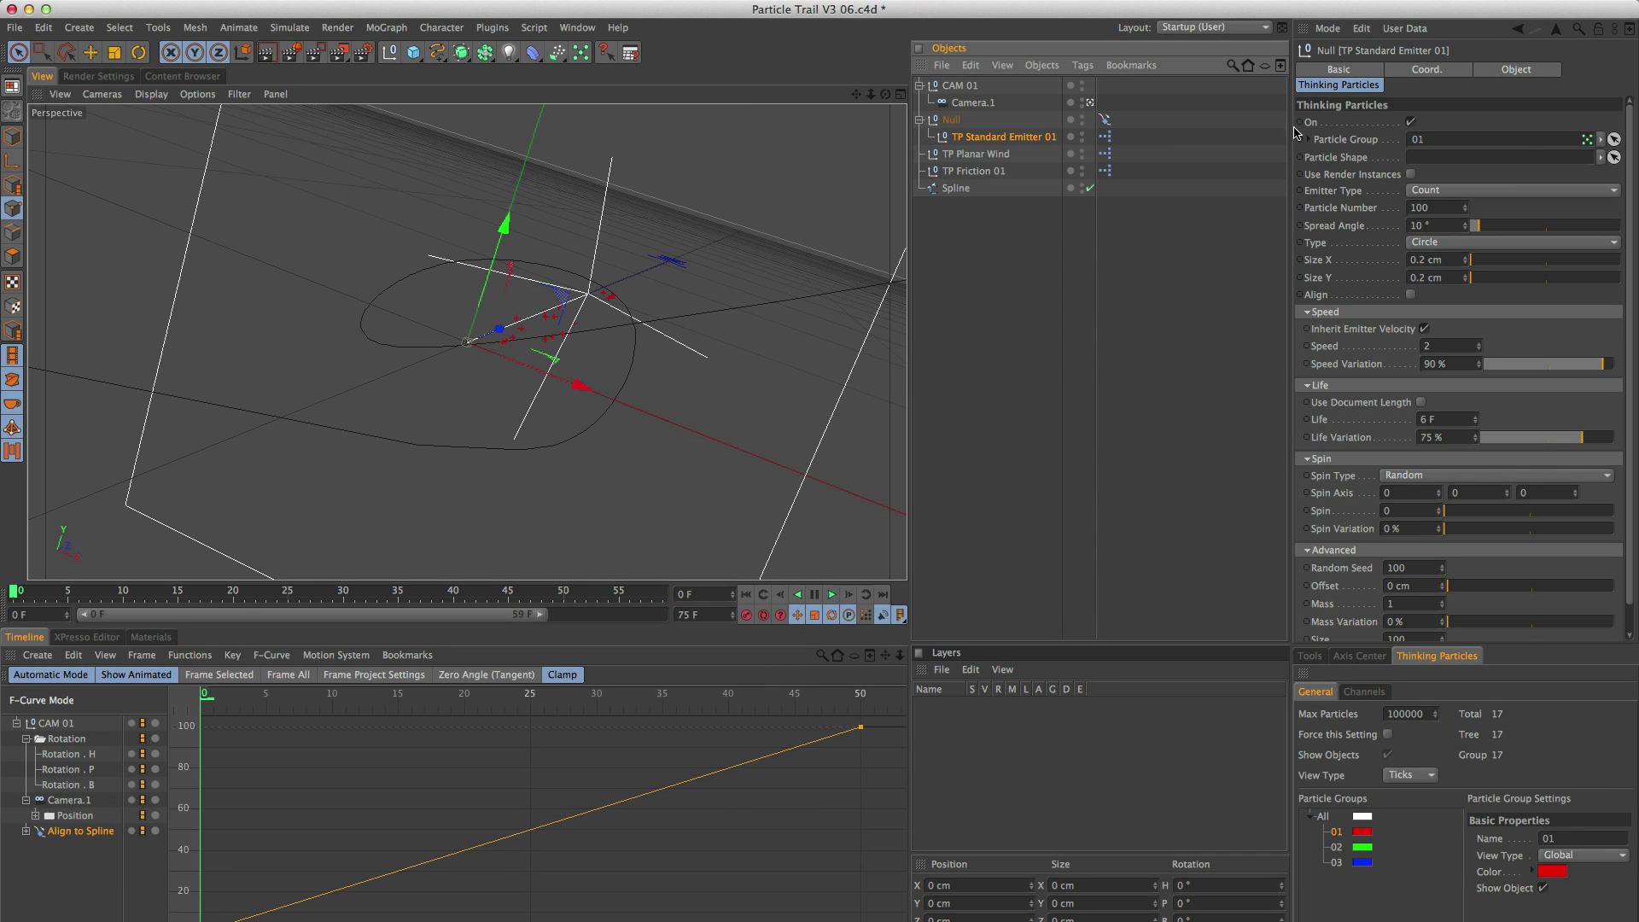
Place the emitter at position 0, 0, 0.
left_click(1415, 70)
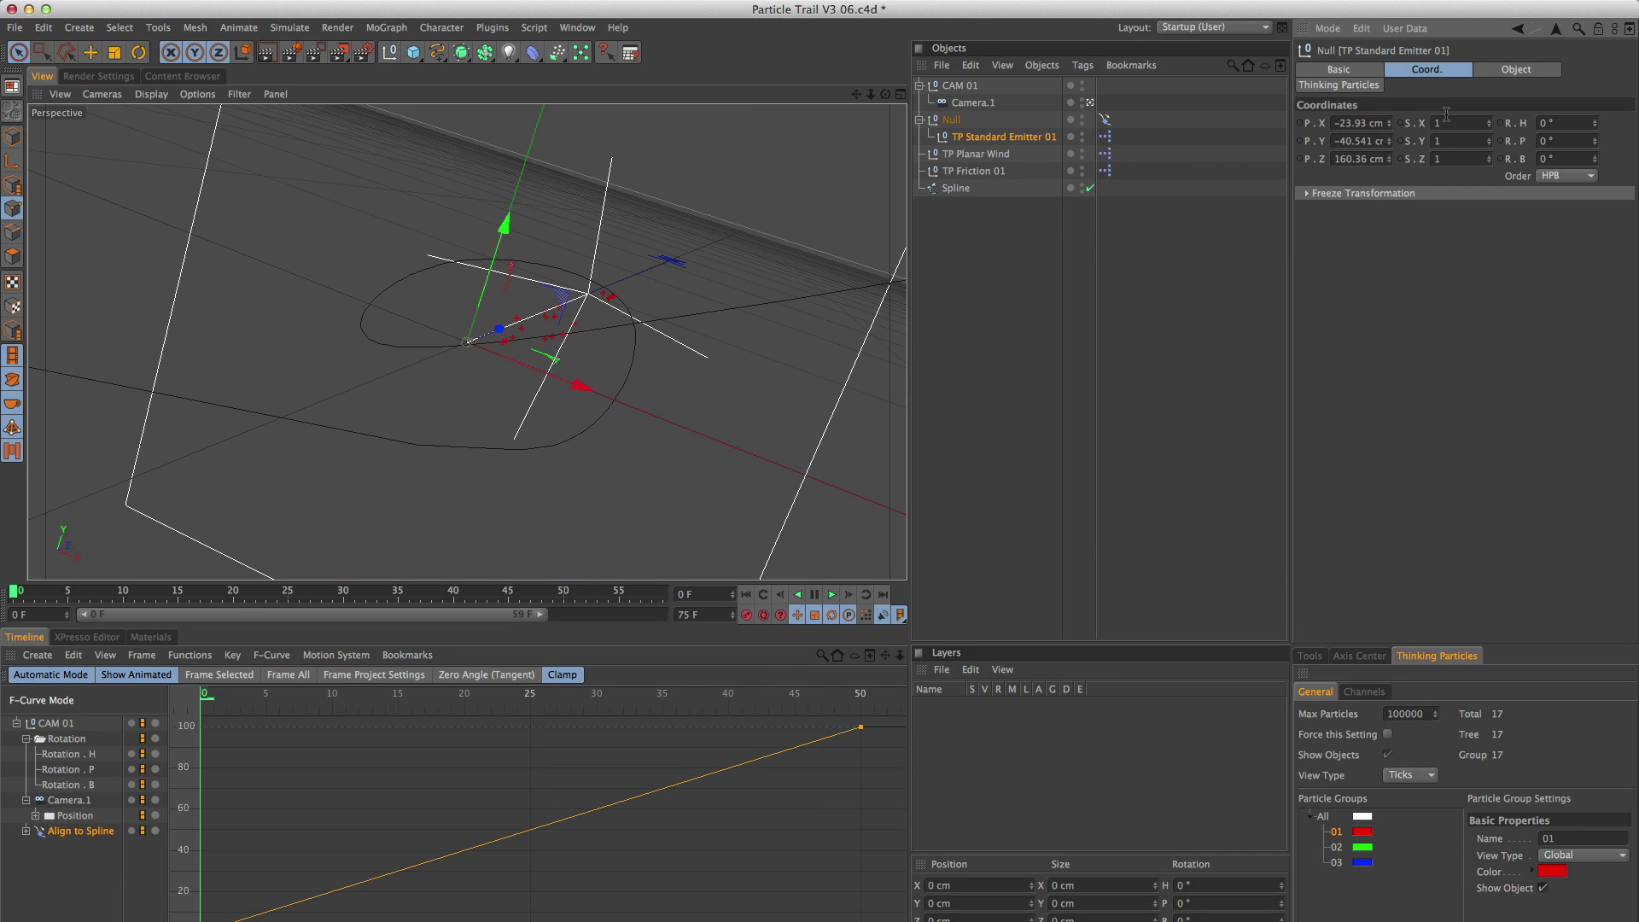
left_click(1346, 123)
type("0")
key("Tab")
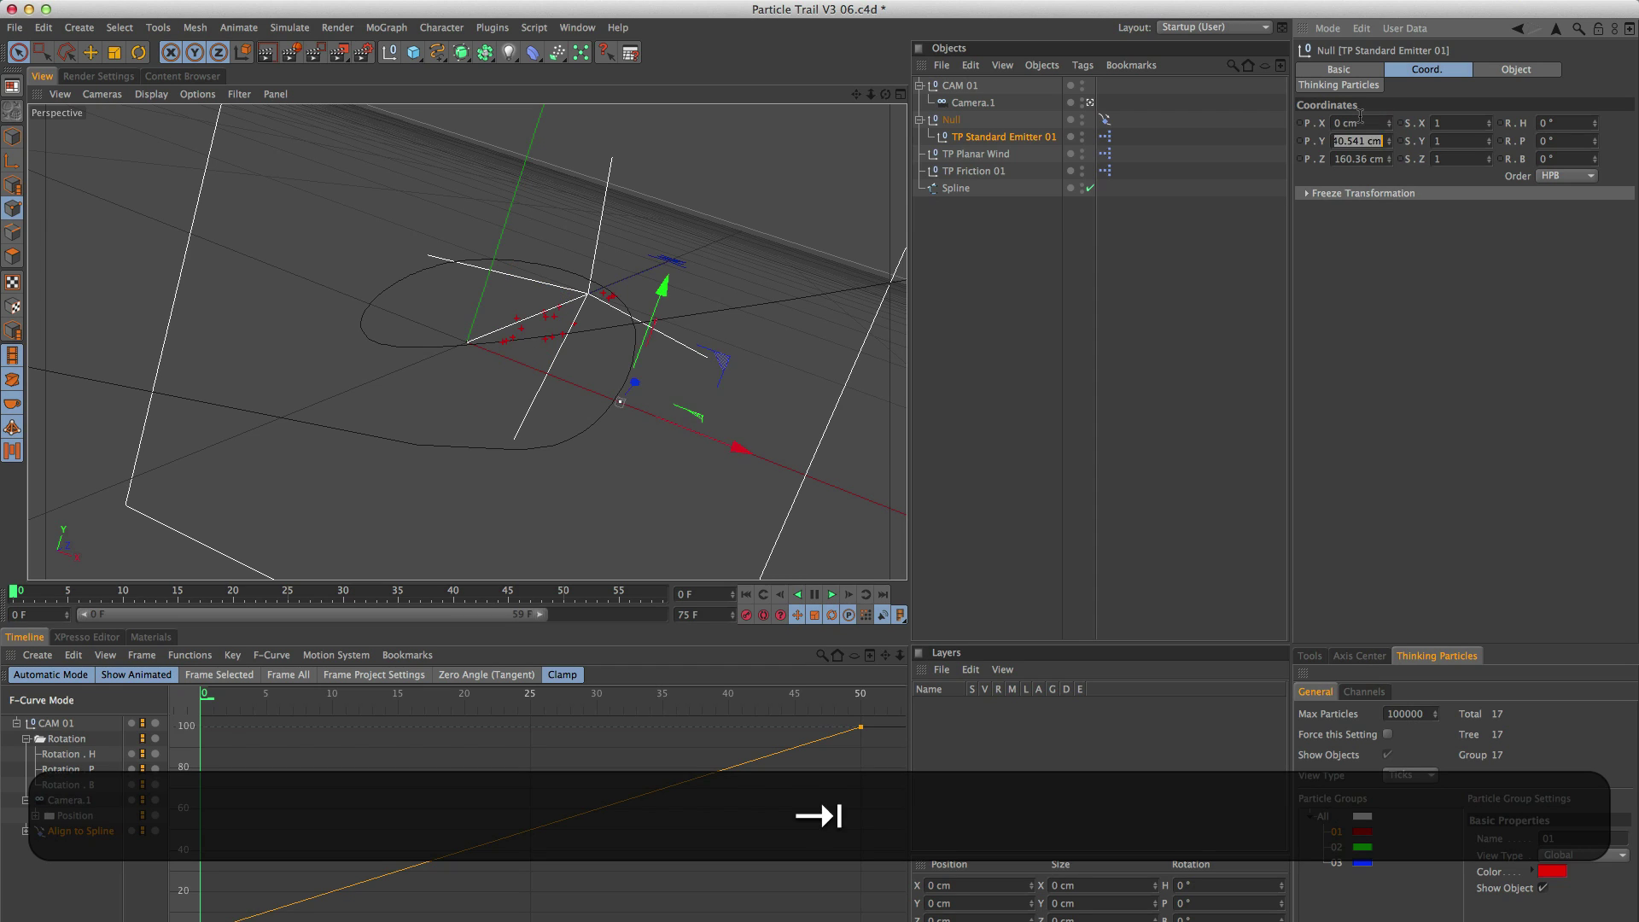
type("0")
key("Tab")
type("0")
key("Return")
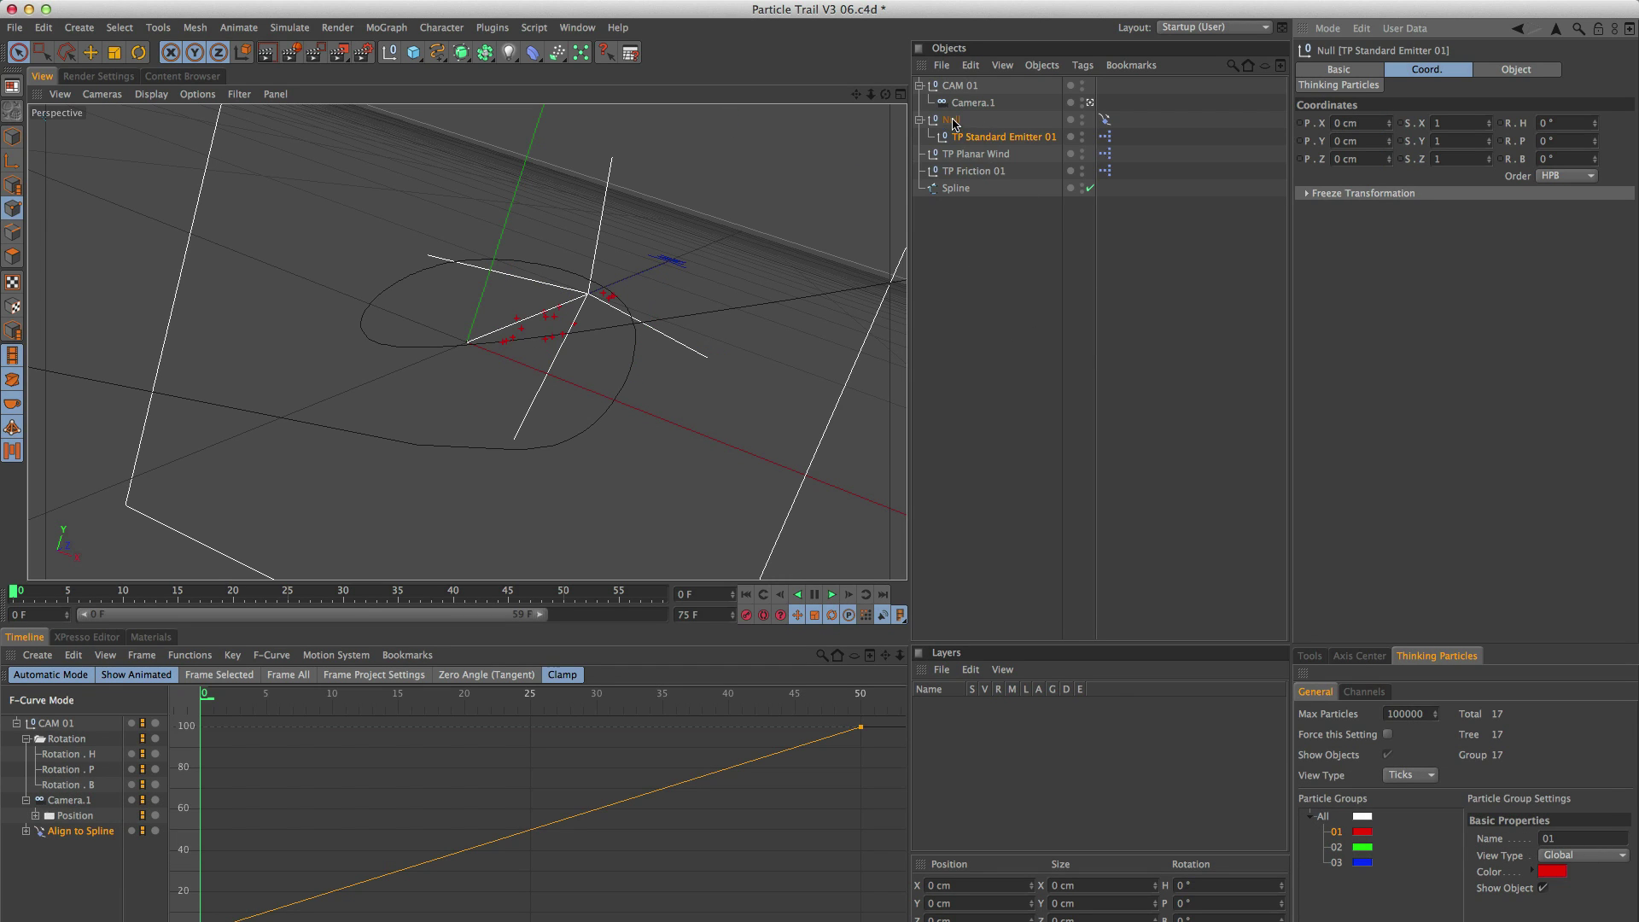
Play the animation to preview the emitted particles, then stop and rewind to the first frame.
left_click(883, 614)
left_click(832, 595)
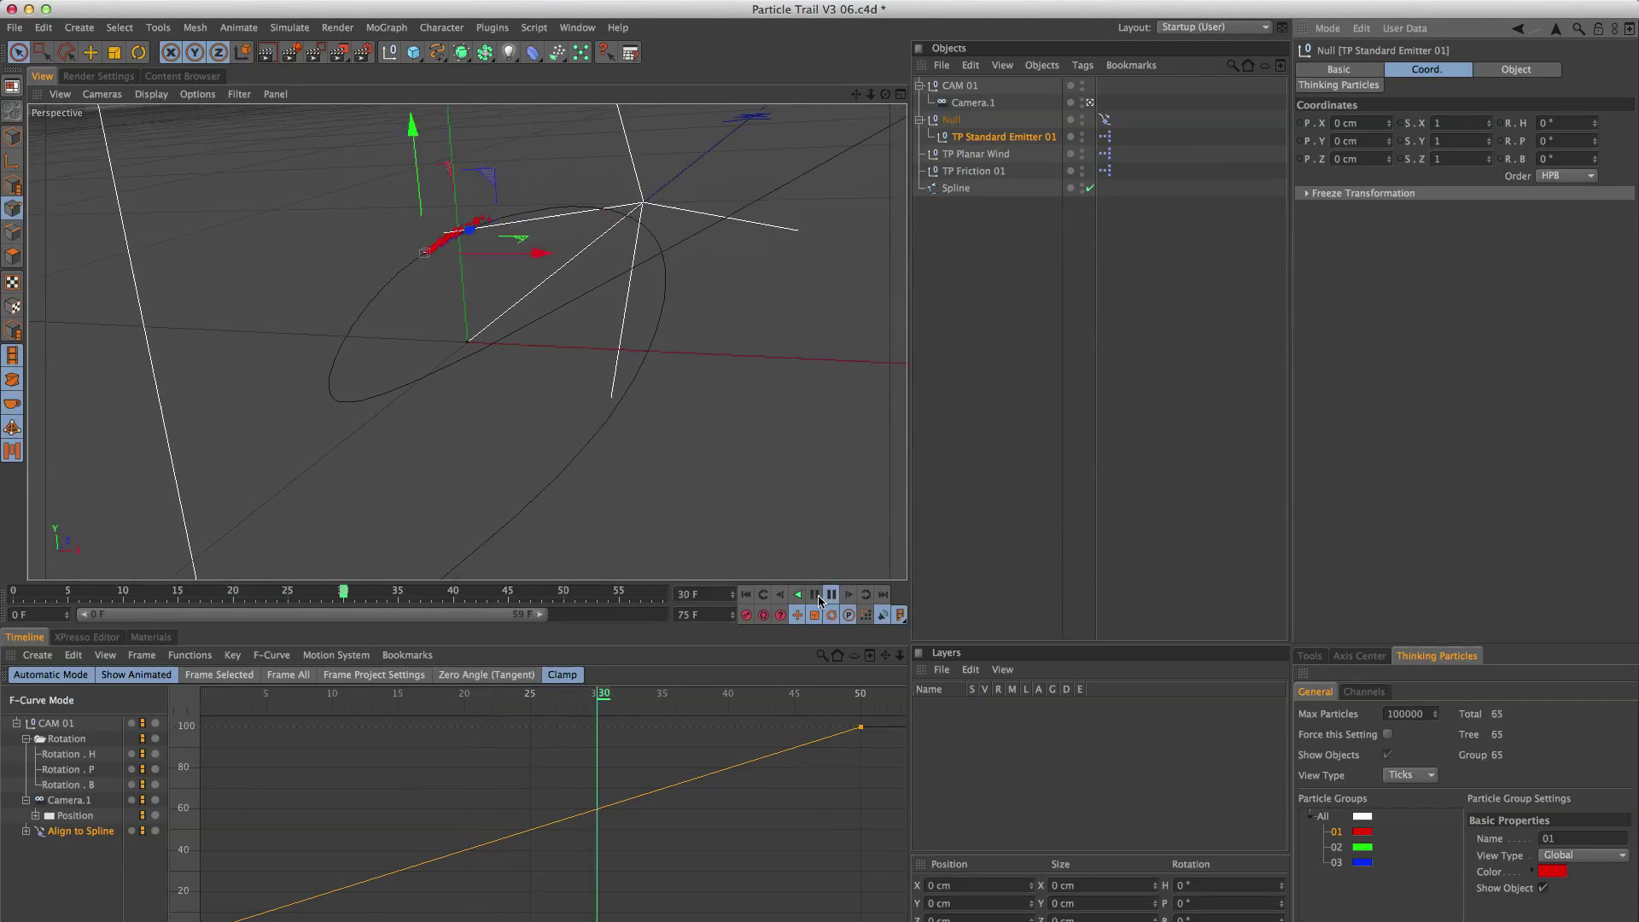
left_click(817, 595)
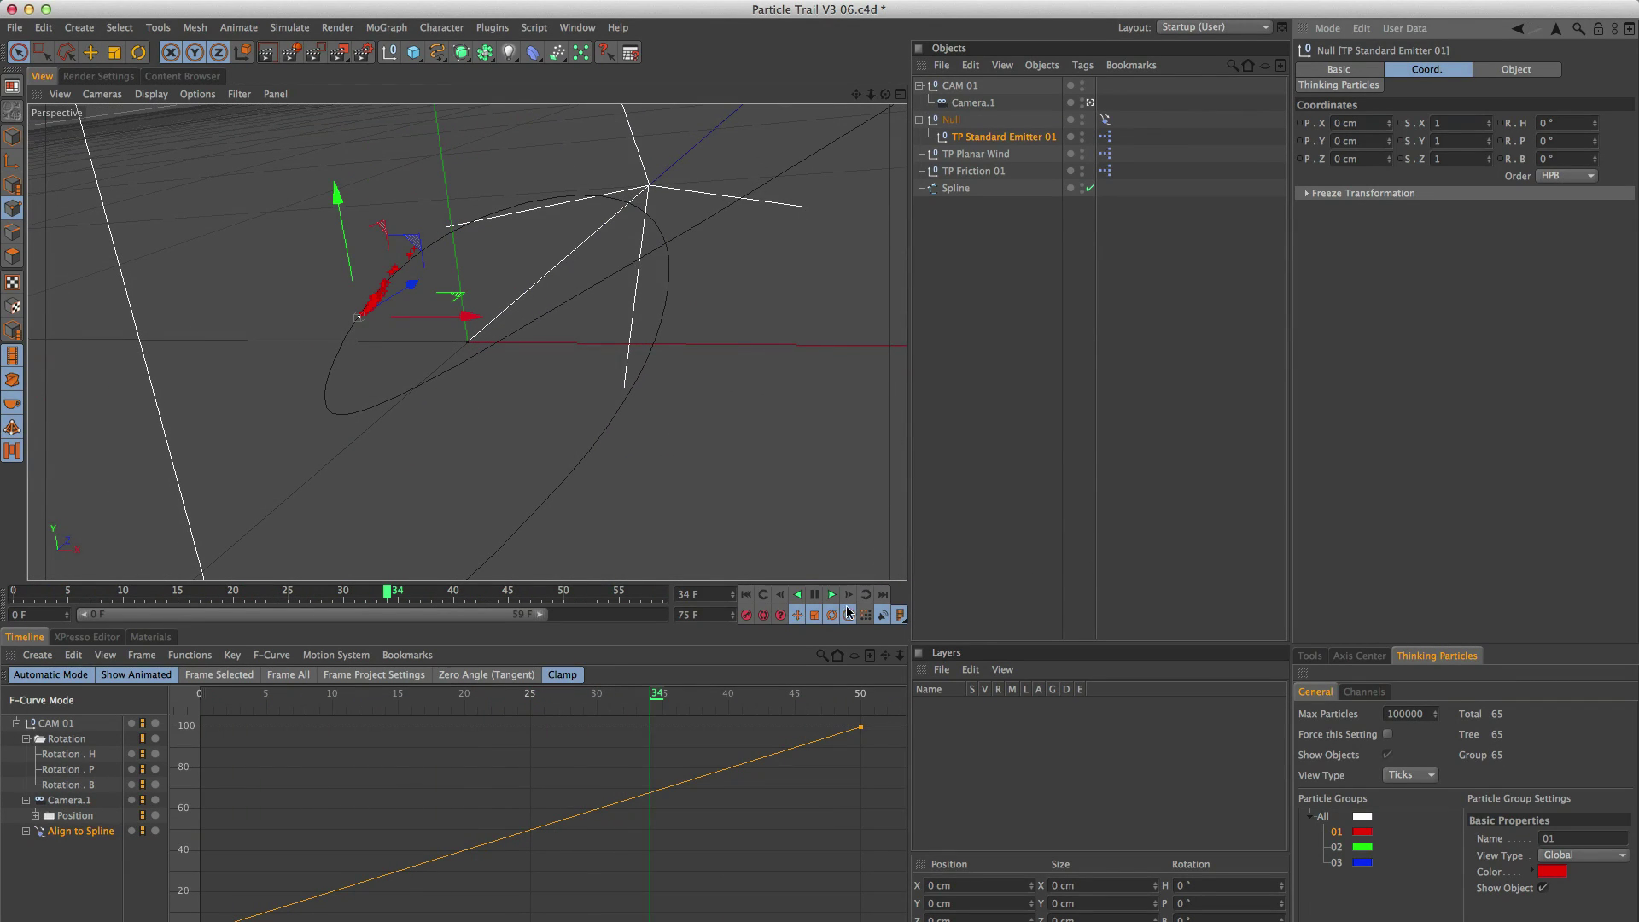
left_click(746, 595)
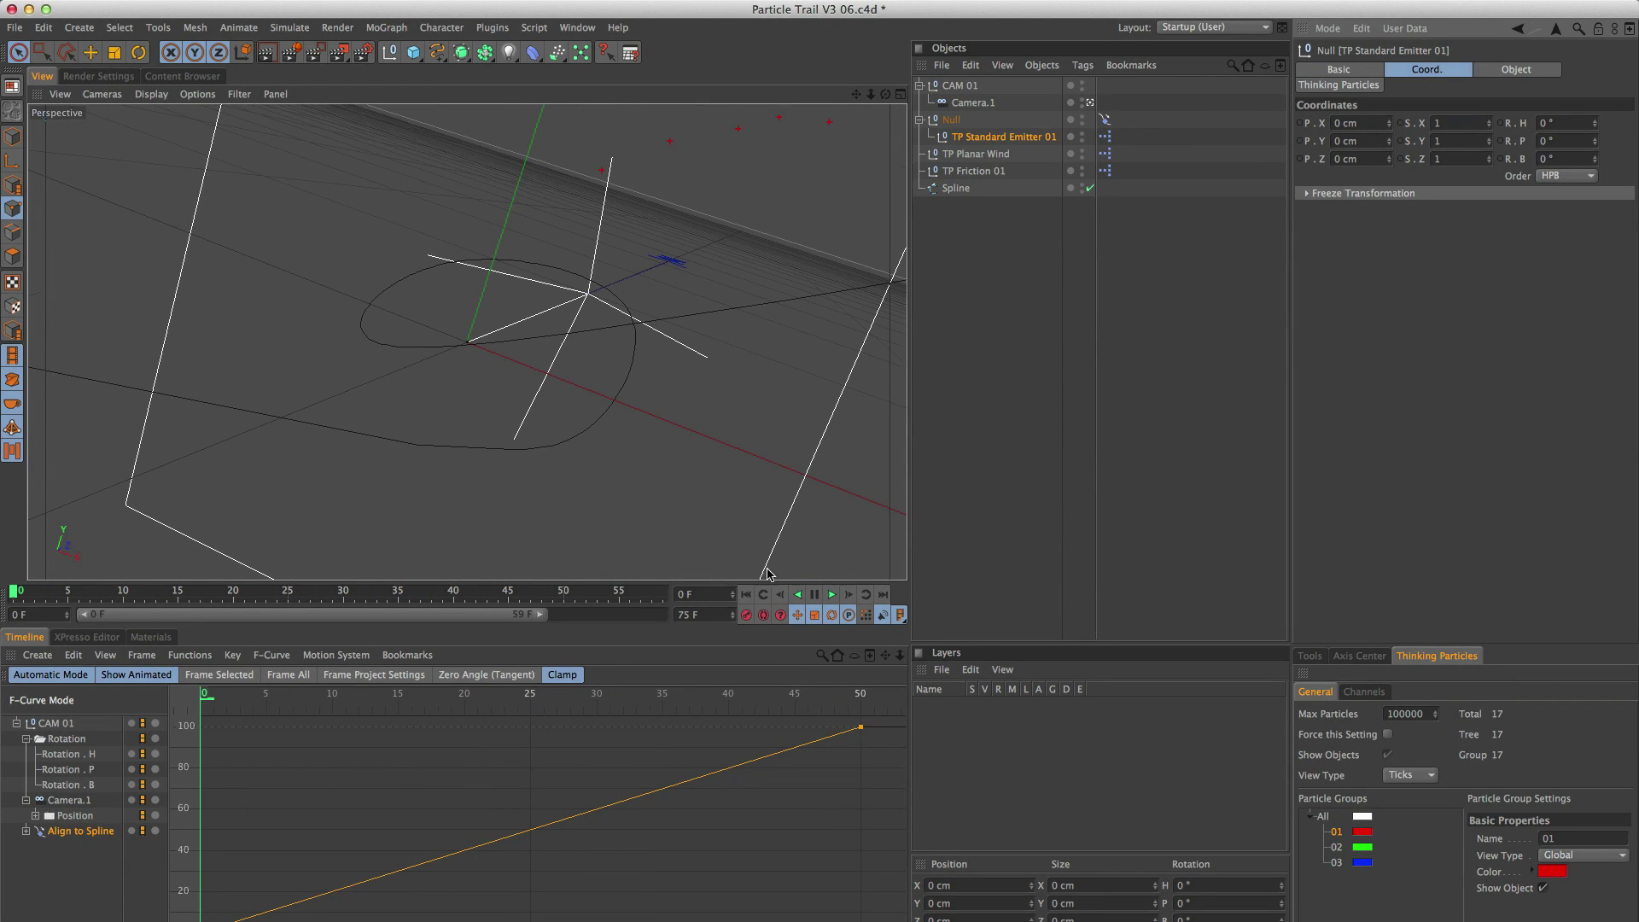
left_click(967, 143)
key("super")
Duplicate the emitter setup and rename the friction copies TP Friction 02 and TP Friction 03.
left_click_drag(969, 141, 982, 244, "super")
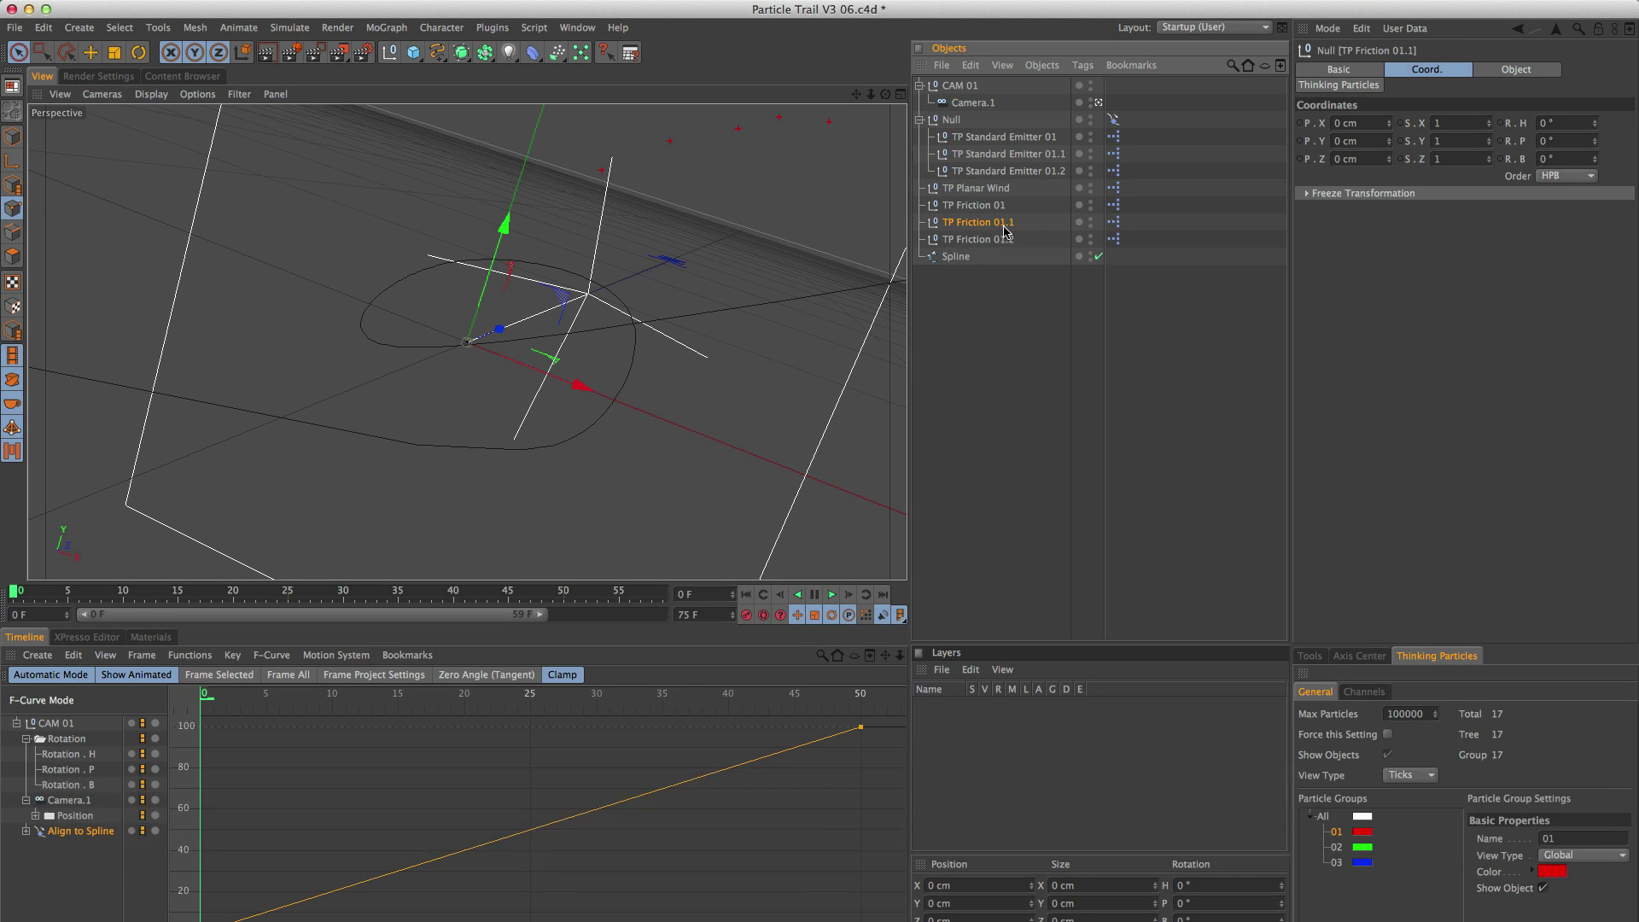
double_click(1007, 225)
type("02")
key("Return")
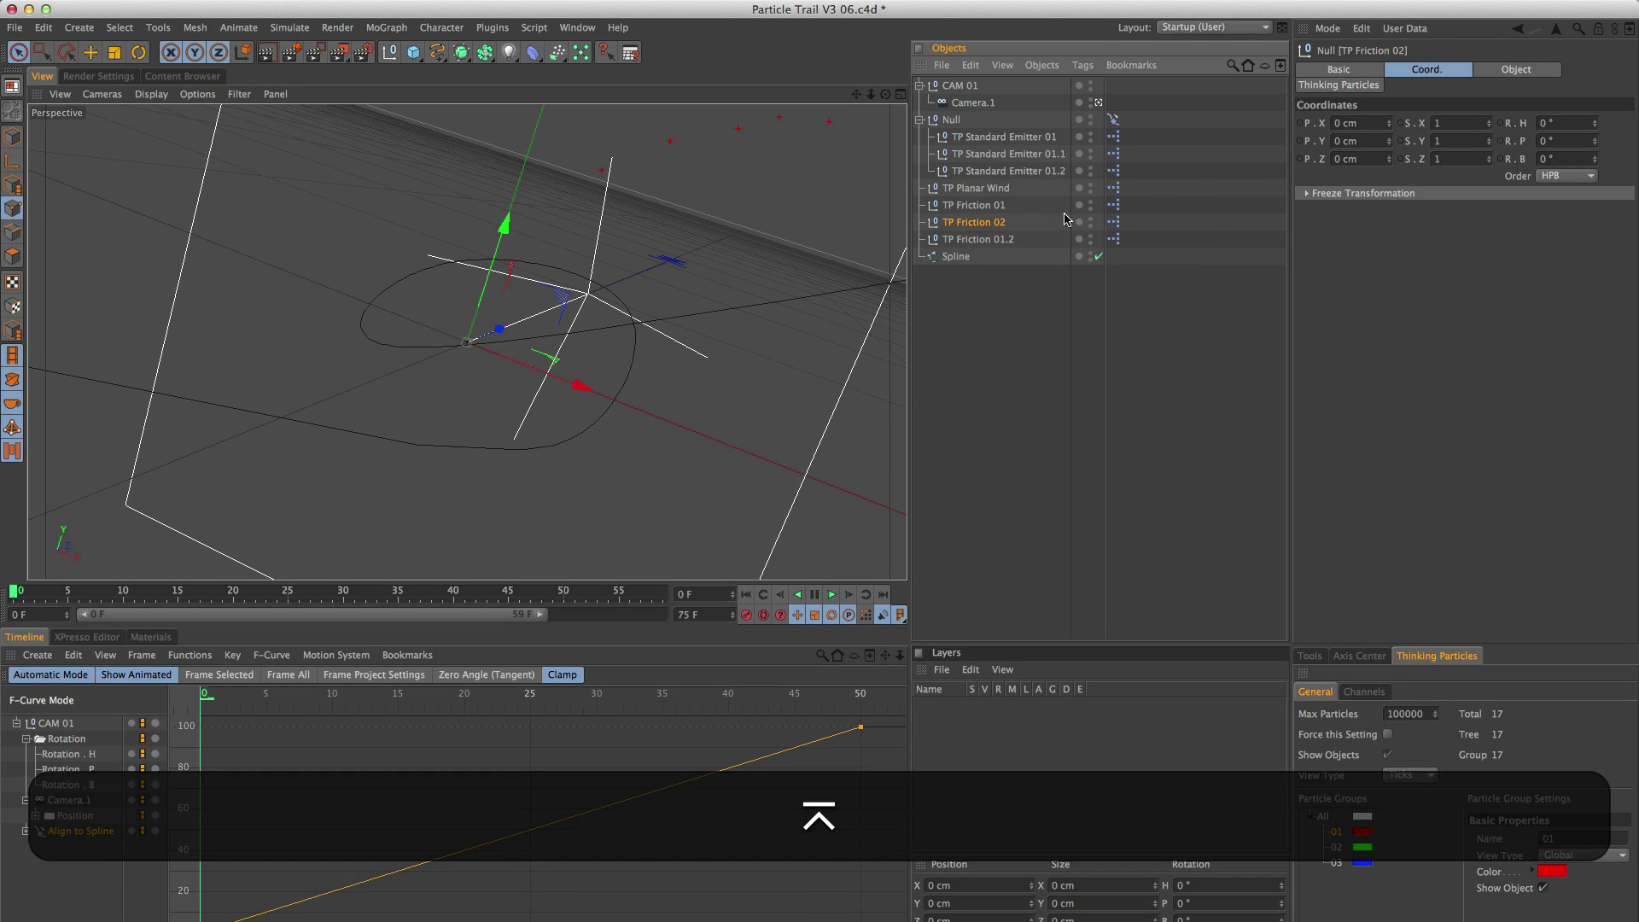
left_click(1007, 239)
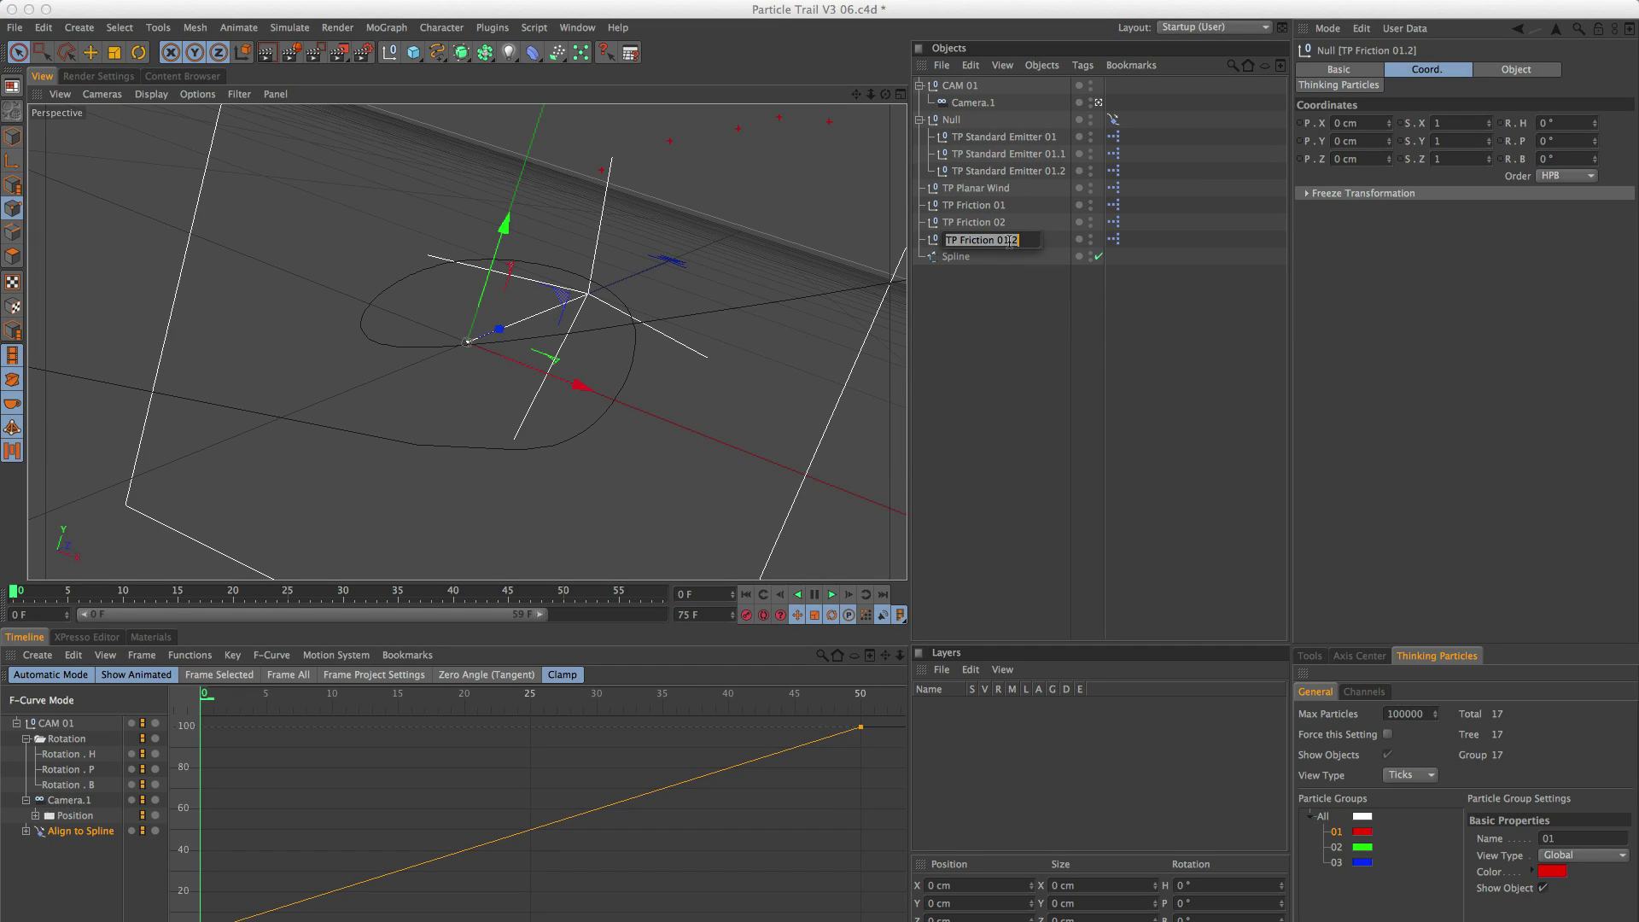
double_click(1007, 240)
type("03")
key("Return")
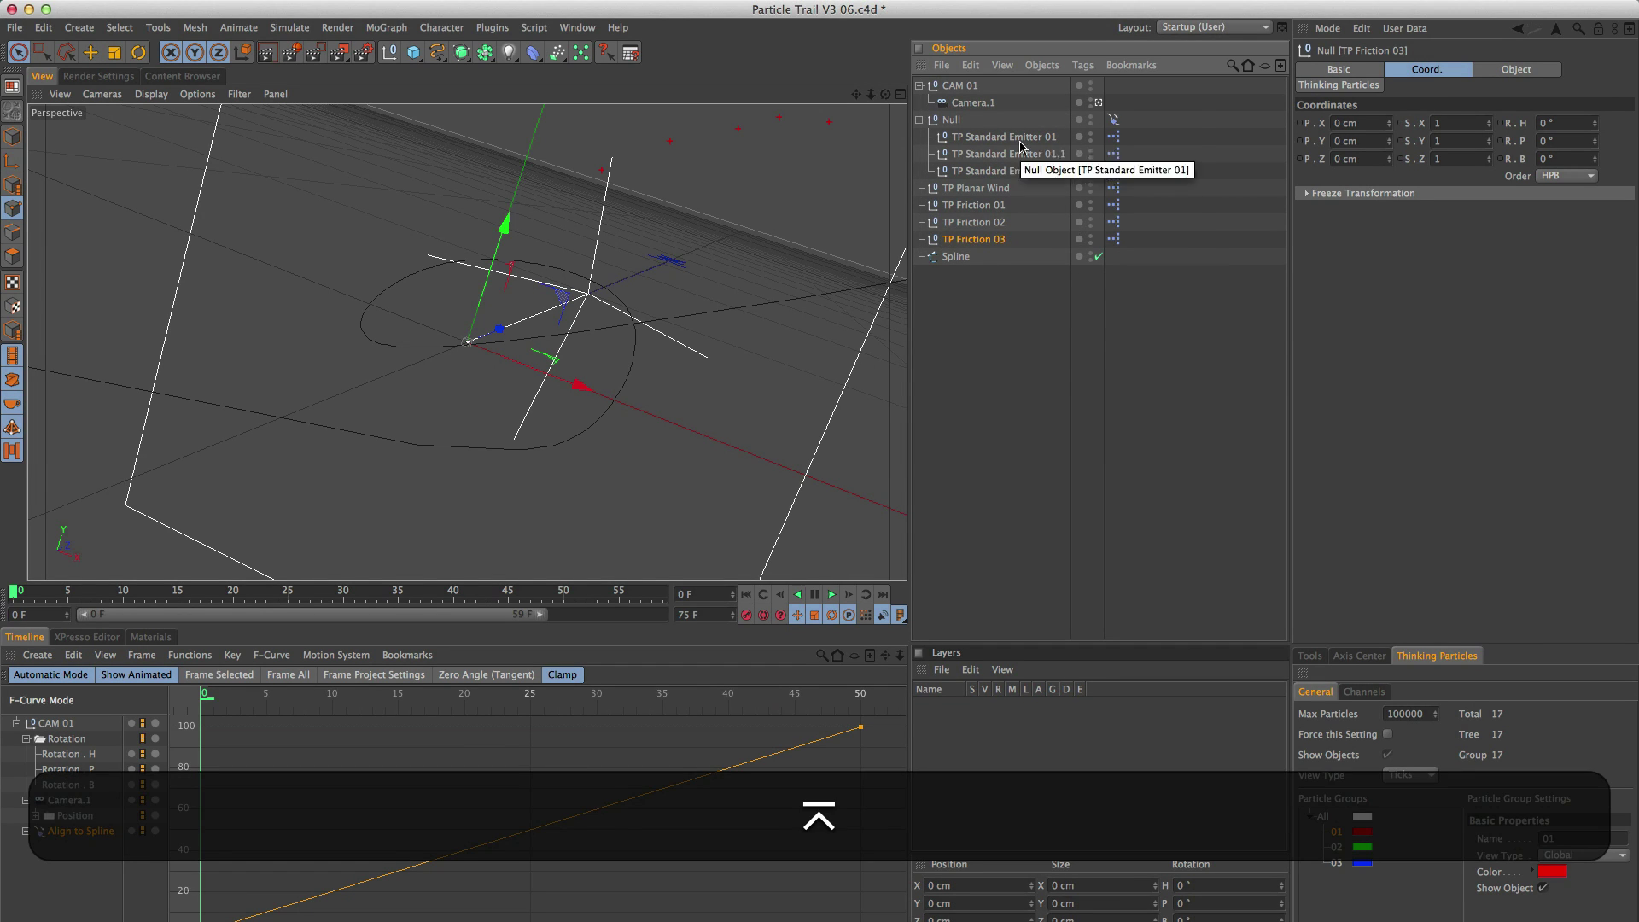
Rename the emitter copies TP Standard Emitter 02 and TP Standard Emitter 03.
double_click(1056, 154)
type("02")
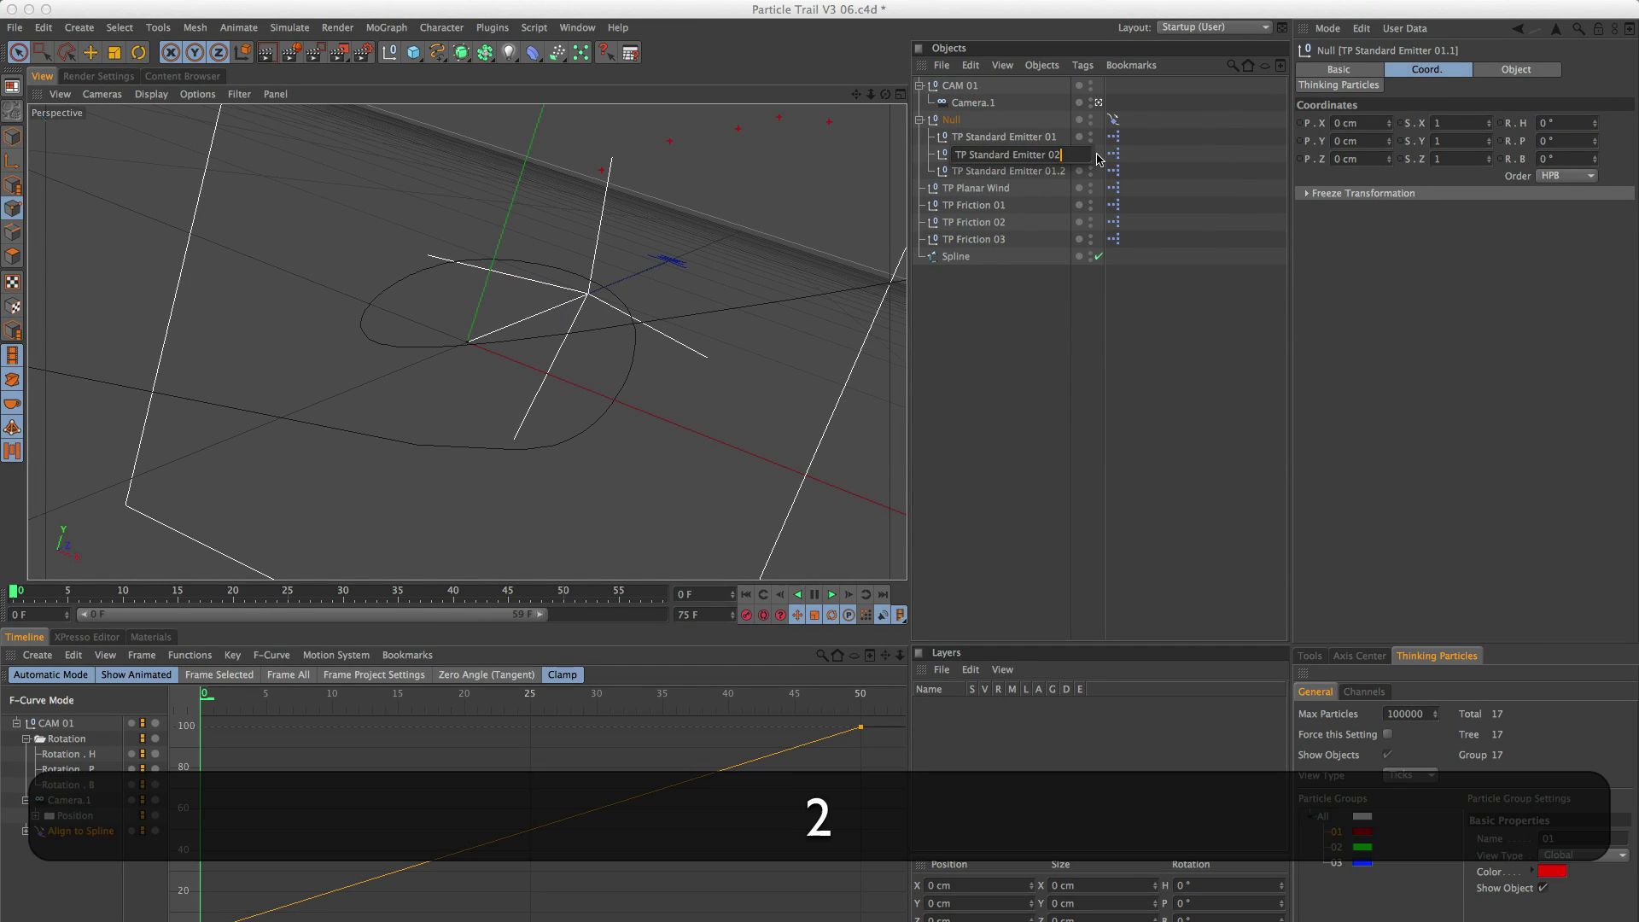
key("Return")
left_click(1056, 171)
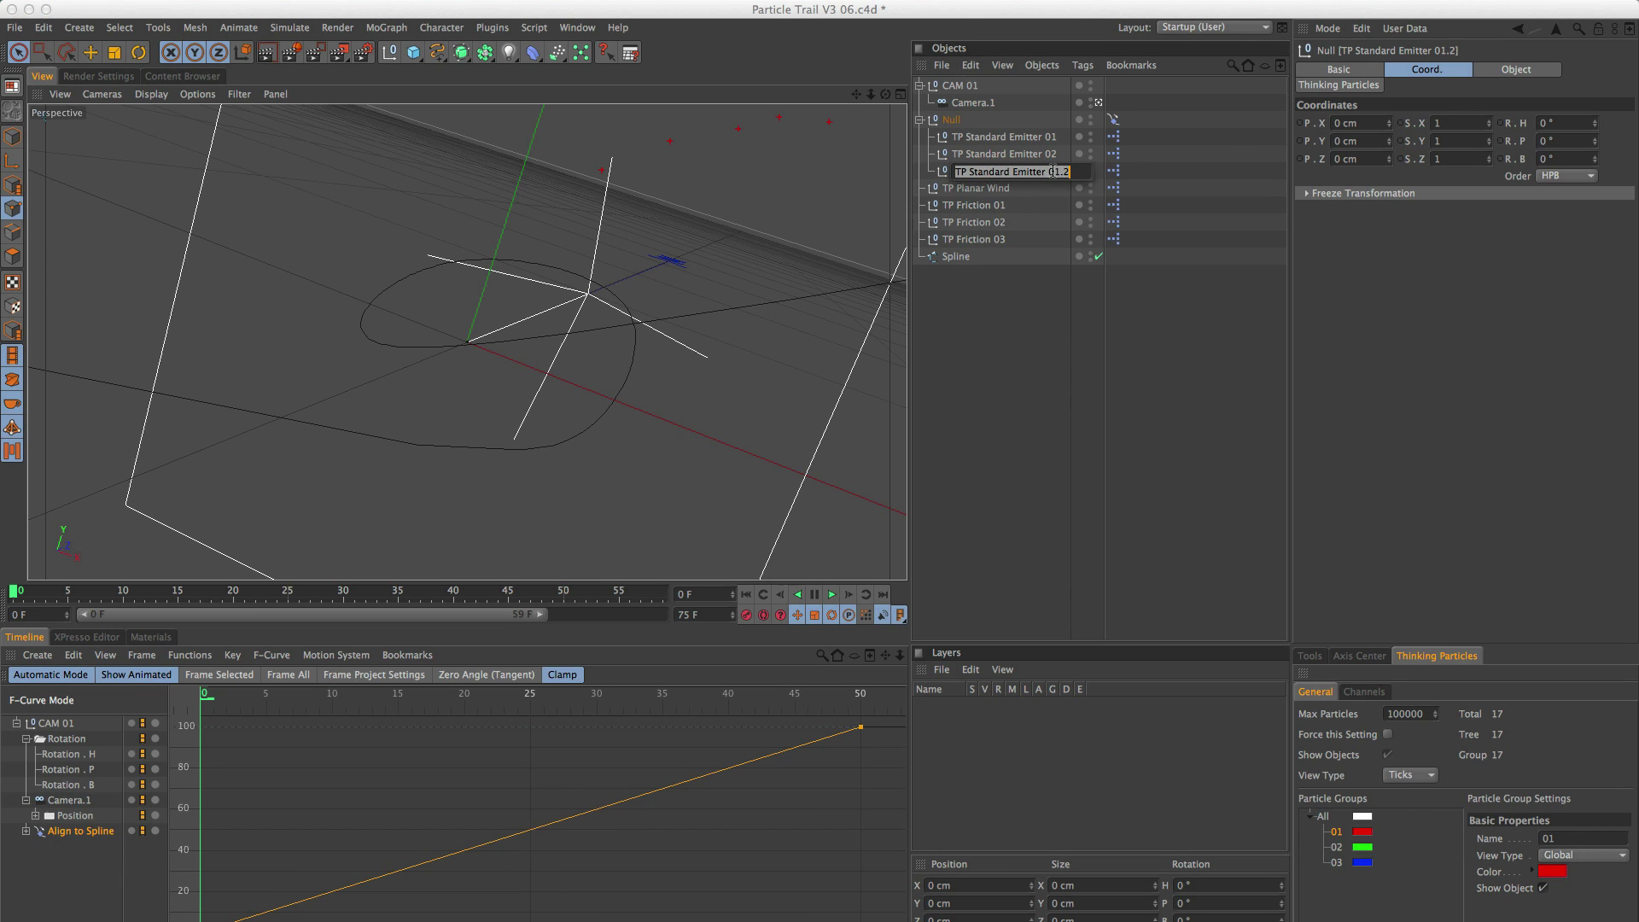
double_click(1056, 170)
type("03")
key("Return")
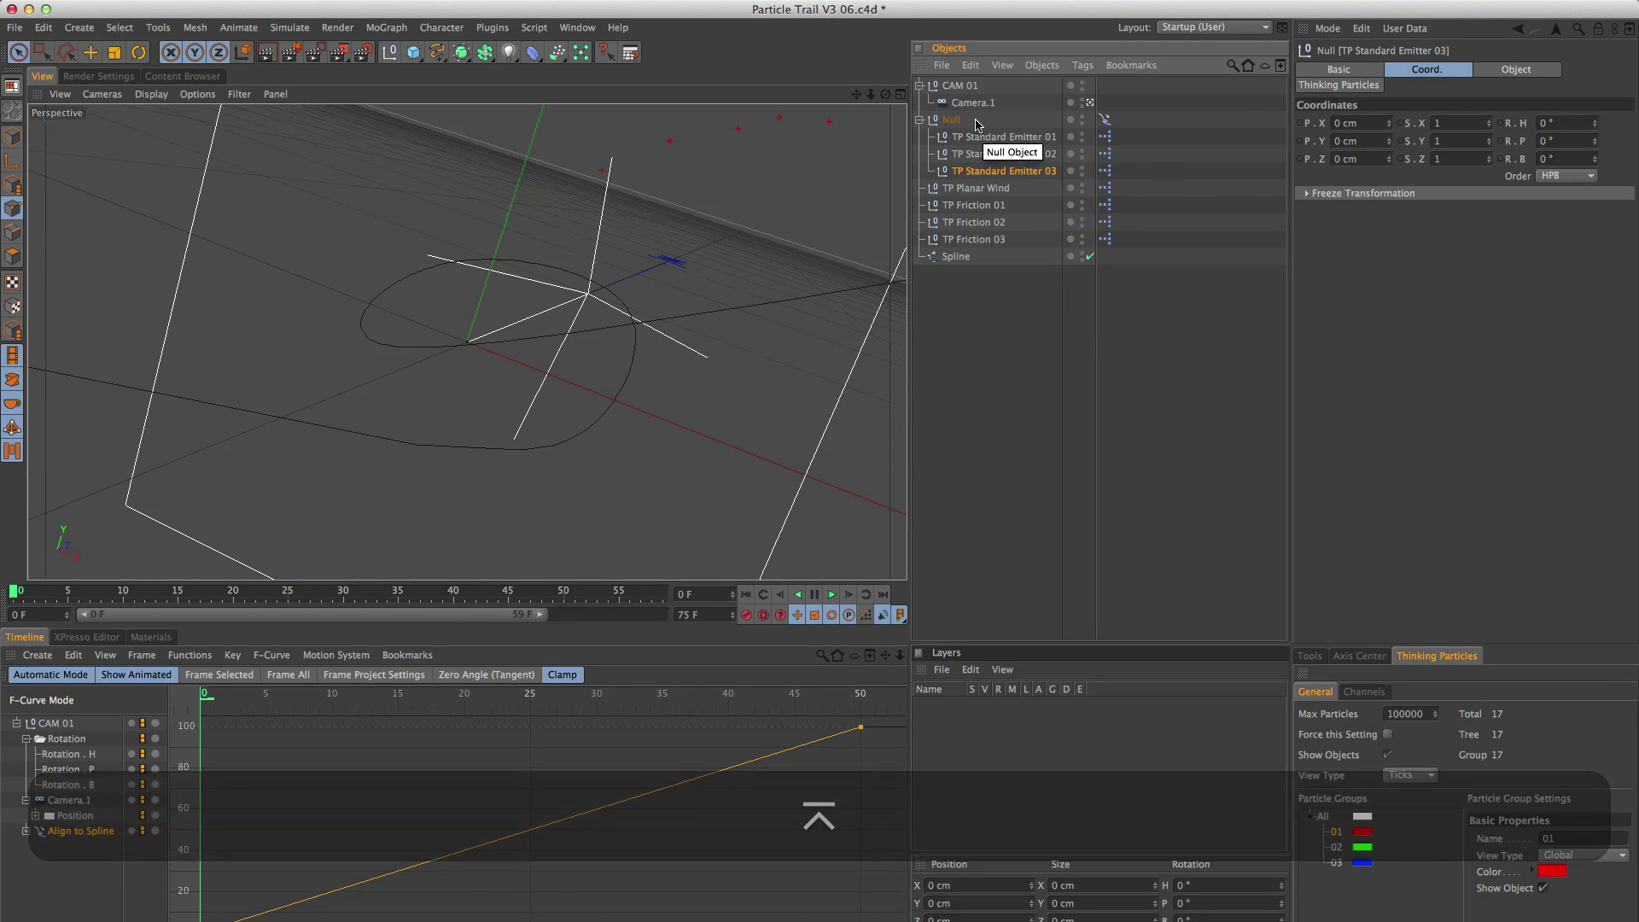
left_click(983, 154)
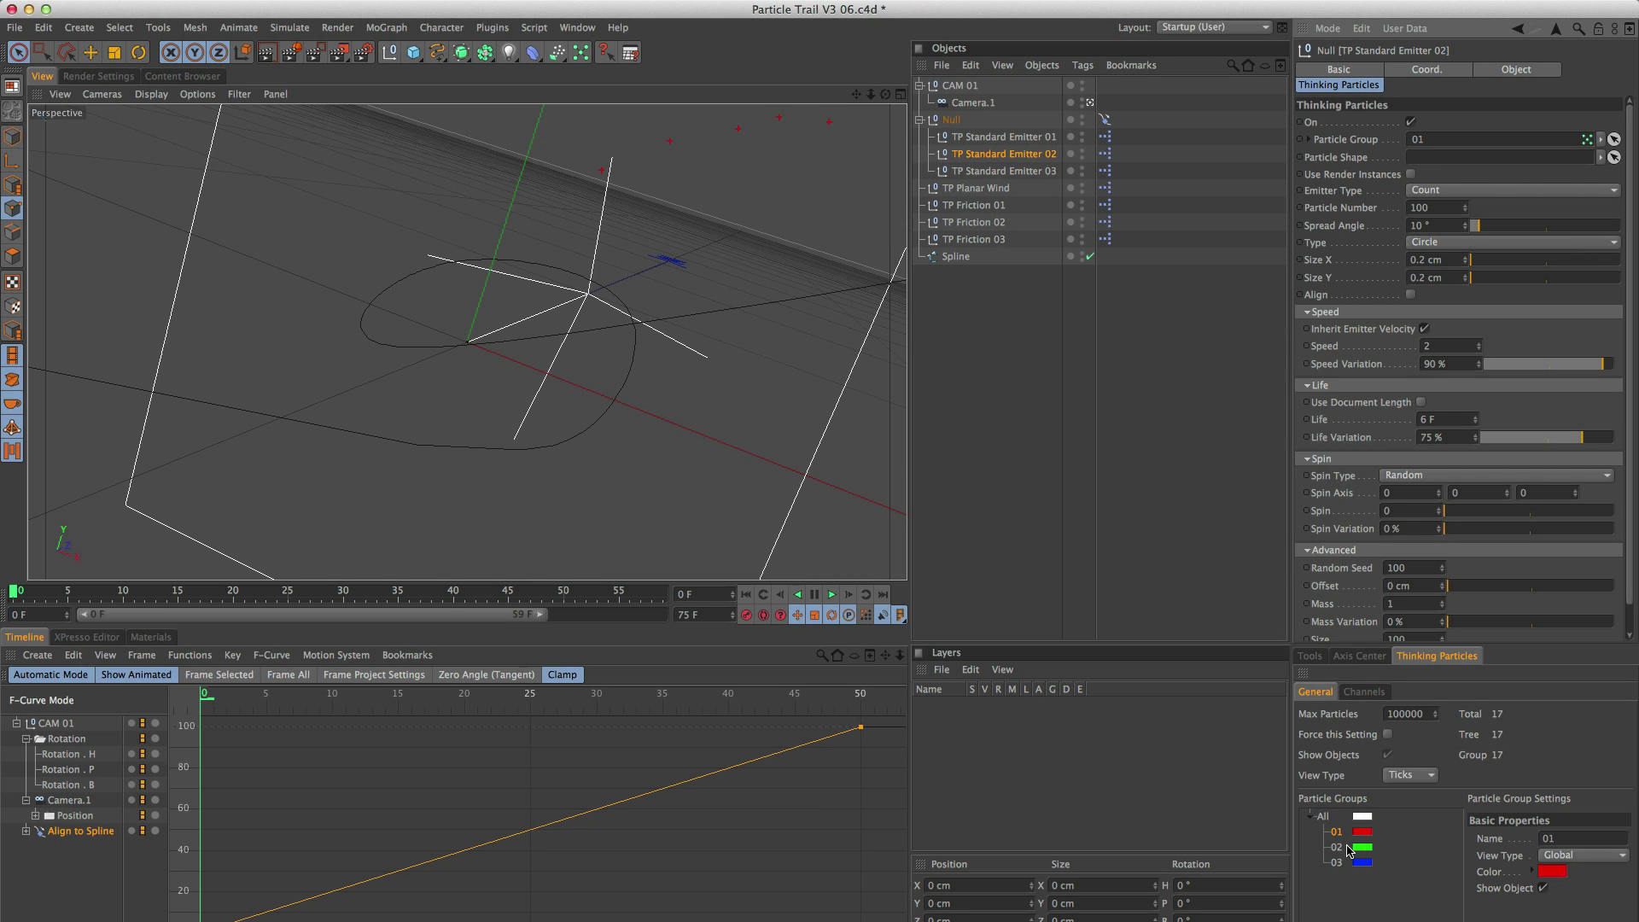
Link particle group 02 to Emitter 02 and Friction 02, and group 03 to Emitter 03 and Friction 03.
left_click_drag(1337, 847, 1439, 145)
left_click(1004, 172)
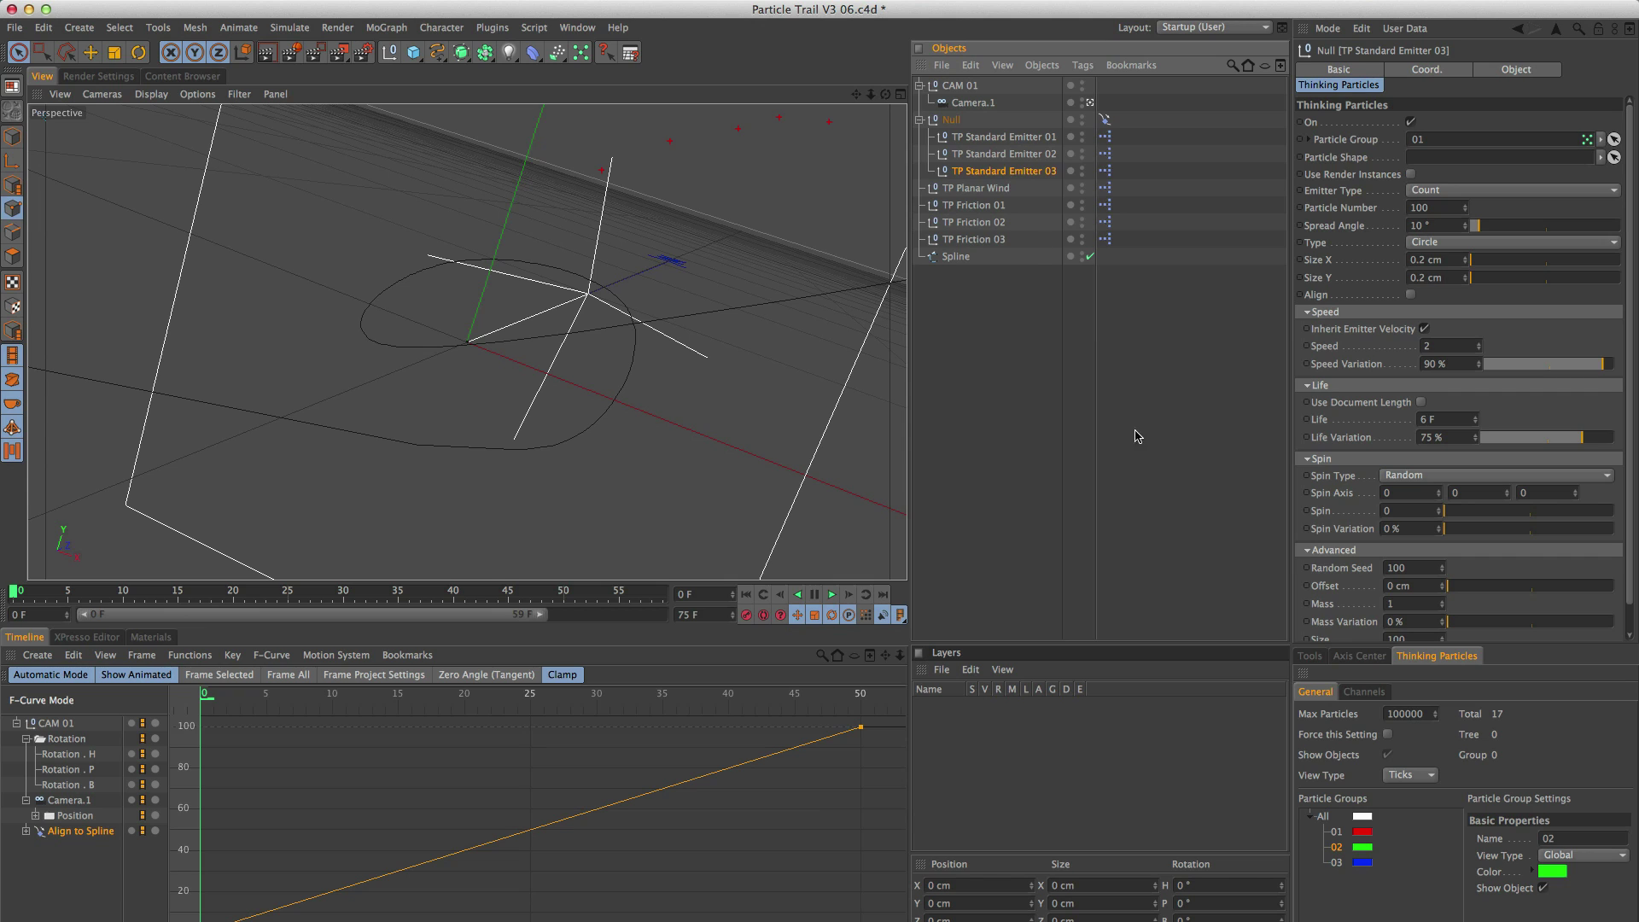
left_click_drag(1337, 862, 1393, 174)
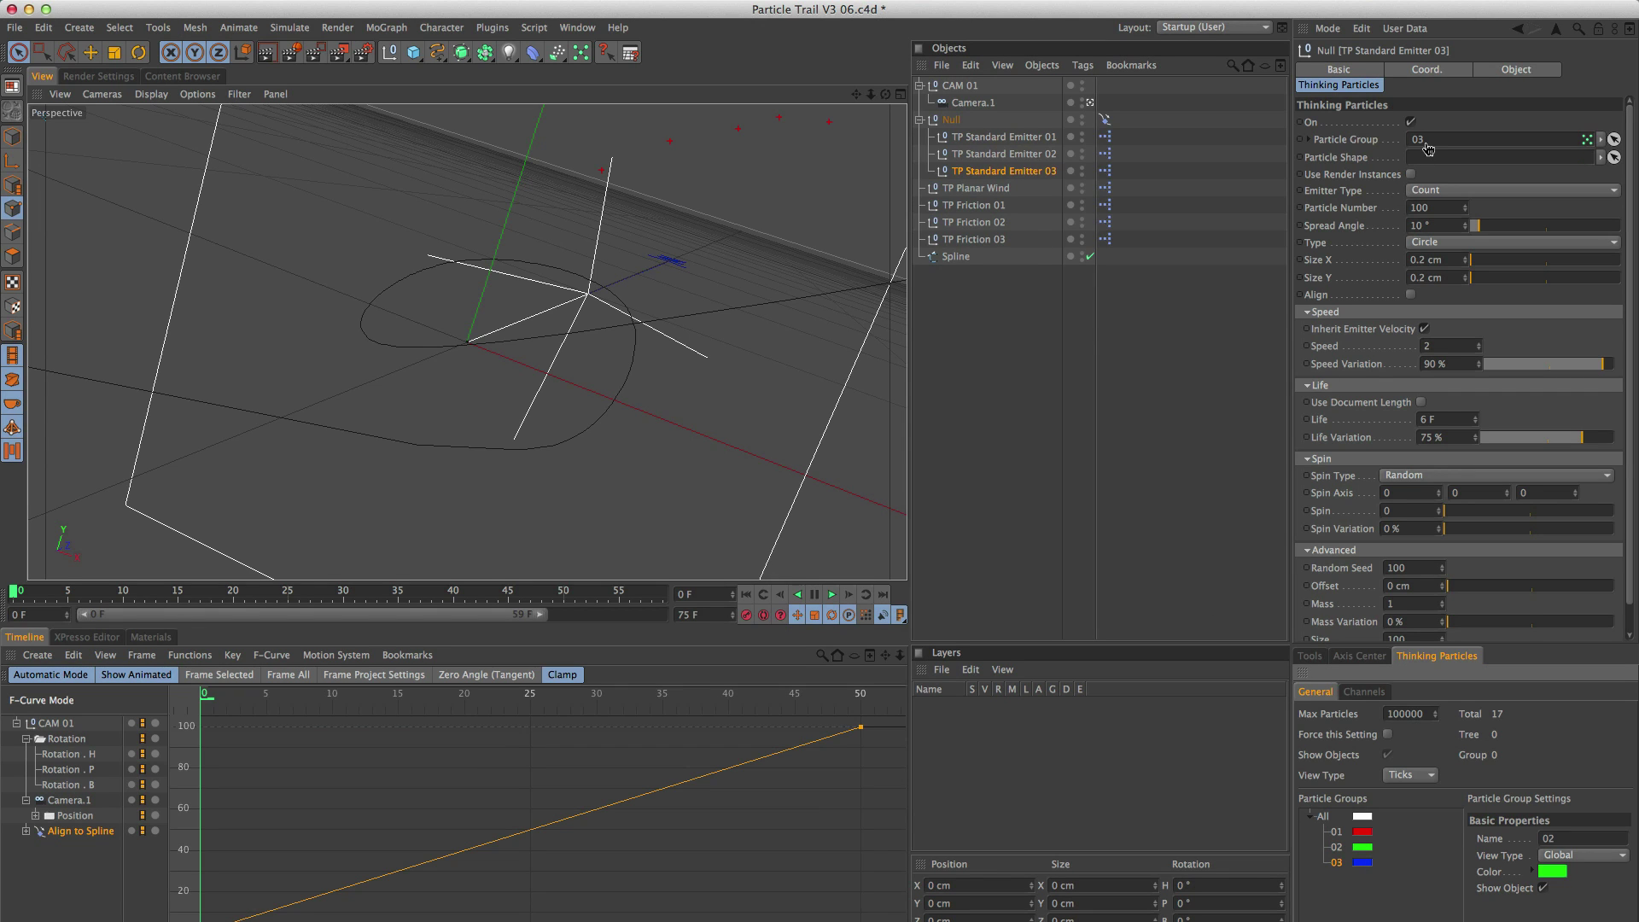
left_click(980, 229)
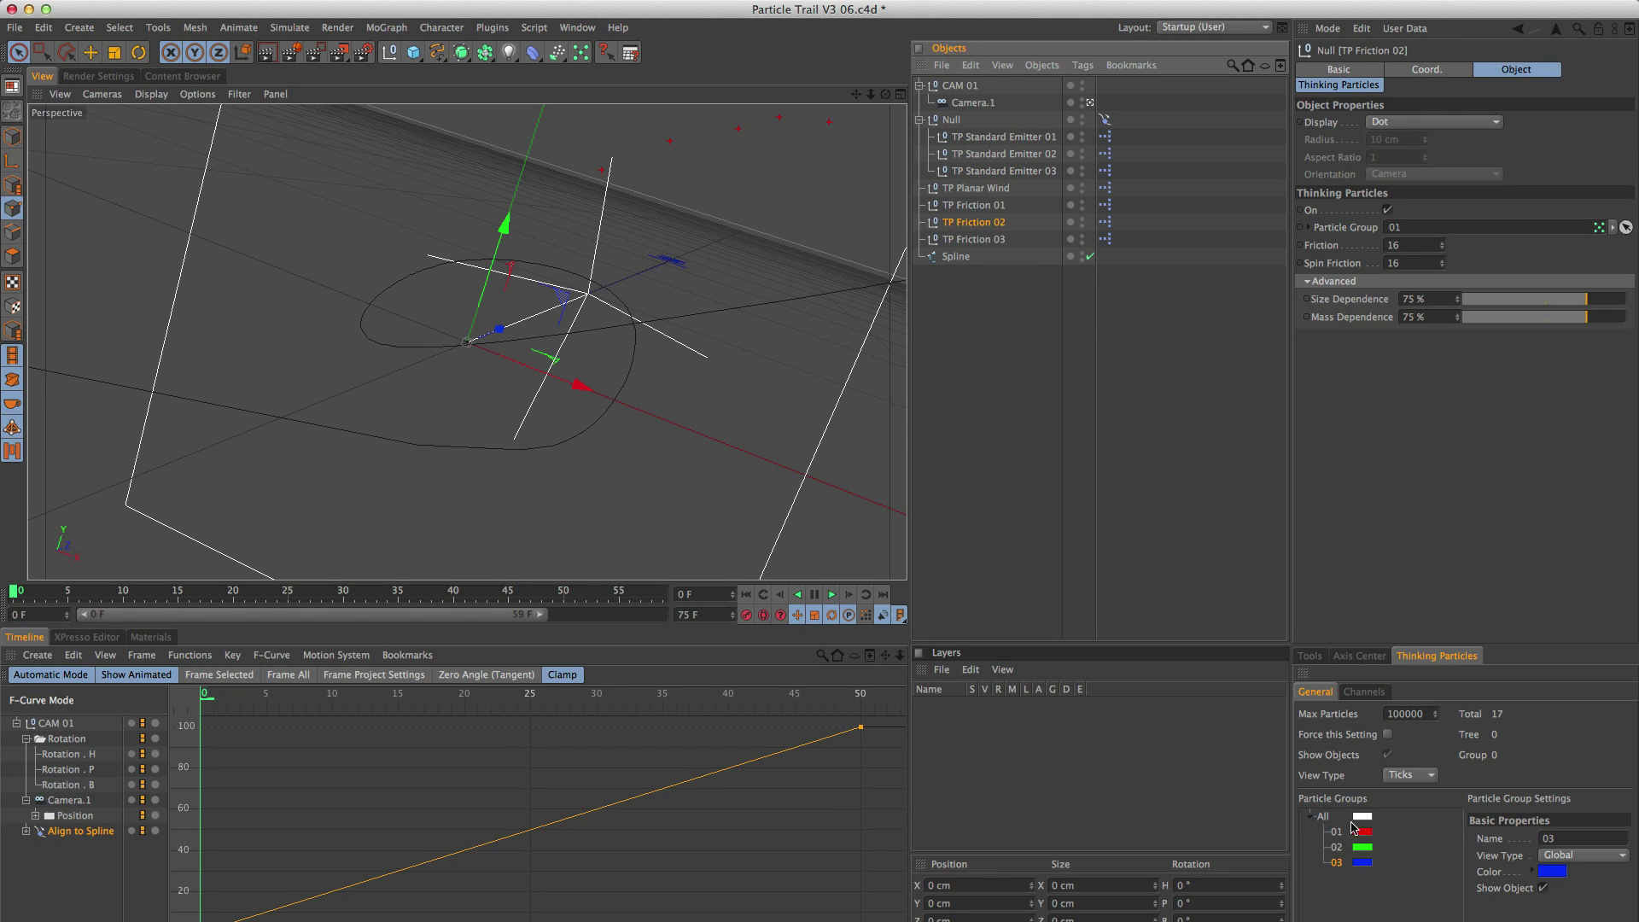
left_click_drag(1333, 846, 1401, 229)
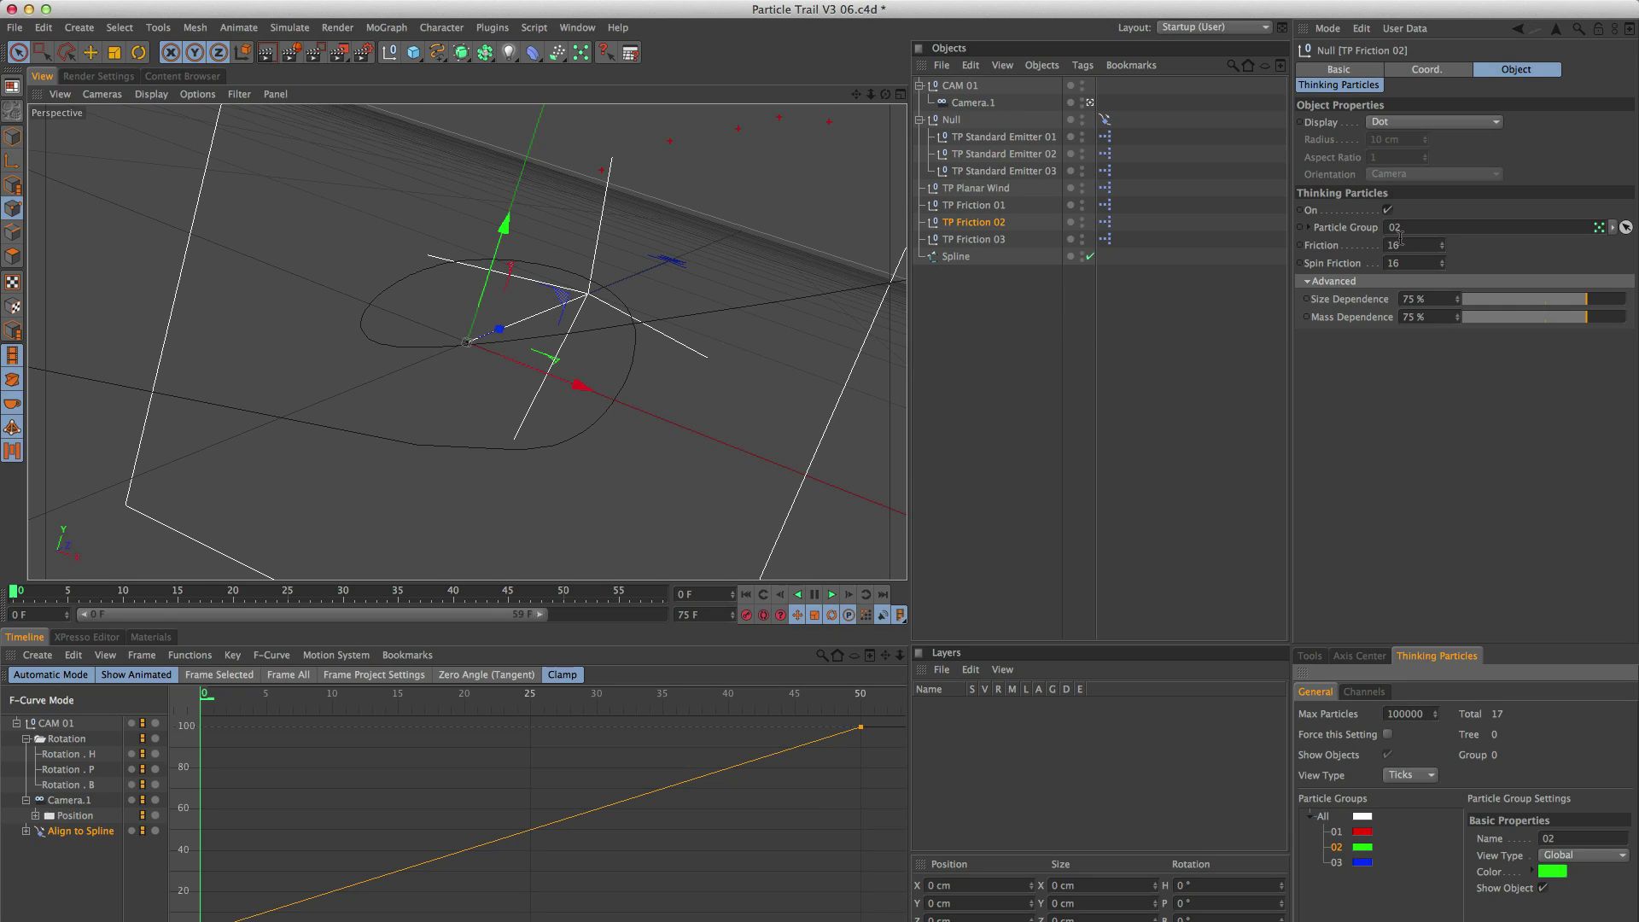
left_click(973, 239)
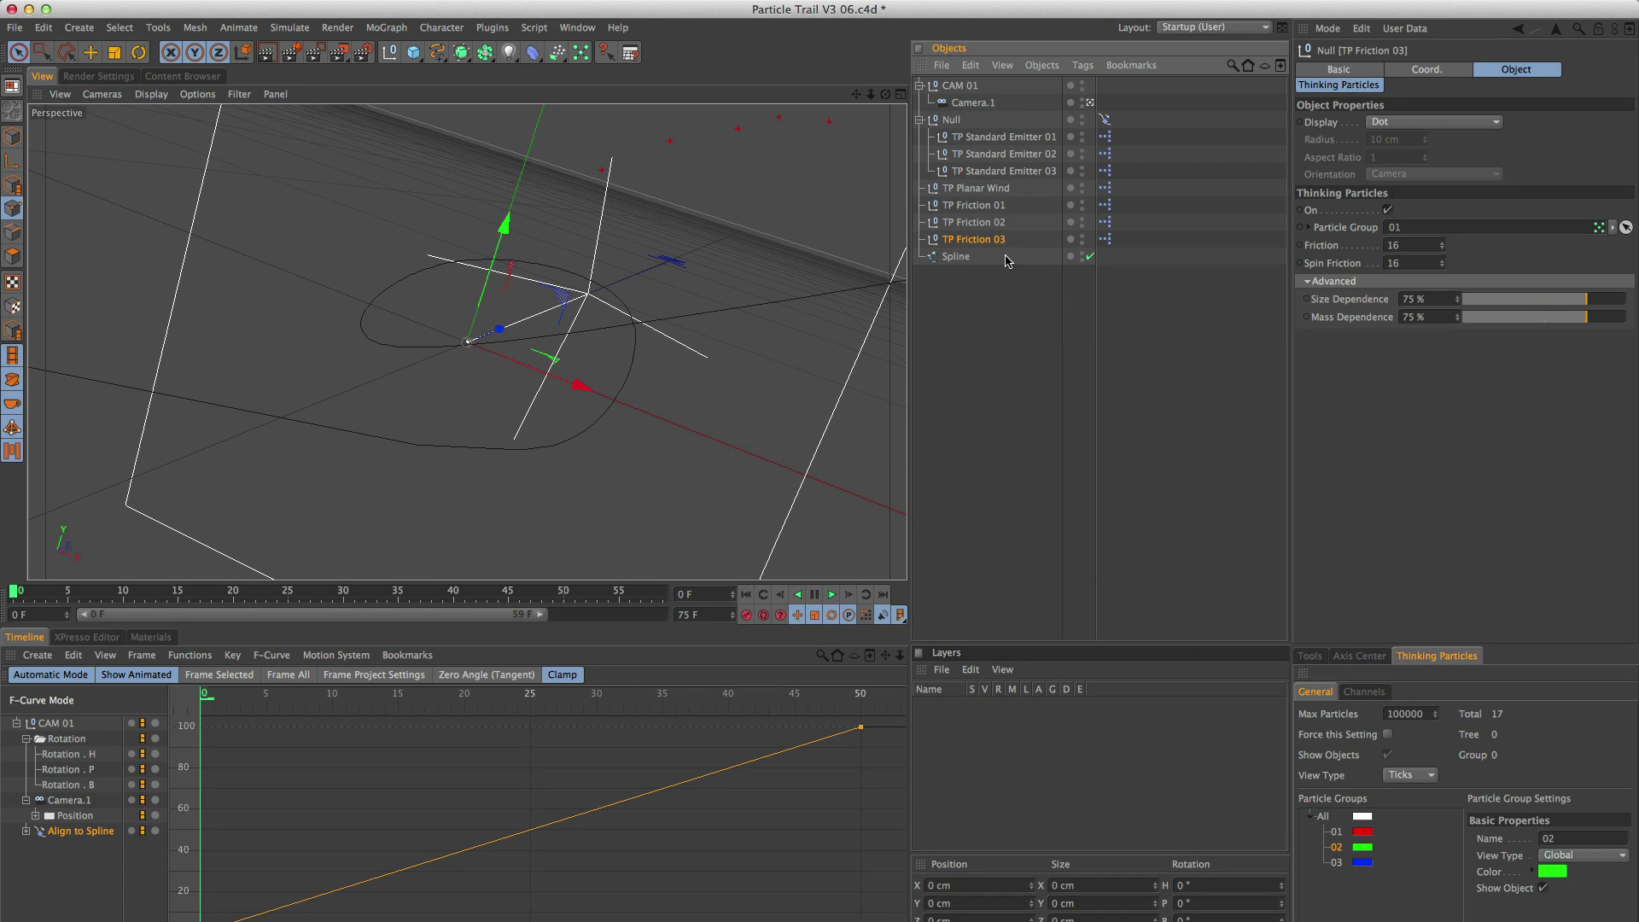
left_click_drag(1334, 862, 1410, 232)
Set TP Friction 02's Friction and Spin Friction to 7.
left_click(986, 224)
double_click(1410, 245)
type("7")
key("Tab")
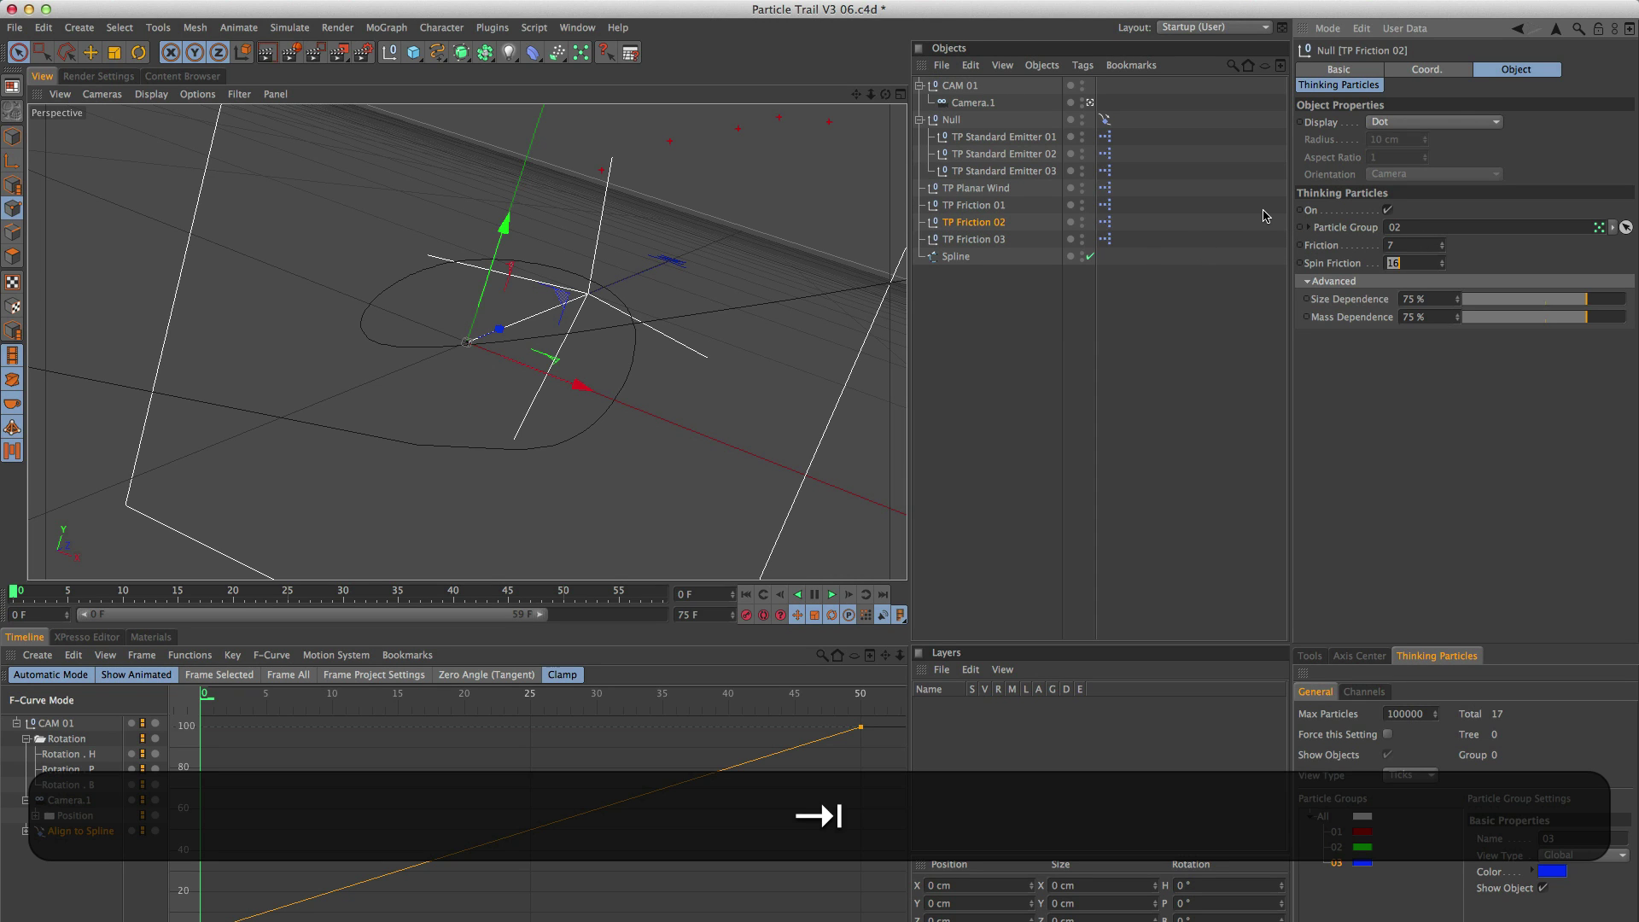
type("7")
key("Return")
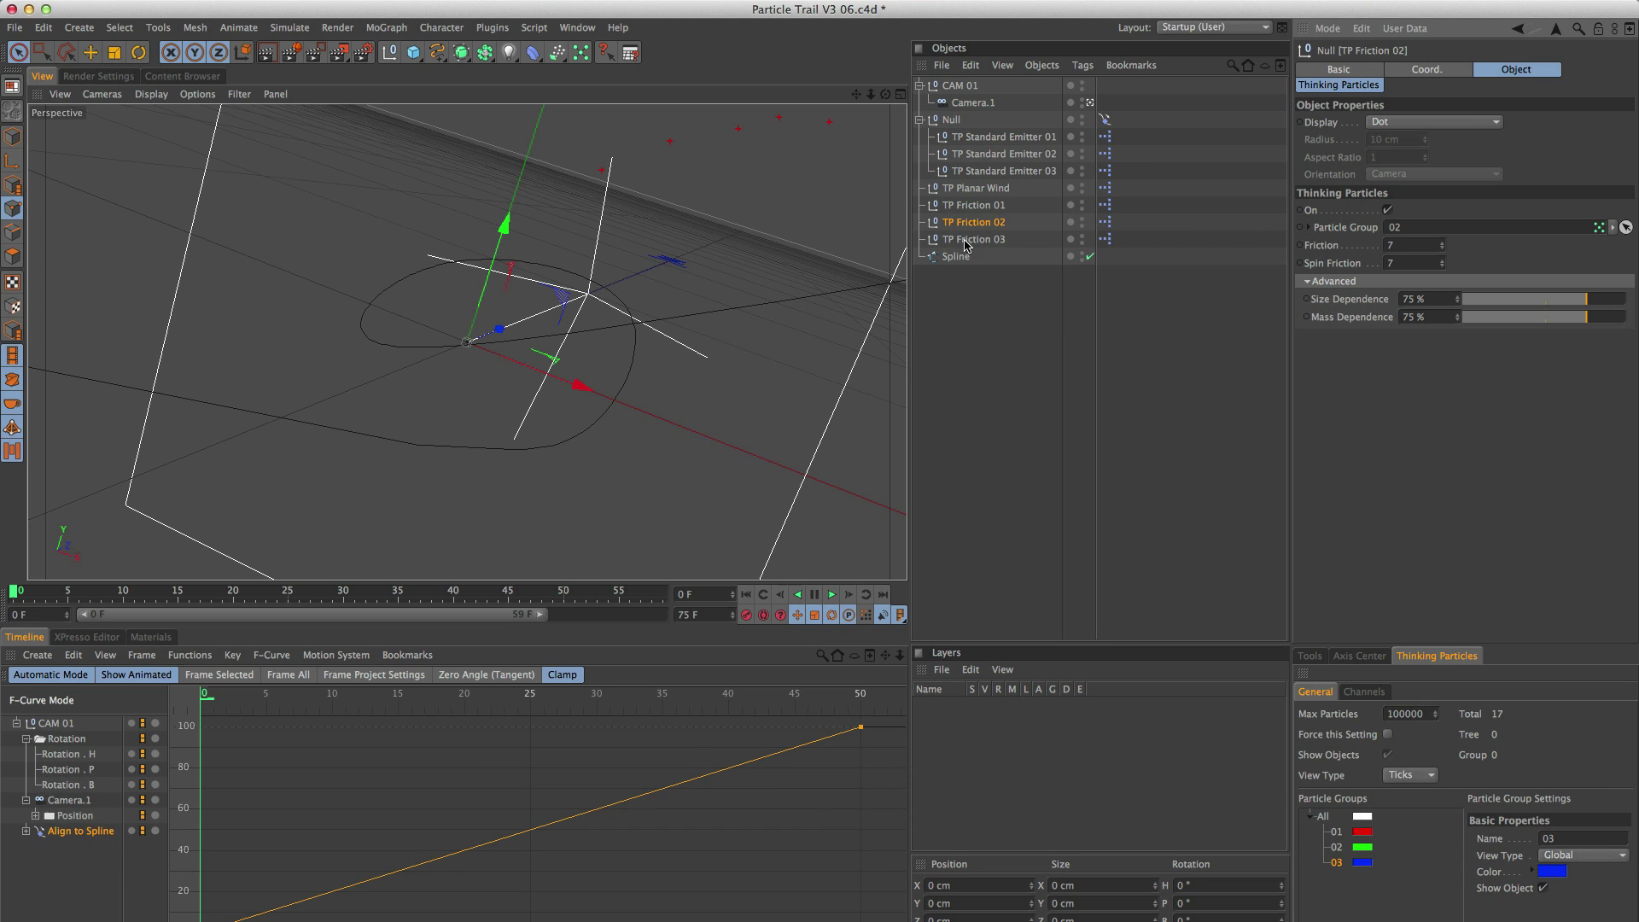
Set TP Friction 03's Friction to 3.
left_click(969, 240)
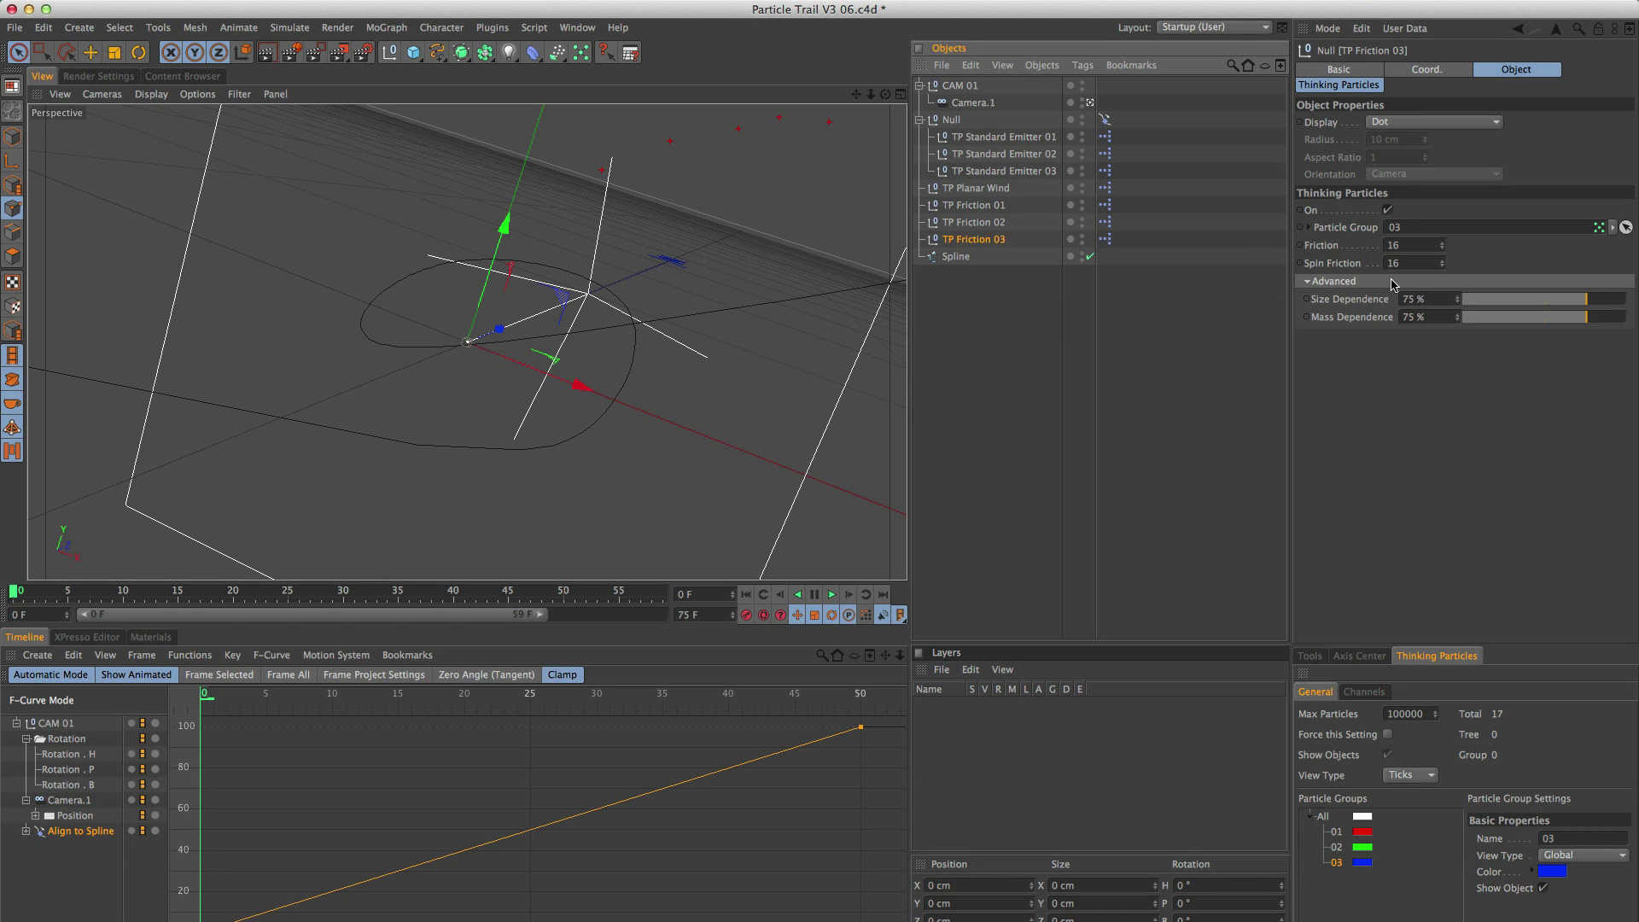
double_click(1413, 243)
type("3")
key("Tab")
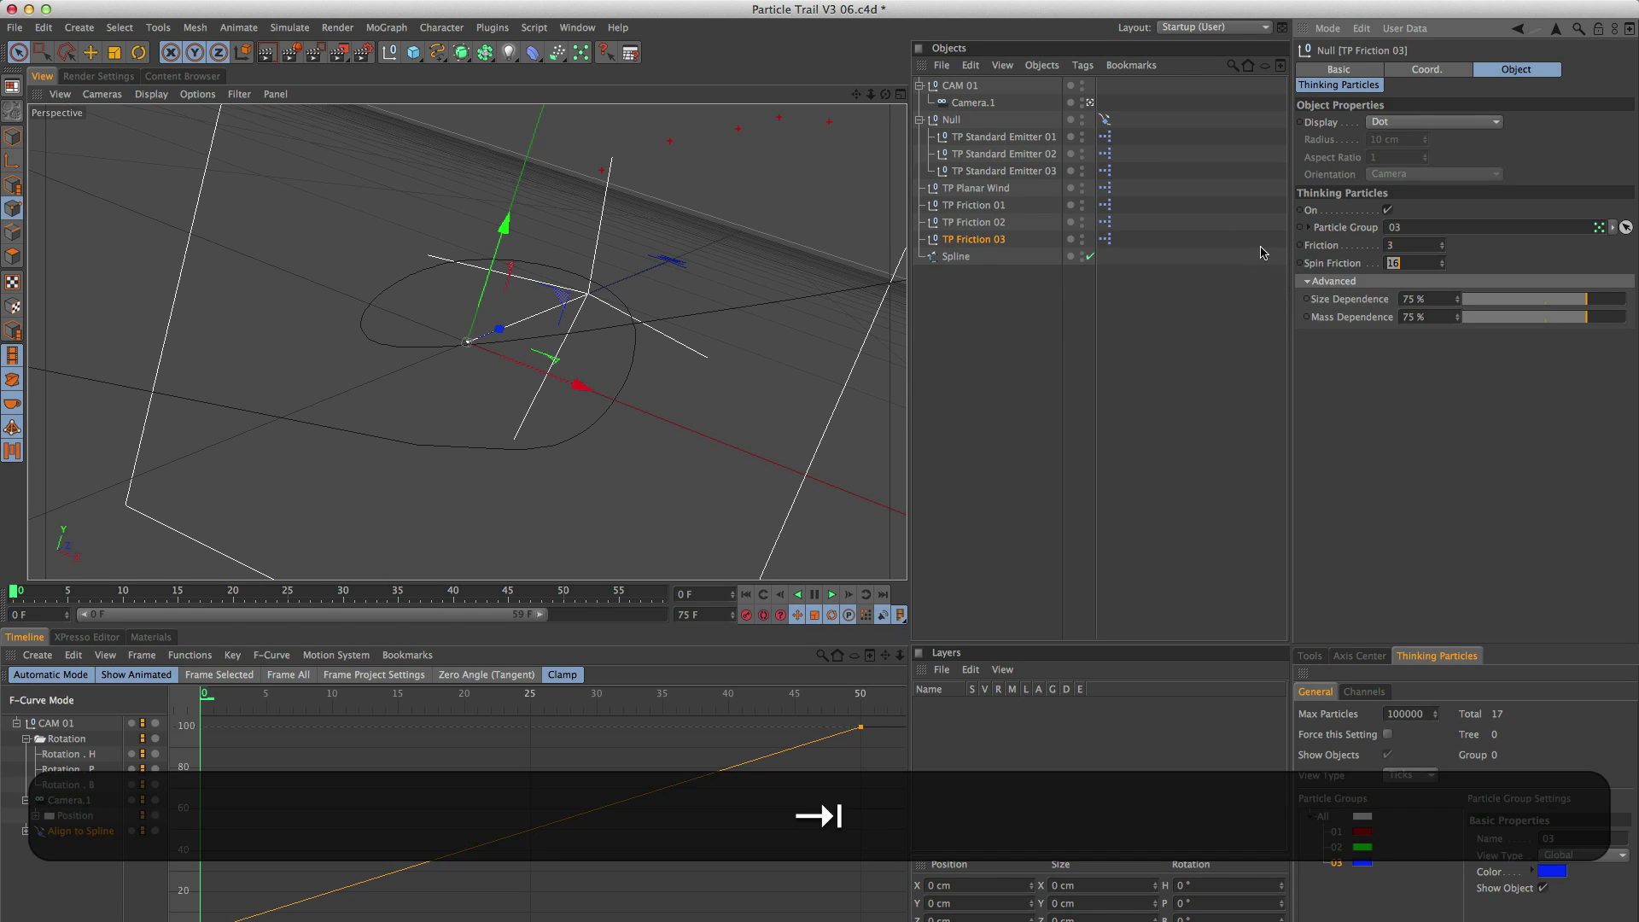
Finish TP Friction 03's spin friction at 3, then give Emitter 02 a 35° spread angle.
type("3")
key("Return")
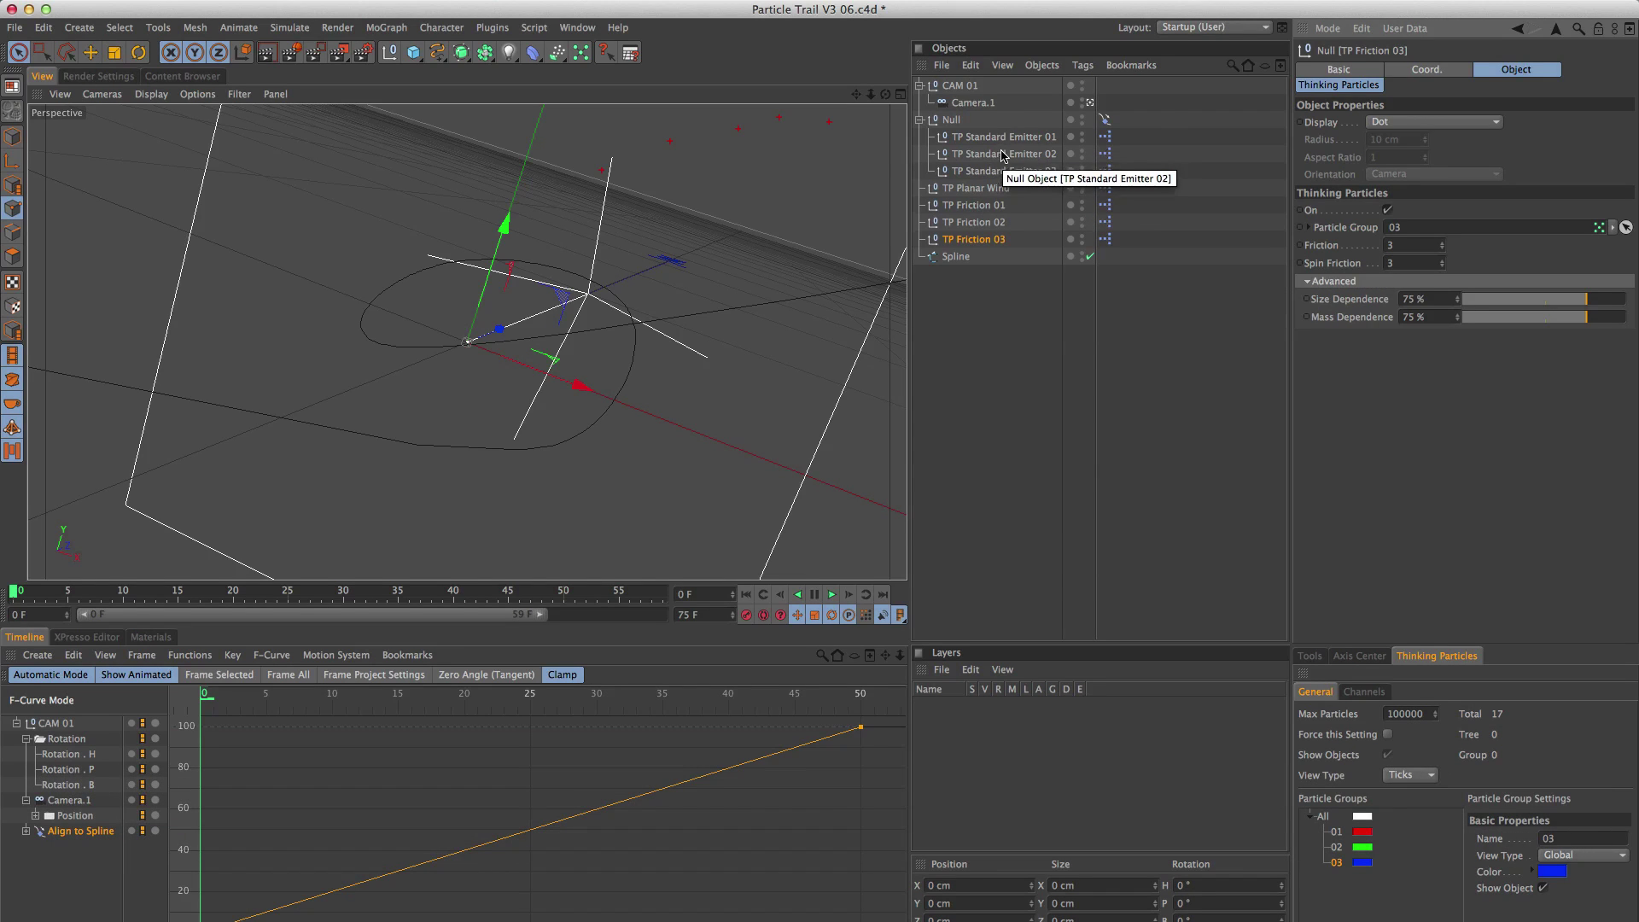
left_click(1000, 157)
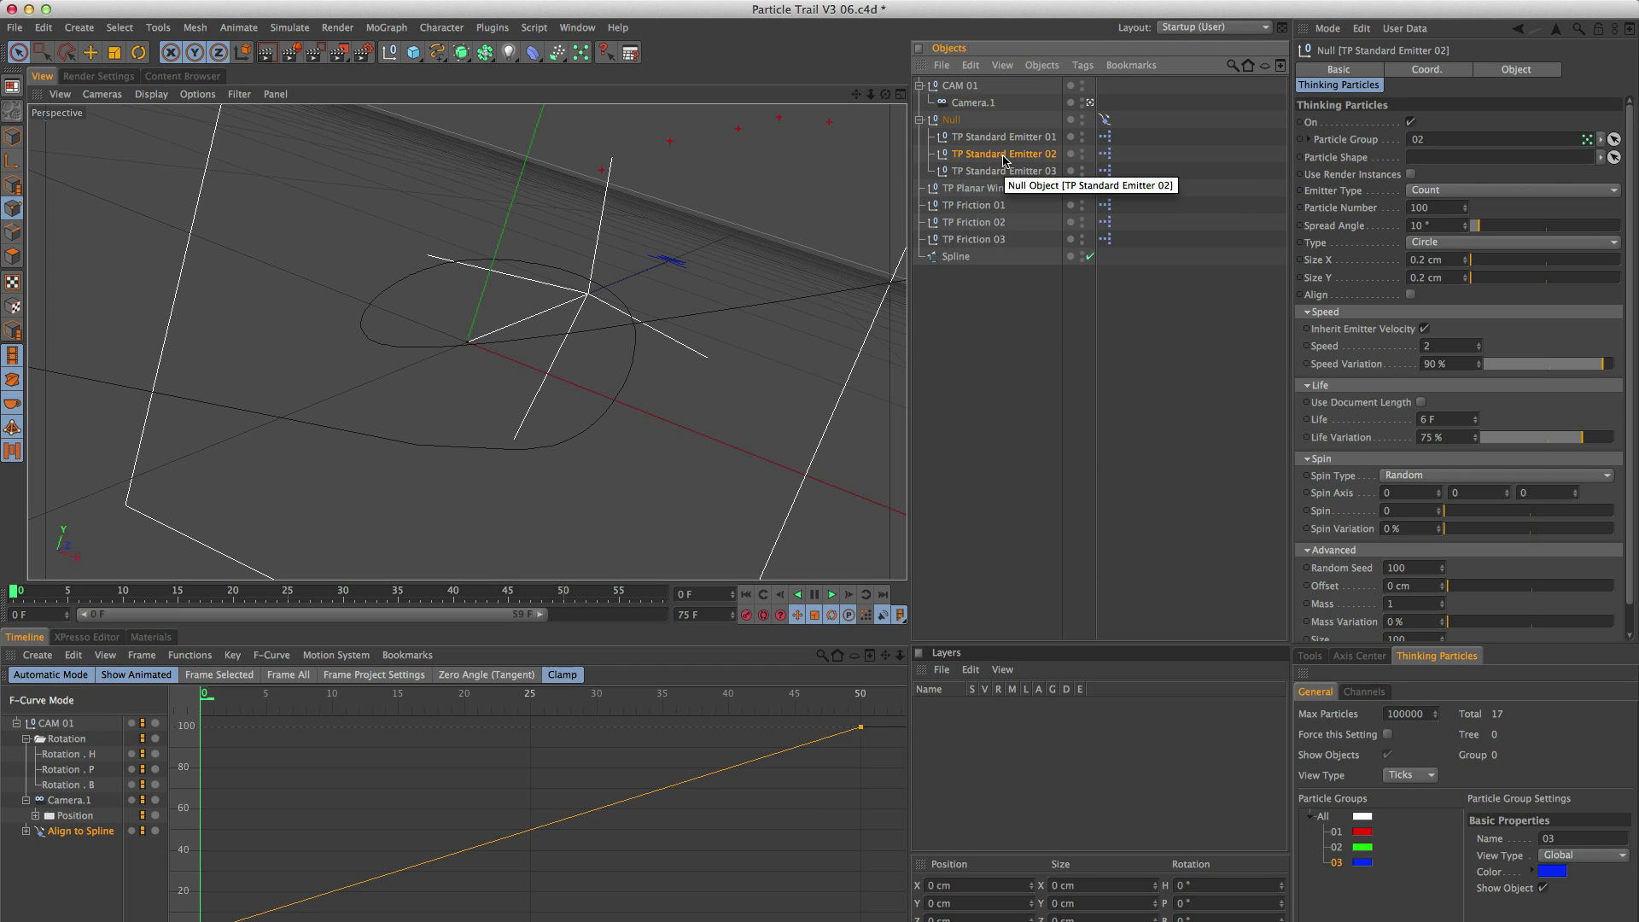
left_click_drag(1423, 226, 1397, 225)
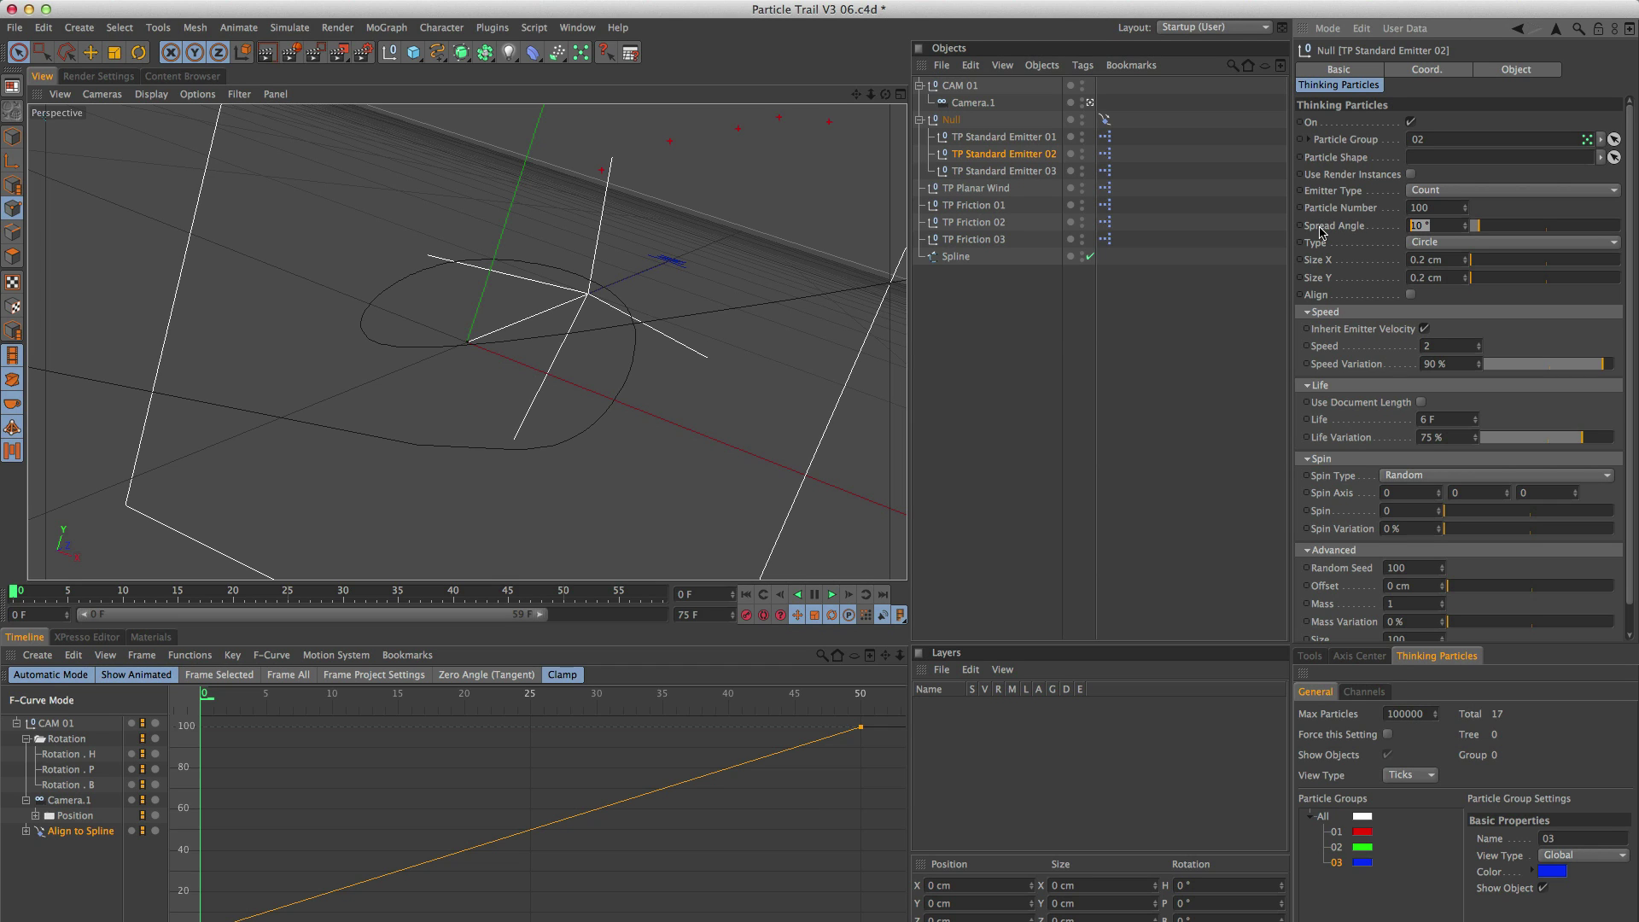
type("35")
key("Return")
Give TP Standard Emitter 02 a speed of 10 and a 17-frame life.
type("10")
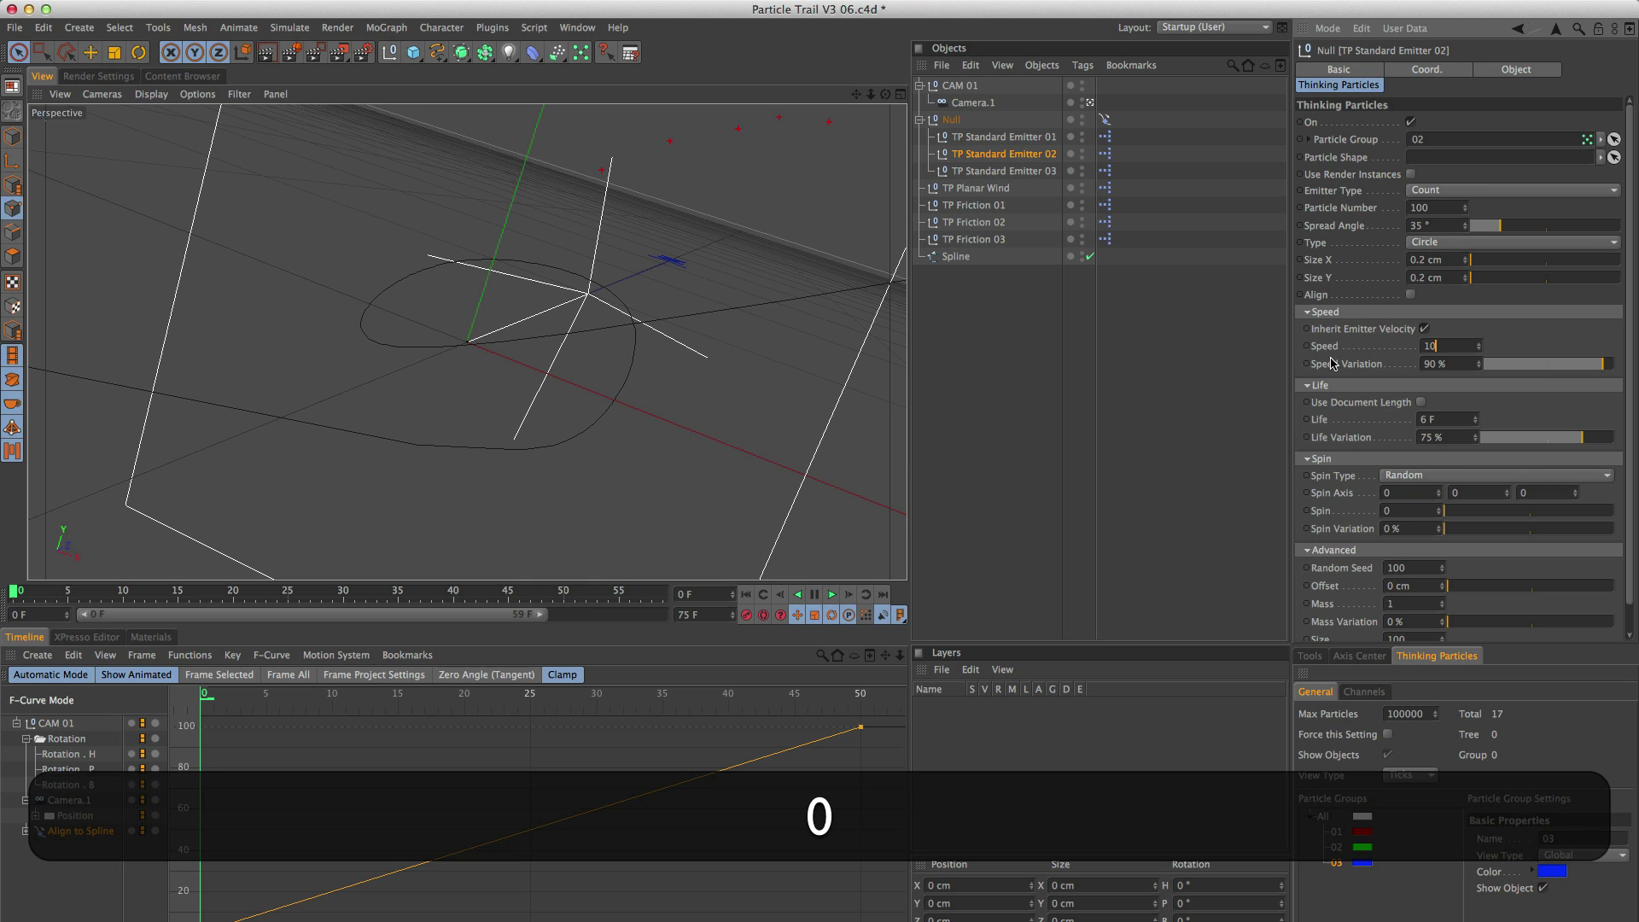
key("Return")
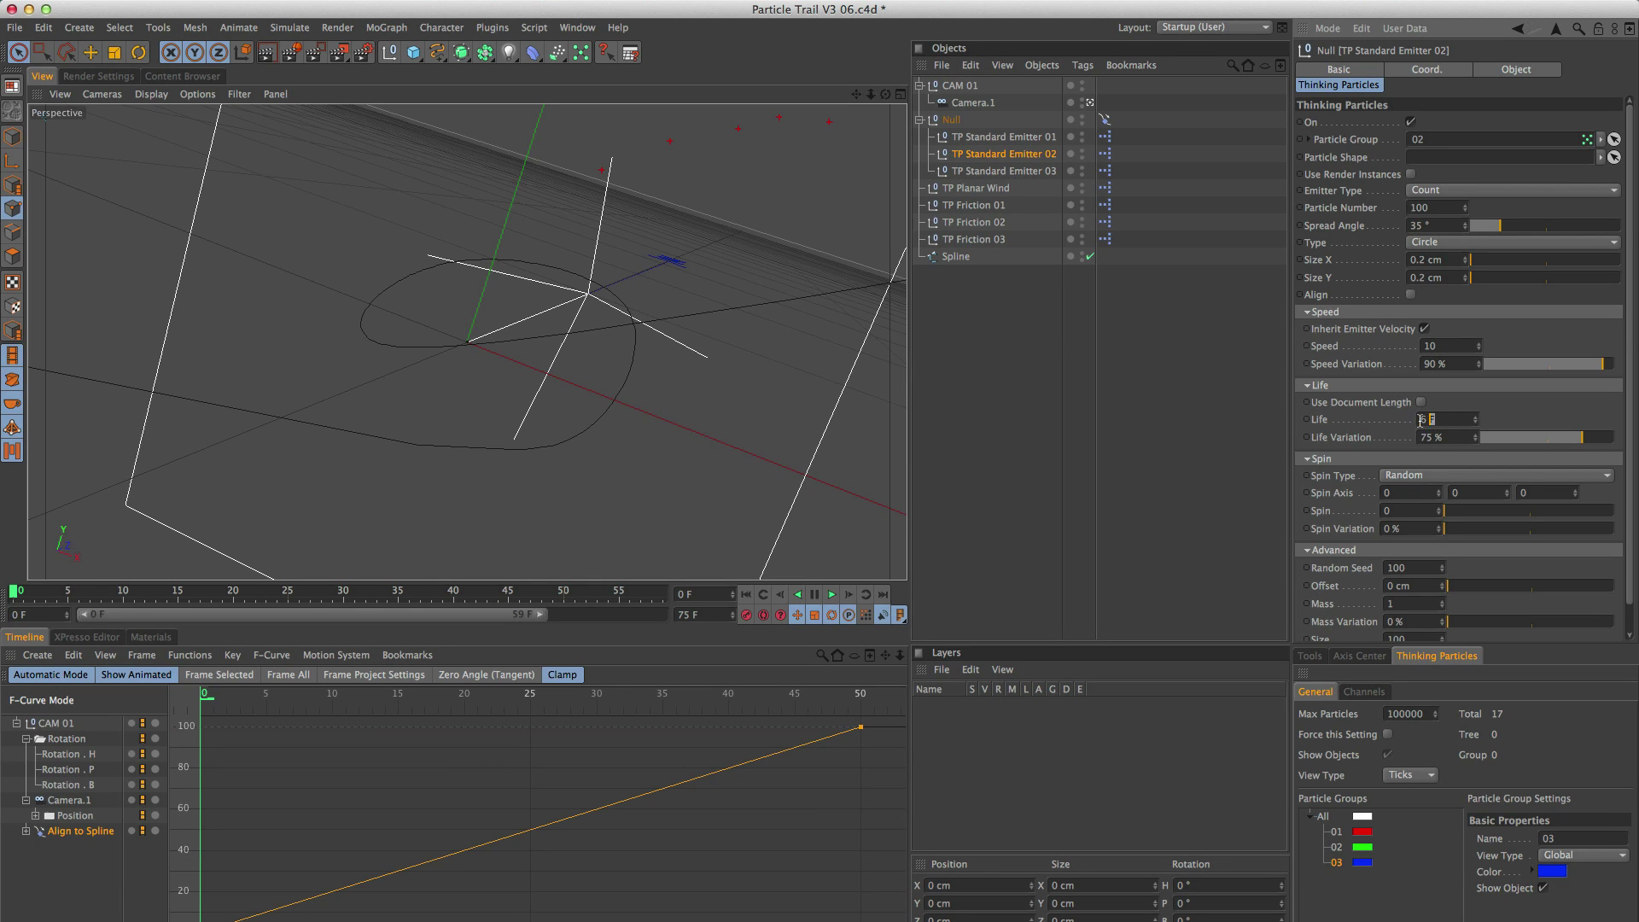
type("17")
key("Return")
Set TP Standard Emitter 03 to 200 particles with a 60° spread angle.
left_click(992, 172)
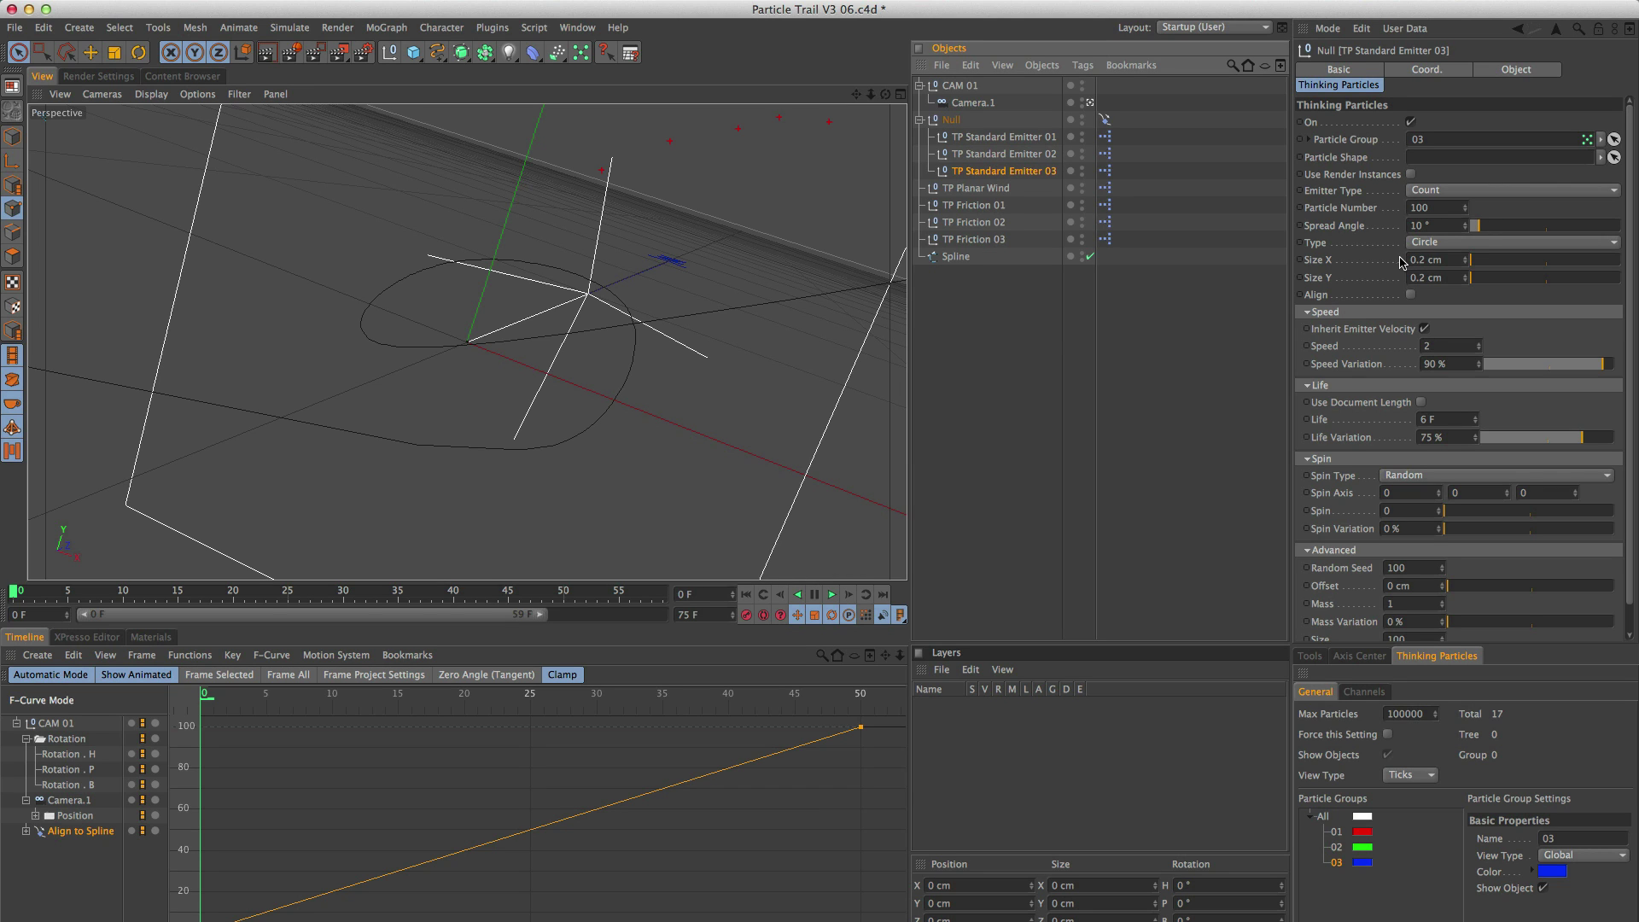
left_click(1444, 208)
type("20")
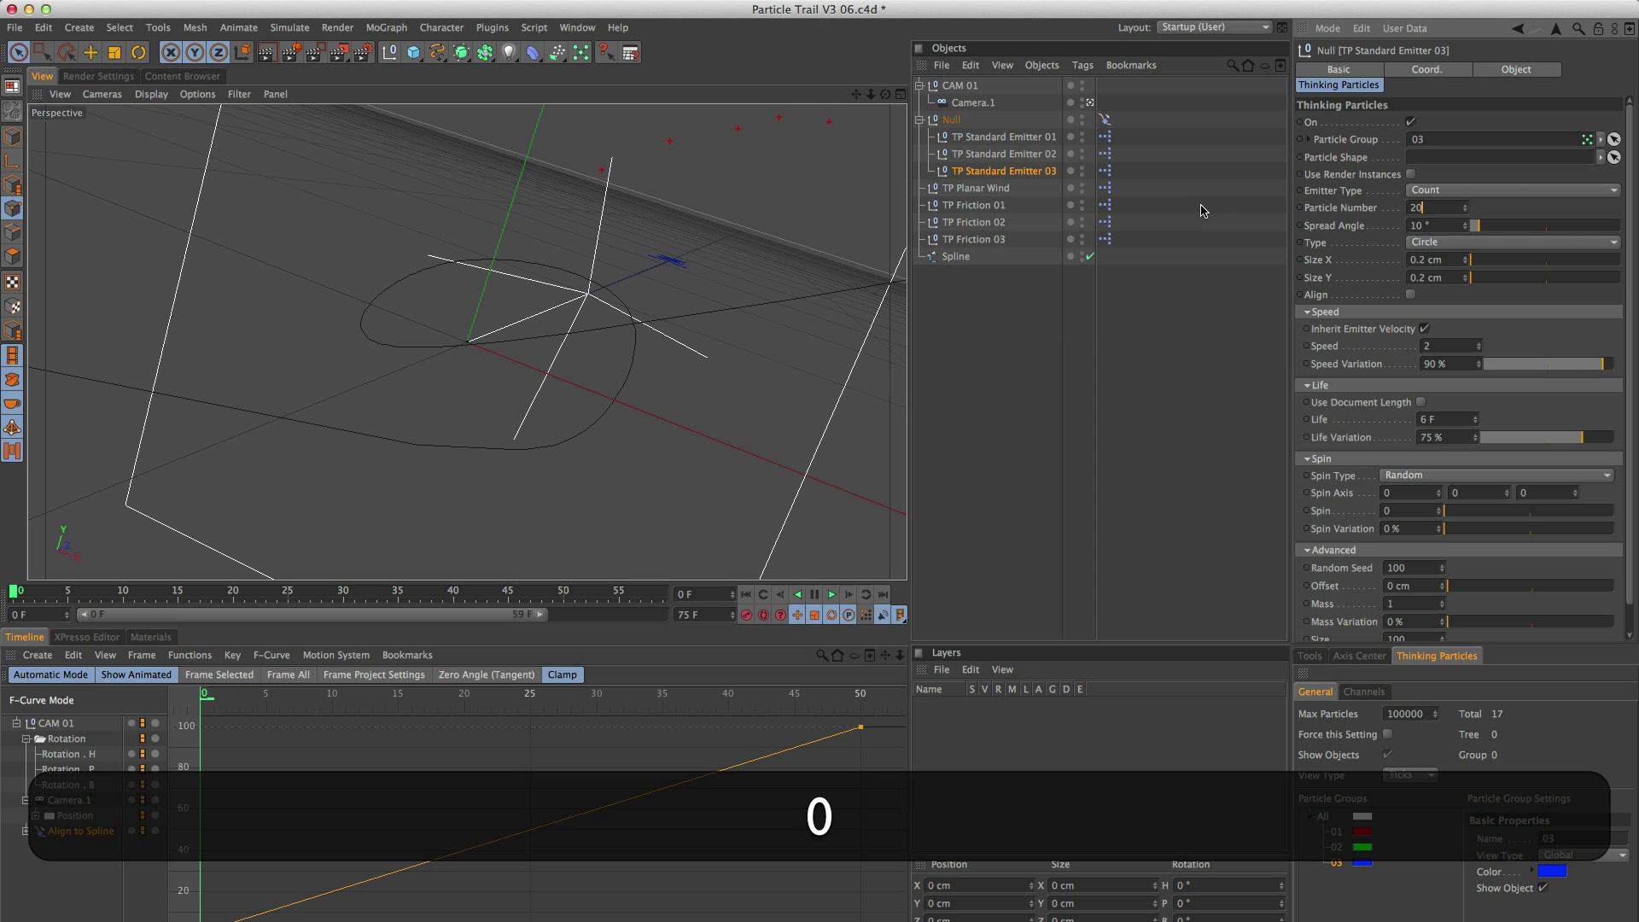
key("Return")
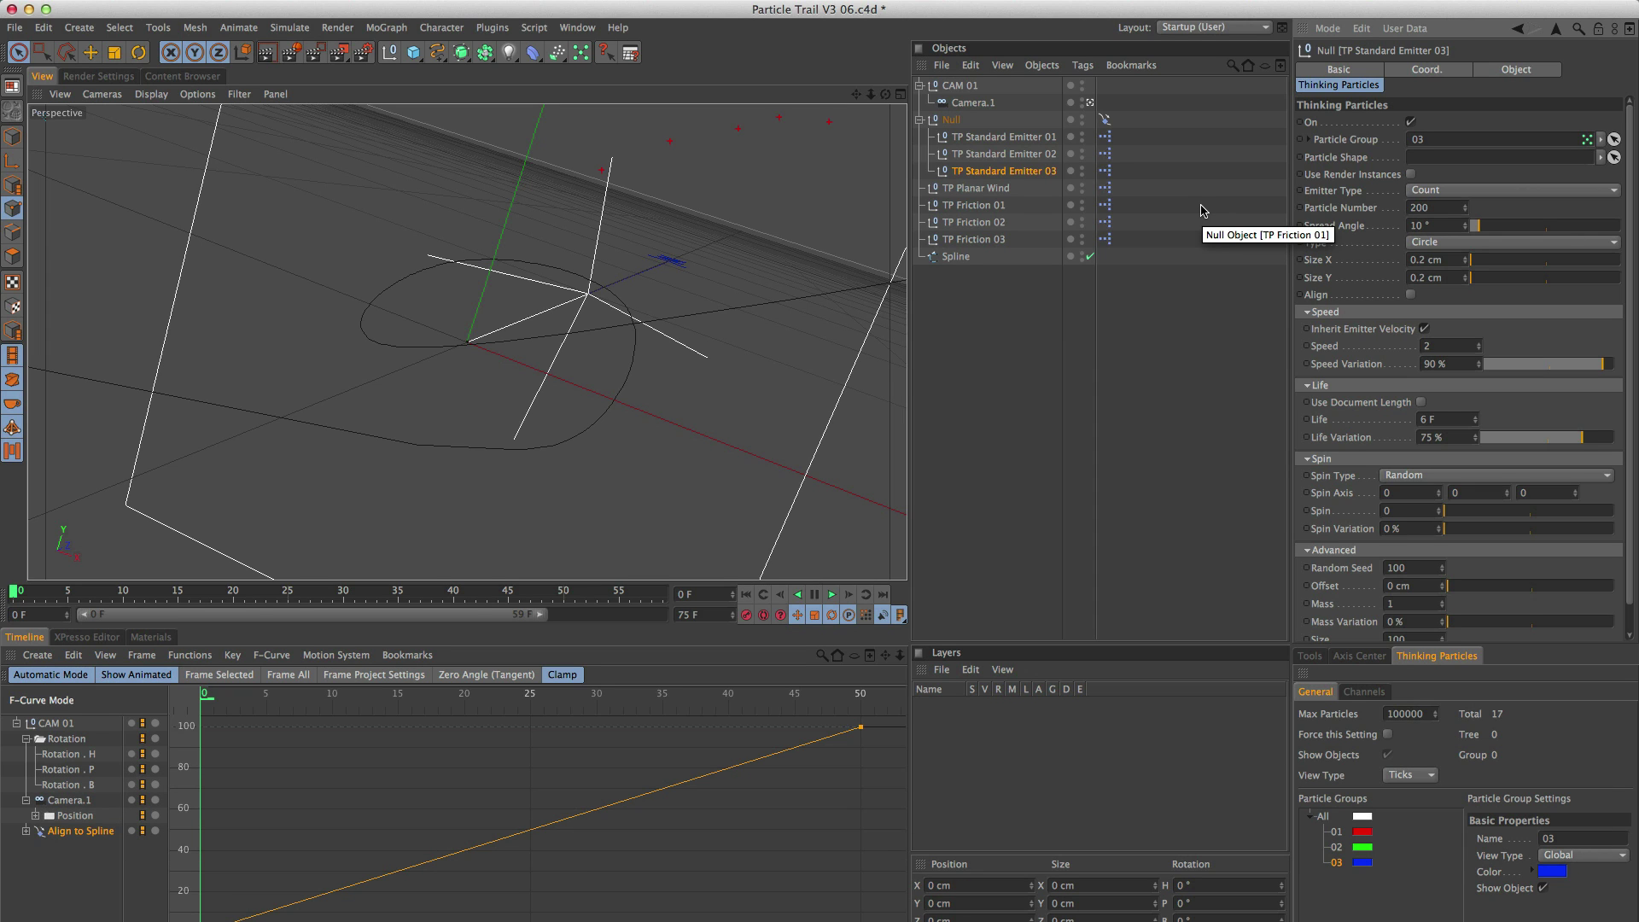
double_click(1423, 228)
type("60")
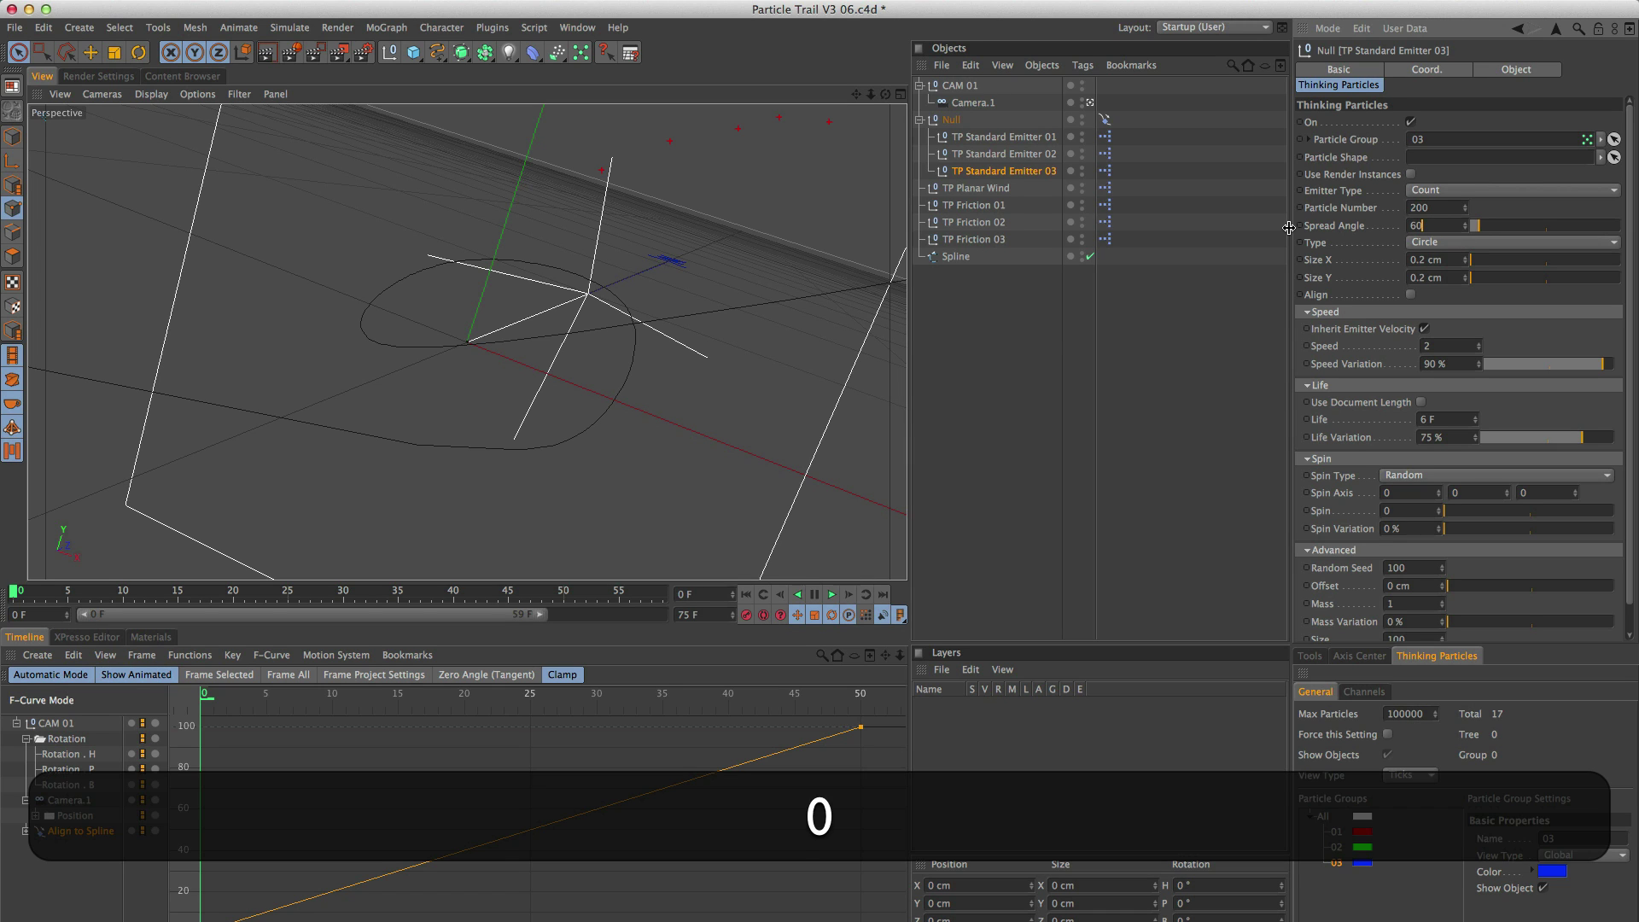
key("Return")
Set Emitter 03's particle size to 1 cm by 1 cm and its speed to 45.
left_click_drag(1449, 259, 1410, 260)
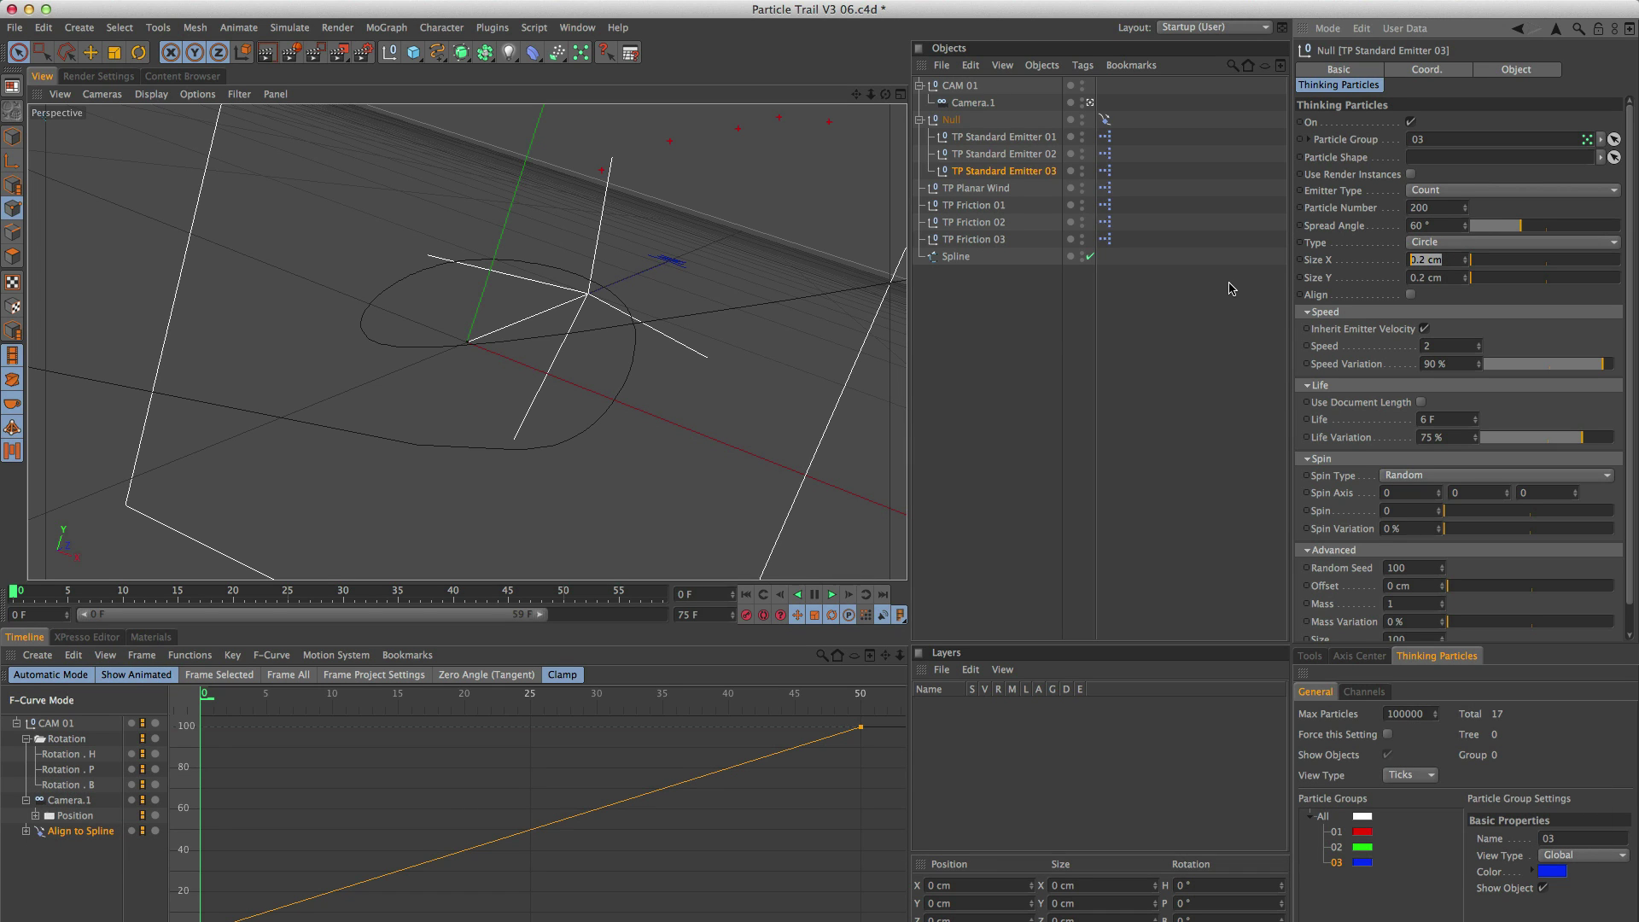
type("1")
key("Tab")
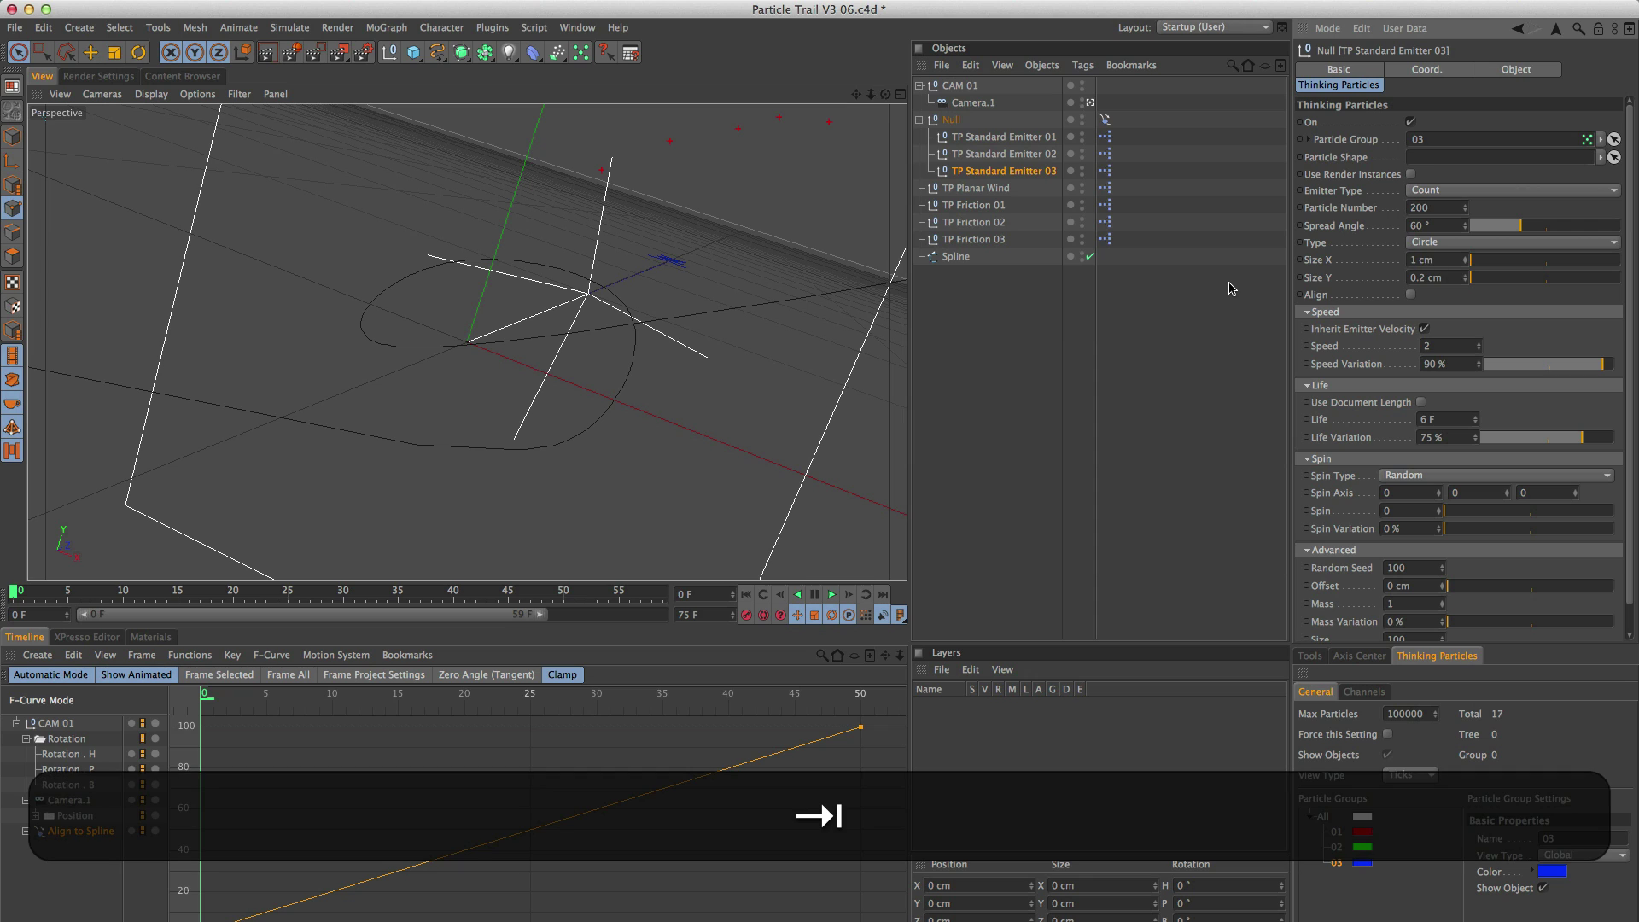
type("1")
key("Return")
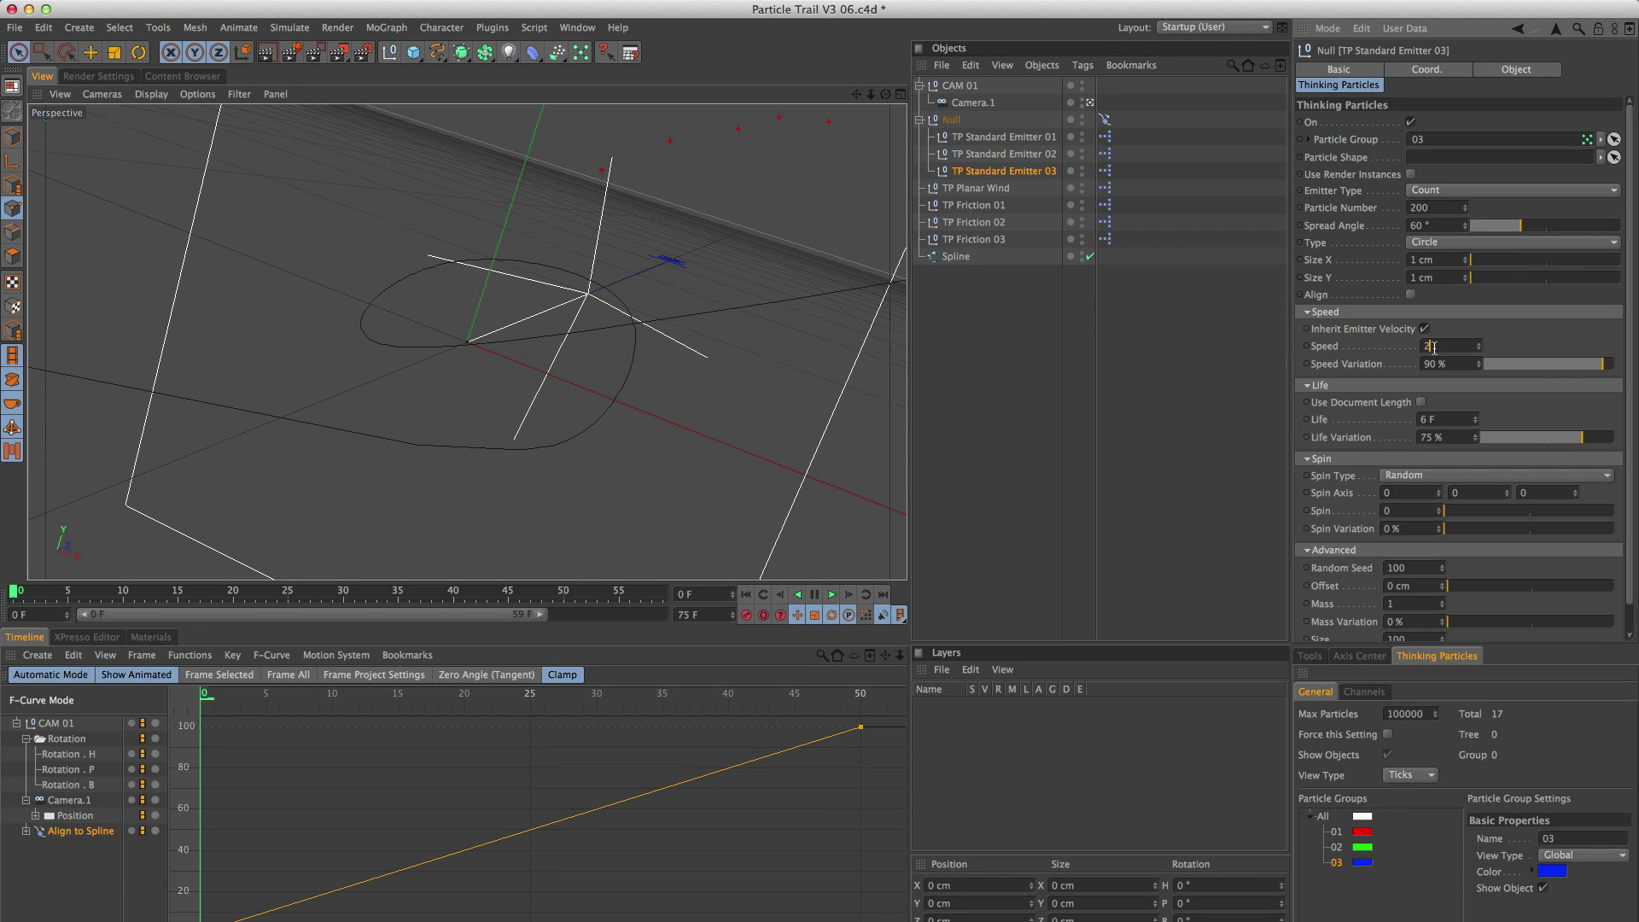
type("45")
key("Return")
Give Emitter 03 a 32-frame life and play the animation to preview.
left_click_drag(1442, 419, 1401, 418)
type("32")
key("Return")
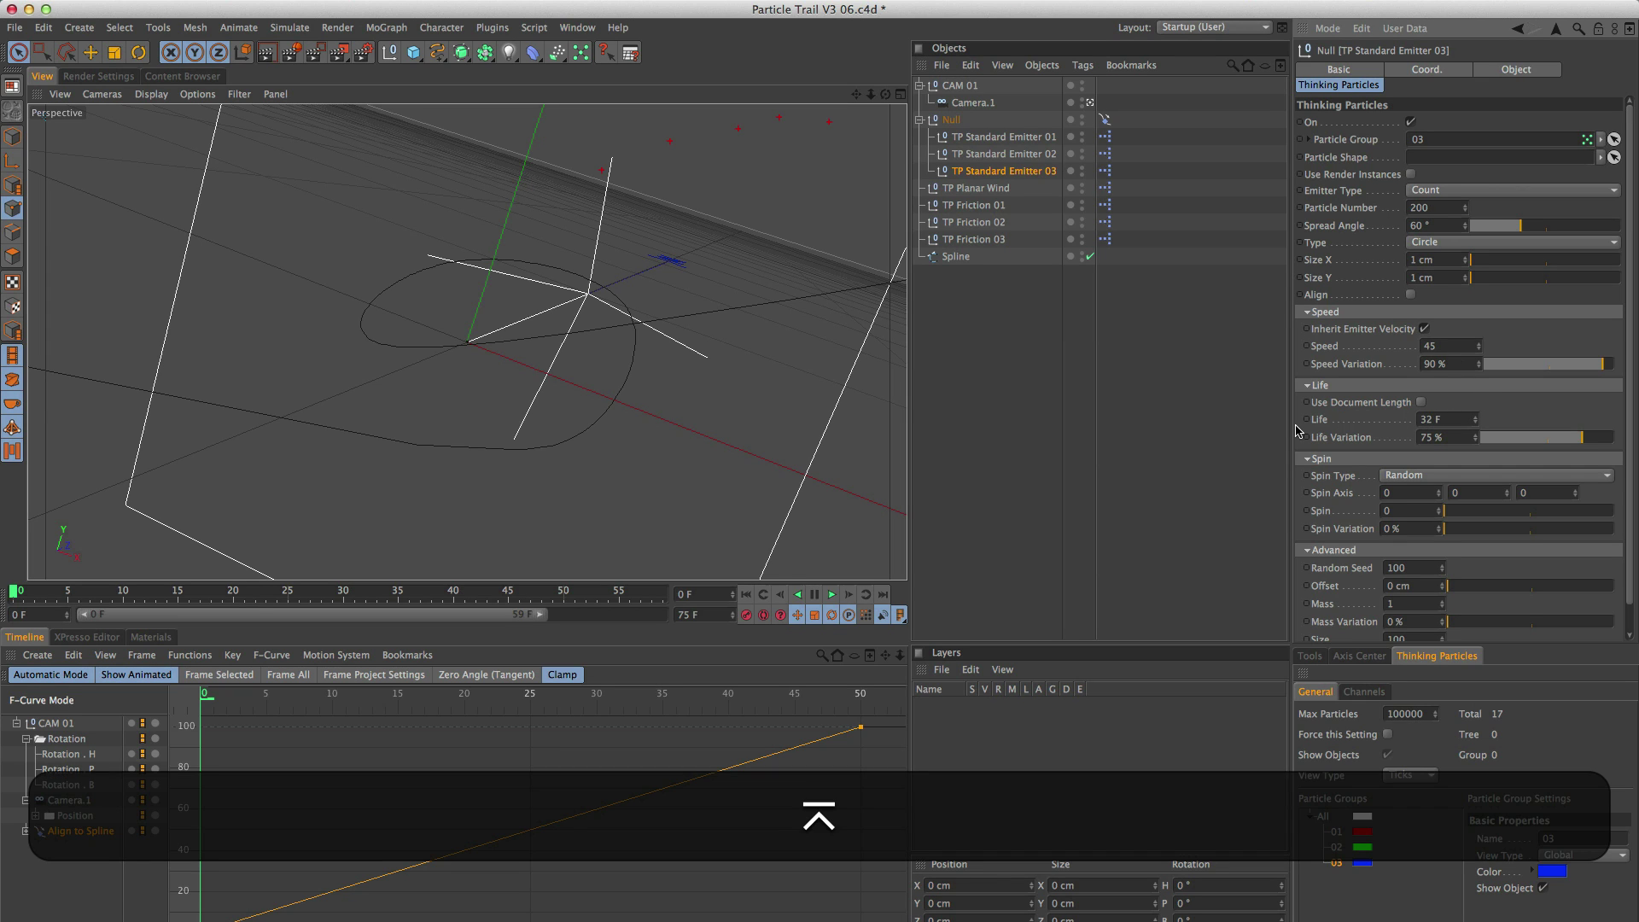
left_click(834, 596)
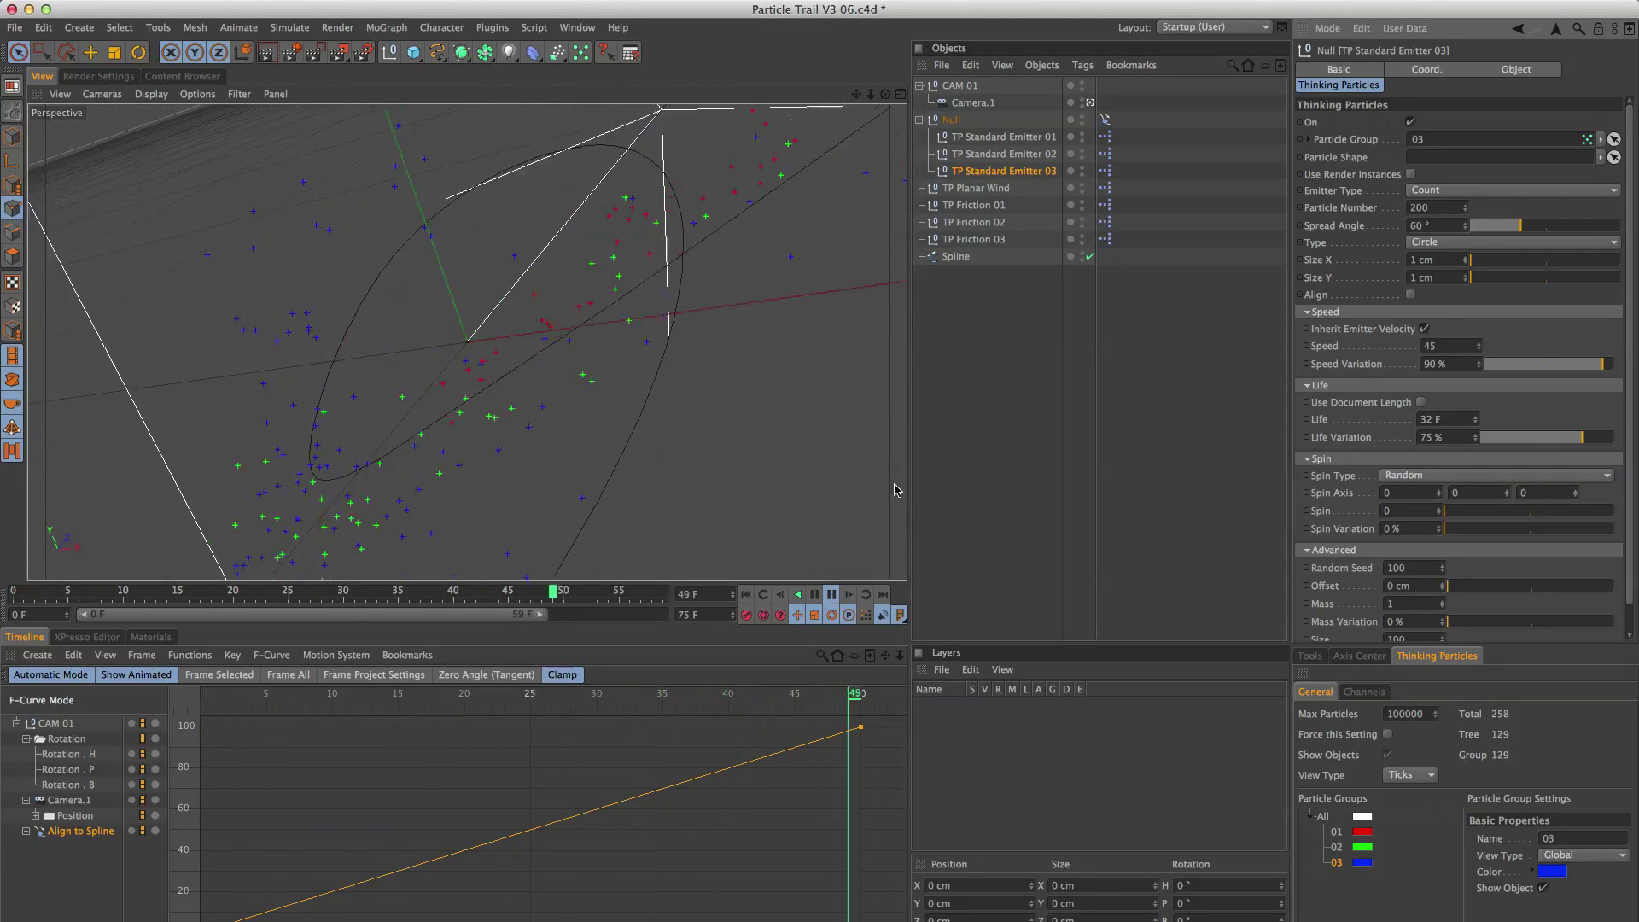
Stop the particle preview playback.
left_click(815, 598)
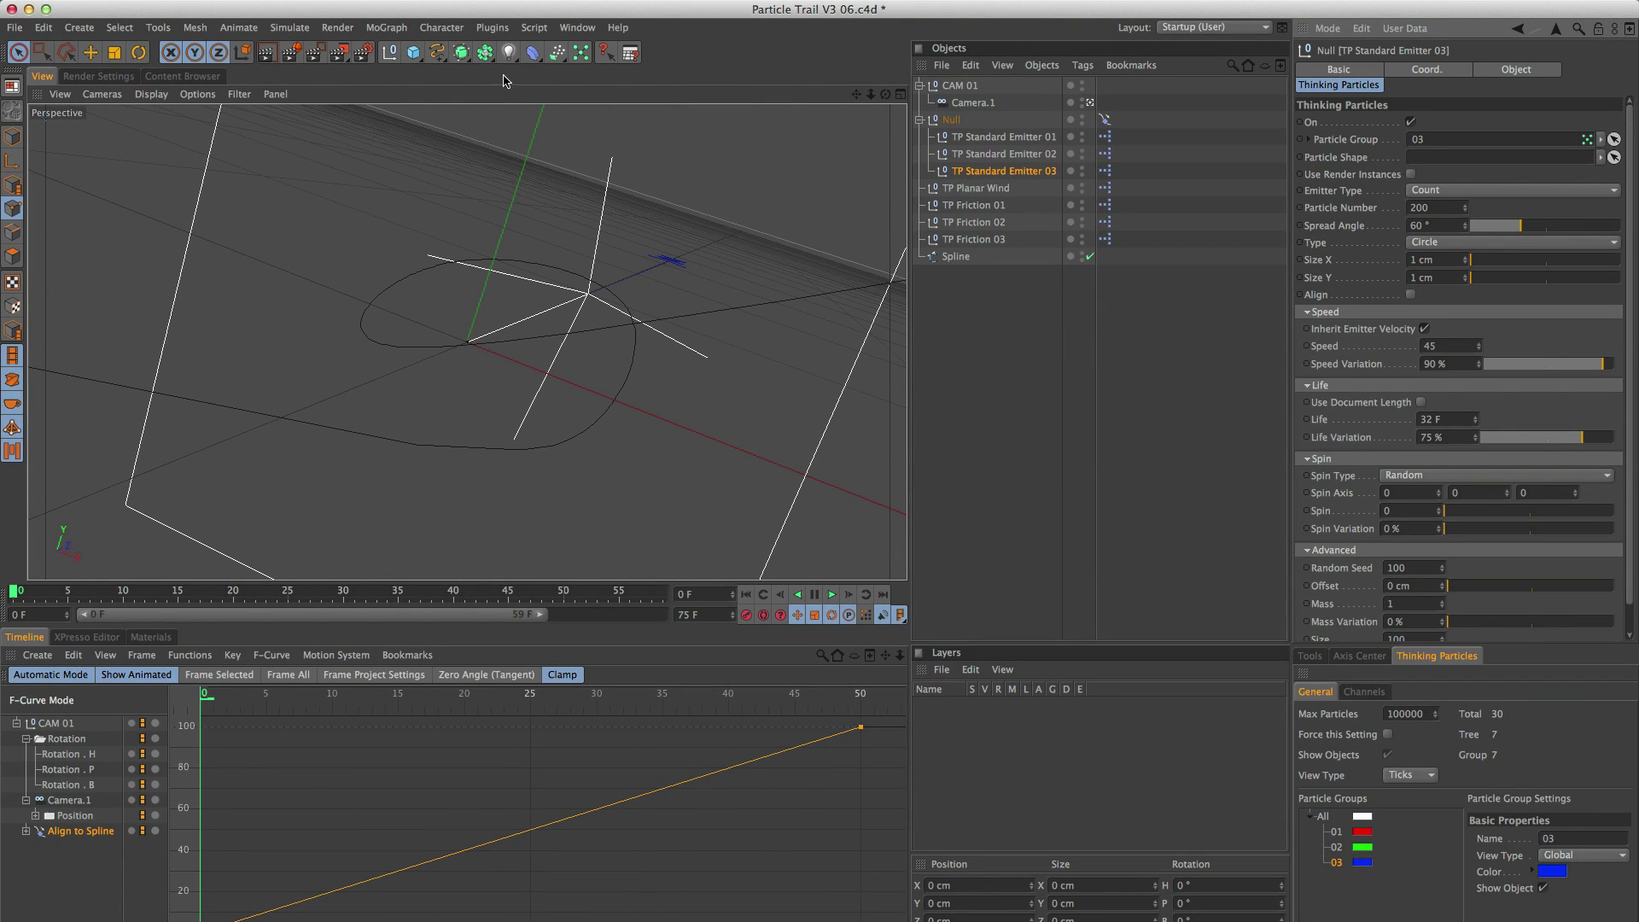
Add an Extrude NURBS above Spline and nest a MoGraph Tracer inside it.
left_click_drag(471, 56, 632, 74)
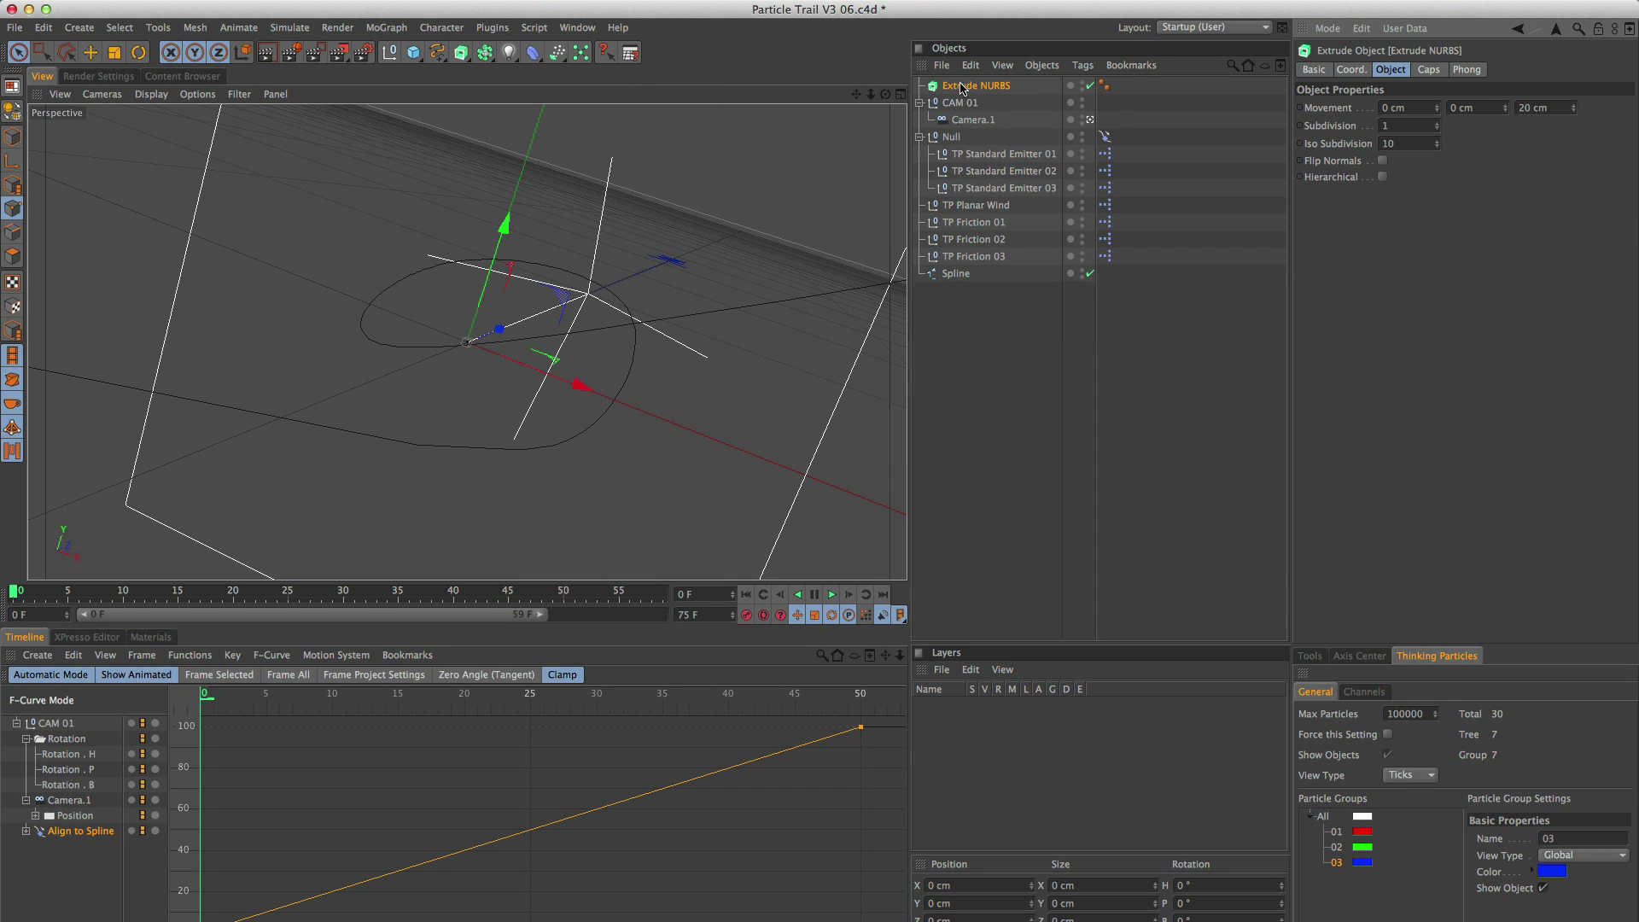
left_click_drag(962, 87, 963, 207)
left_click_drag(955, 266, 955, 267)
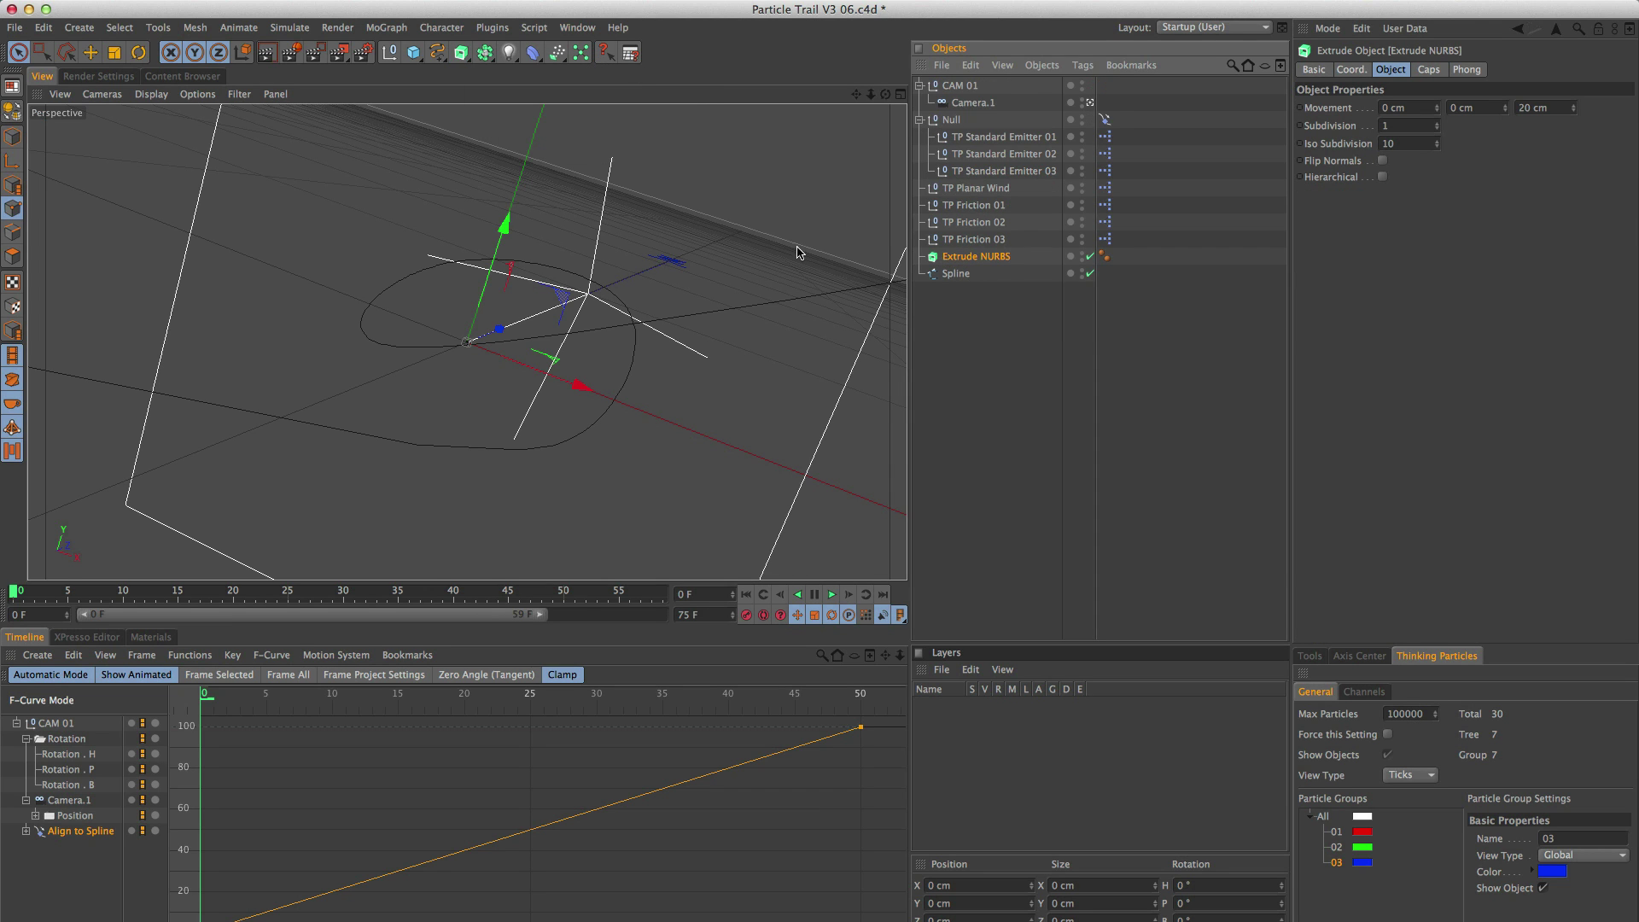
left_click(387, 27)
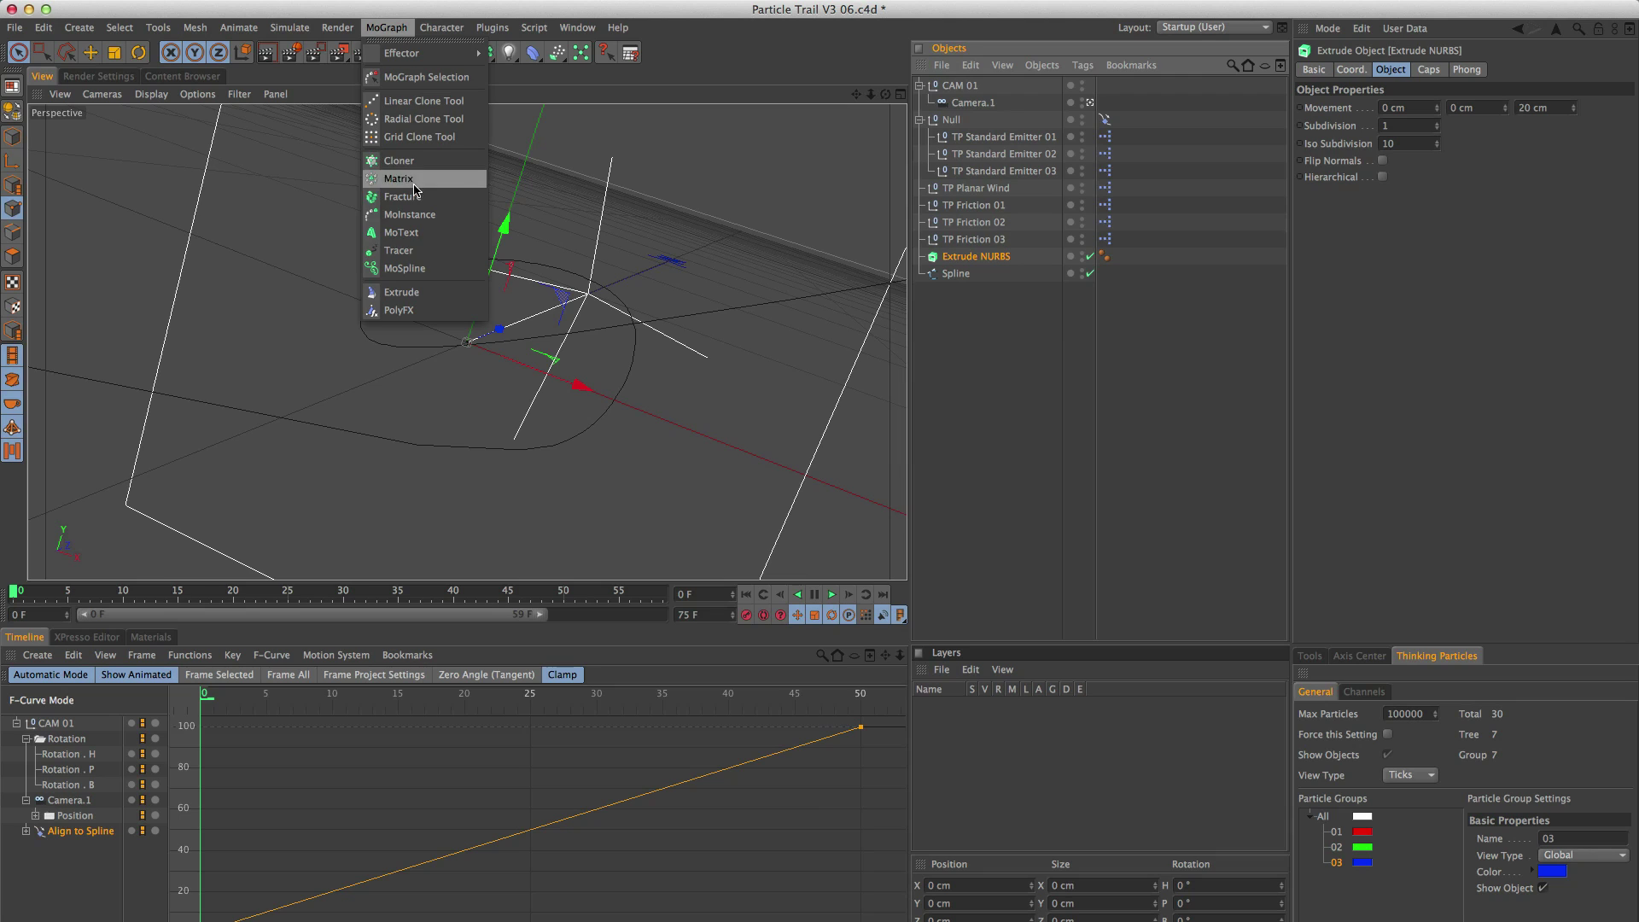
left_click(411, 252)
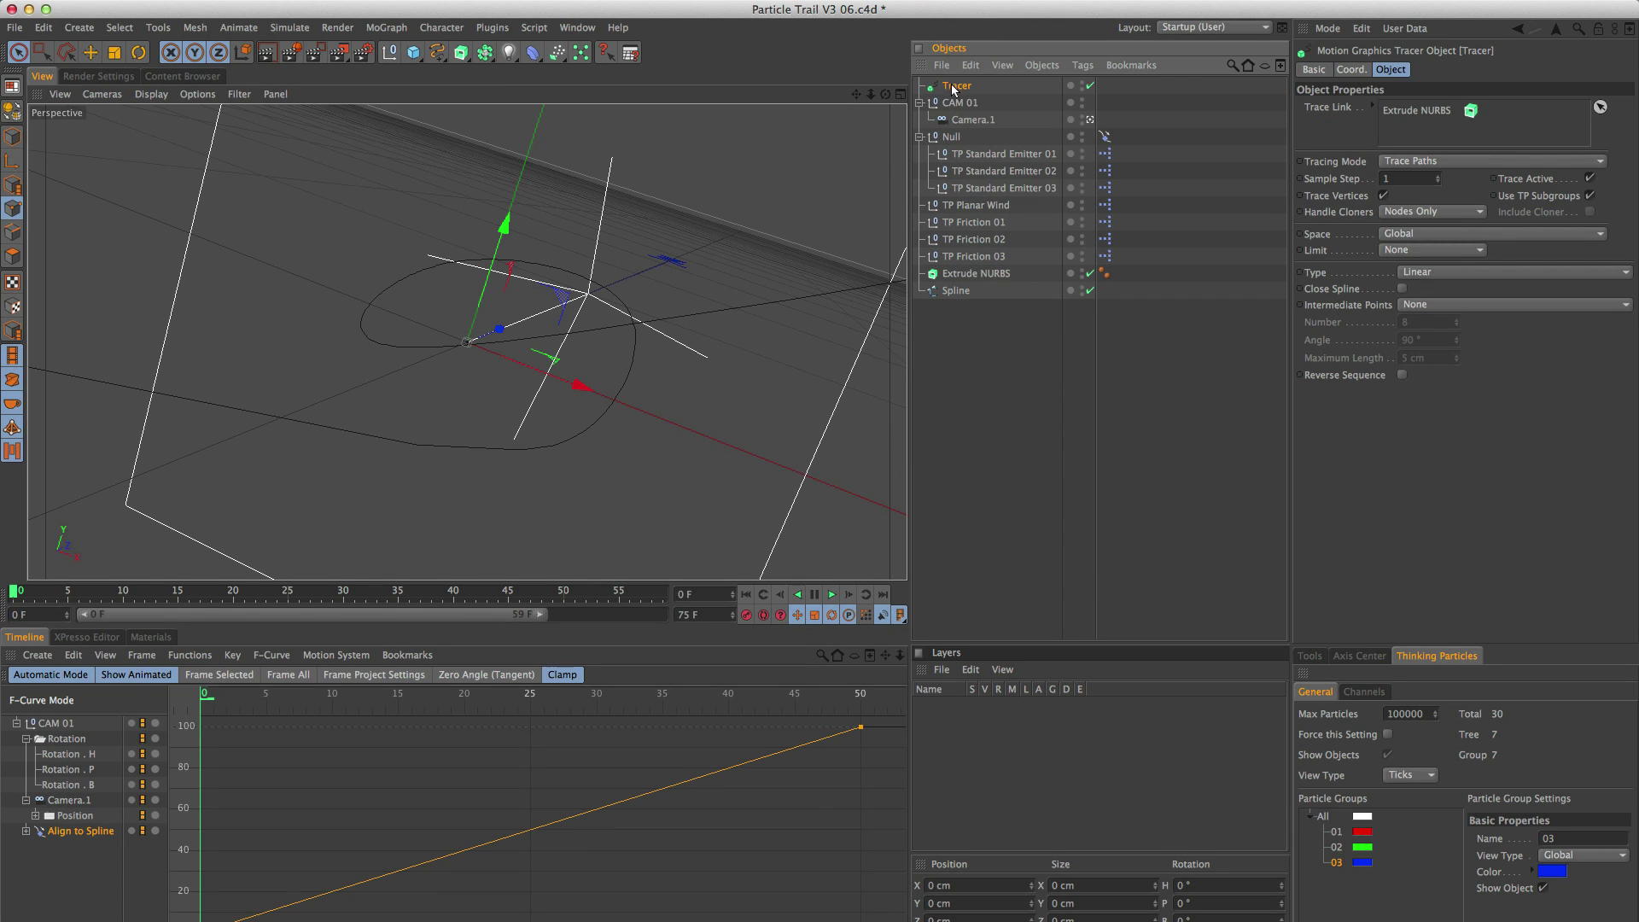
left_click_drag(961, 273, 963, 273)
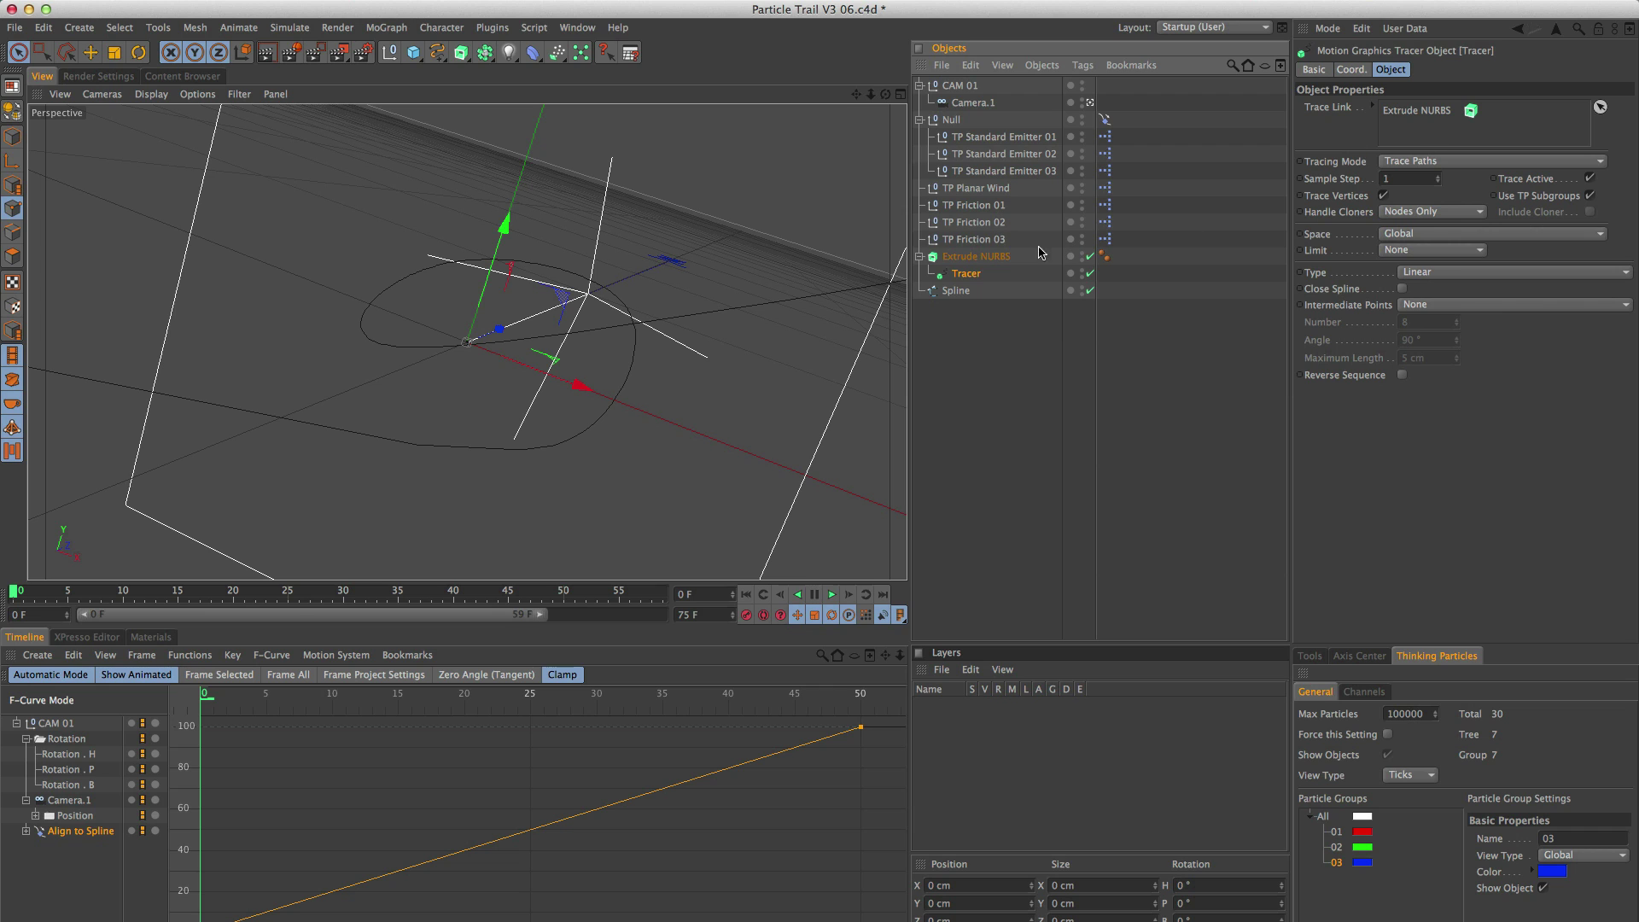
Link the All particle group to the Tracer in Connect All Objects mode and play the preview.
left_click(1412, 128)
key("BackSpace")
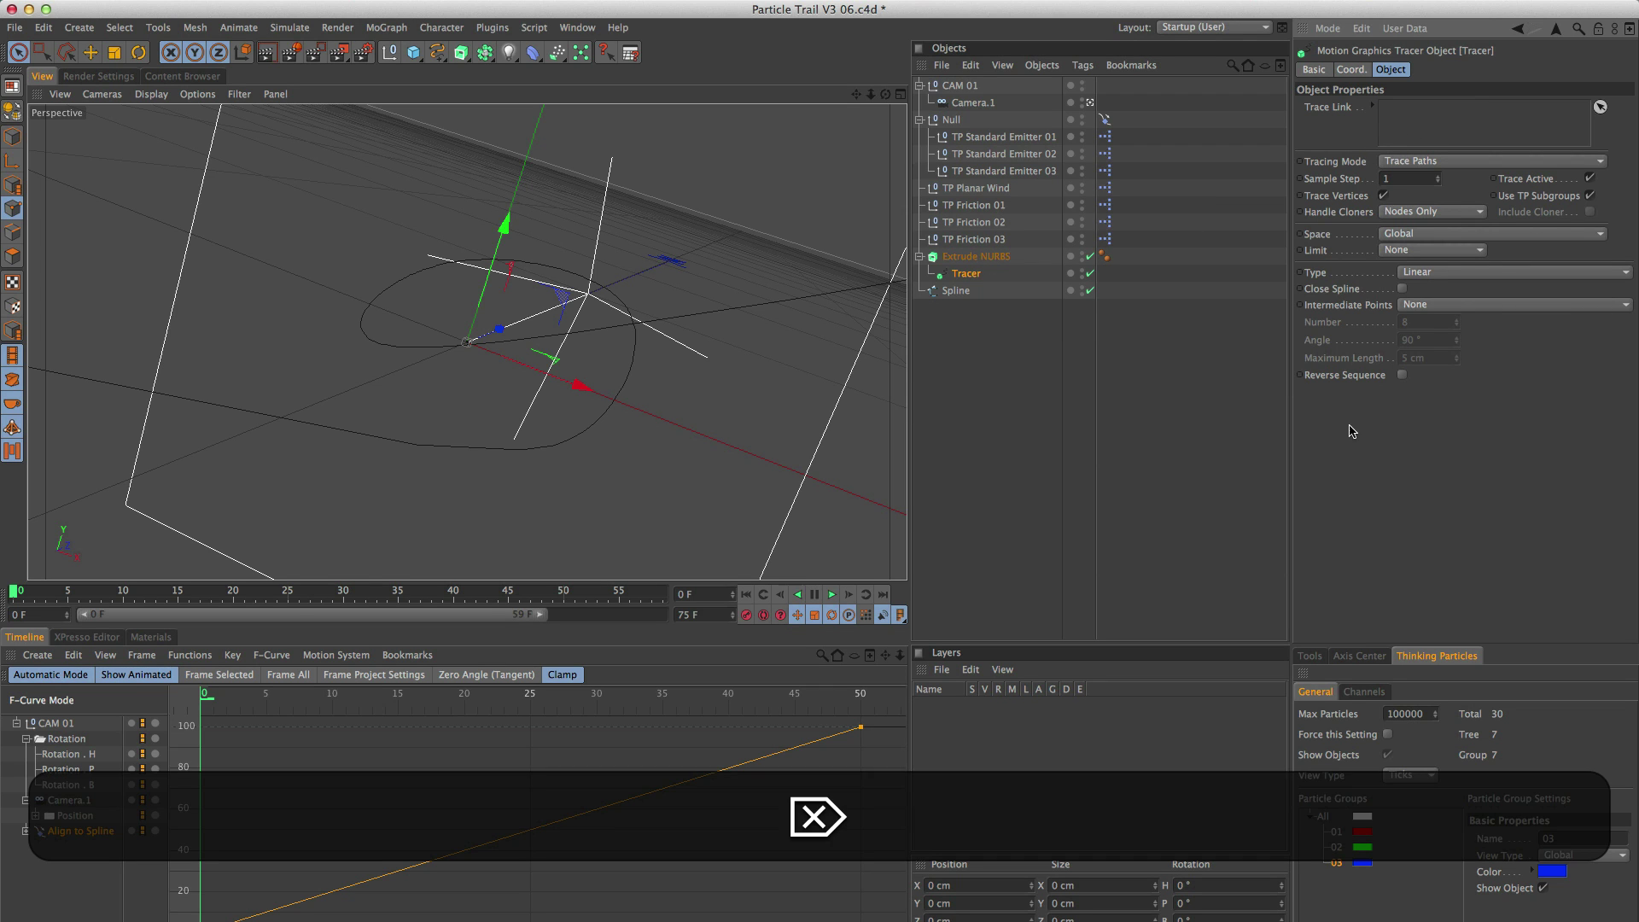
left_click(1318, 692)
left_click_drag(1318, 692, 1408, 119)
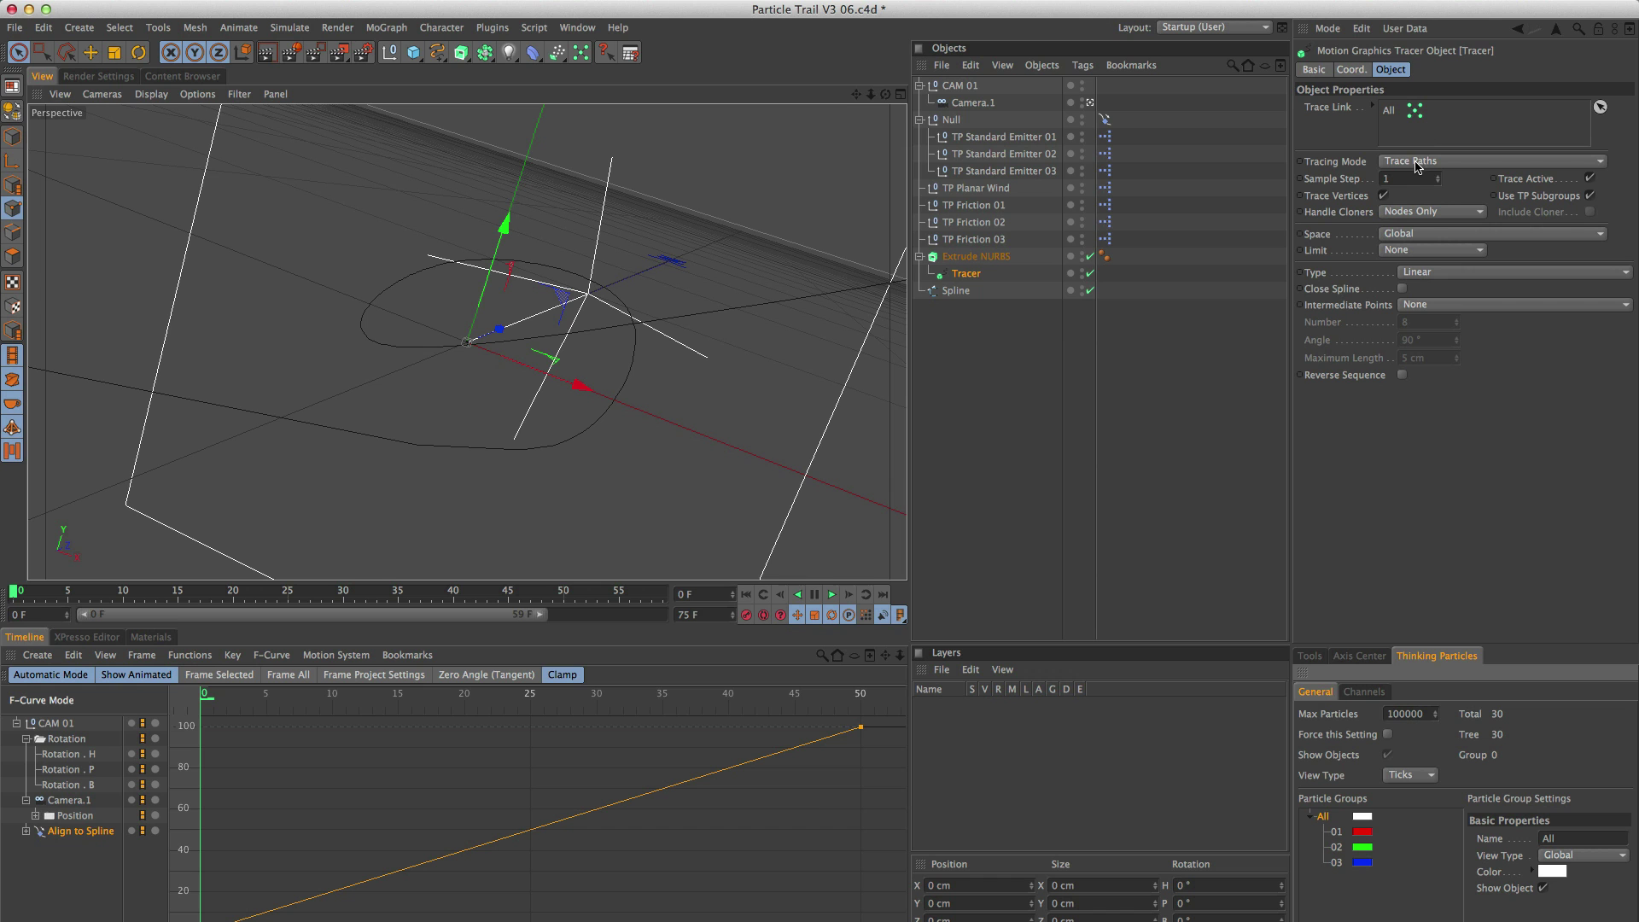
left_click(1416, 162)
left_click(1428, 196)
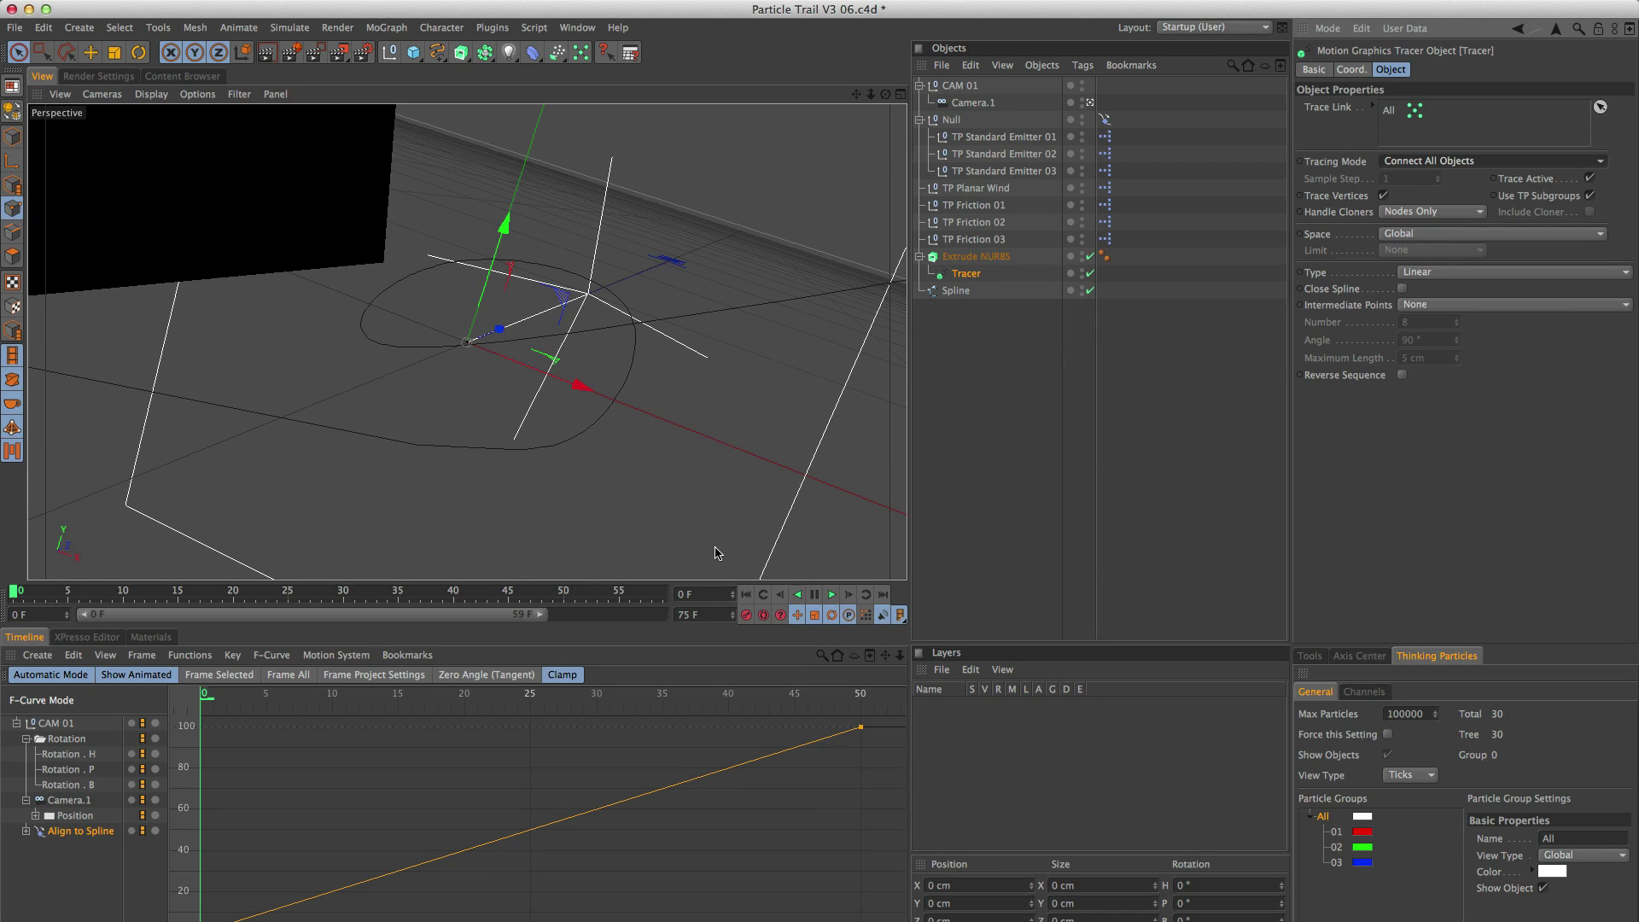
left_click(831, 596)
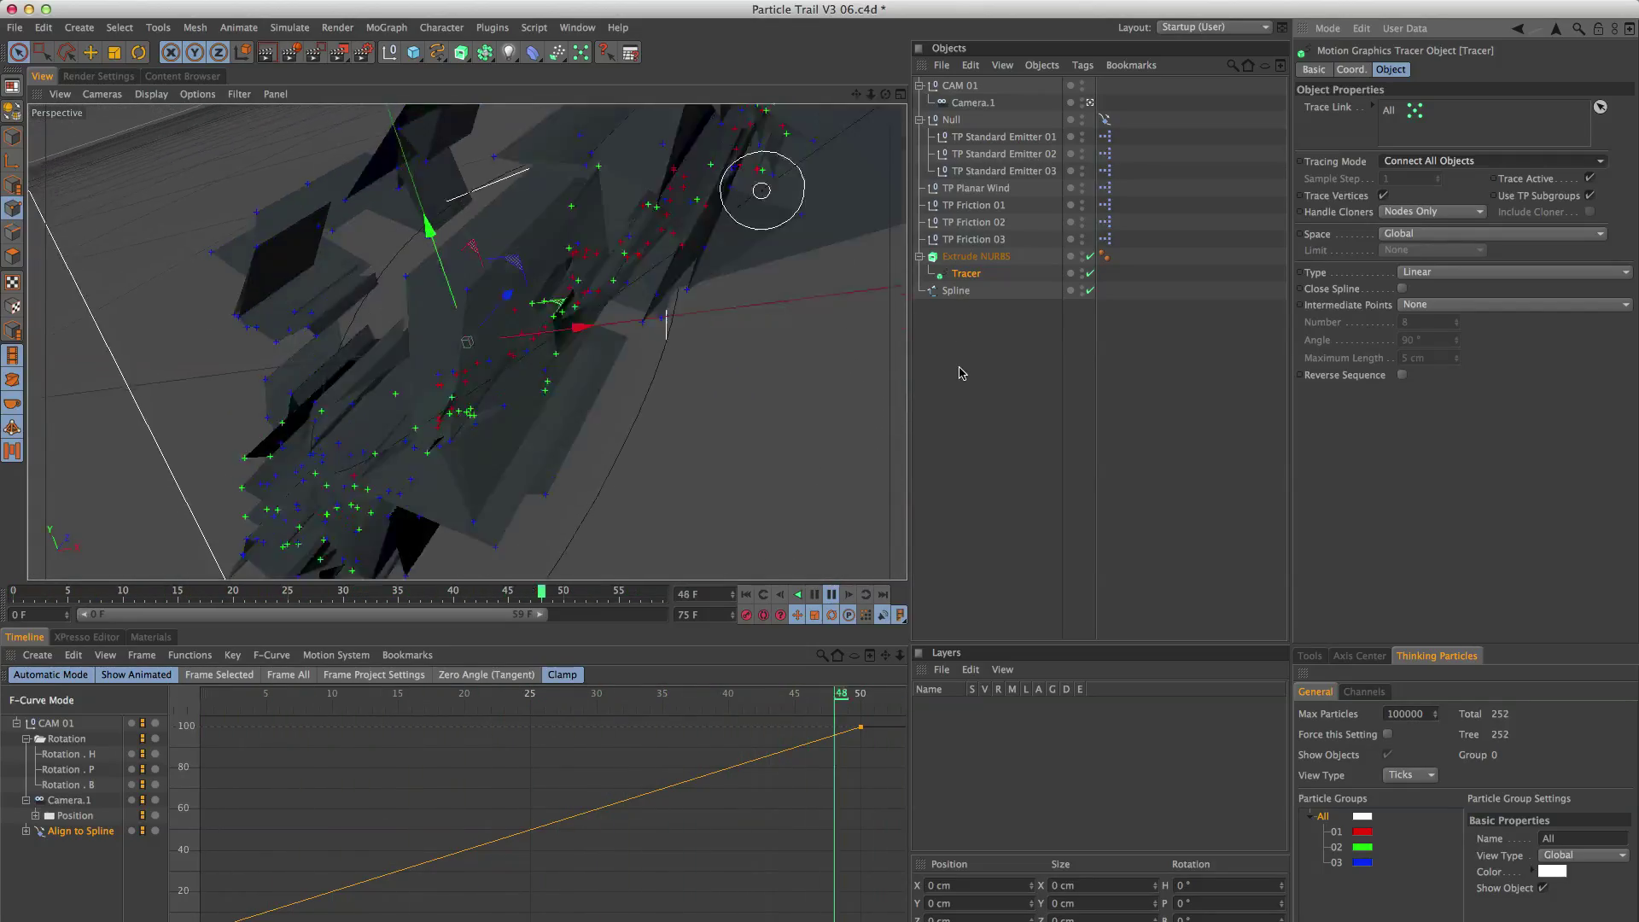
Set the Extrude NURBS Z movement to 0.01 cm and stop playback at frame 0.
left_click(963, 258)
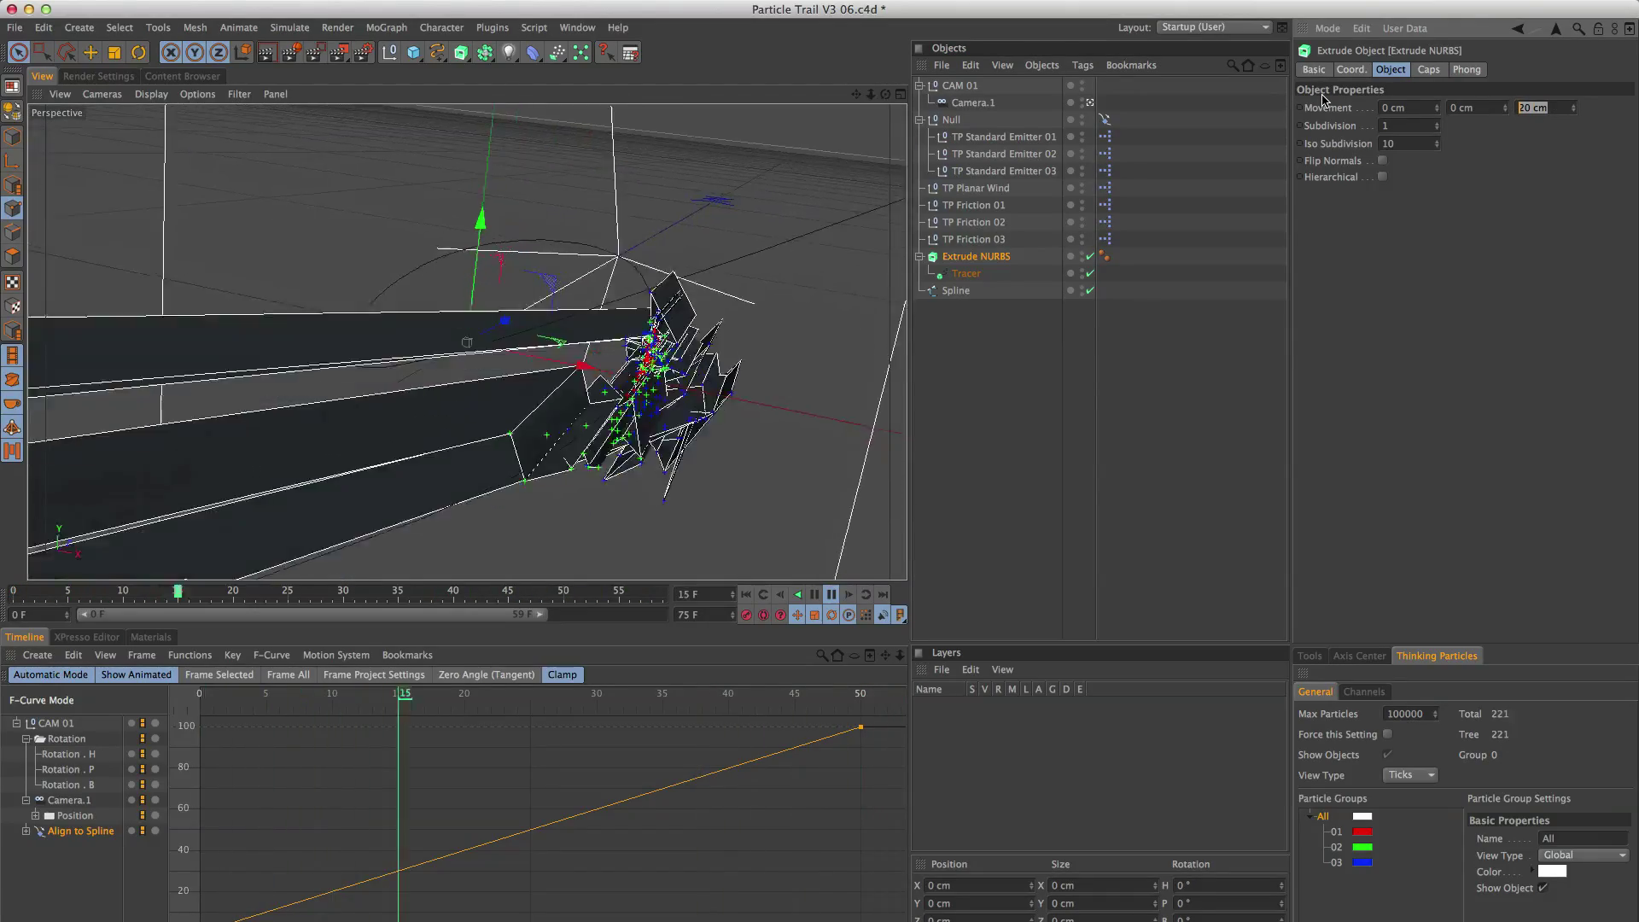
type("0.01")
key("Return")
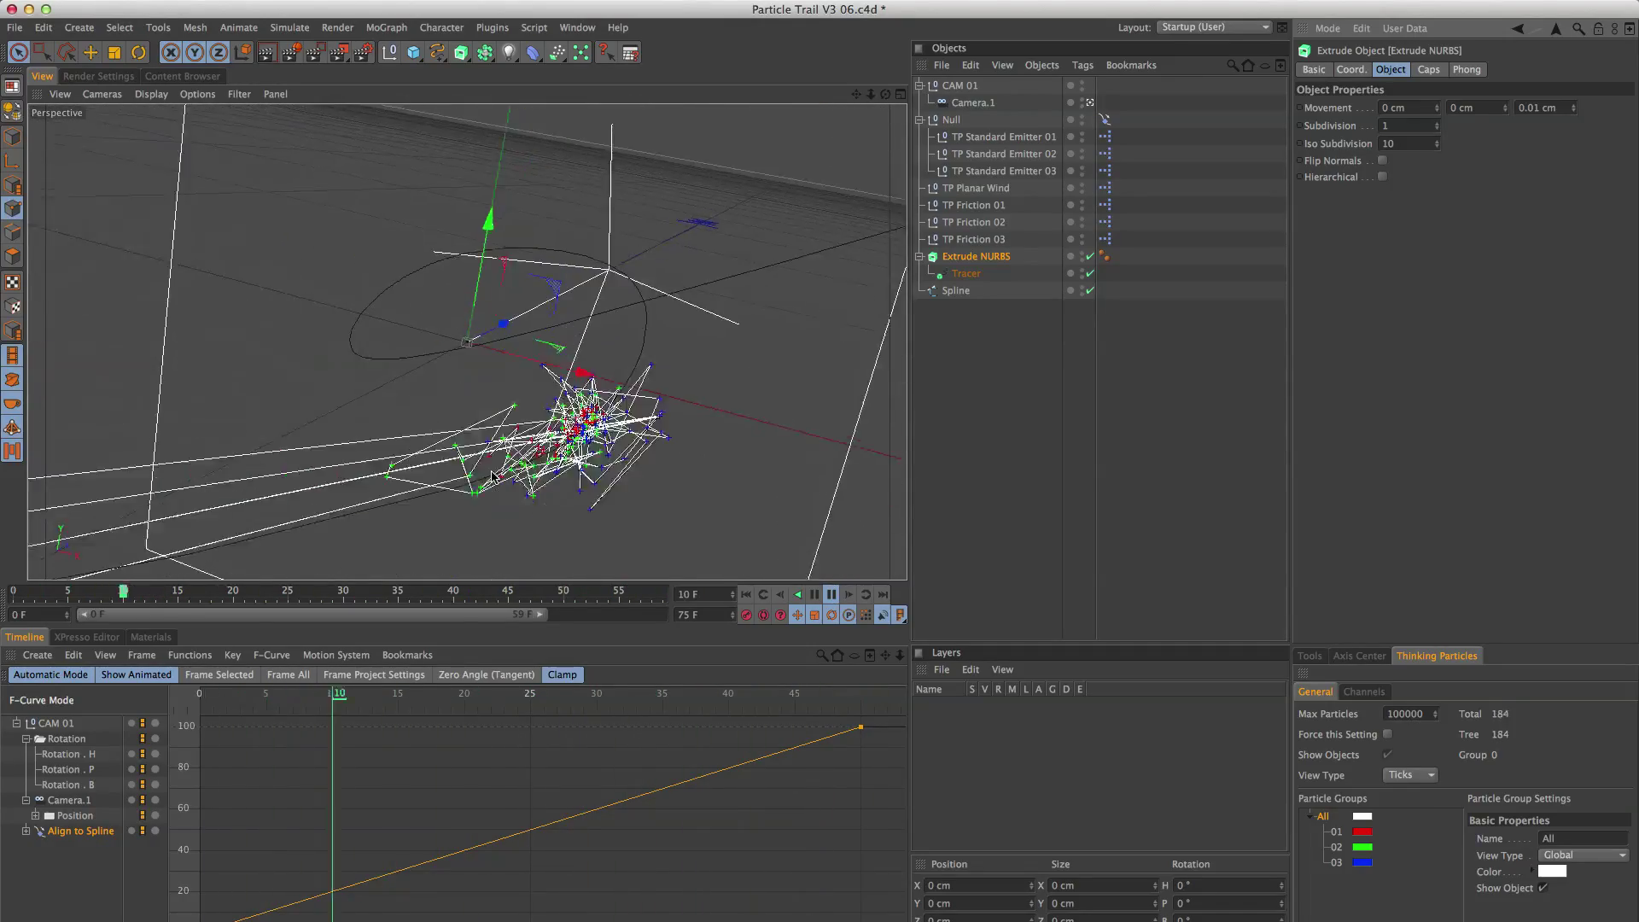
left_click(795, 591)
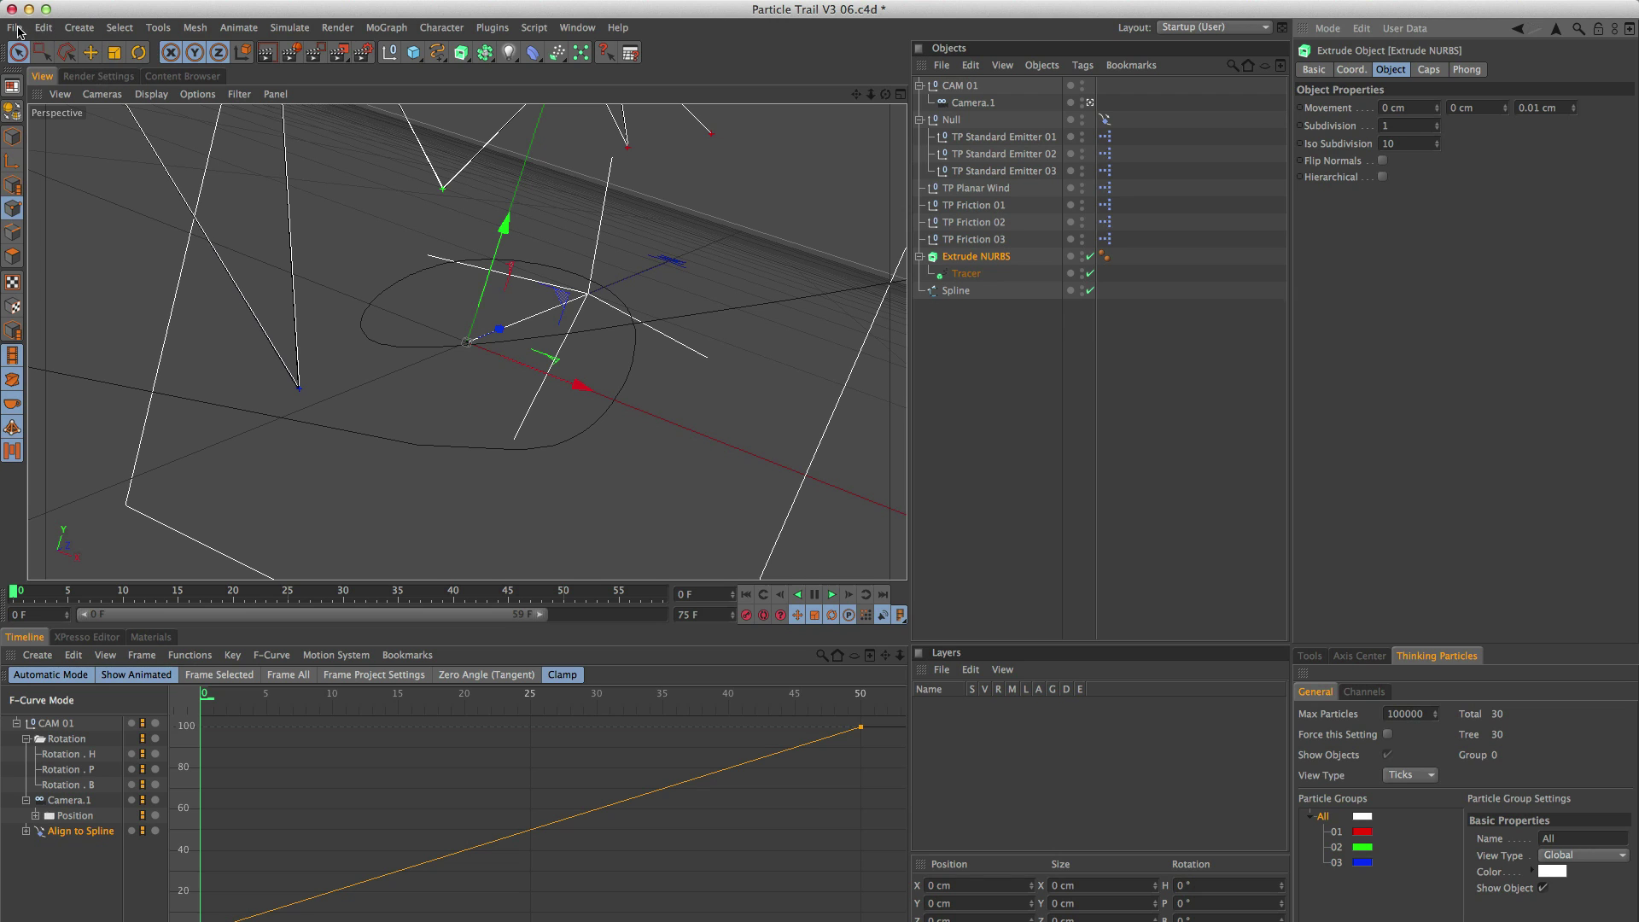
Export the scene as a Plexus OBJ sequence into AE/Exchange Files/Streak.
left_click(15, 28)
mouse_move(68, 273)
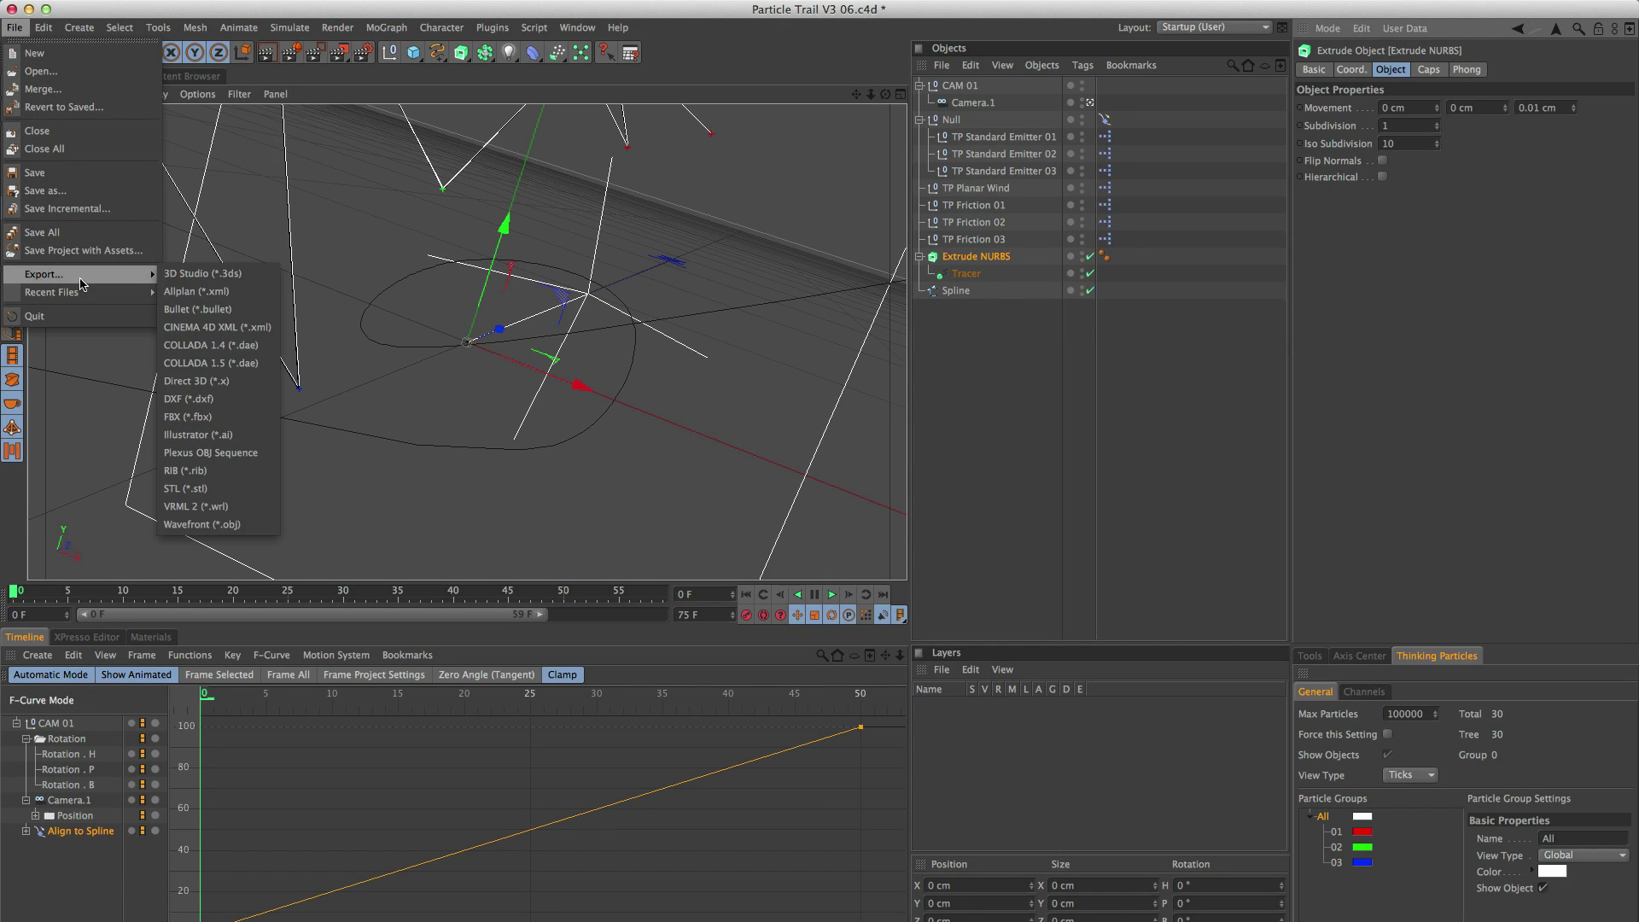
left_click(220, 456)
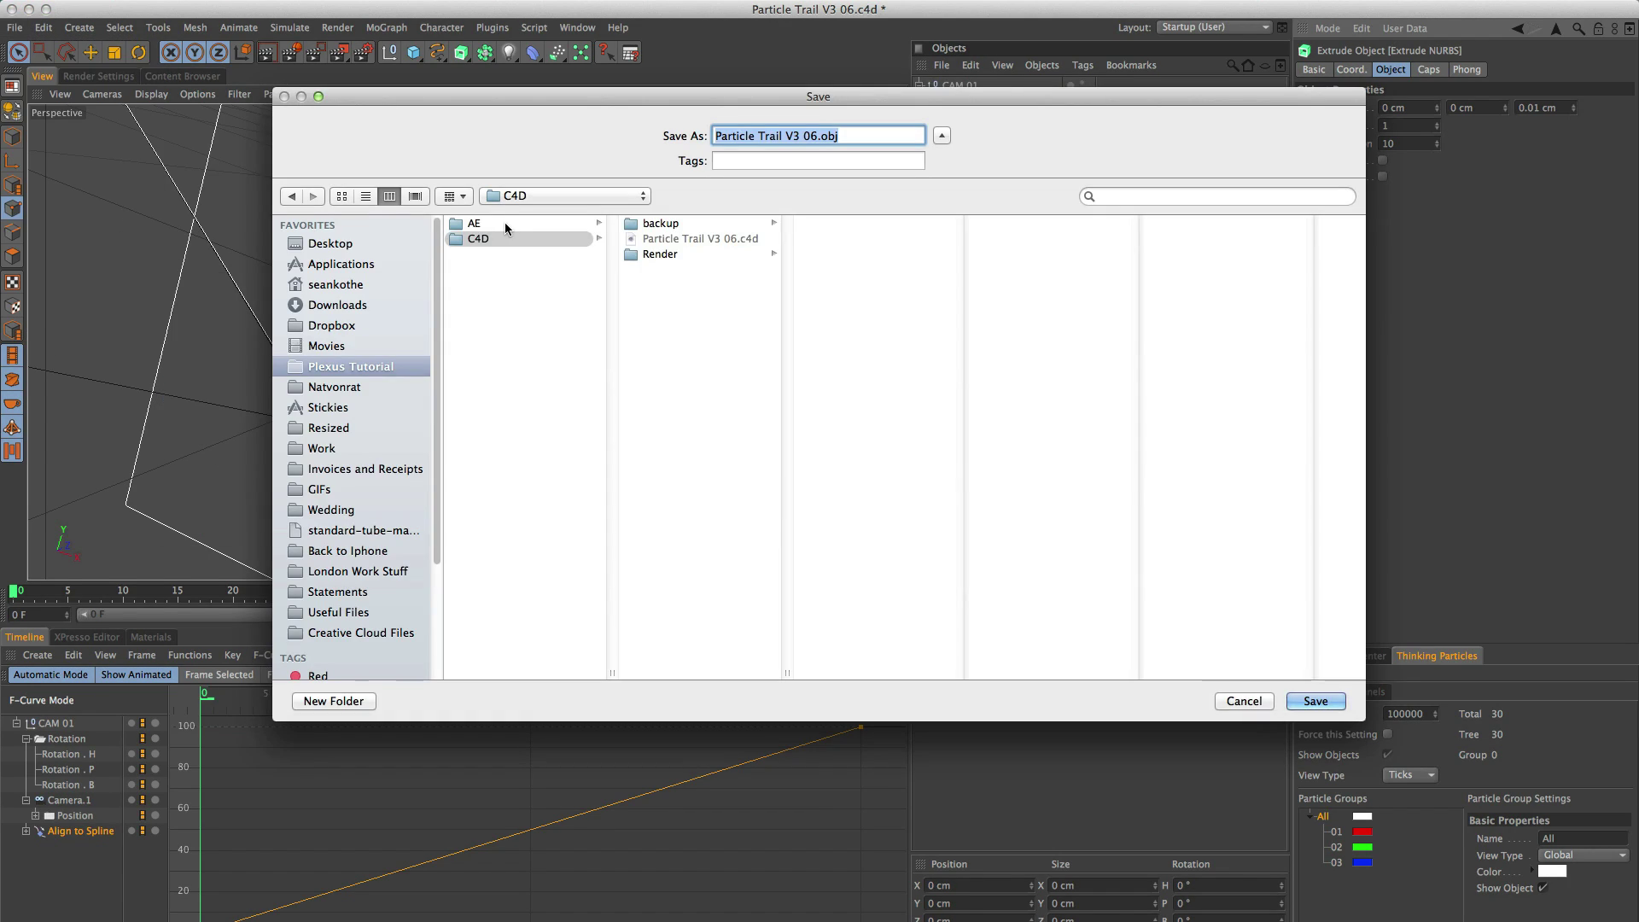
left_click(504, 222)
left_click(708, 223)
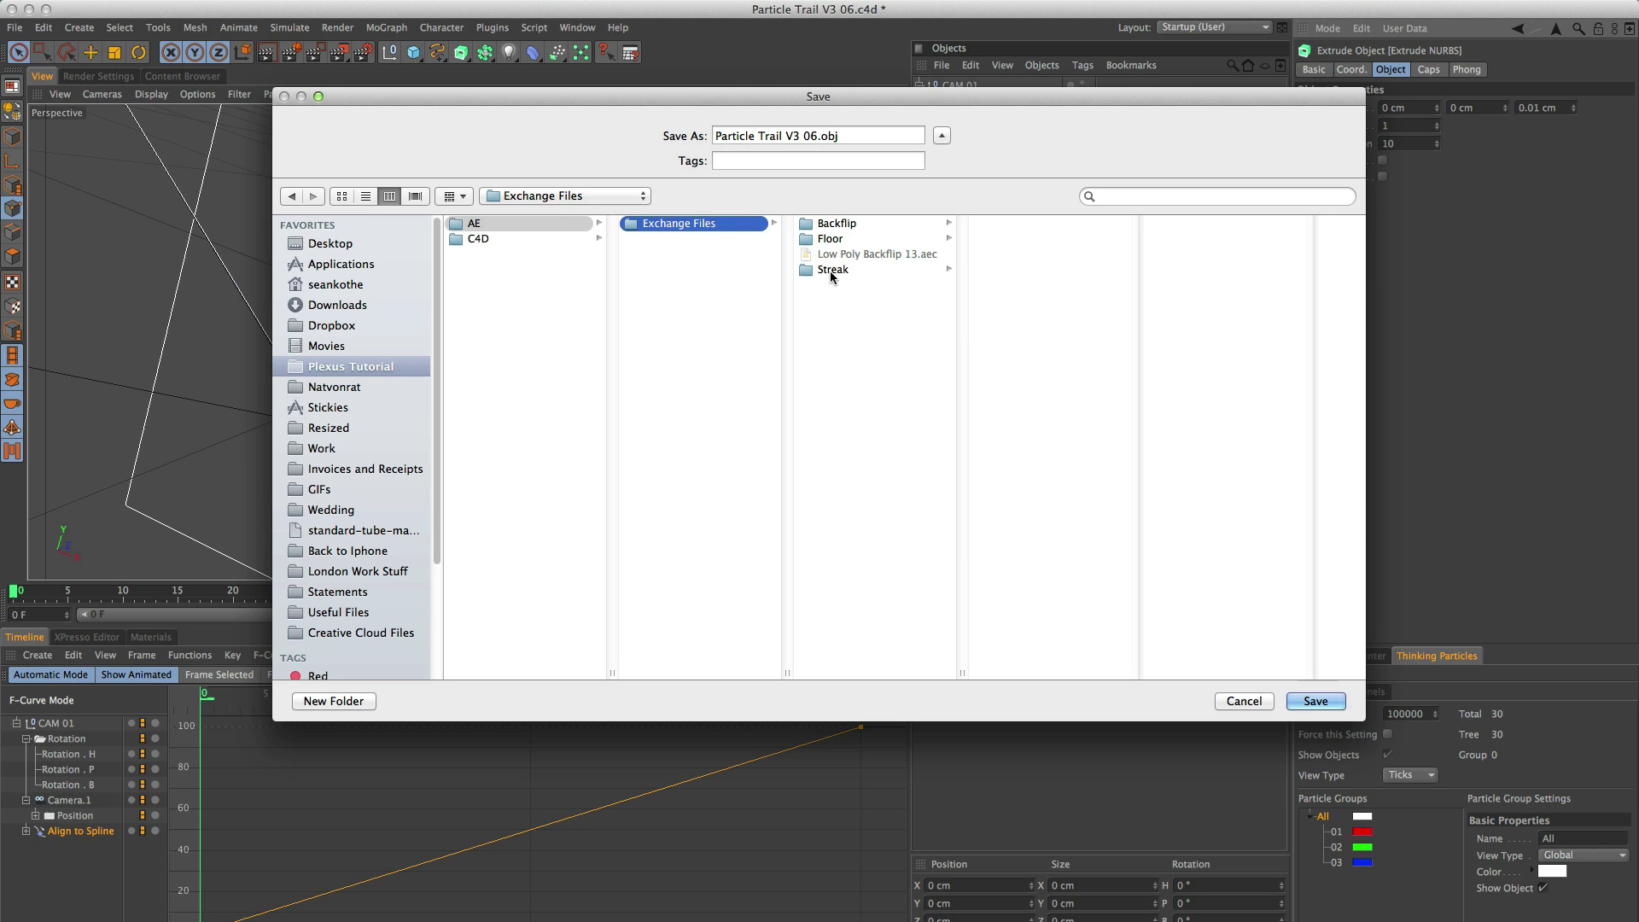
left_click(829, 270)
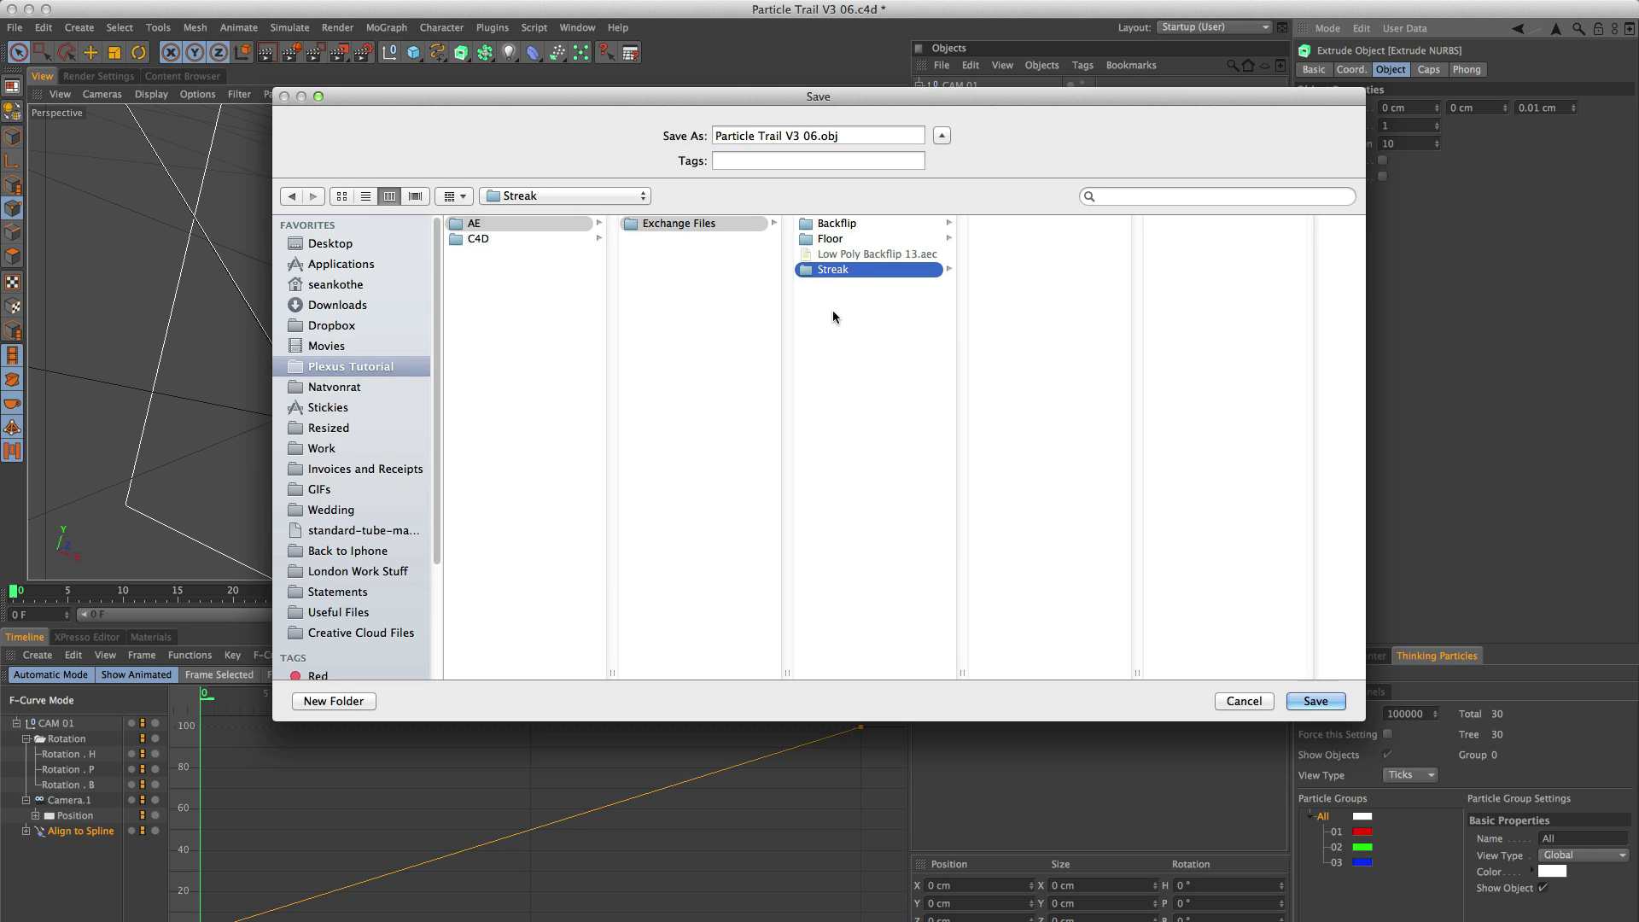
left_click(1315, 701)
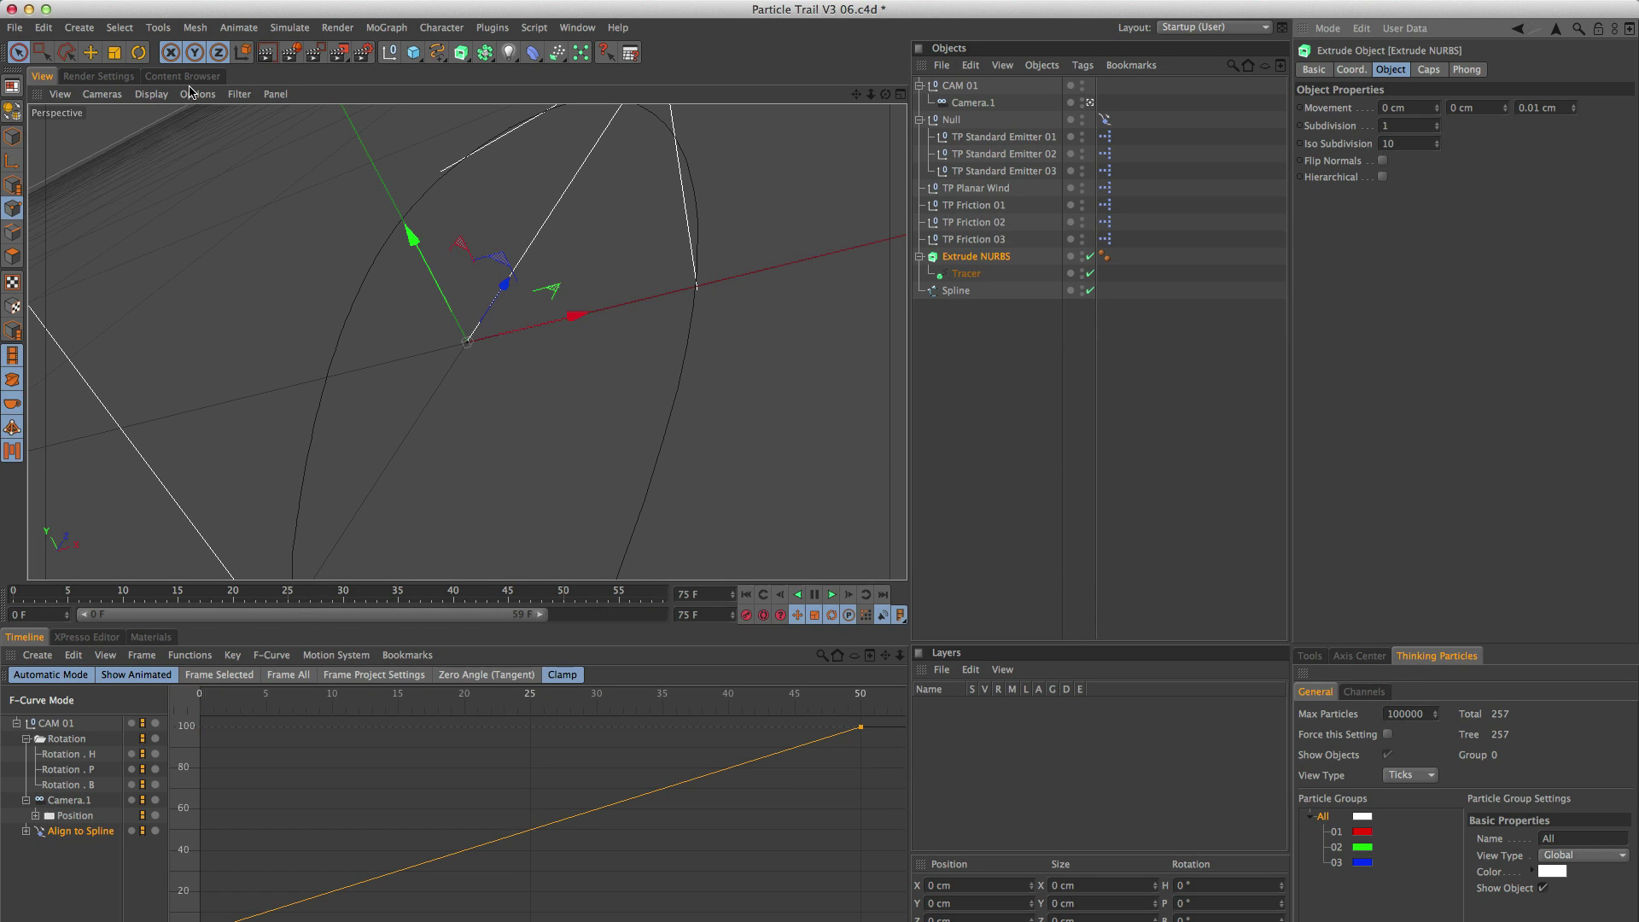
Save the After Effects project file from Render Settings into AE/Exchange Files.
left_click(111, 75)
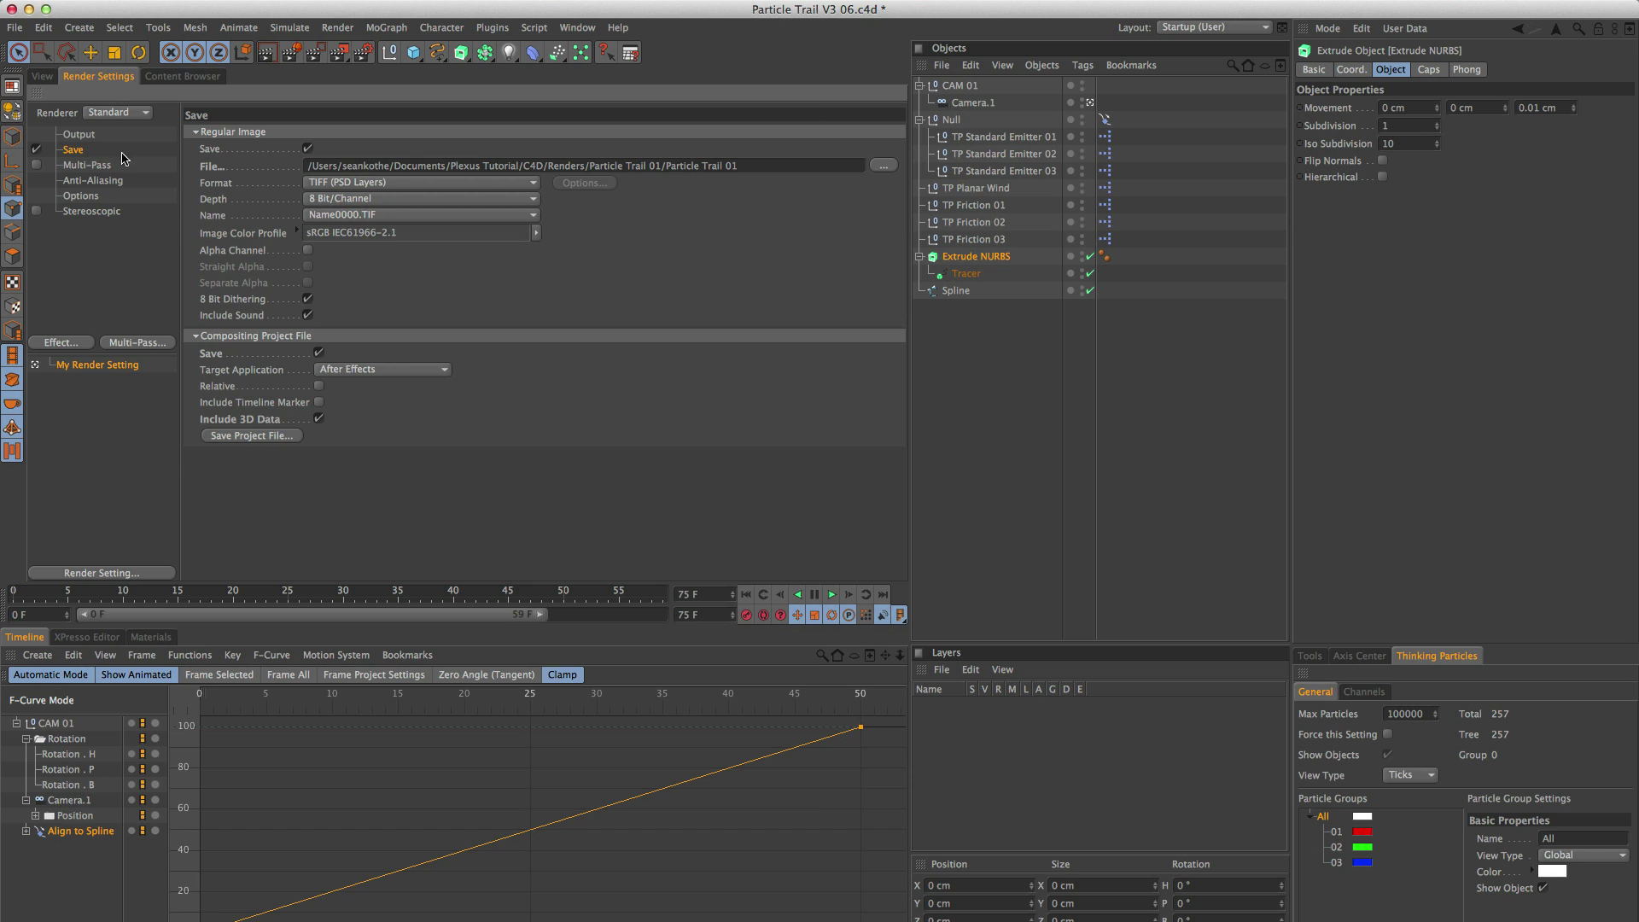
left_click(77, 135)
left_click(75, 150)
left_click(252, 435)
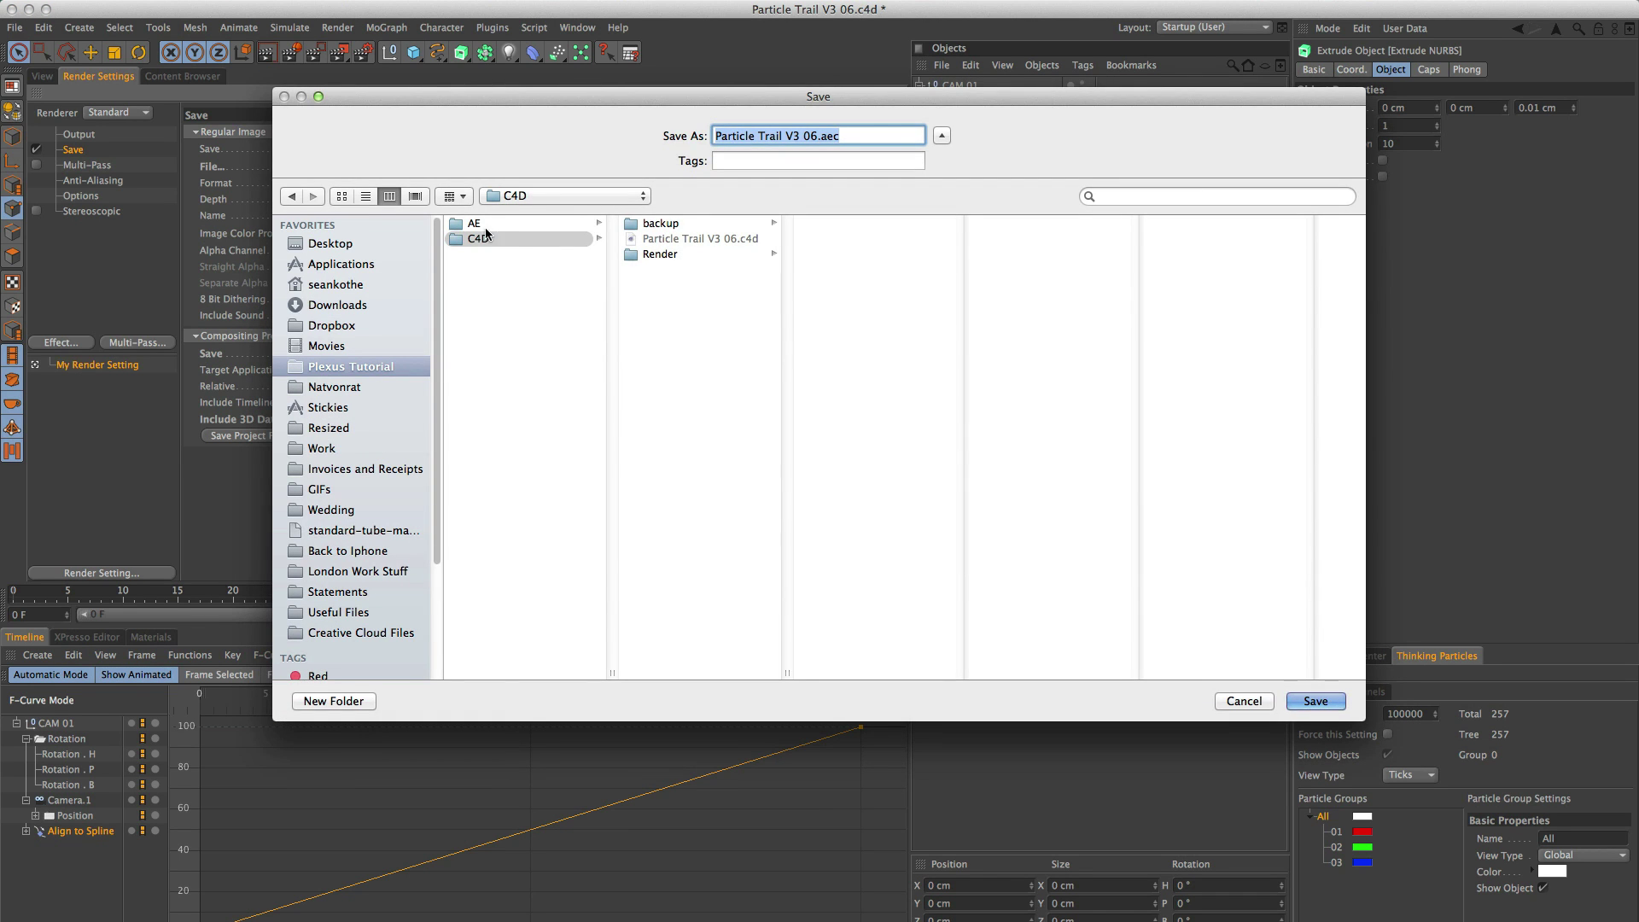
left_click(554, 225)
left_click(678, 223)
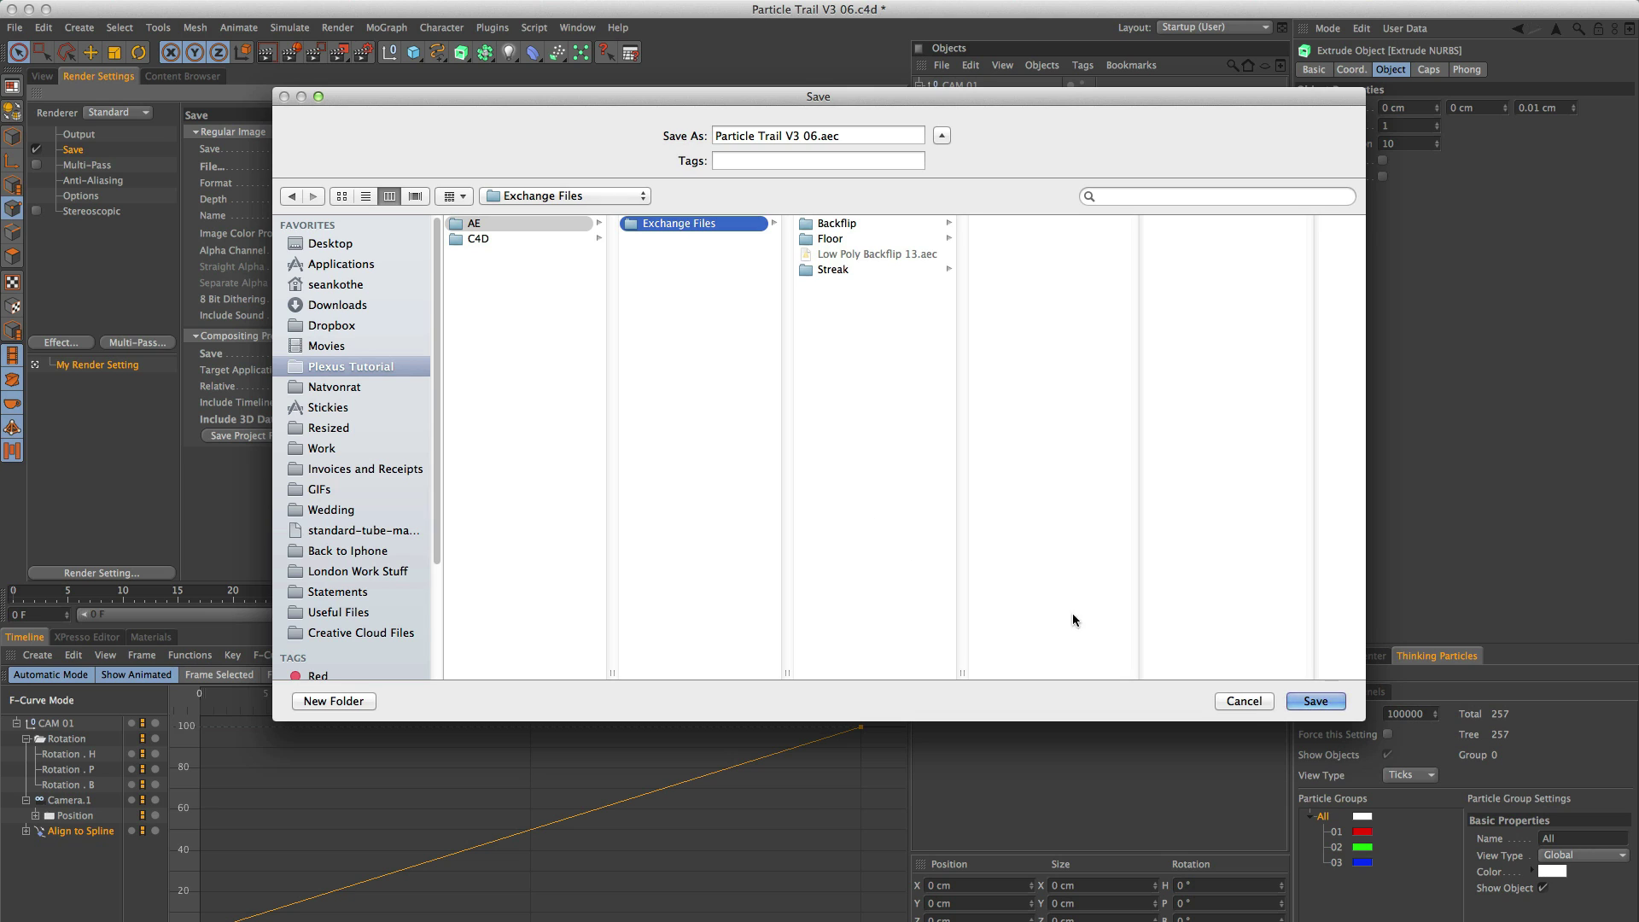
left_click(1314, 702)
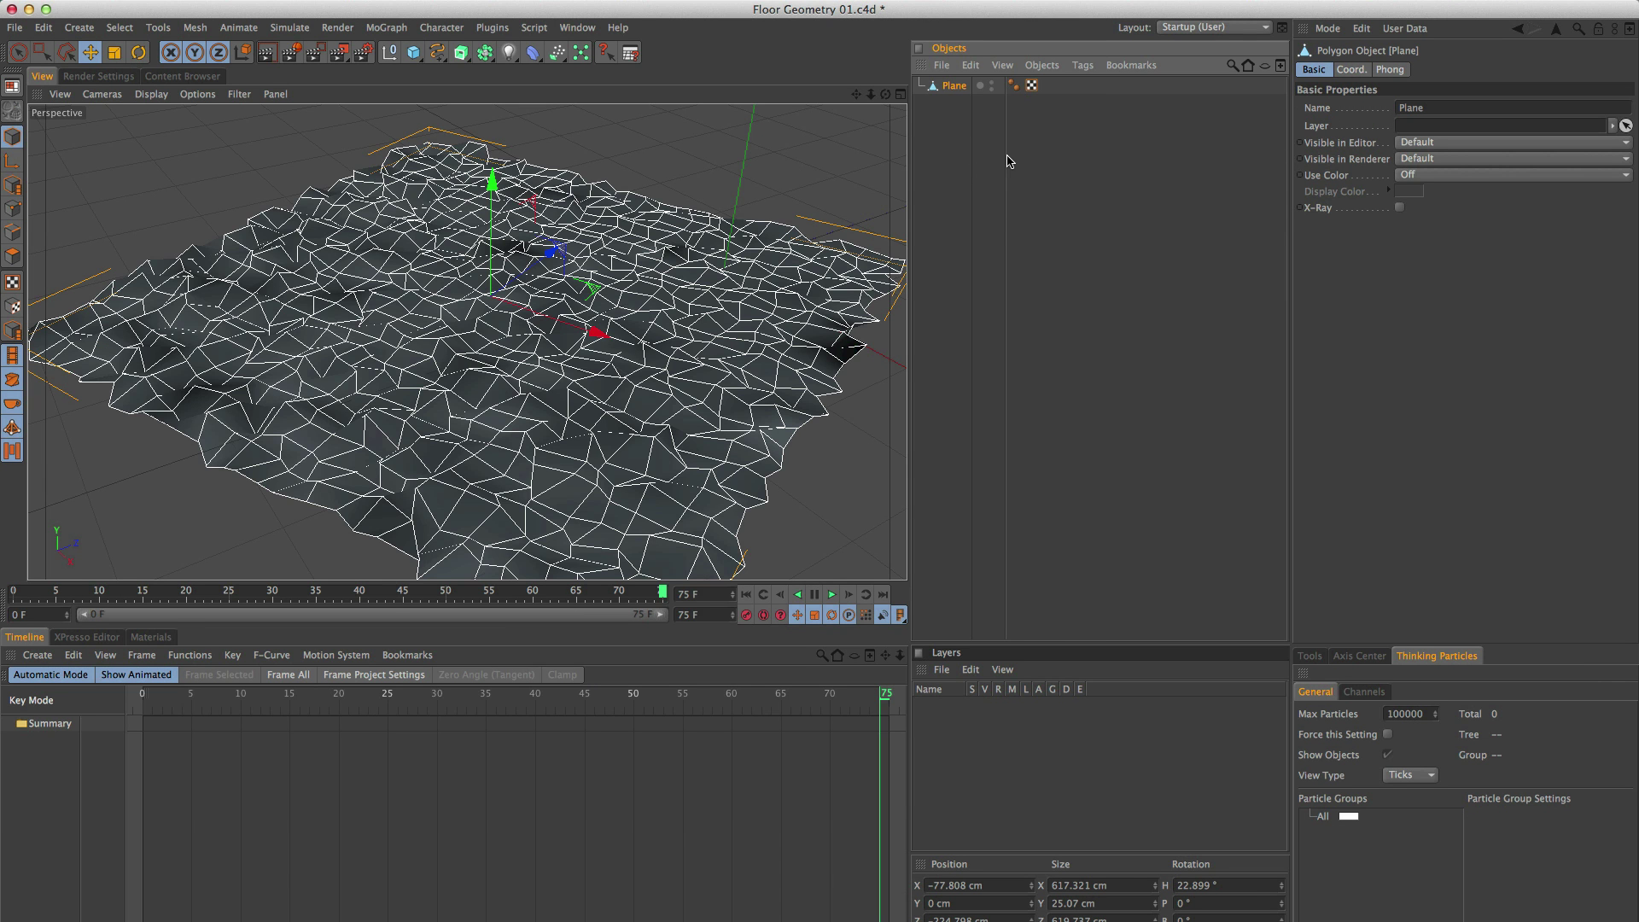
Export the floor plane as a Plexus OBJ Sequence into AE/Exchange Files/Floor.
left_click_drag(1005, 159, 1050, 188)
left_click_drag(476, 368, 502, 390)
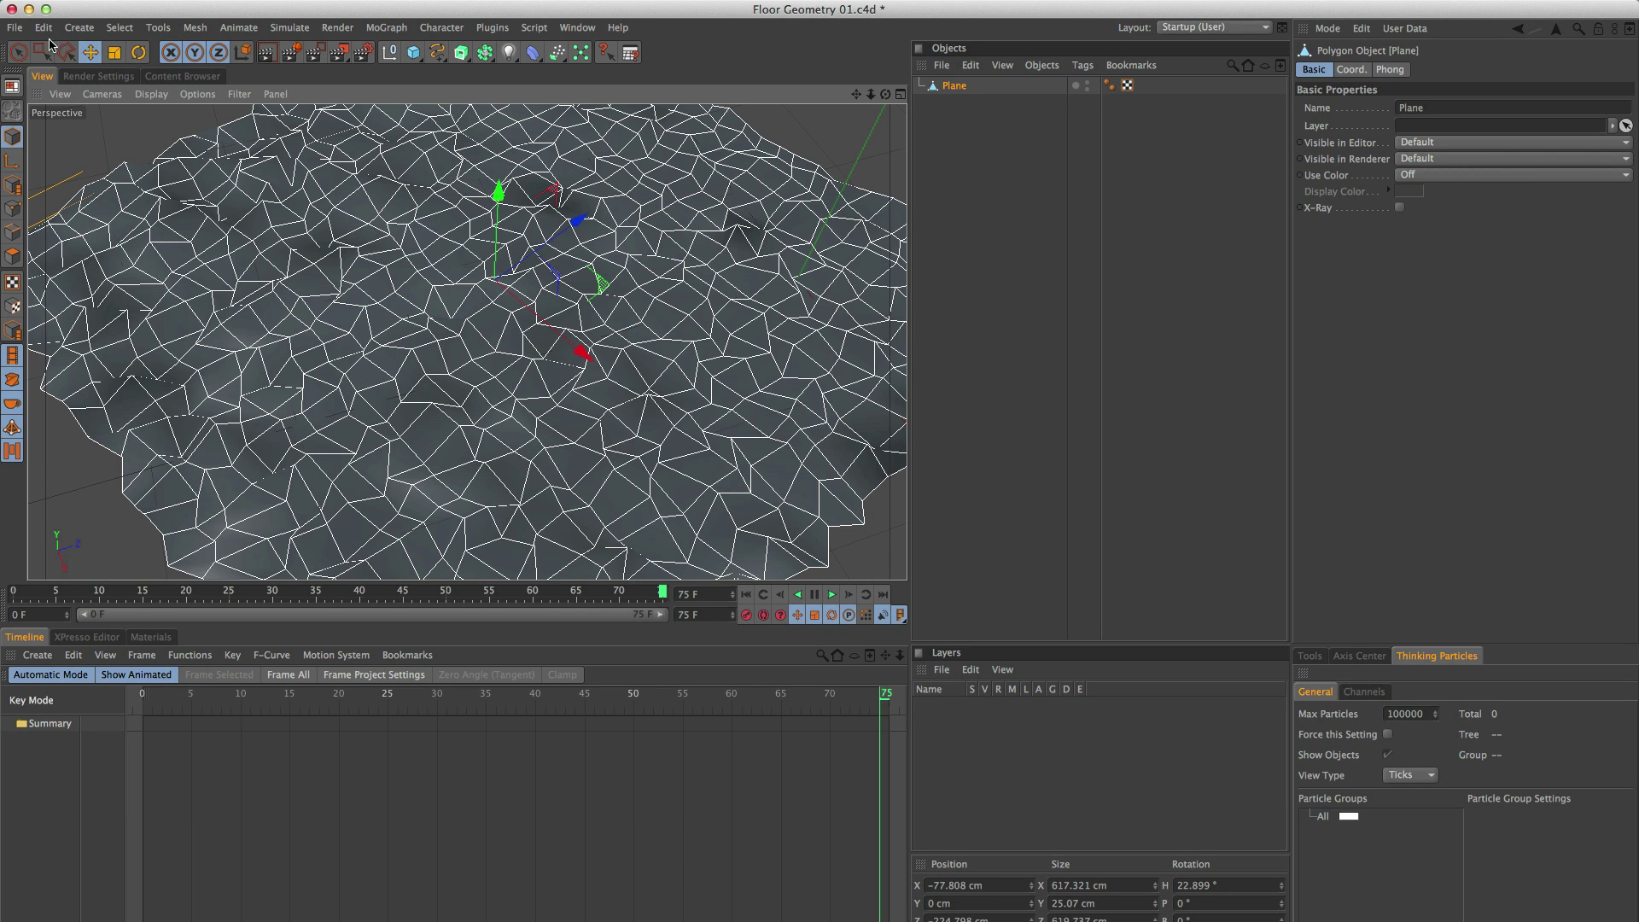
left_click(16, 27)
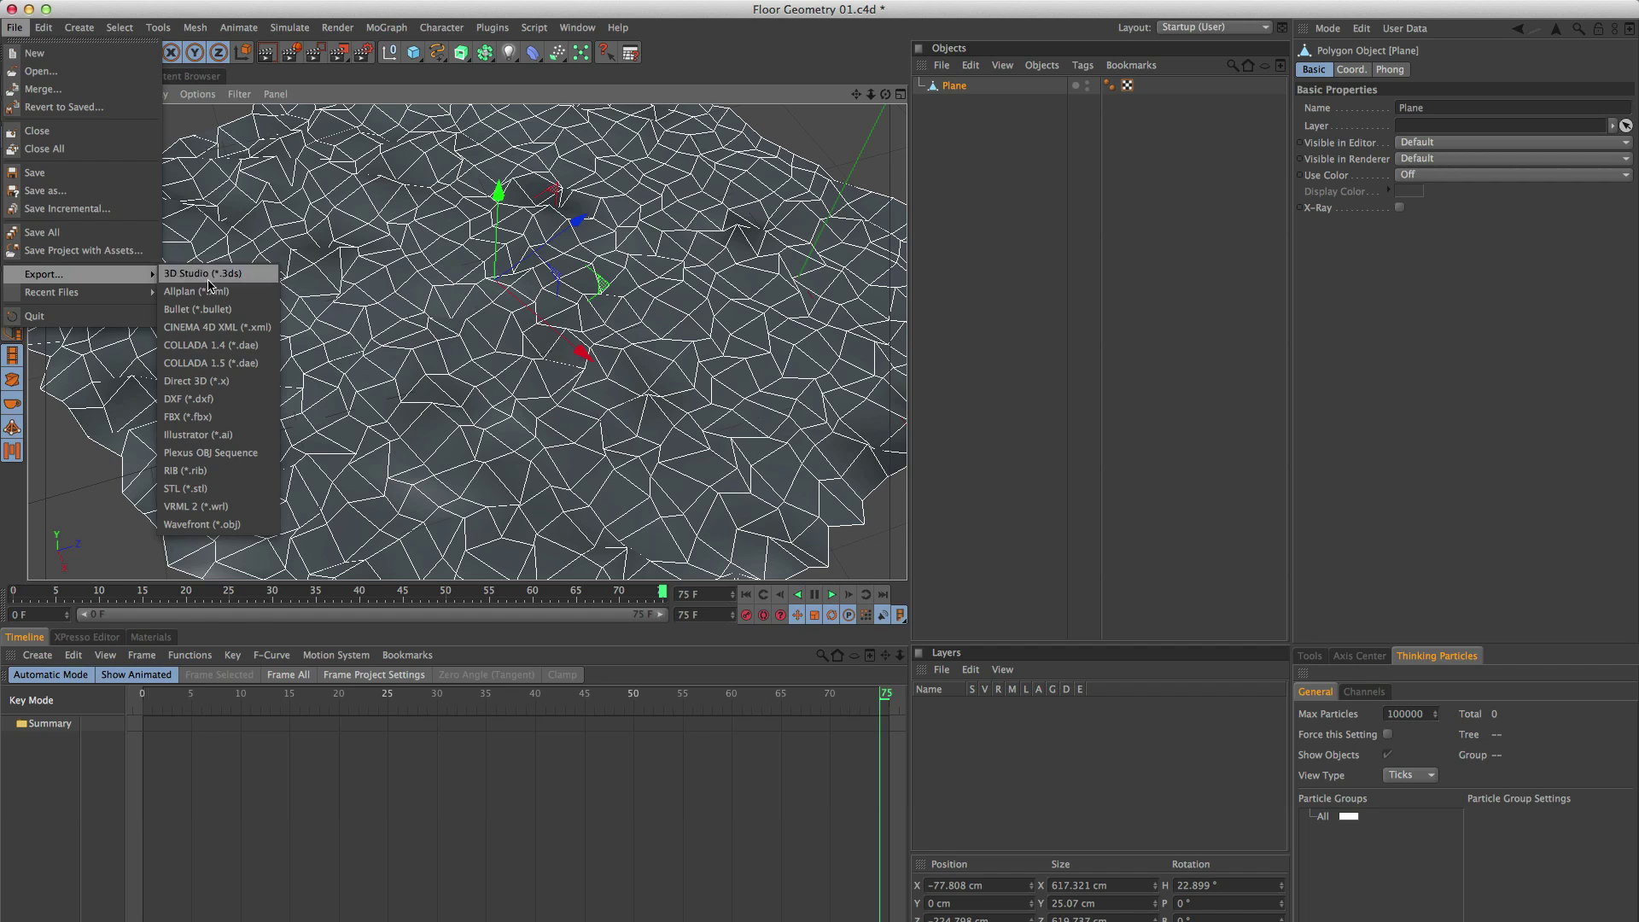
left_click(217, 454)
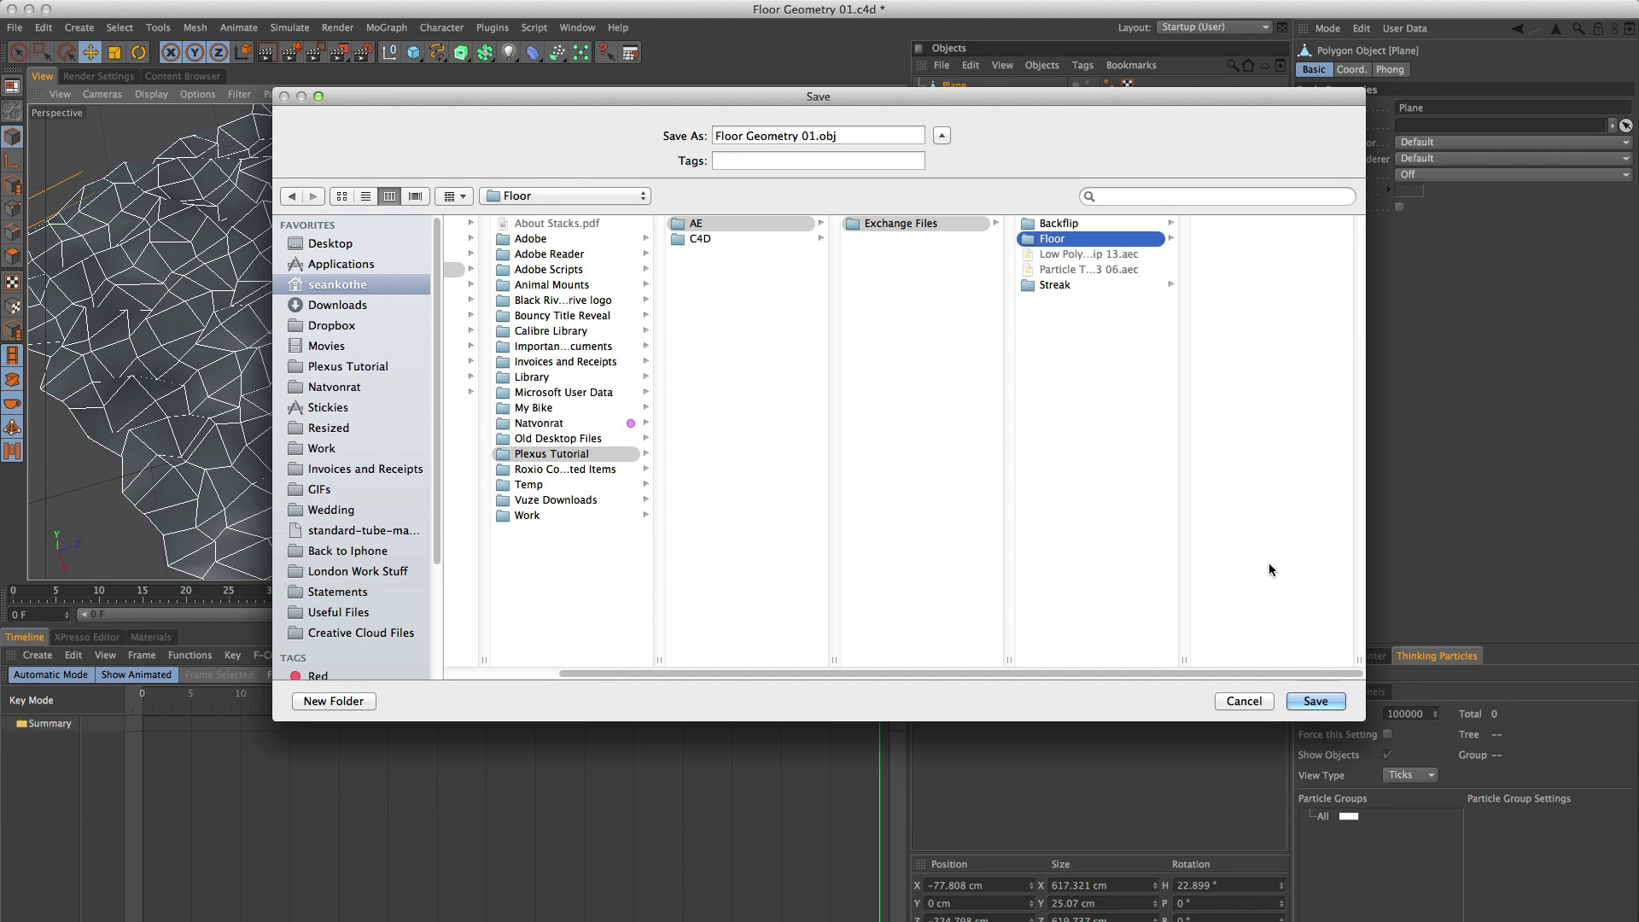
left_click(1315, 701)
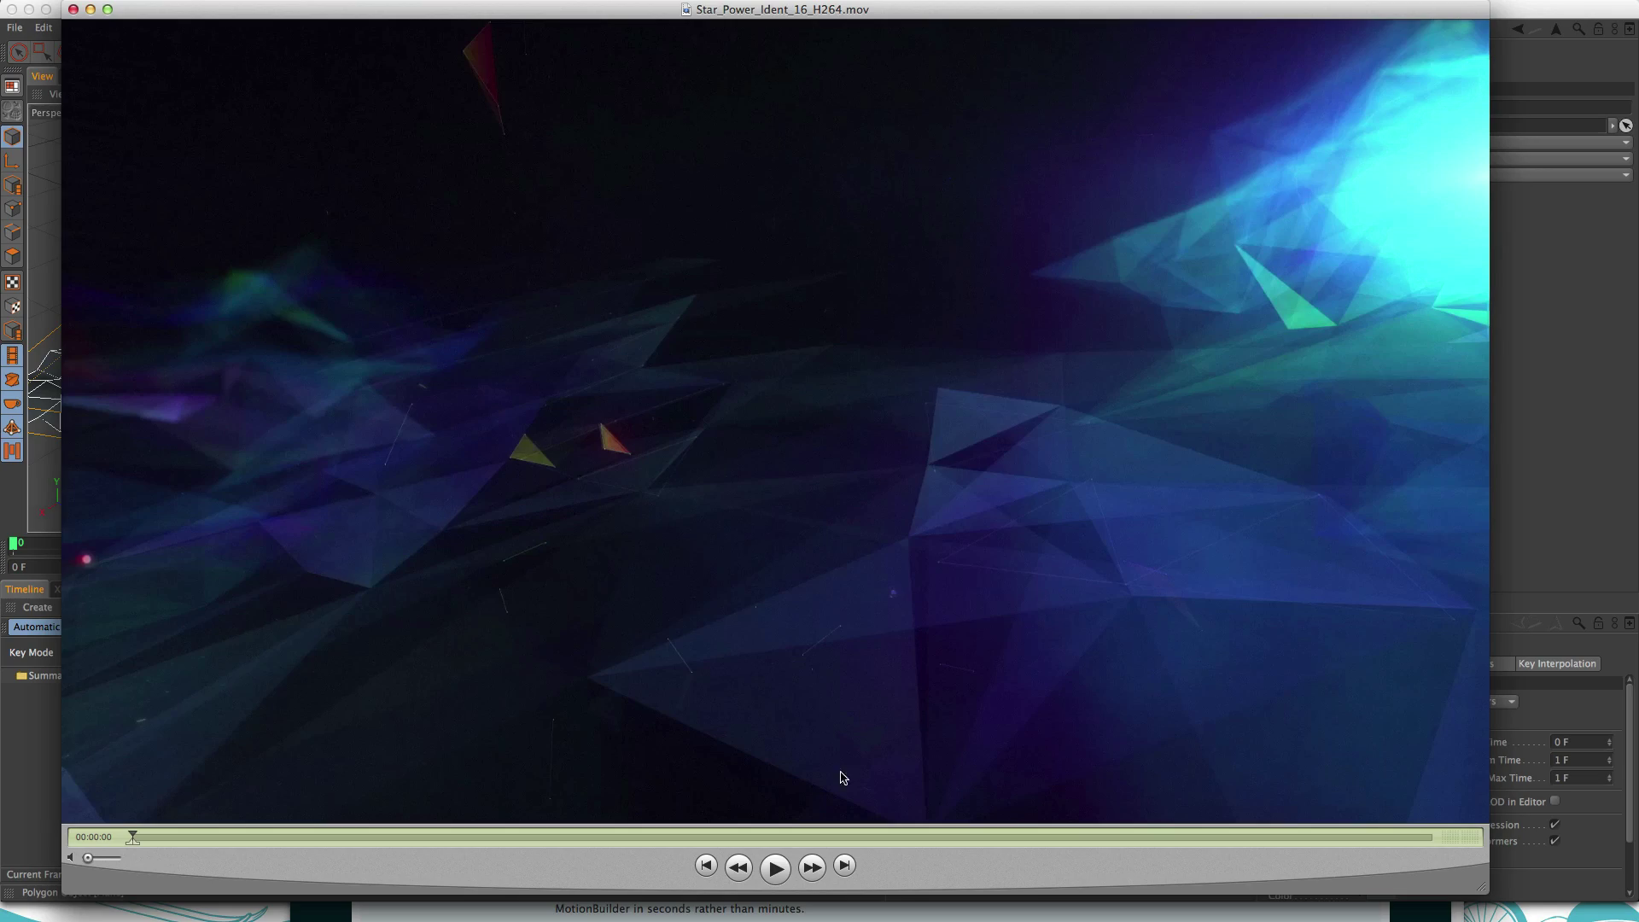
Play Star_Power_Ident_16_H264.mov to review the glowing magenta low-poly result.
left_click(775, 868)
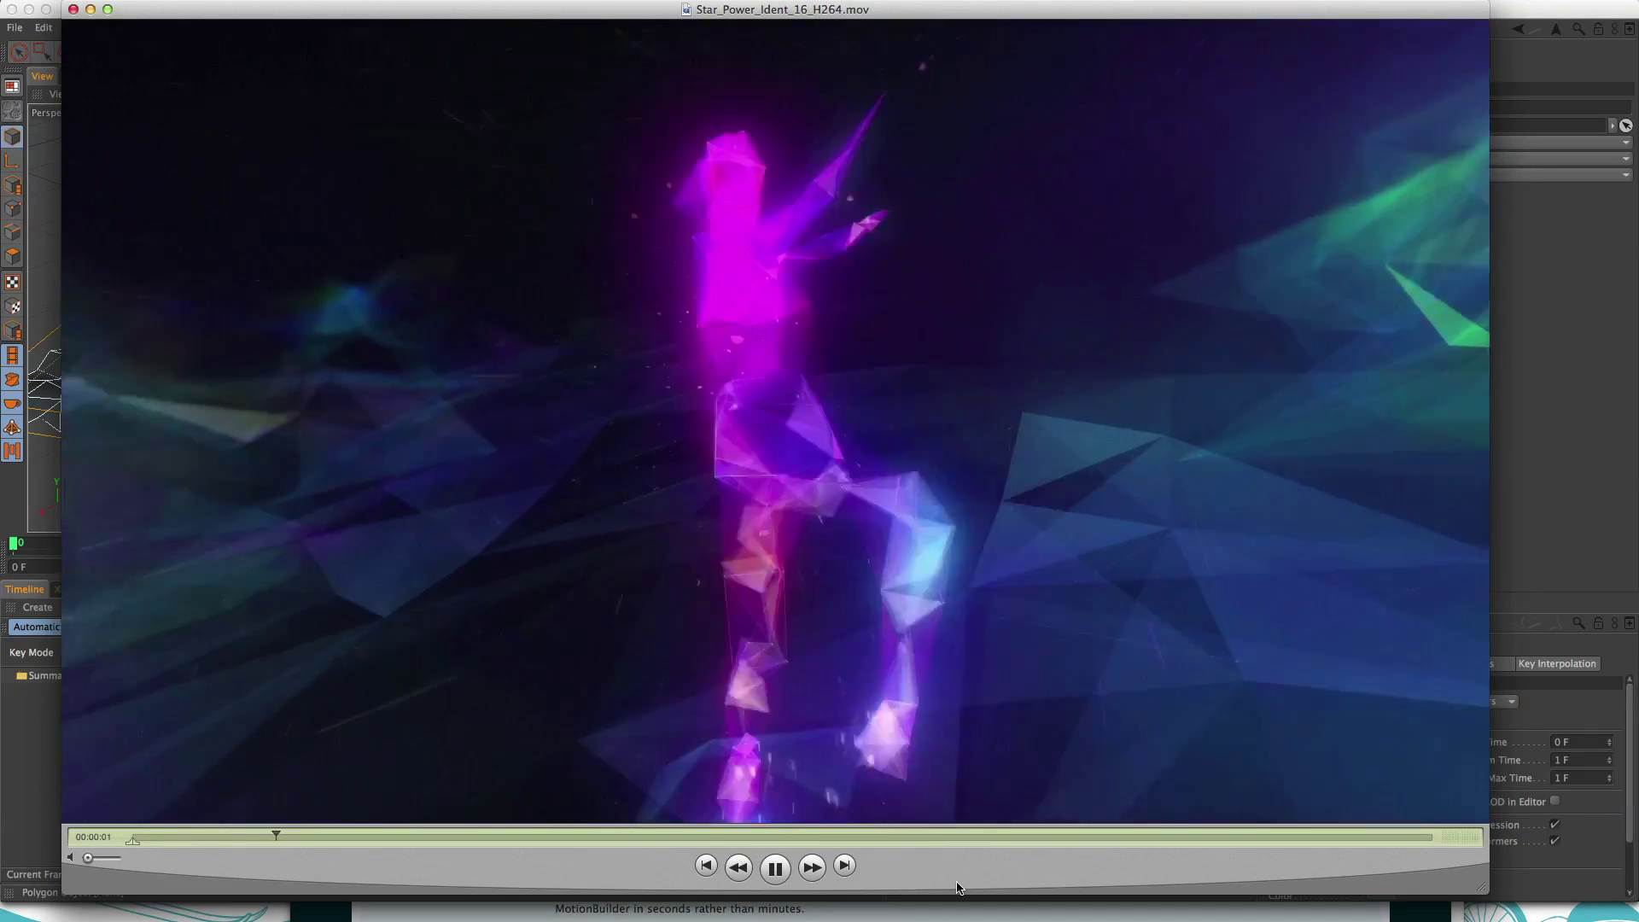